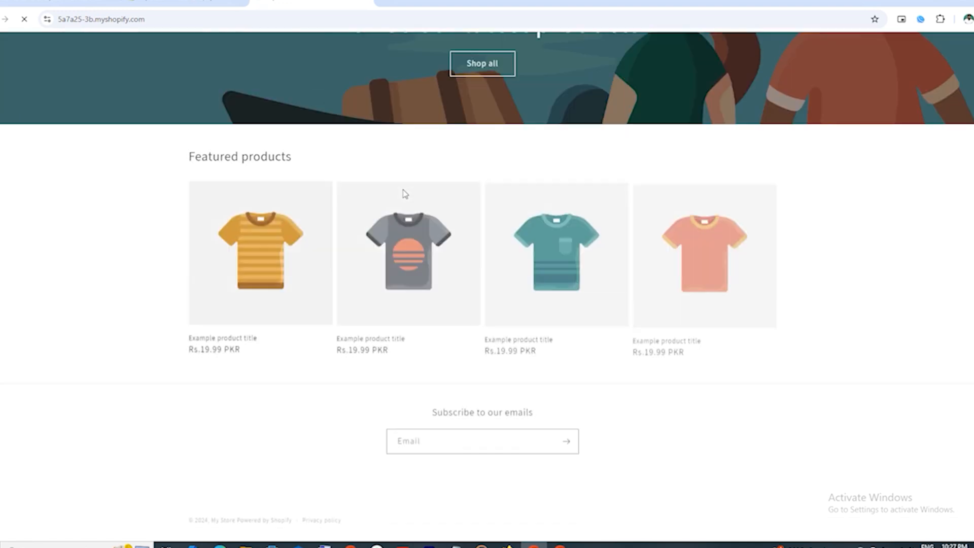
Switch to the Shopify admin and open the Themes page of the online store
scroll(403, 193, up, 4)
click(188, 2)
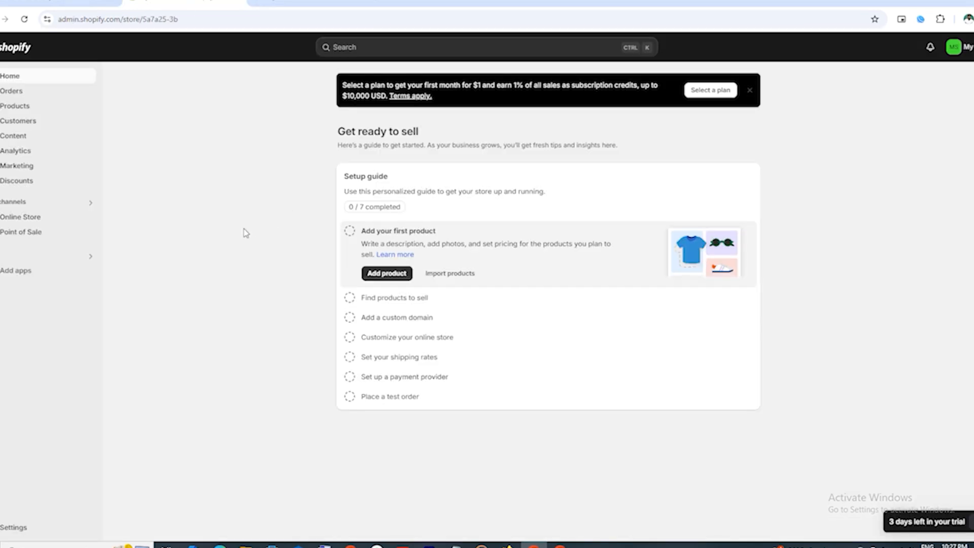
click(32, 220)
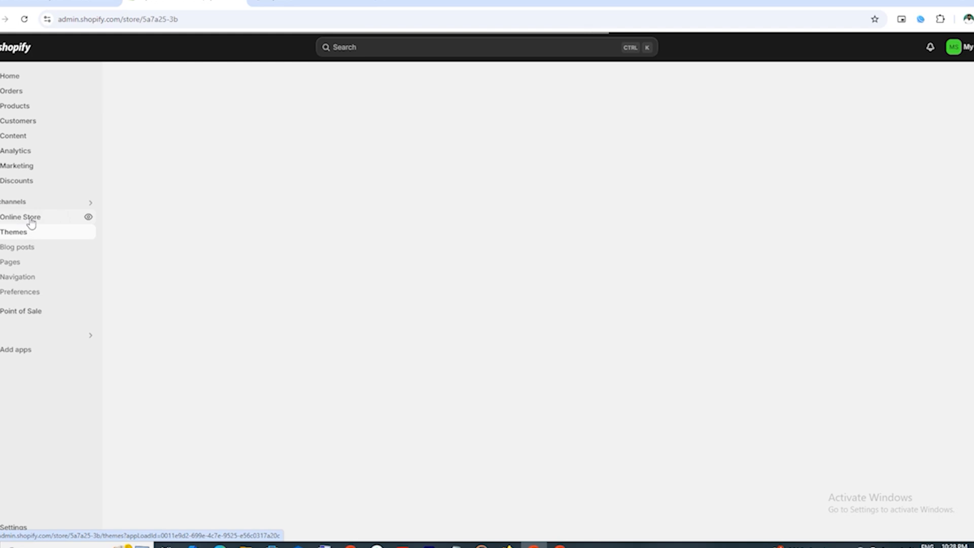
right_click(239, 141)
click(260, 128)
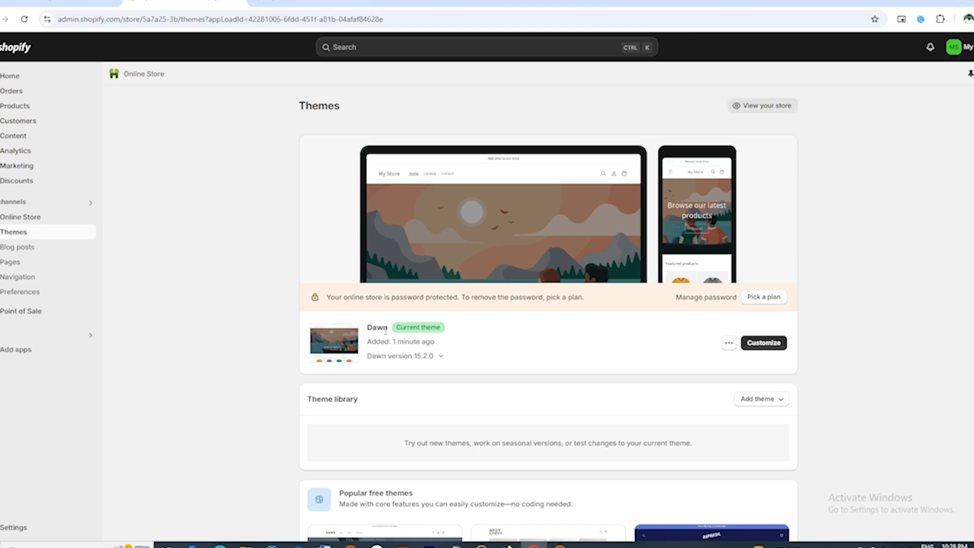
Open the Theme Store from the popular free themes section and filter the themes by the Free price
scroll(468, 341, down, 6)
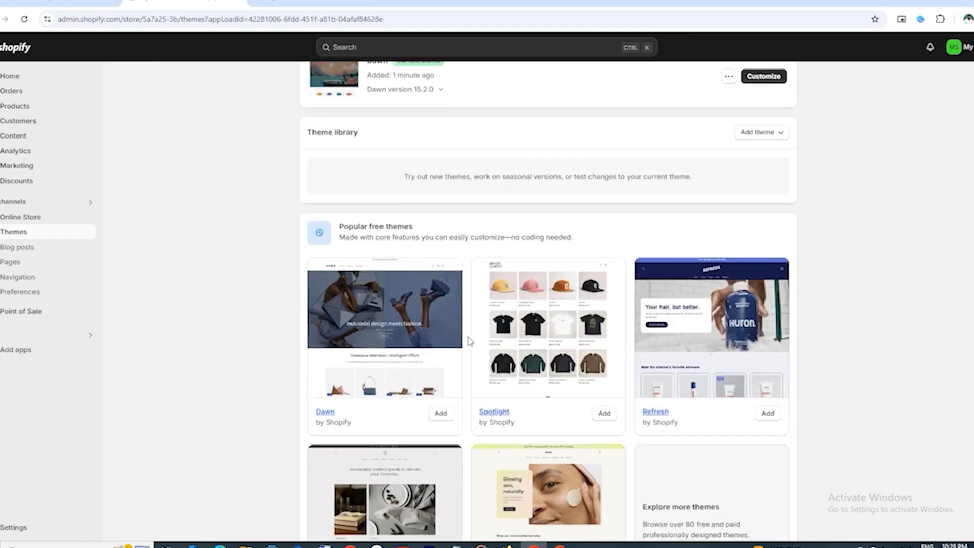
scroll(440, 276, up, 5)
scroll(441, 276, down, 6)
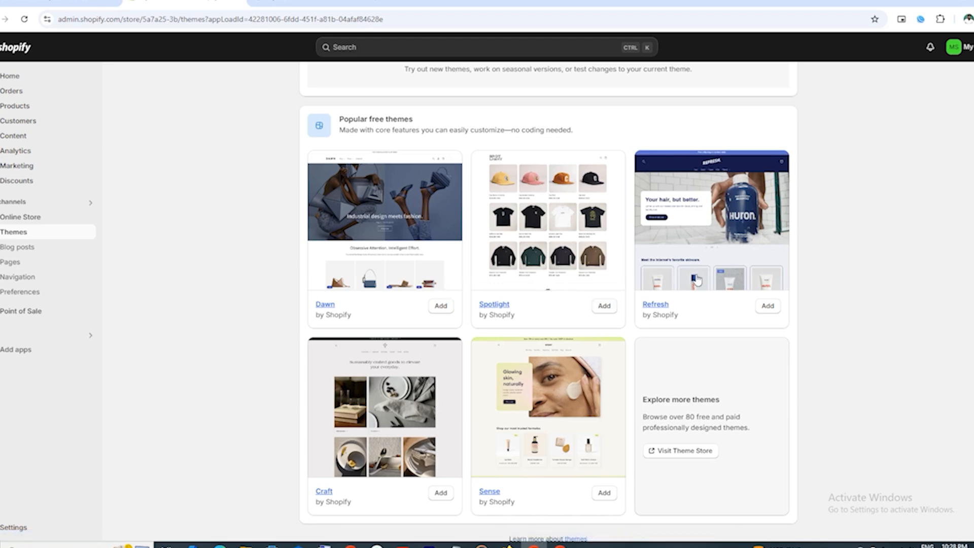
scroll(704, 316, down, 1)
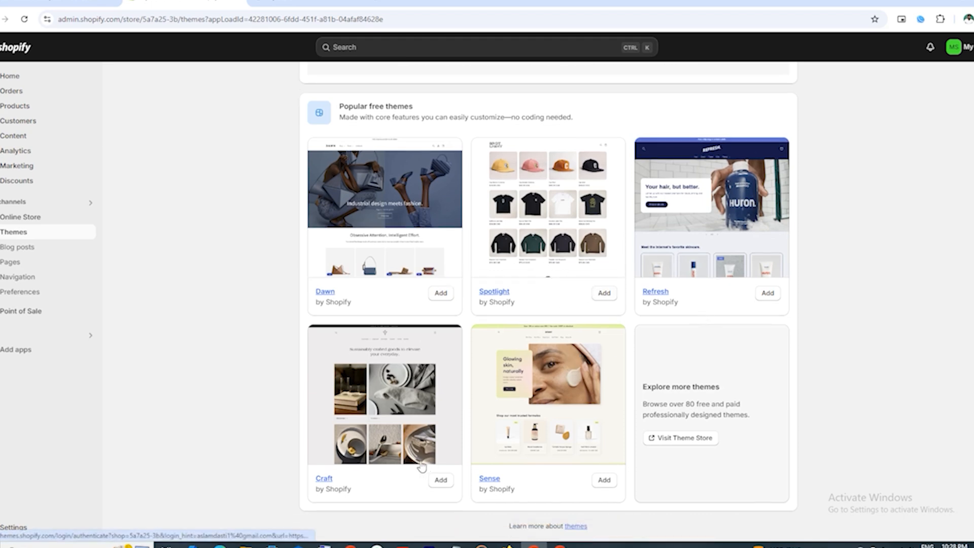
click(669, 439)
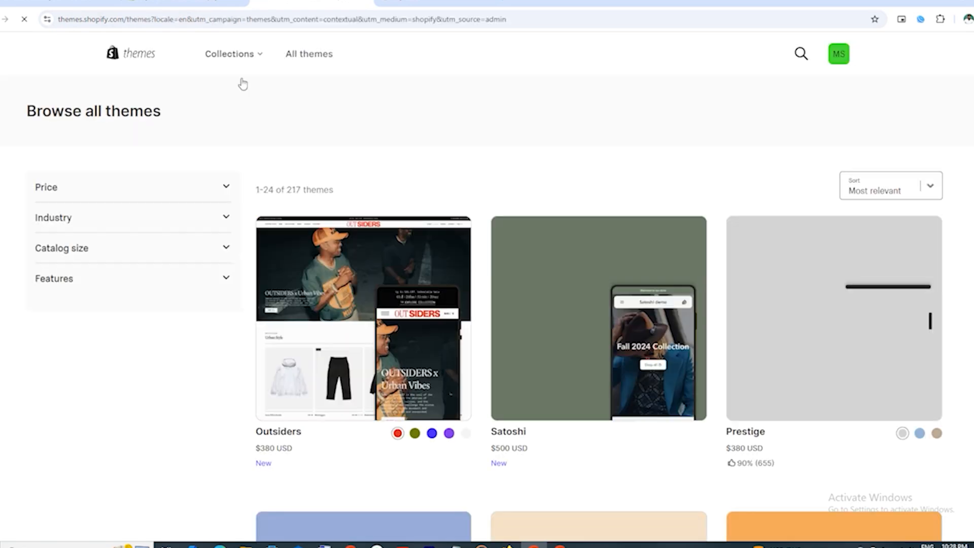
click(213, 191)
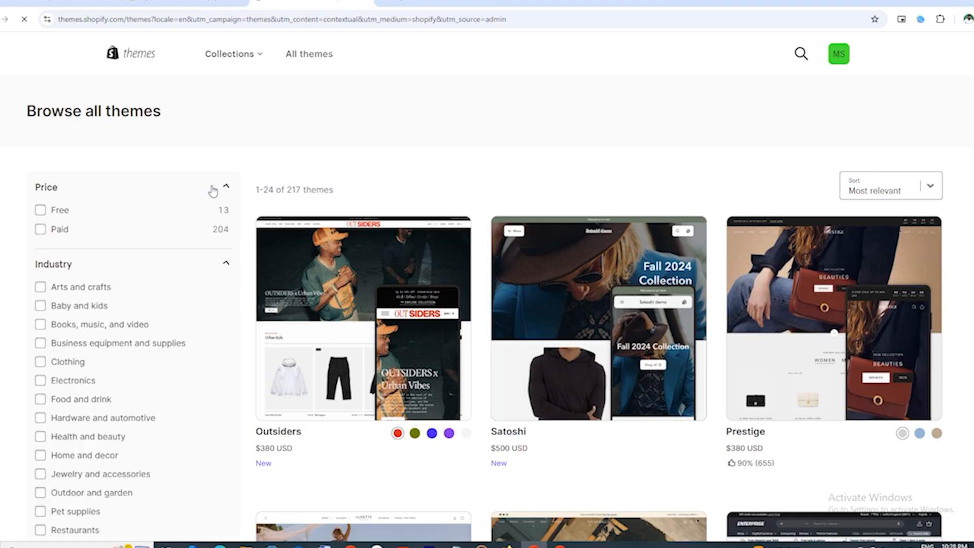
click(40, 211)
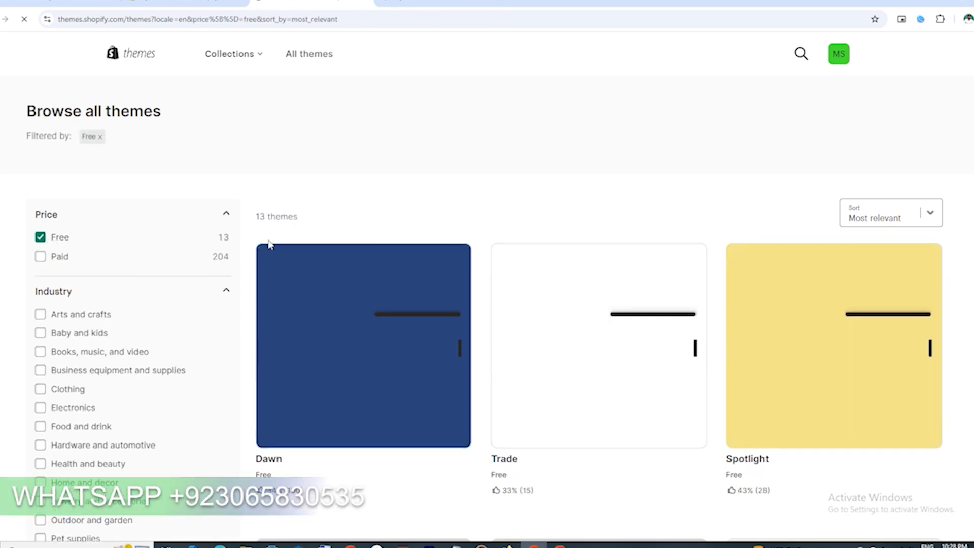
Look through the whole list of free themes and examine their preview images, names and ratings
scroll(583, 335, down, 4)
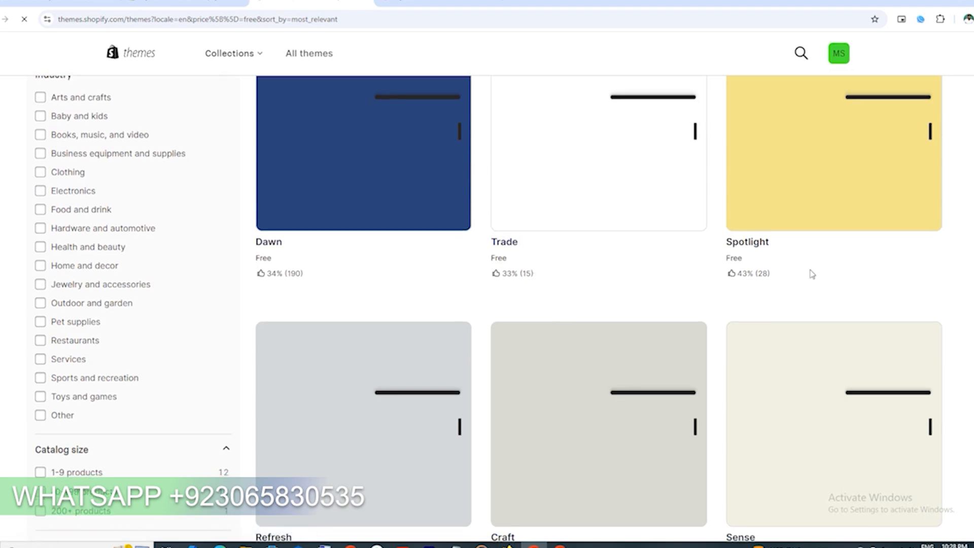
scroll(812, 274, down, 4)
scroll(698, 357, down, 1)
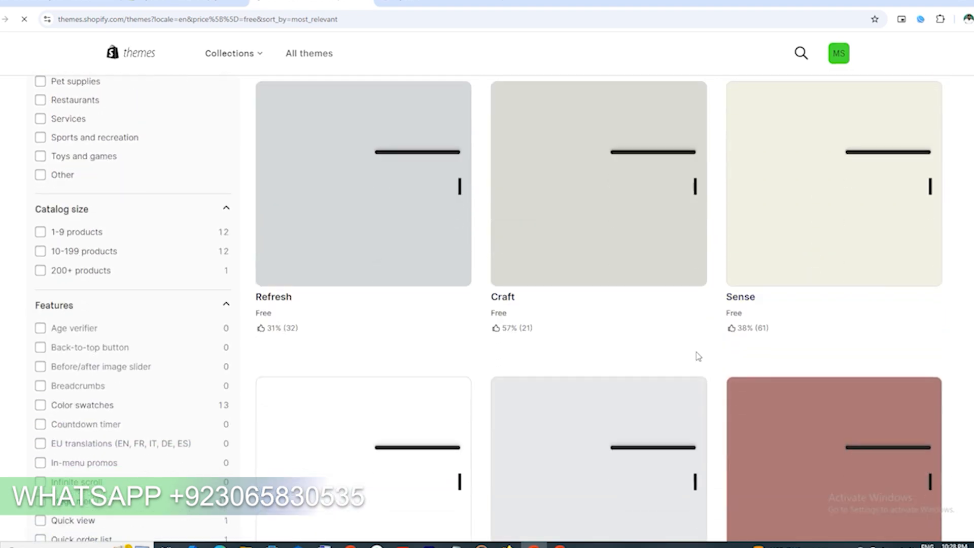
scroll(609, 365, down, 3)
scroll(559, 431, down, 2)
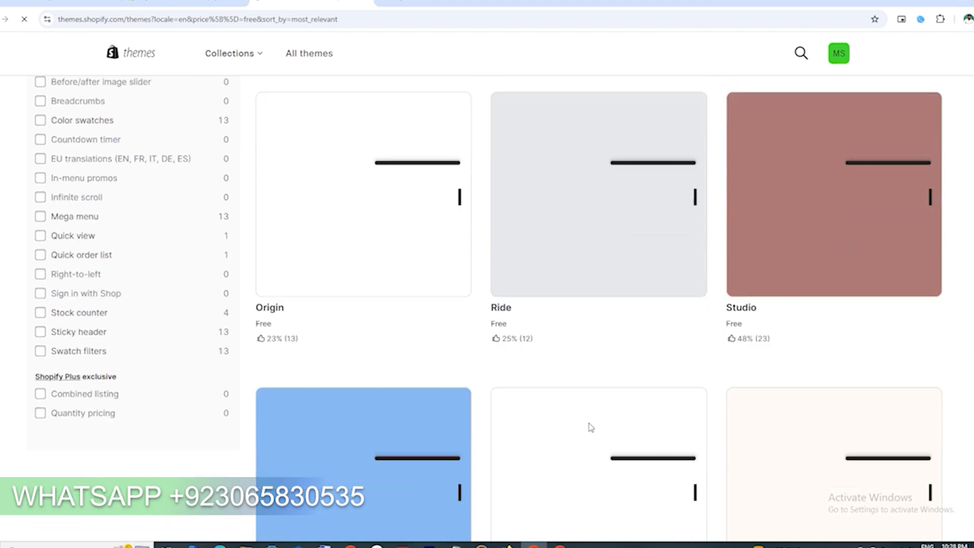
scroll(591, 427, down, 5)
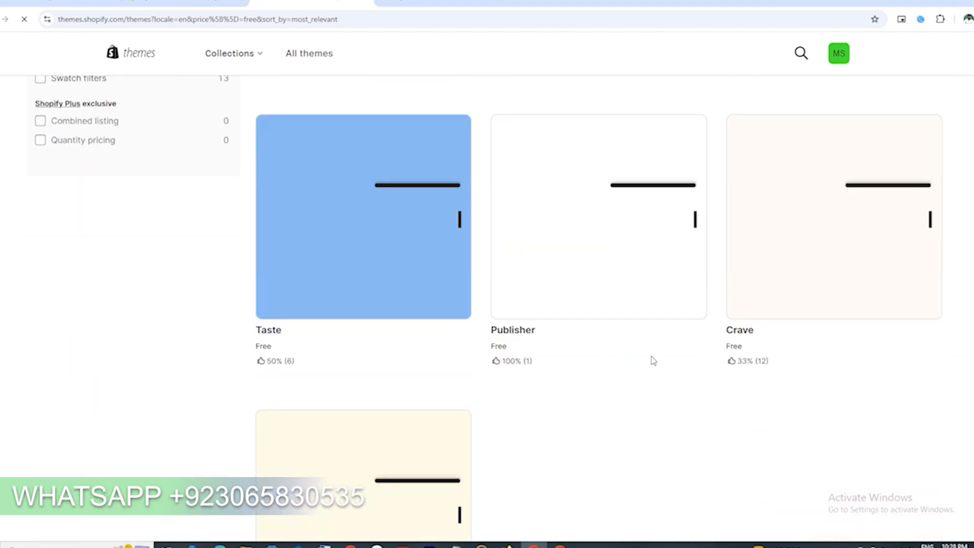
scroll(717, 352, down, 4)
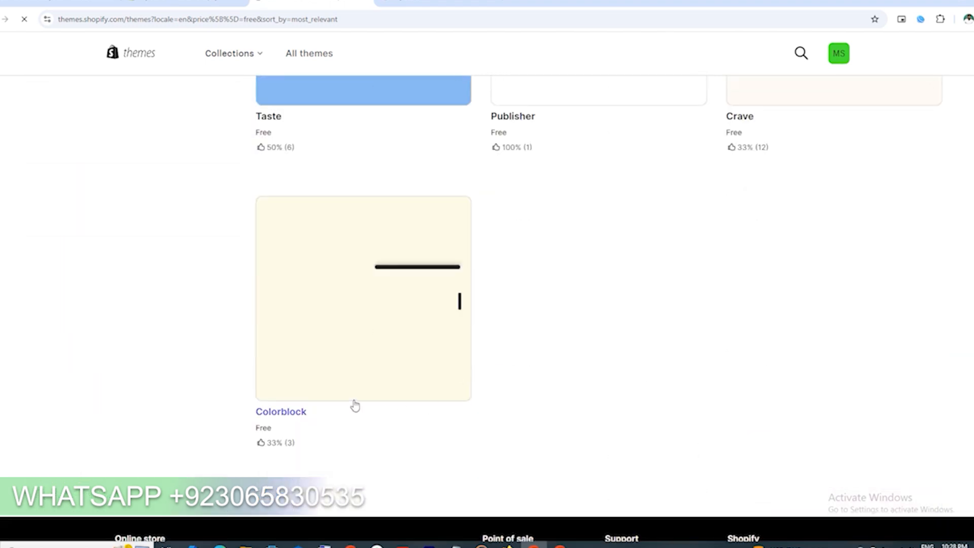
scroll(432, 401, up, 20)
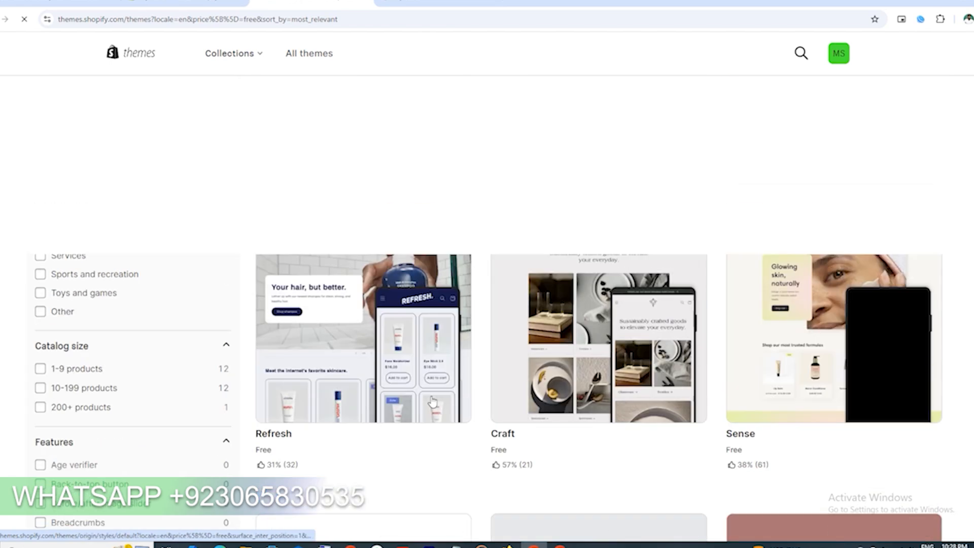
scroll(477, 375, down, 5)
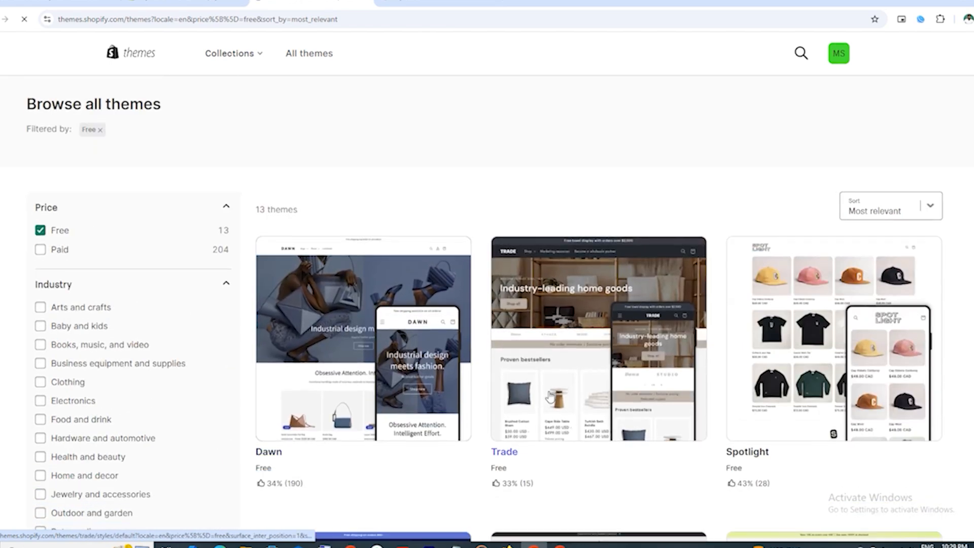
scroll(549, 396, down, 2)
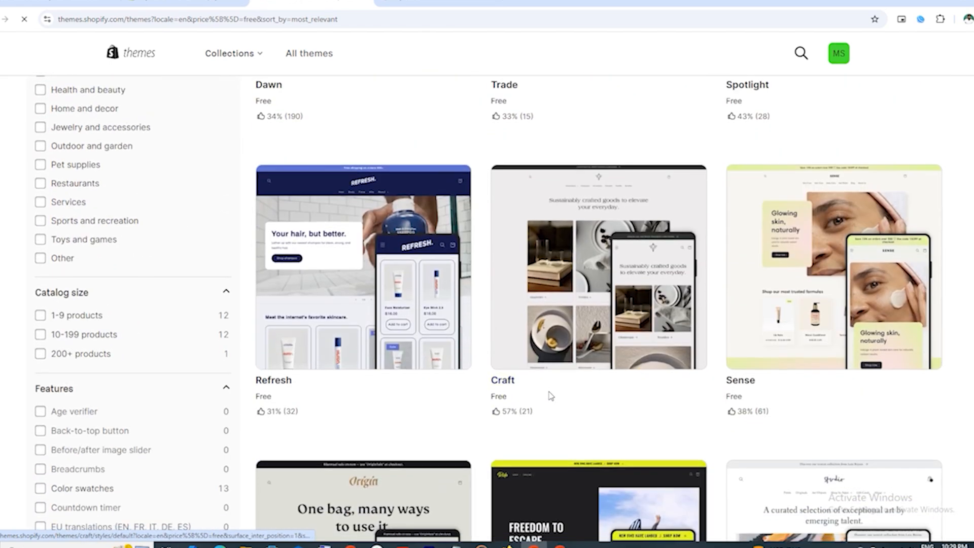
scroll(551, 395, down, 3)
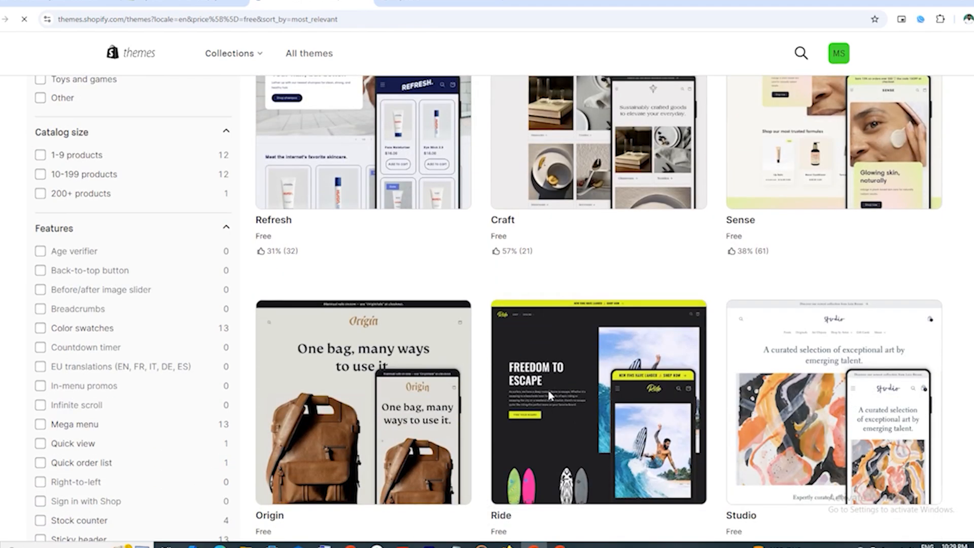
scroll(551, 396, down, 3)
scroll(550, 395, down, 3)
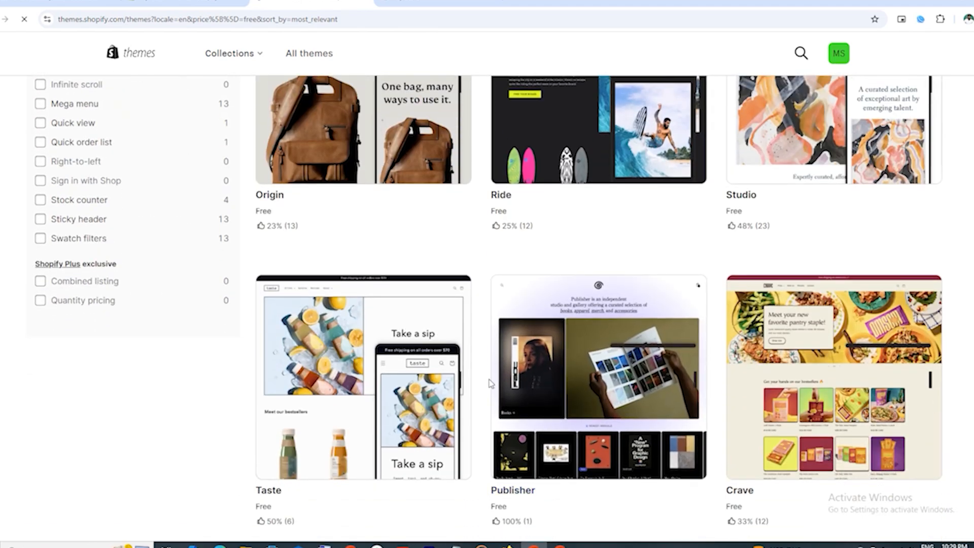
scroll(490, 384, down, 5)
scroll(490, 383, up, 15)
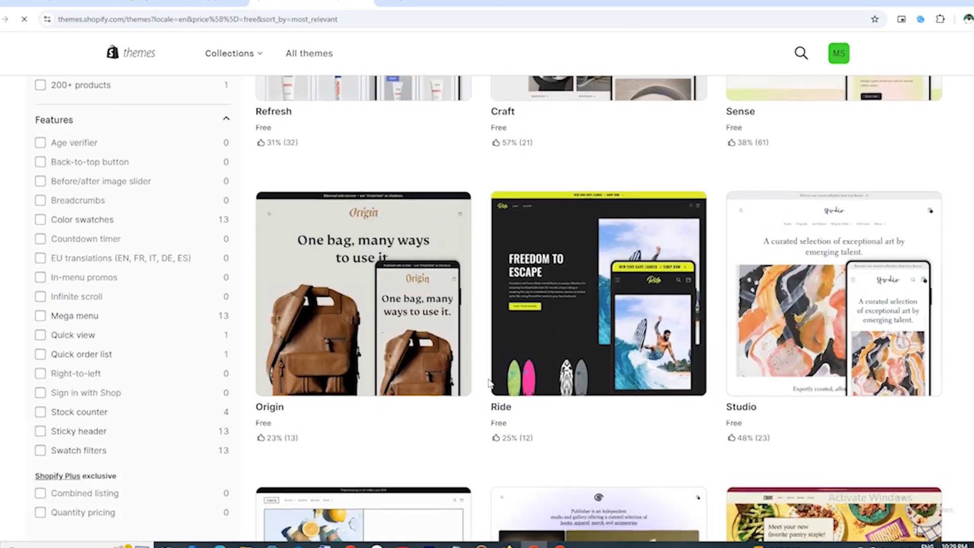
scroll(491, 383, up, 8)
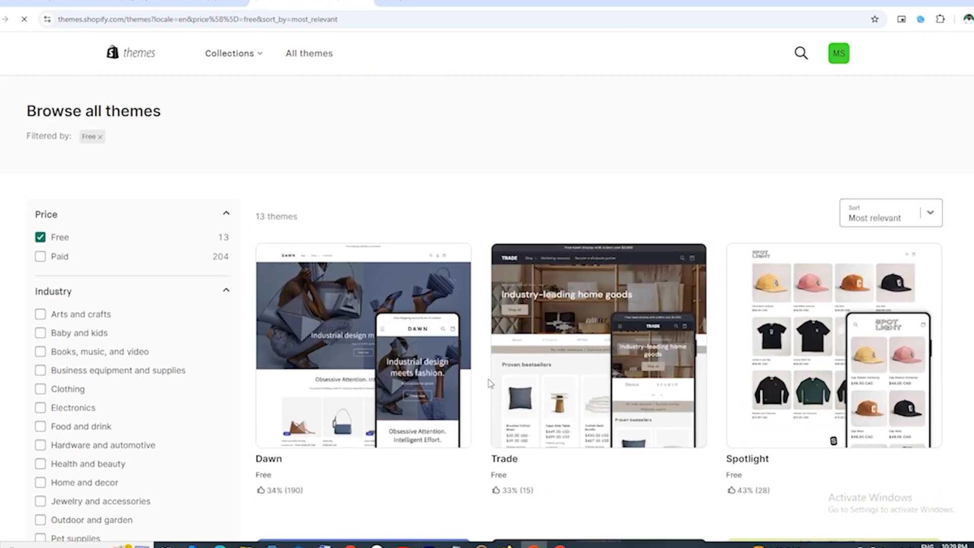
Replace the Free price filter with Paid and look through the paid themes and their prices
click(40, 237)
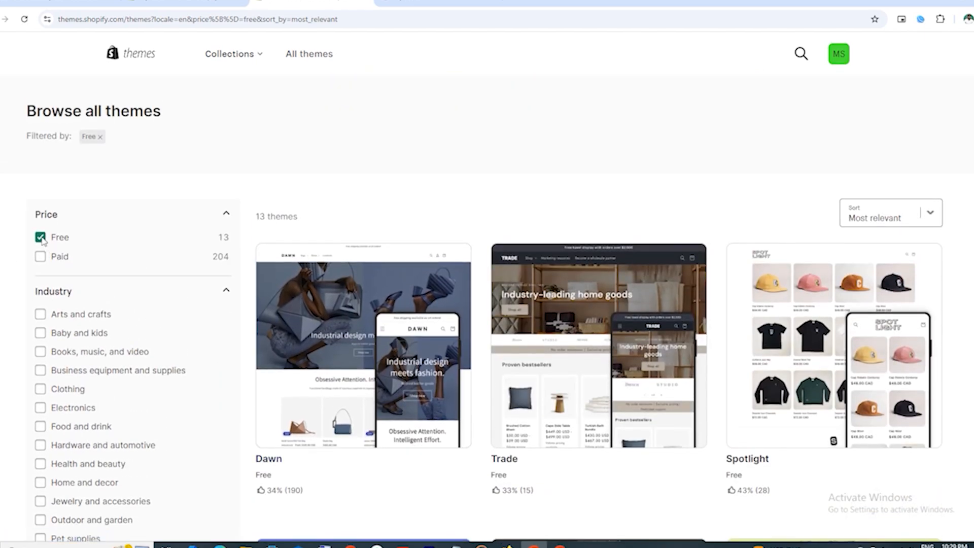
click(41, 231)
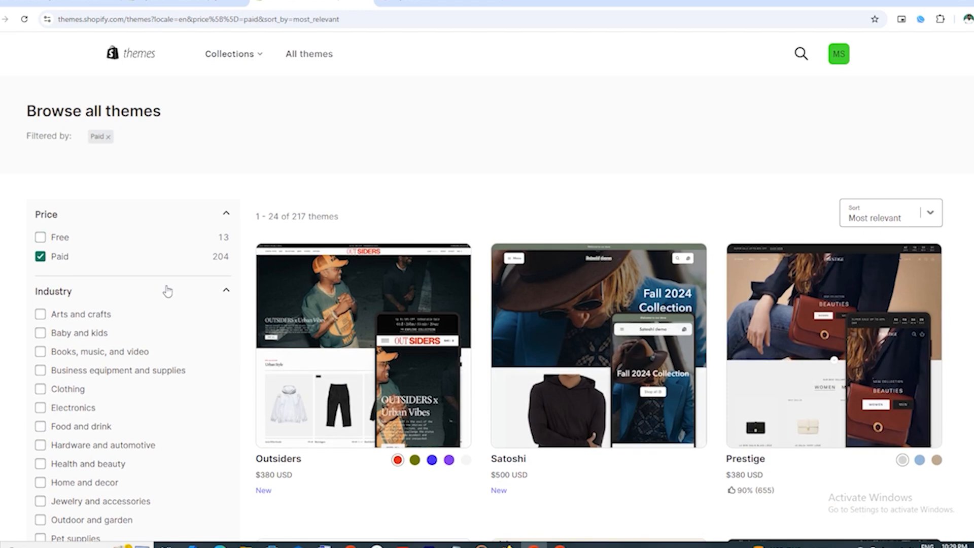
scroll(314, 319, down, 3)
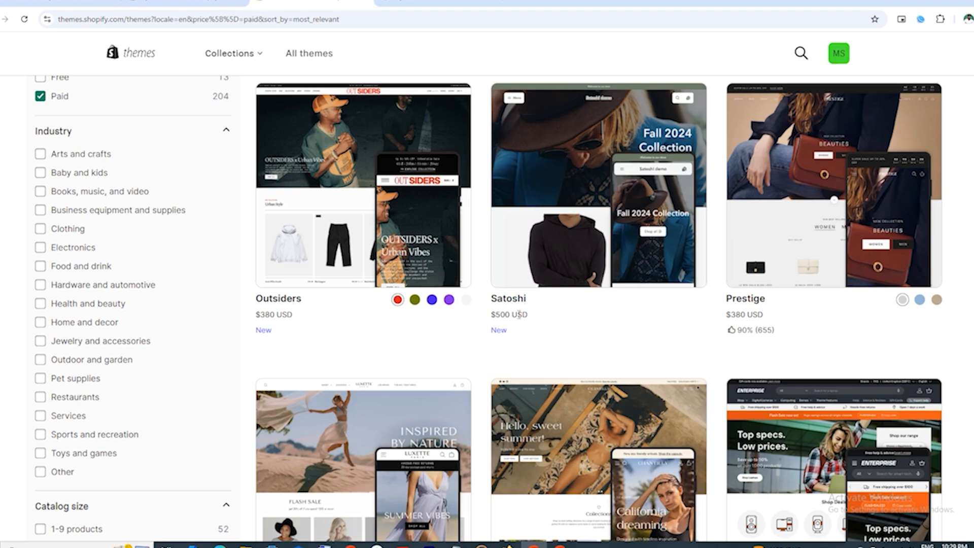
scroll(729, 326, down, 6)
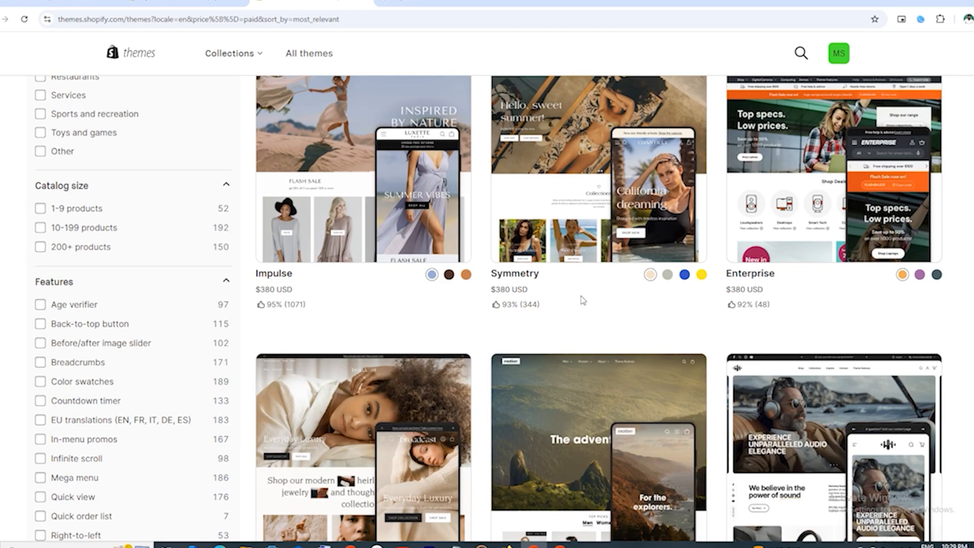
scroll(583, 300, up, 4)
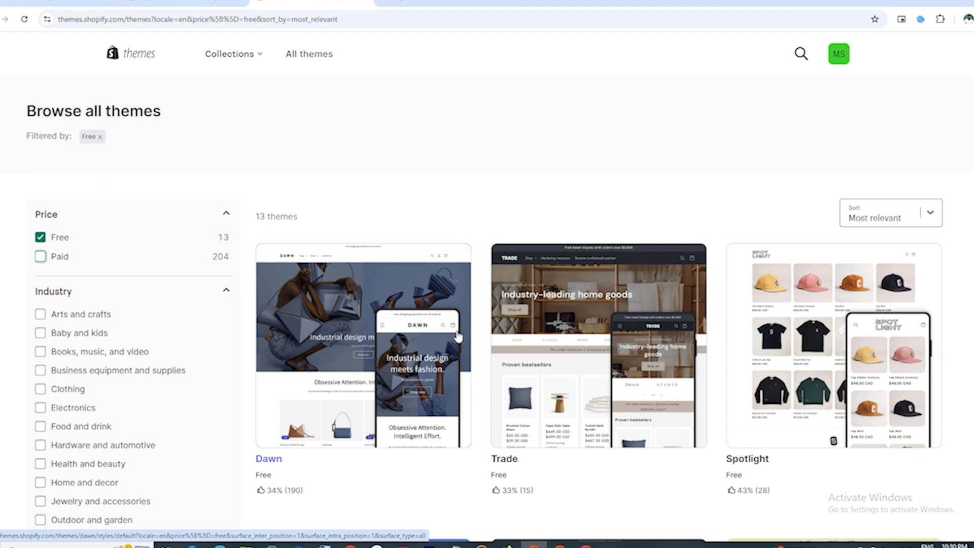
Switch to the royalbrandstyle.com store and examine its home page layout from the banner down to the footer
click(586, 544)
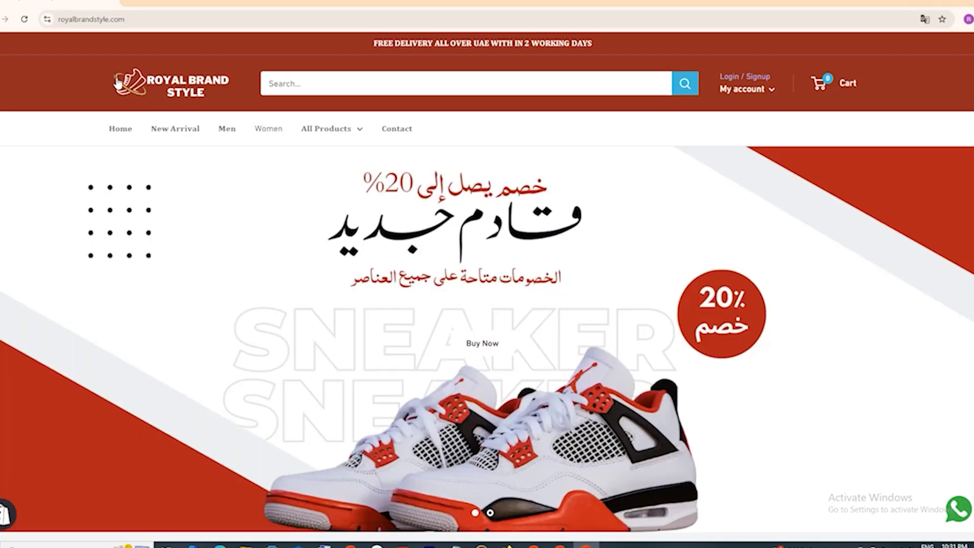
scroll(183, 116, down, 6)
scroll(300, 162, down, 15)
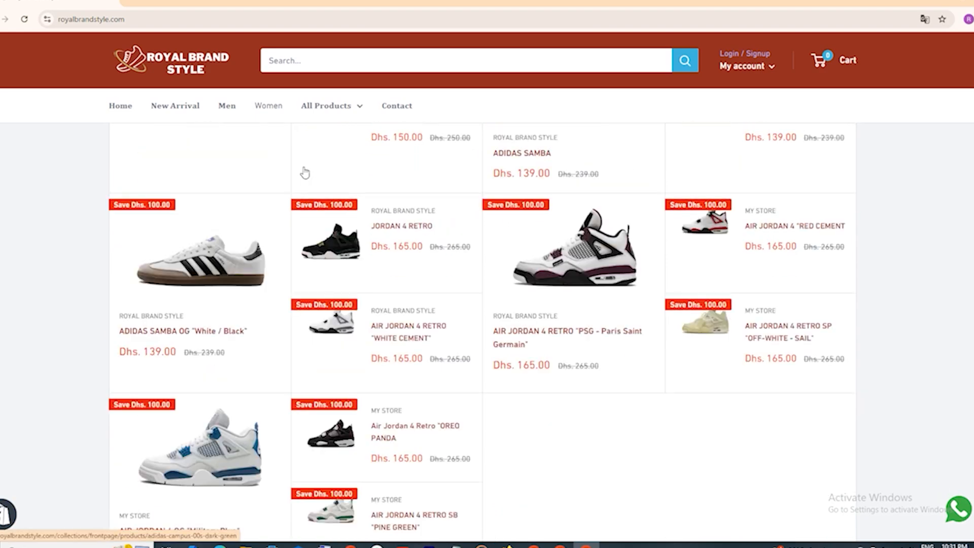
scroll(303, 170, down, 15)
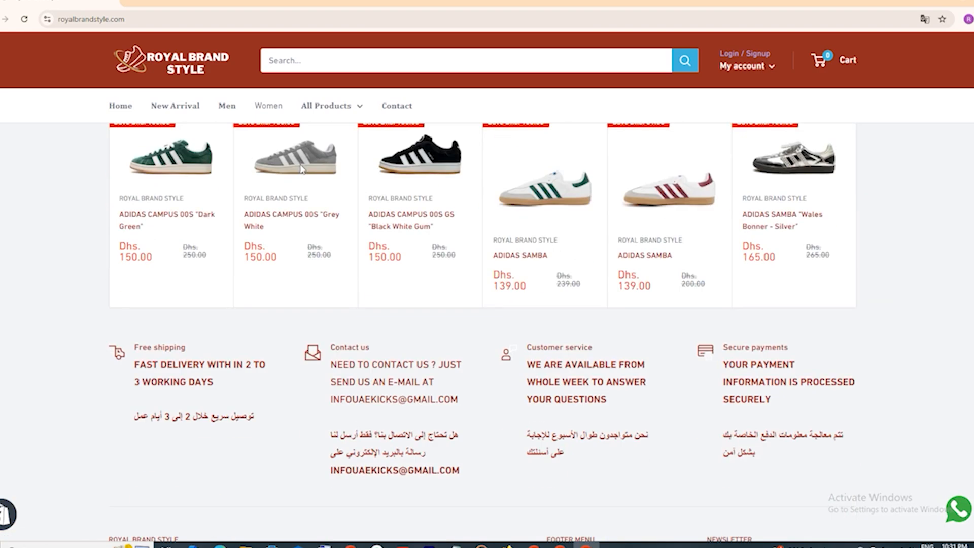
scroll(304, 172, up, 20)
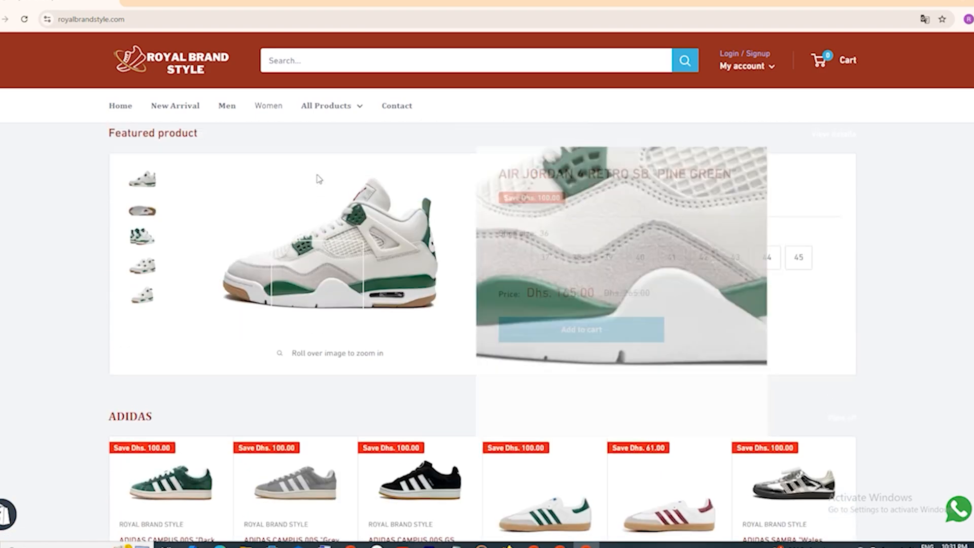
scroll(319, 180, up, 20)
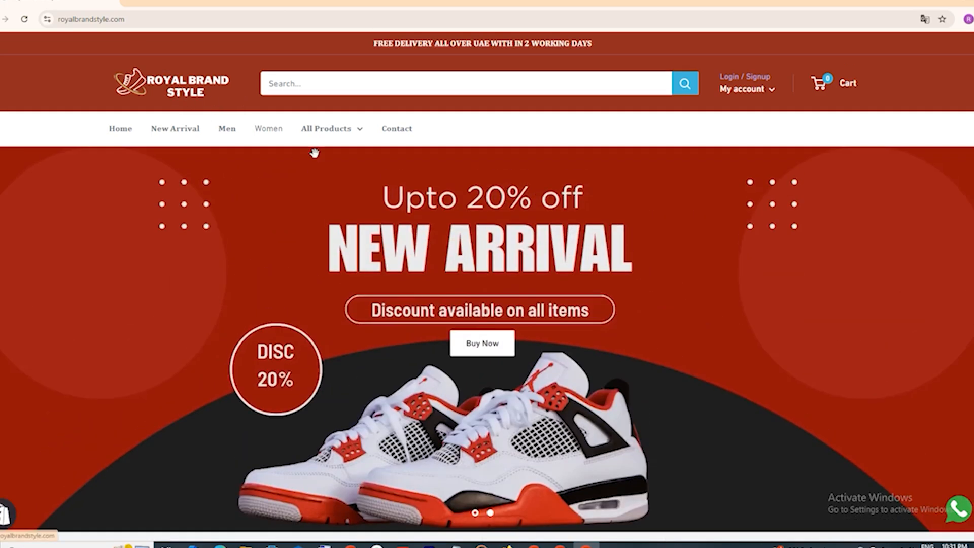
Open the NEW BALANCE 9060 "Black / White" product from the featured products and select shoe size 39
scroll(331, 172, down, 5)
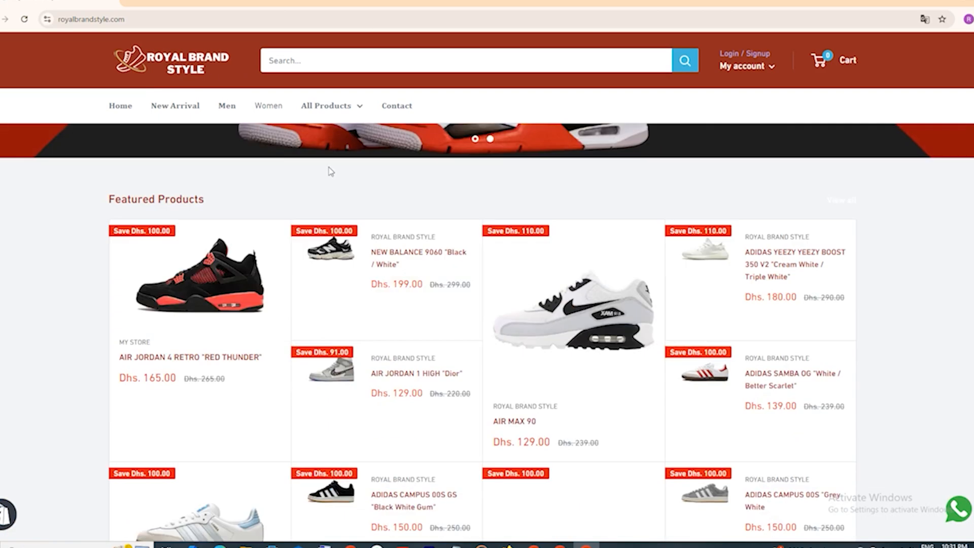
click(386, 254)
scroll(361, 252, down, 1)
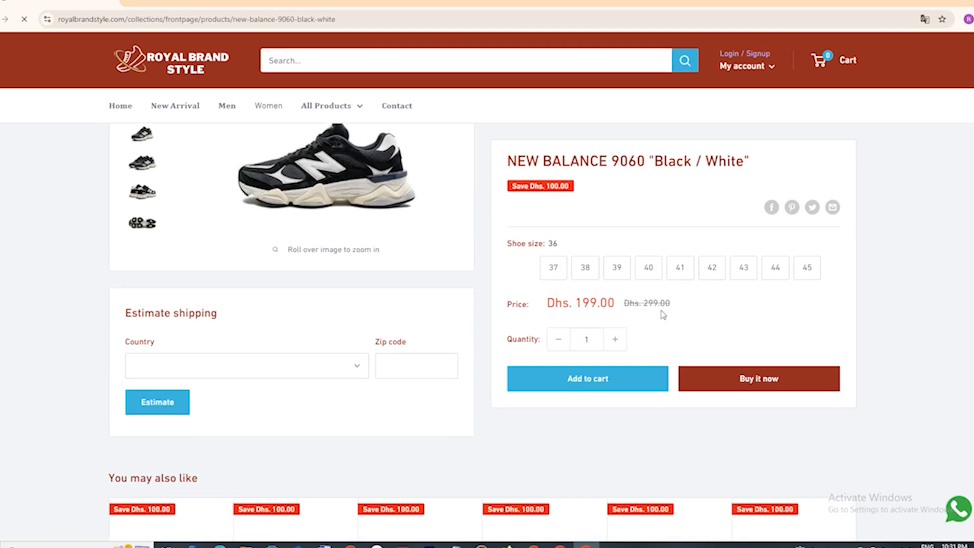
click(583, 269)
click(617, 270)
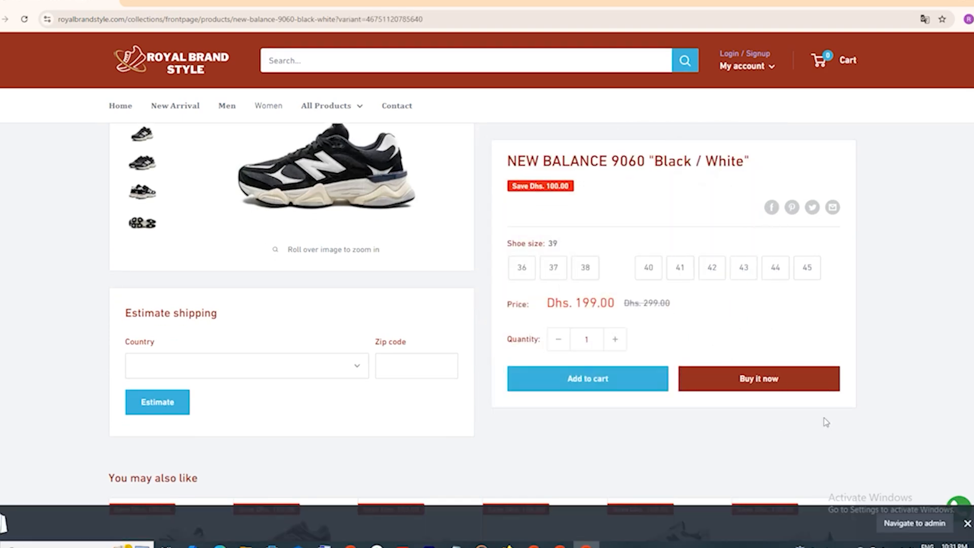
scroll(659, 369, down, 5)
scroll(658, 369, down, 2)
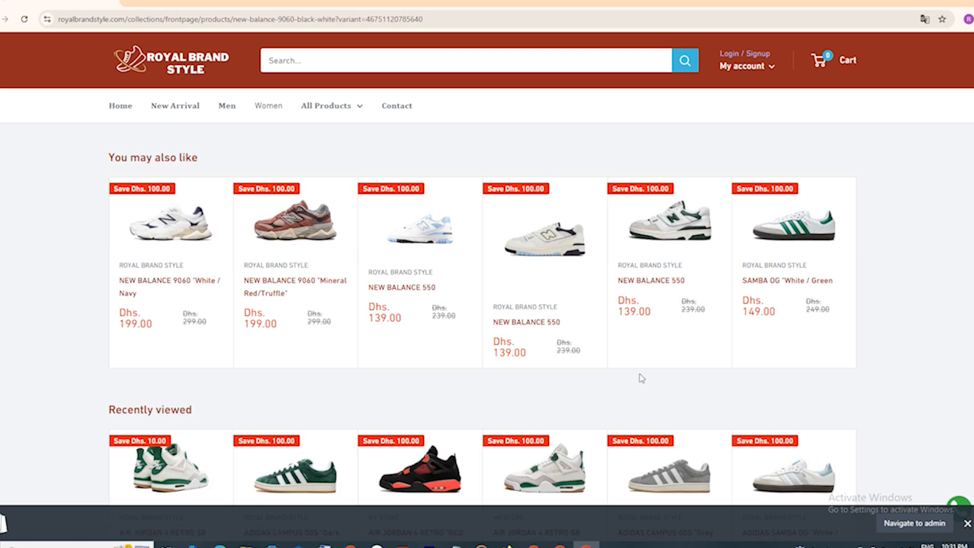
Return to the Shopify theme store, open the free Sense theme and add it to the store to try it
scroll(639, 376, up, 10)
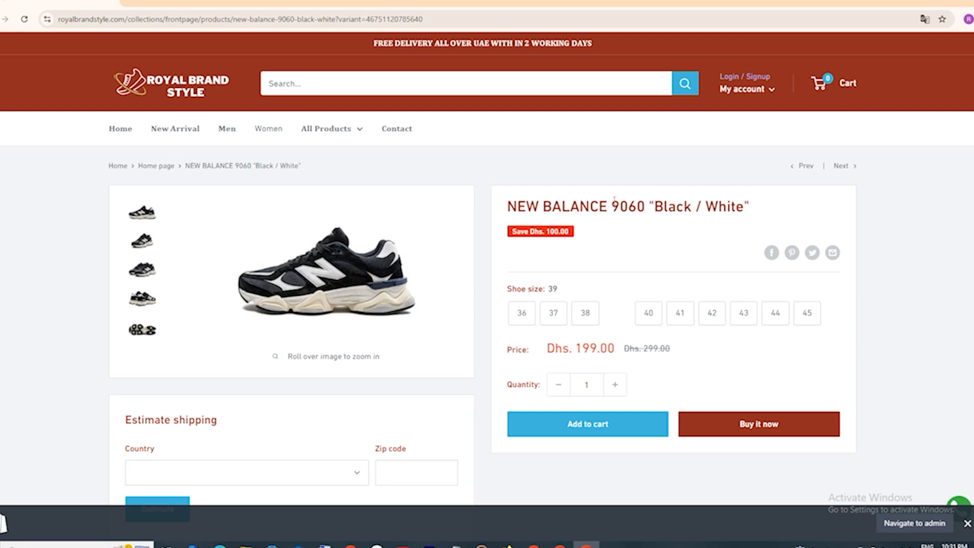
click(534, 544)
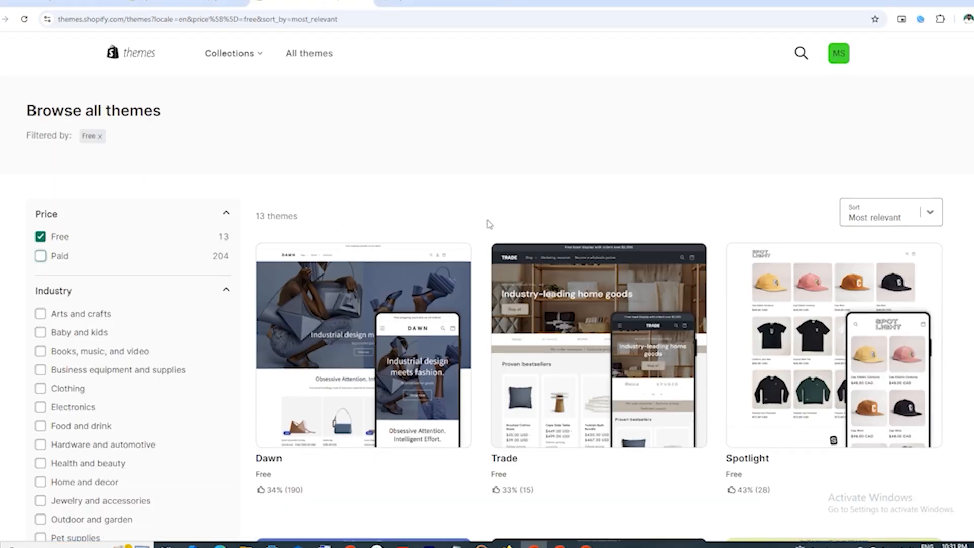
scroll(488, 225, down, 1)
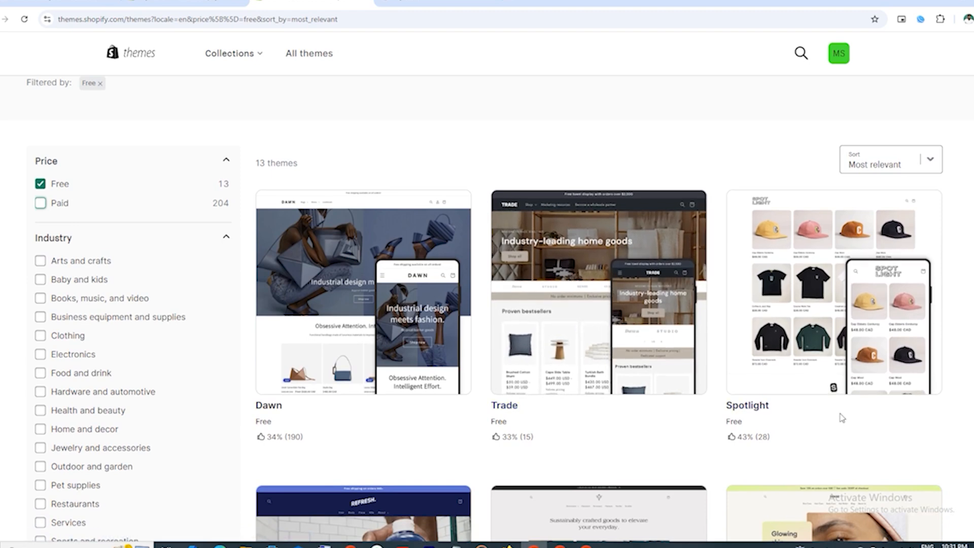
scroll(842, 417, down, 6)
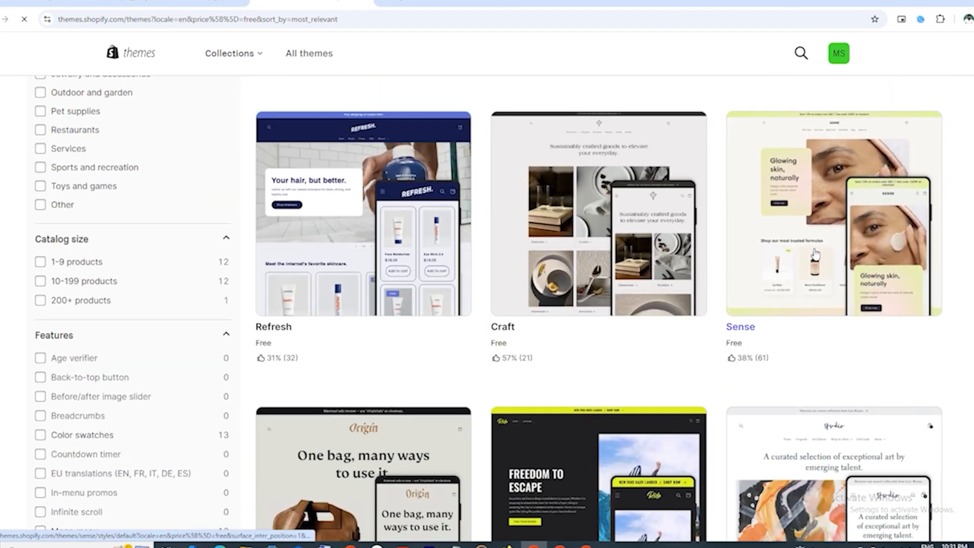
click(815, 255)
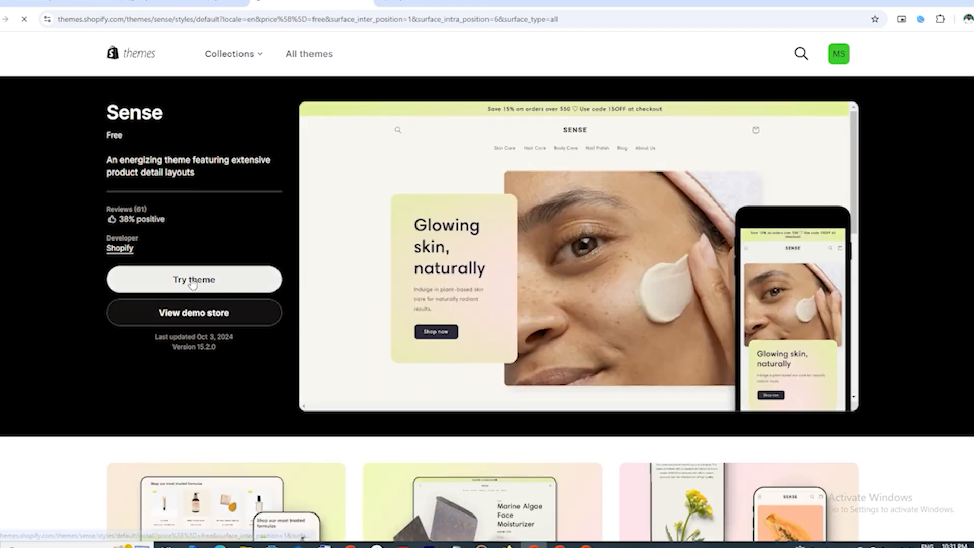
click(269, 293)
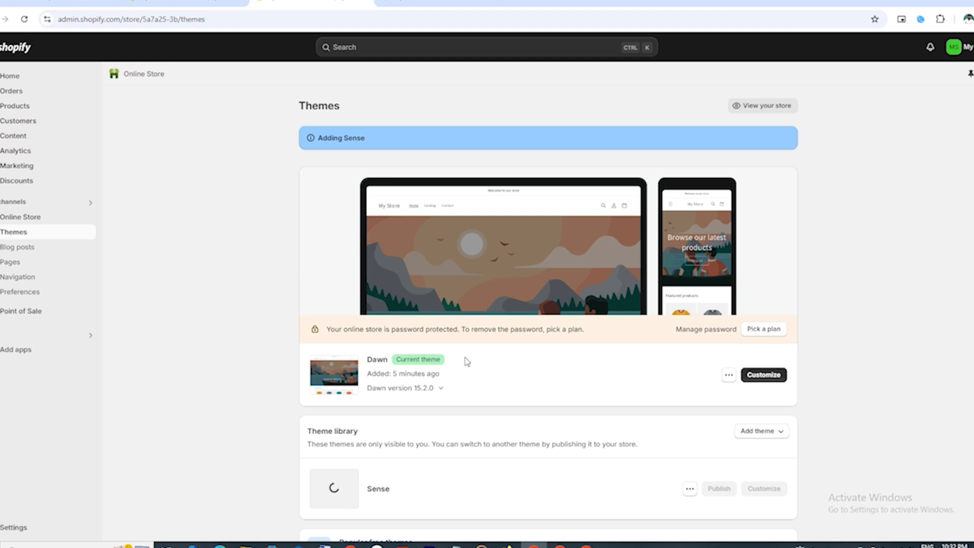
Open the current Dawn theme for customizing and look over its home page preview
click(766, 378)
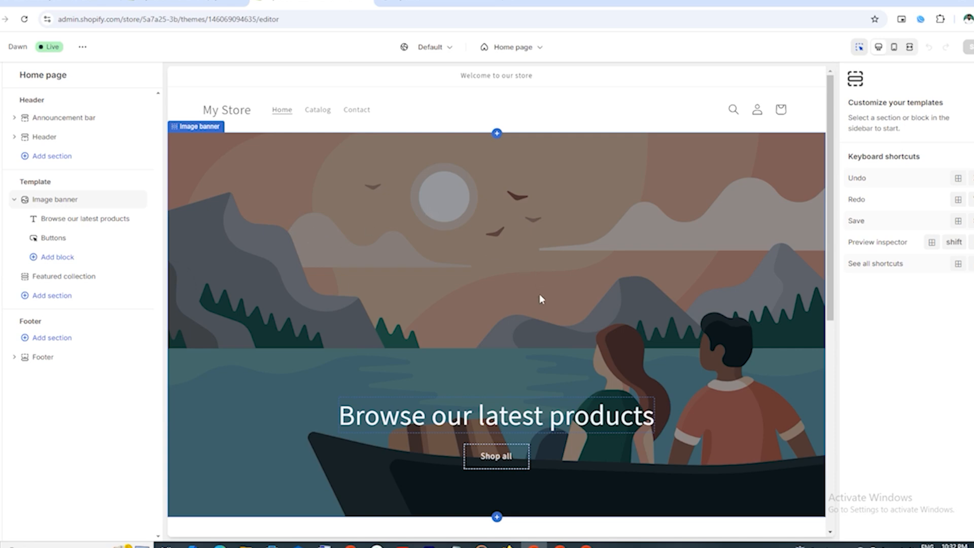
scroll(528, 289, down, 5)
scroll(518, 288, up, 5)
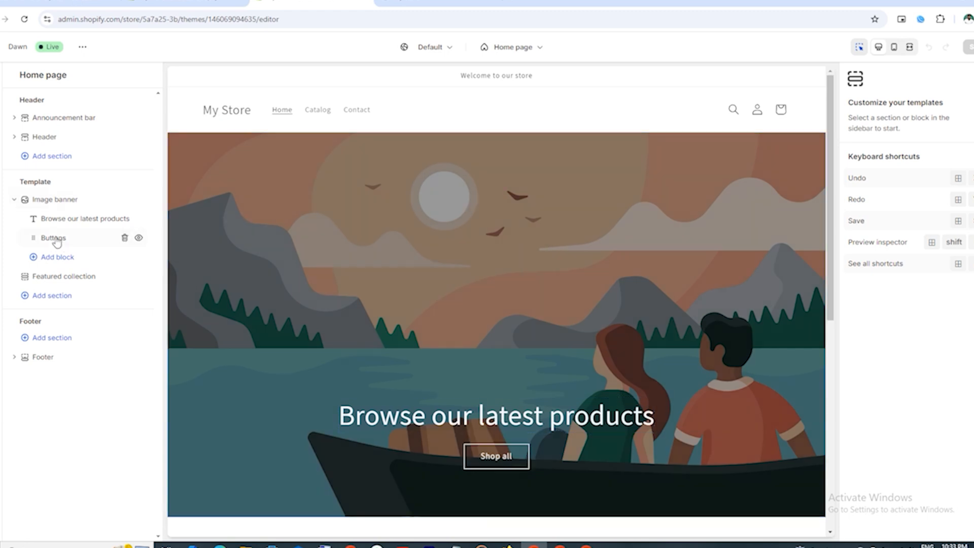
Upload the photo of two women in an orchard from the computer as the image banner's first image
mouse_move(61, 204)
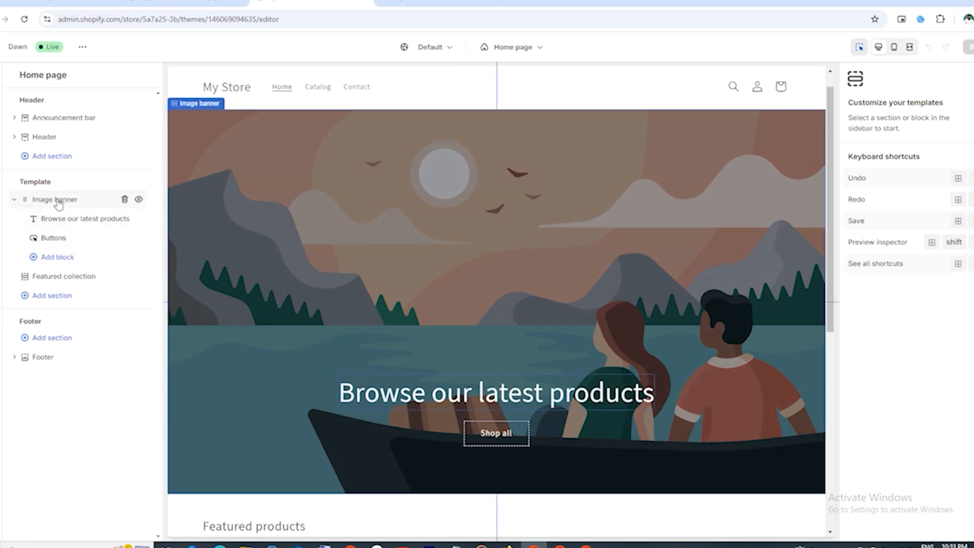
click(59, 200)
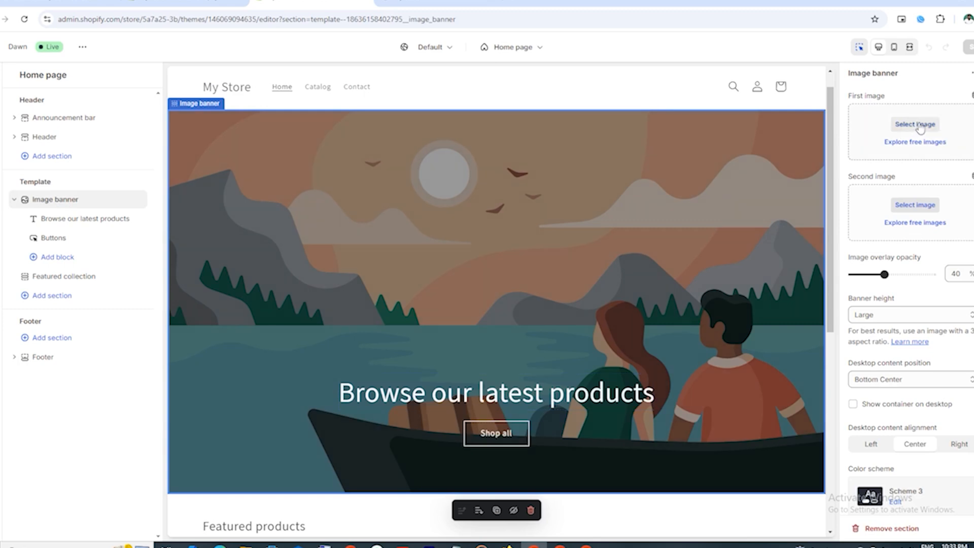
click(919, 125)
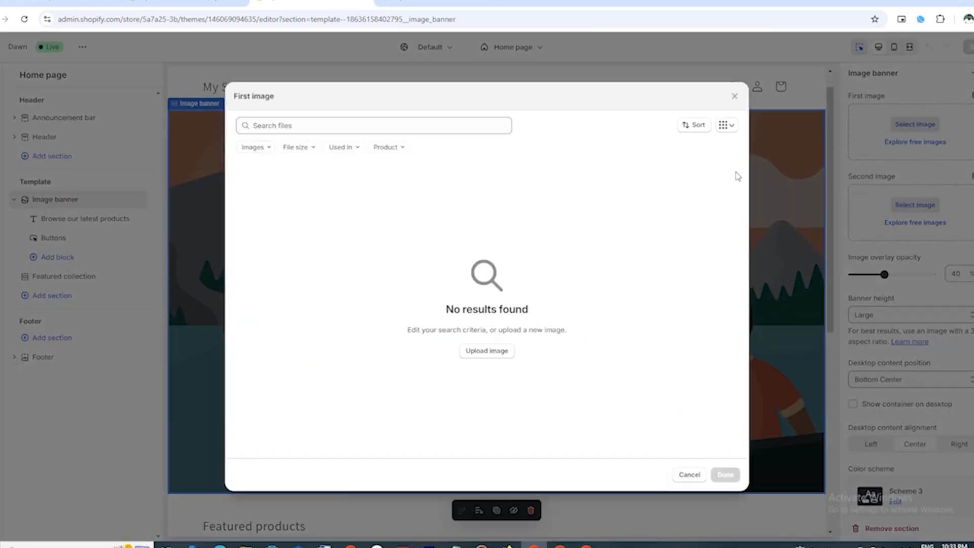
click(488, 350)
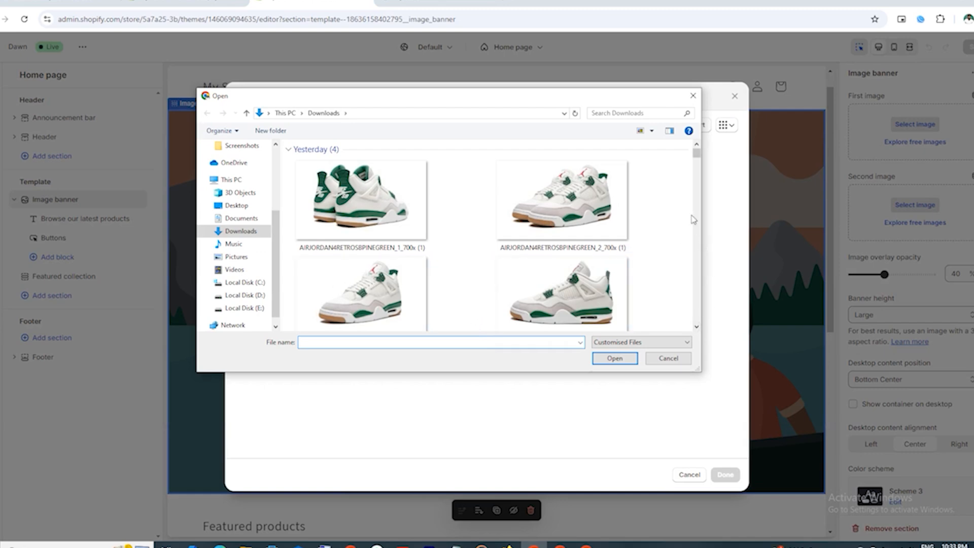
drag(700, 158, 701, 182)
double_click(368, 208)
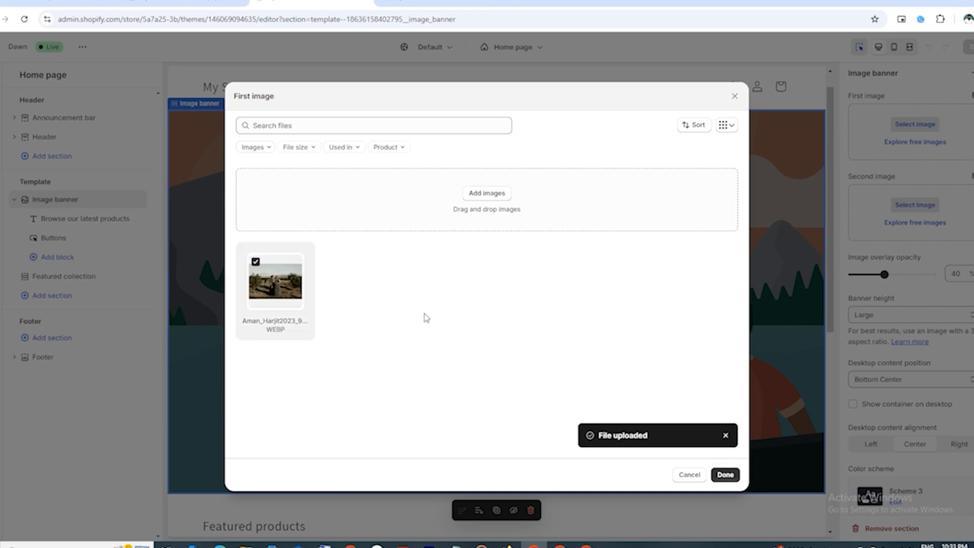
click(725, 474)
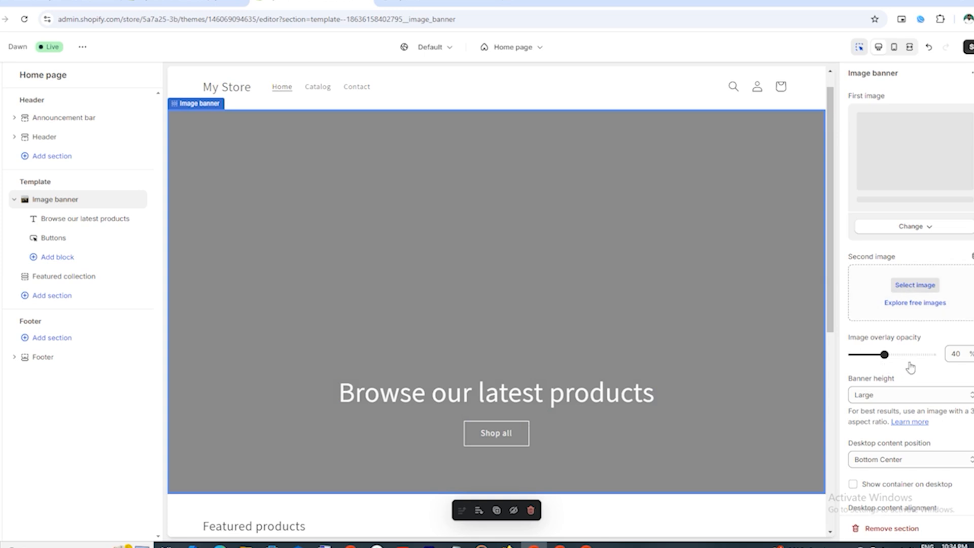
Review the image banner's height, content position, color scheme and mobile settings, including the available image behavior animations
scroll(912, 366, down, 1)
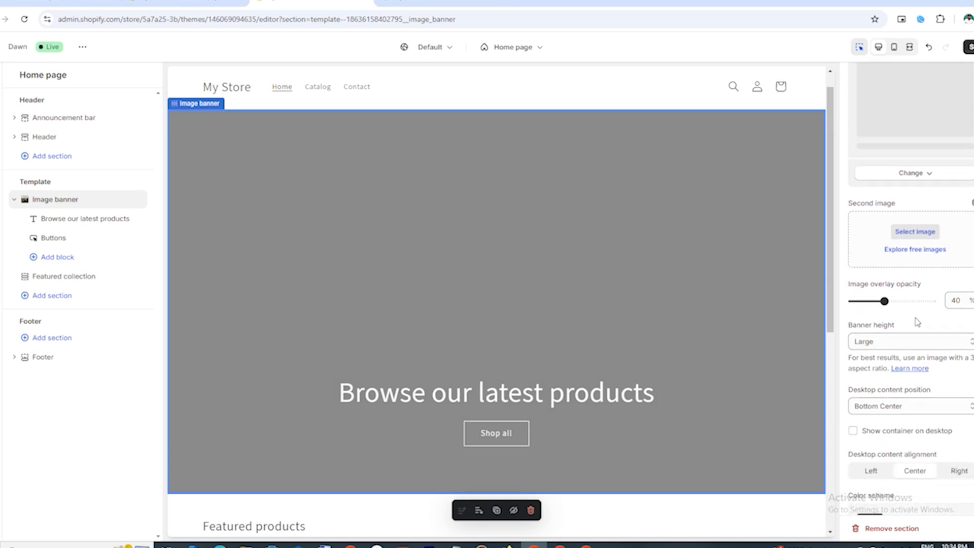
scroll(916, 322, down, 2)
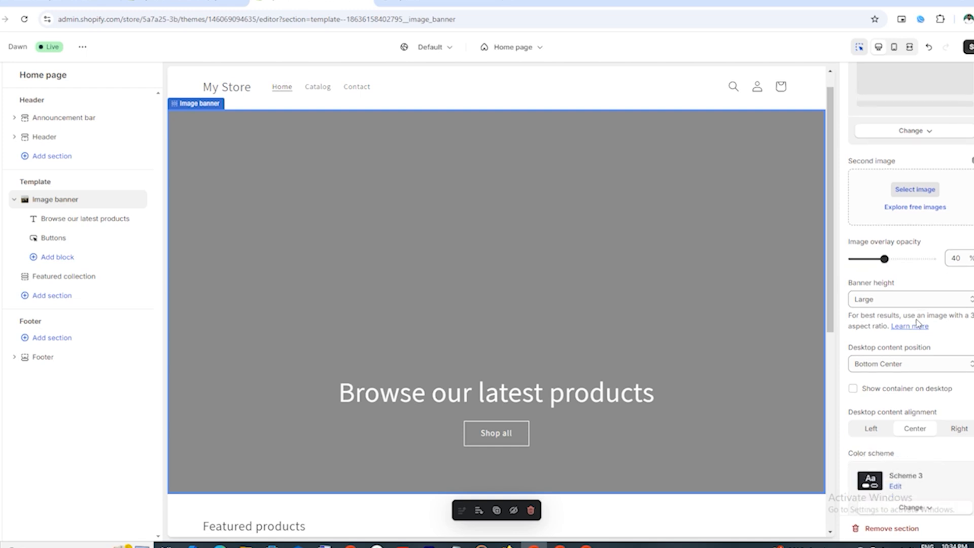
scroll(919, 324, down, 4)
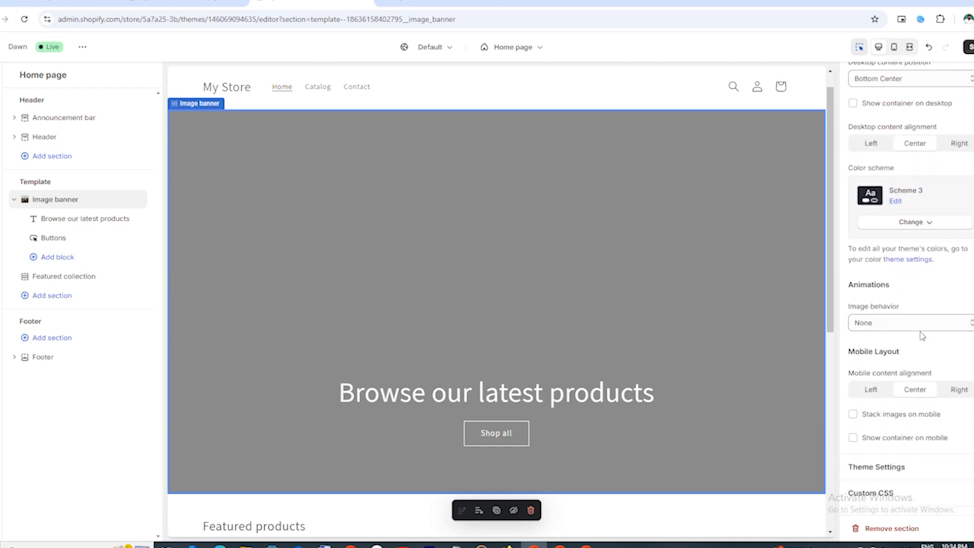
click(879, 324)
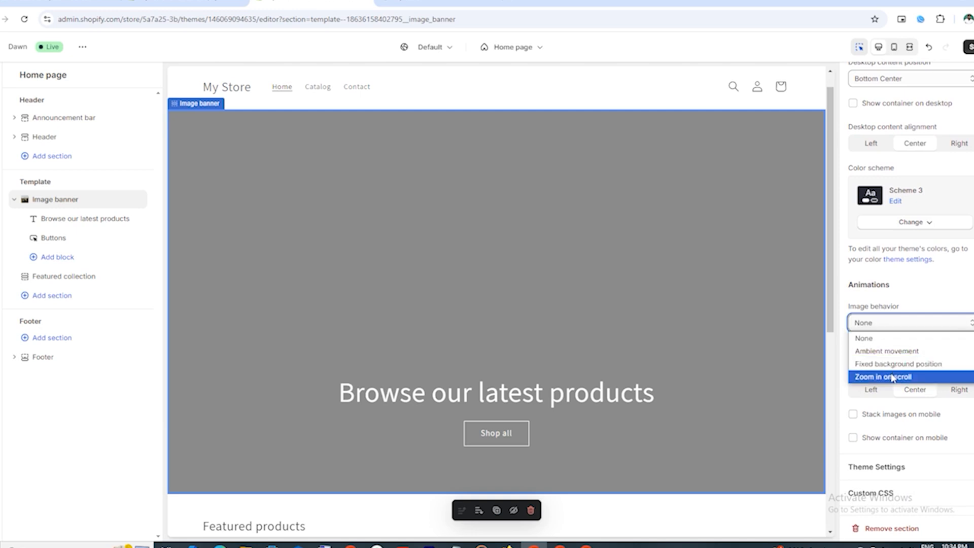
click(921, 296)
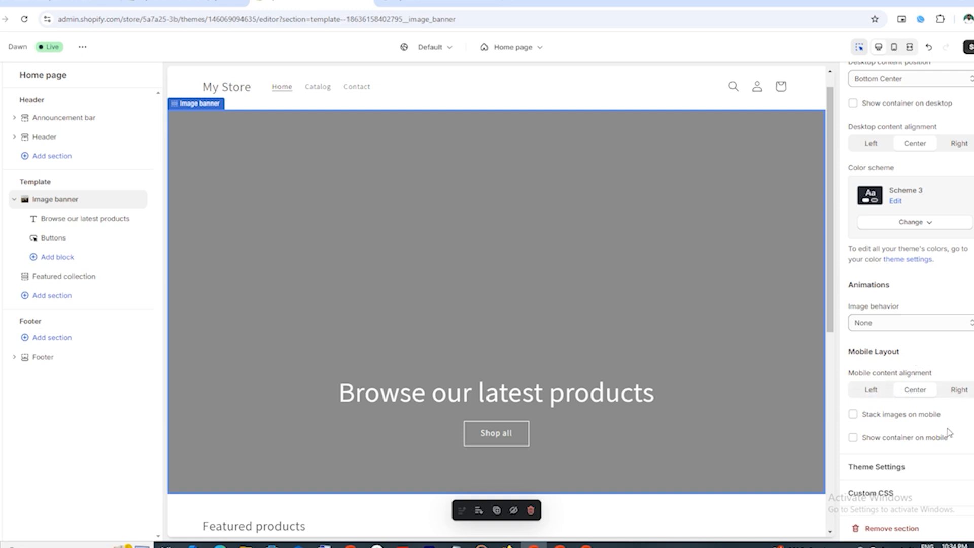
scroll(939, 426, up, 8)
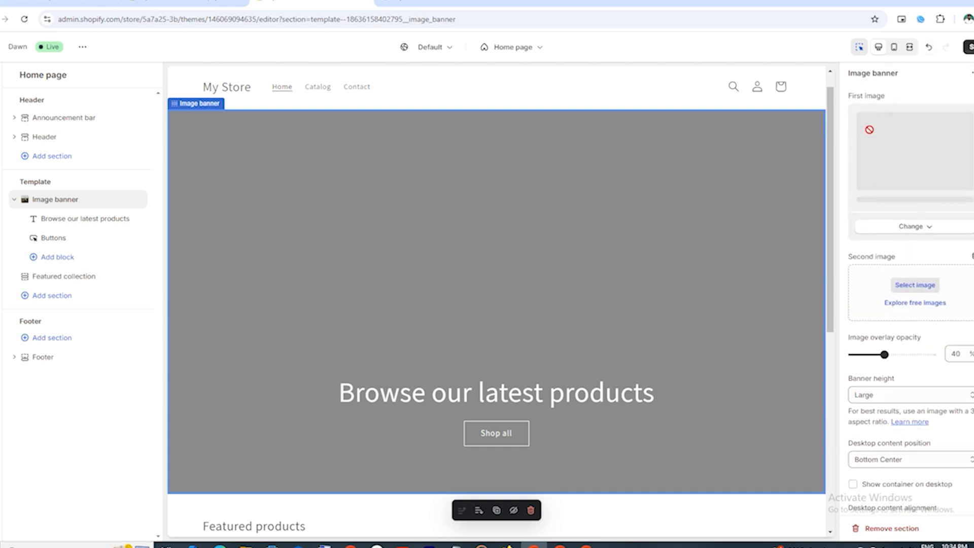
Try the uploaded orchard photo as the banner's second image and remove that second image again
click(917, 286)
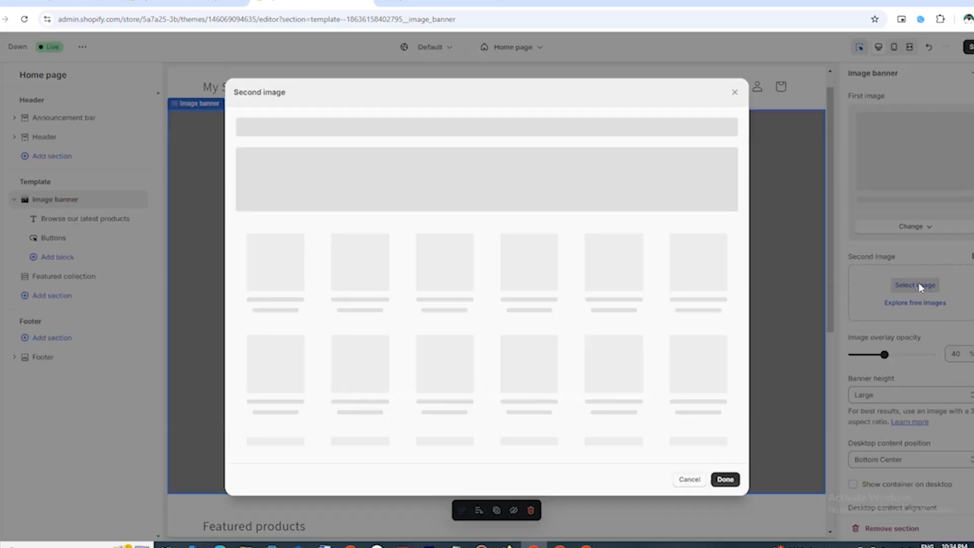
click(256, 262)
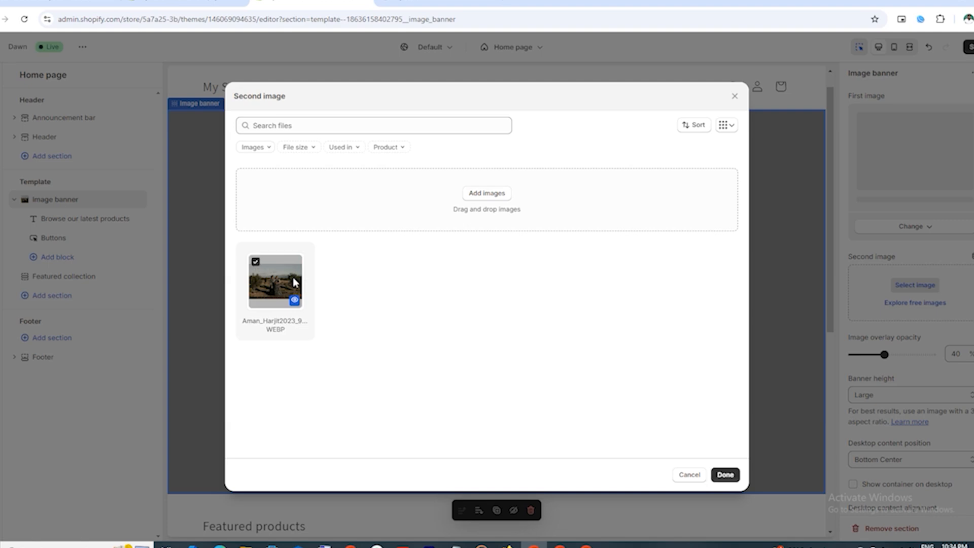
click(726, 474)
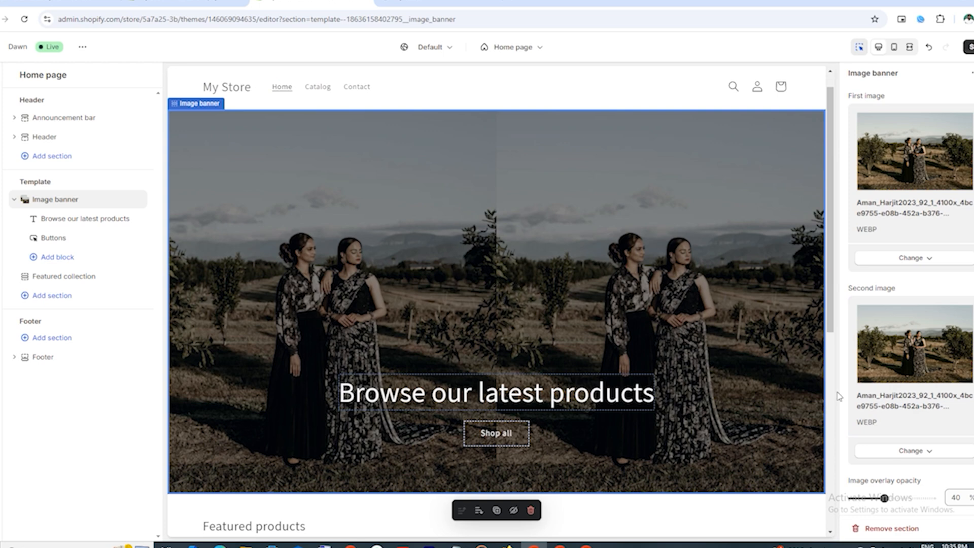
click(930, 454)
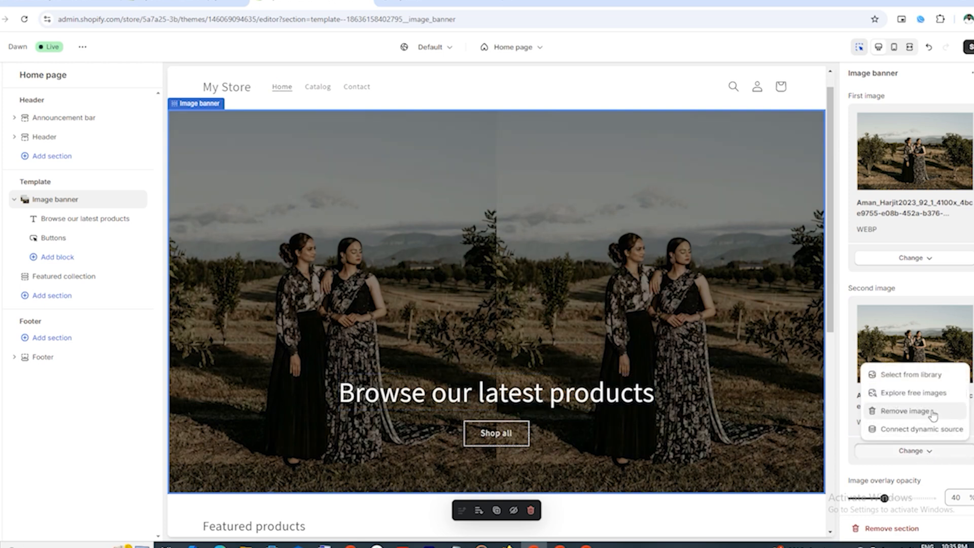
click(916, 412)
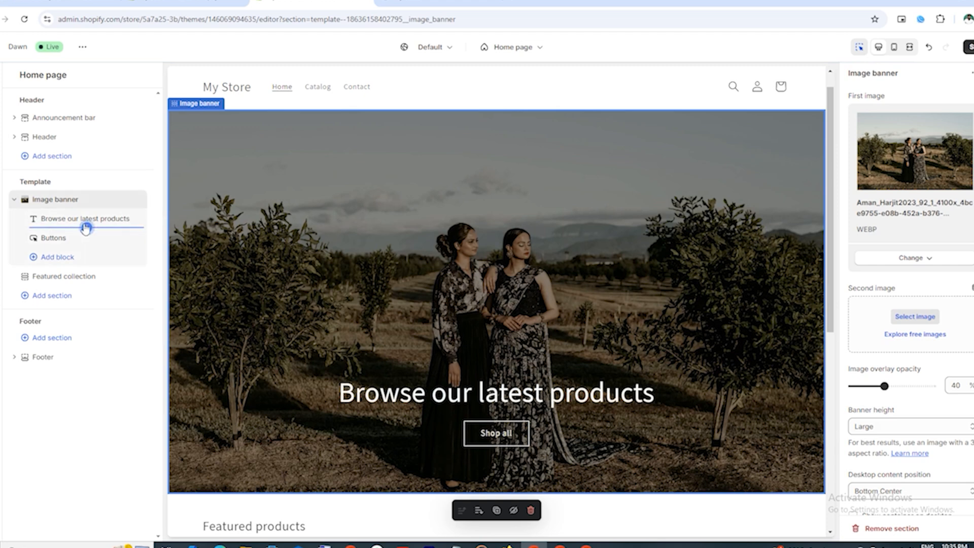
Replace the image banner's heading text with "WELCOME TO Clothinh"
click(66, 227)
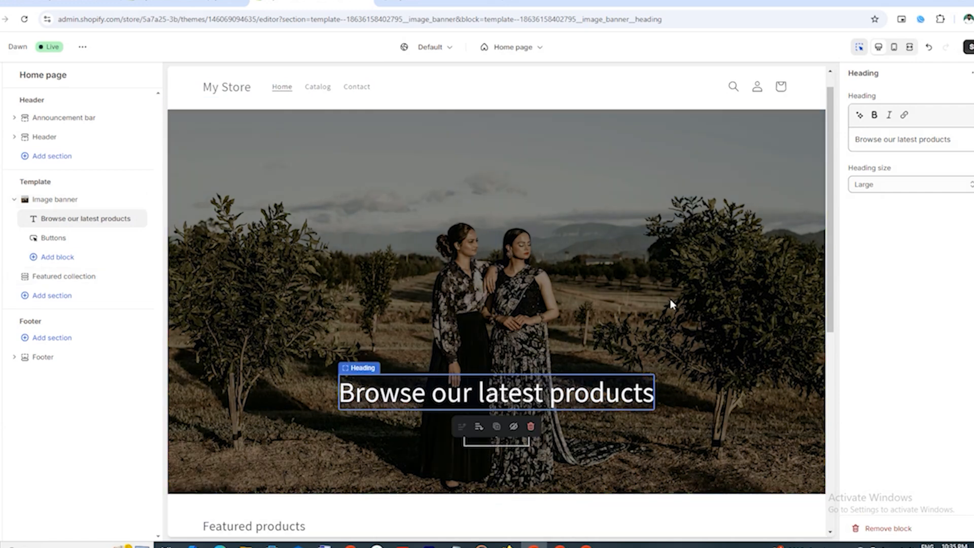
click(946, 138)
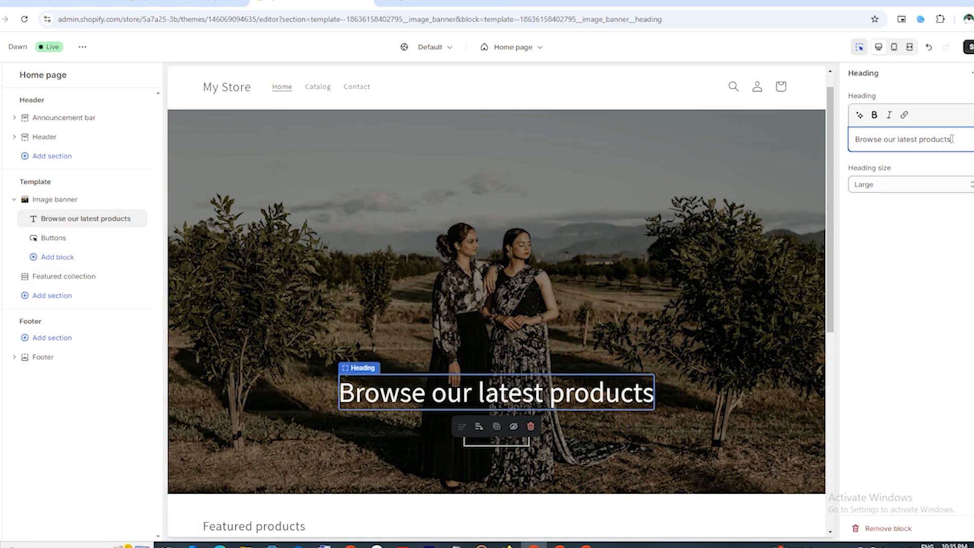
drag(952, 138, 854, 141)
right_click(861, 143)
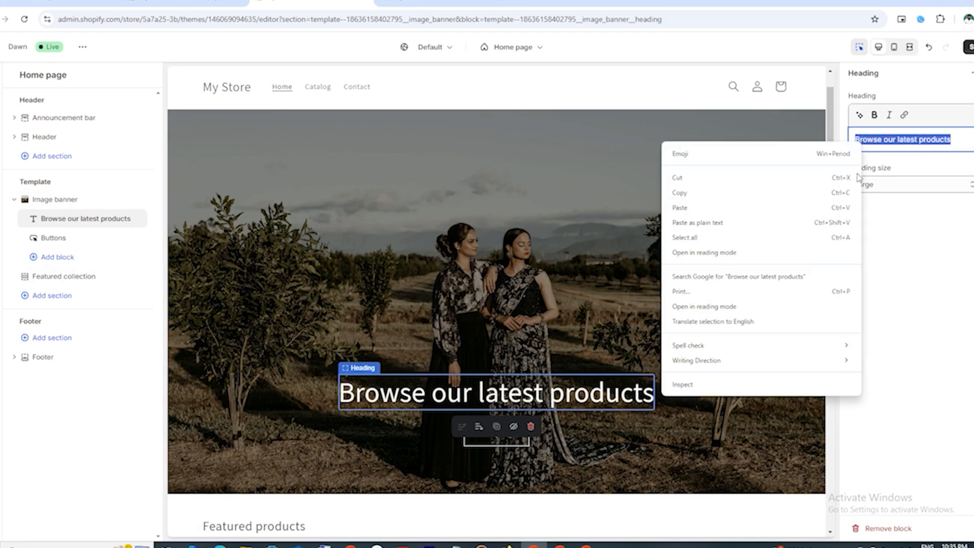
click(675, 207)
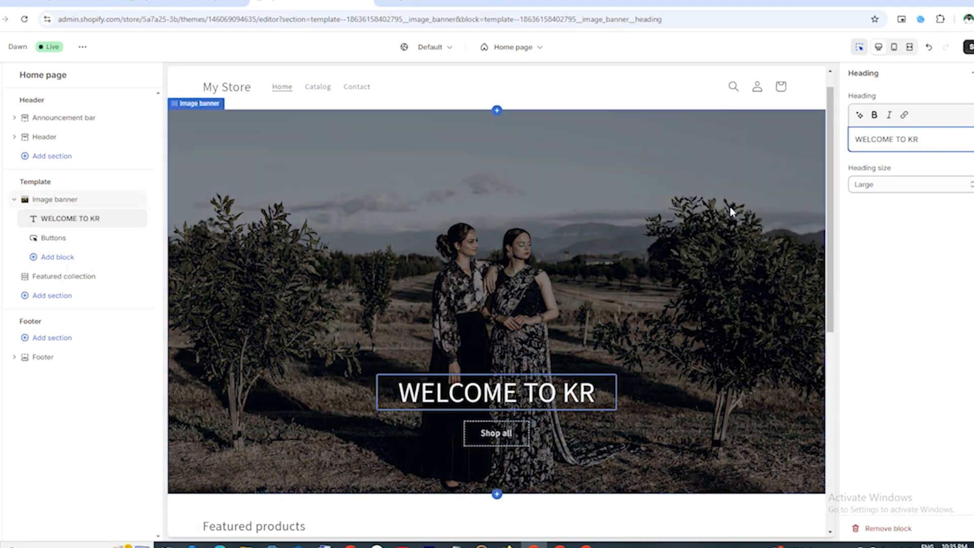
key(BackSpace)
key(BackSpace)
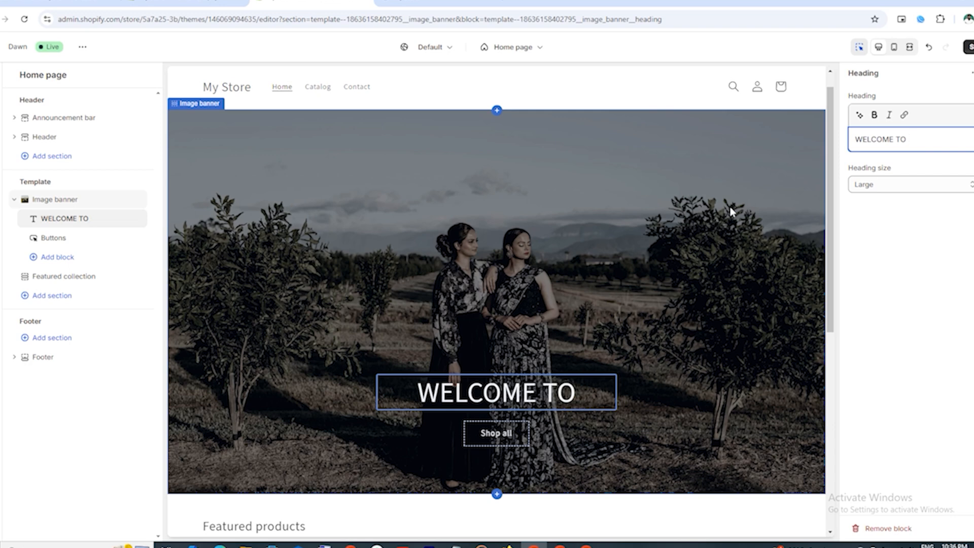
text(Clothin)
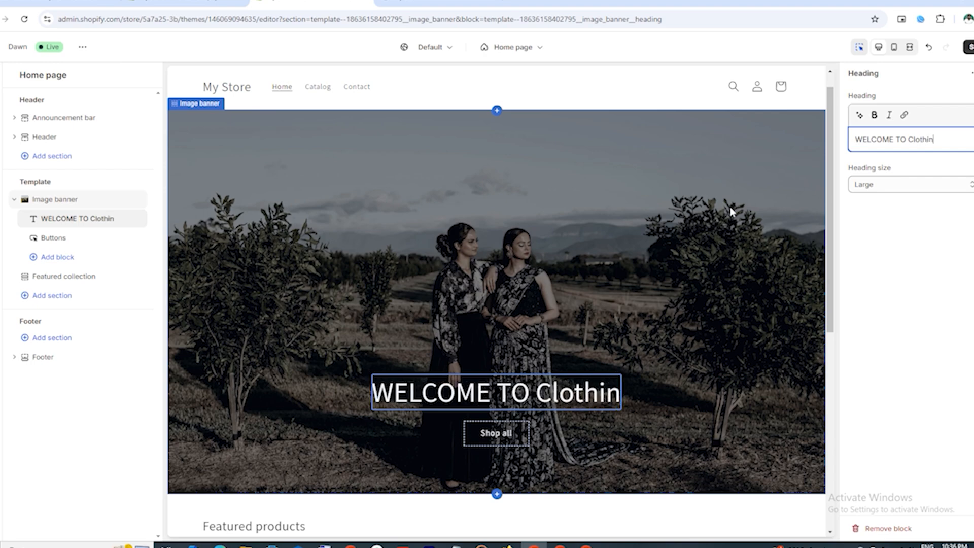
text(h)
Delete the word "Clothinh" from the end of the banner heading
key(BackSpace)
key(BackSpace)
key(BackSpace)
key(BackSpace)
key(BackSpace)
key(BackSpace)
key(BackSpace)
key(BackSpace)
key(BackSpace)
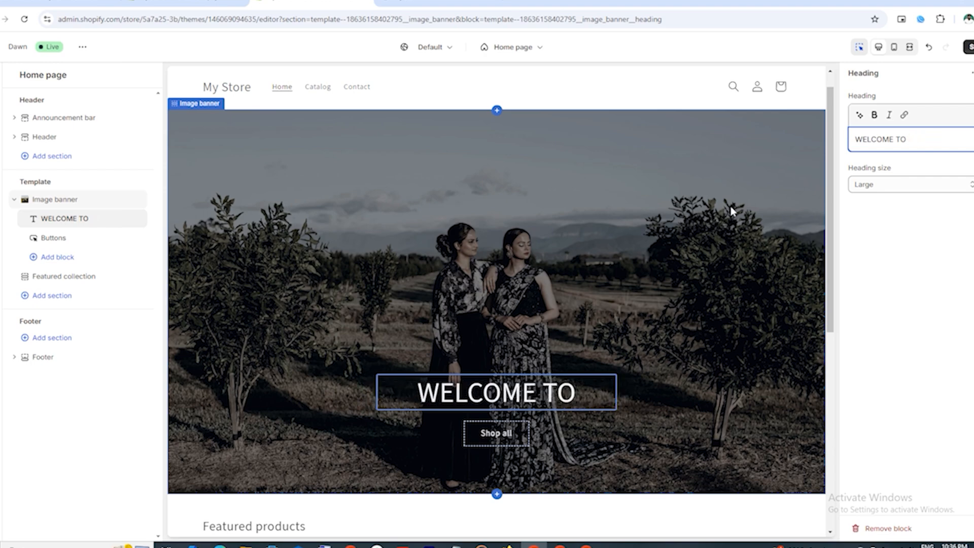
Change the image banner's first button label to "Shop Now"
scroll(702, 257, down, 2)
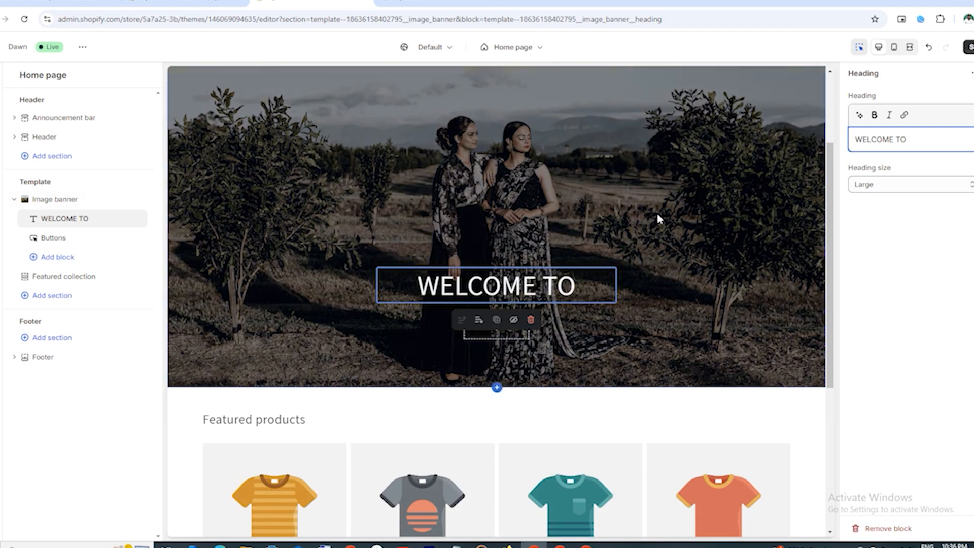
click(65, 238)
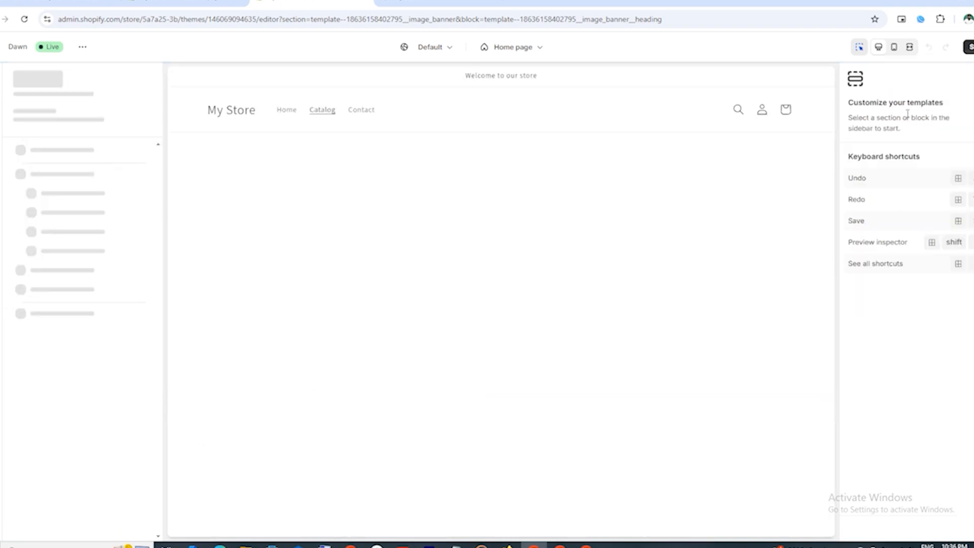
triple_click(853, 113)
text(S)
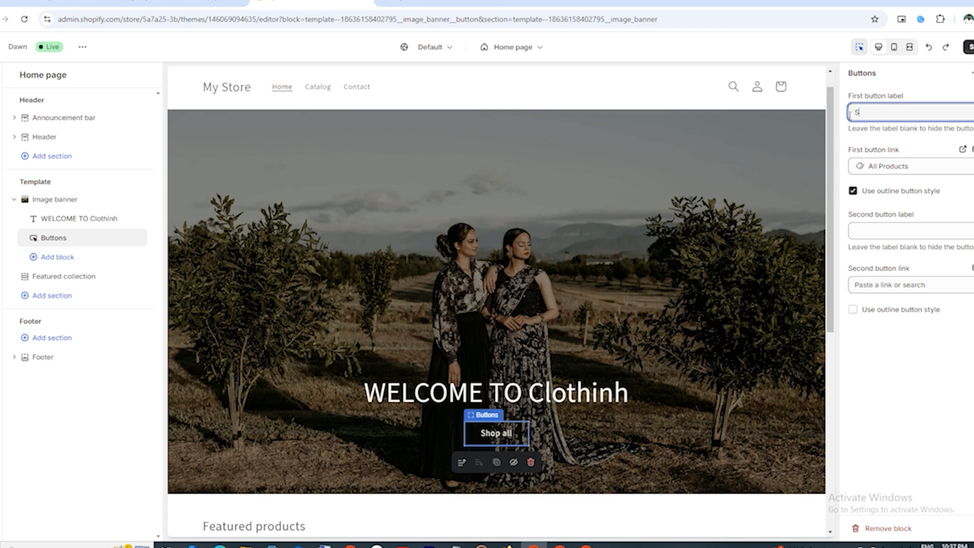
text(hop Now)
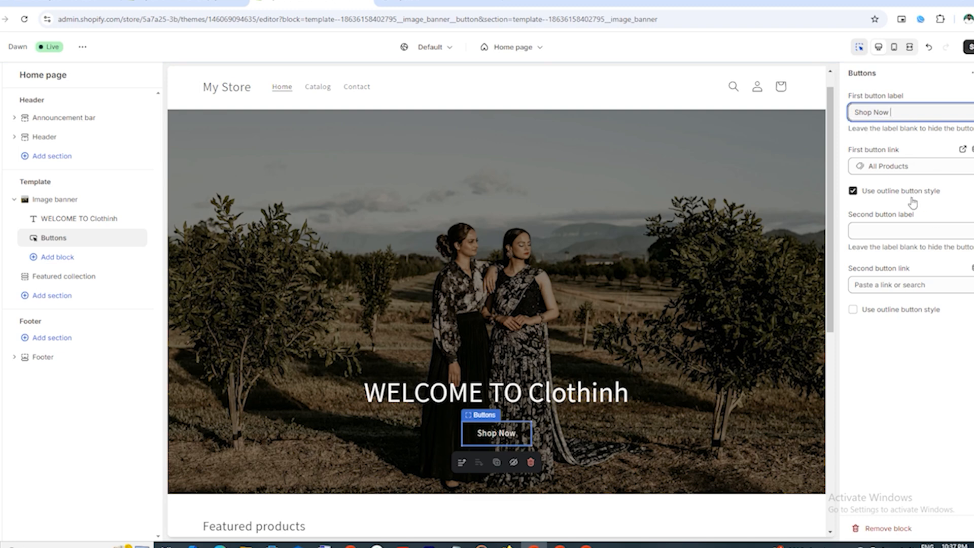
Check the second banner button's label and link options, leave both empty, and save the theme changes
click(877, 227)
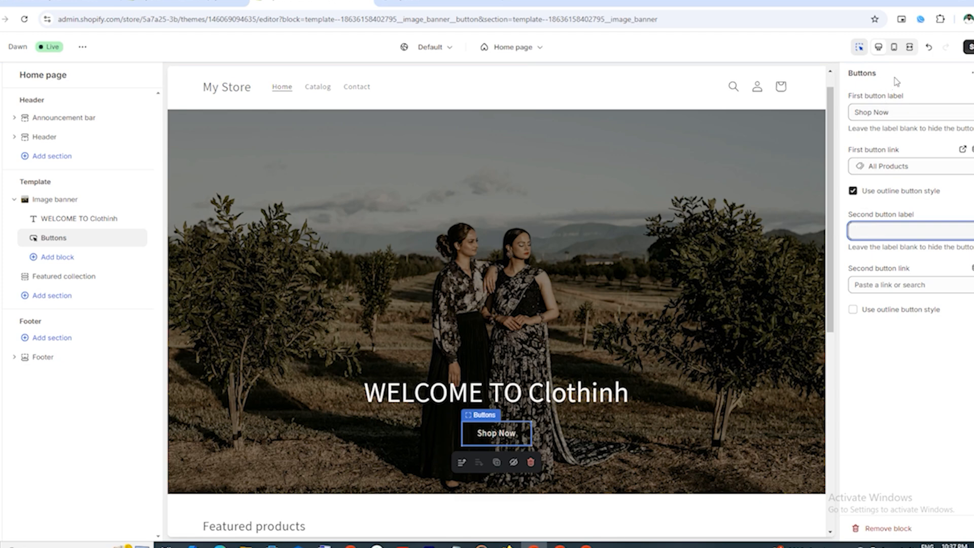
click(895, 284)
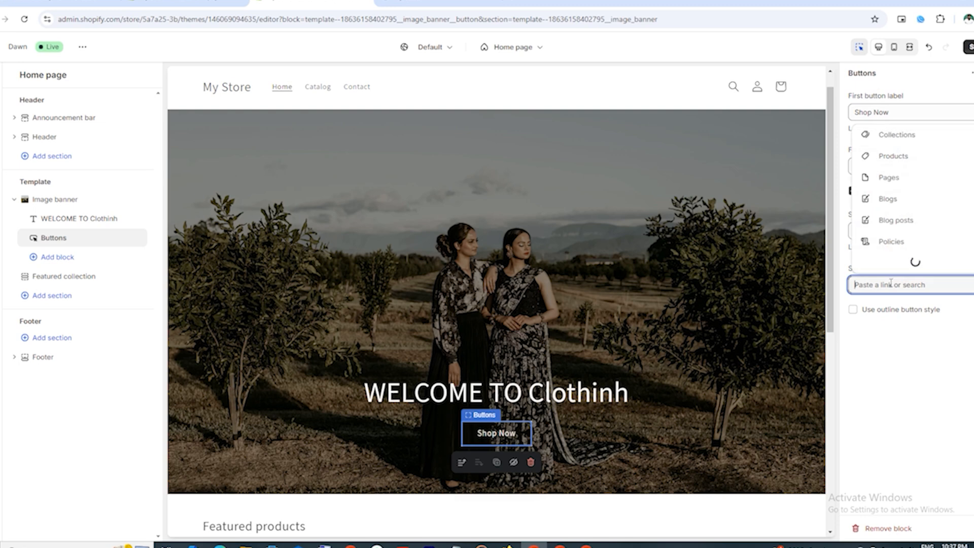
click(844, 132)
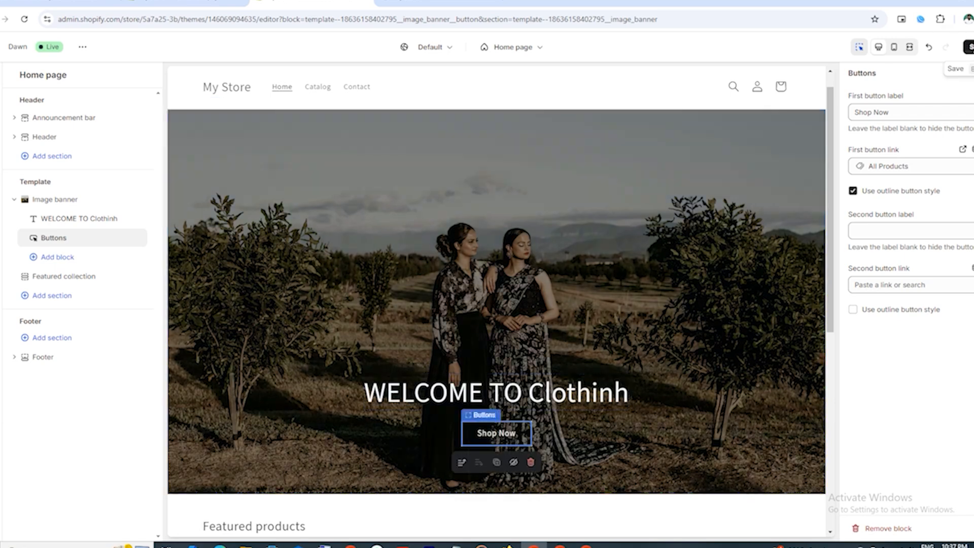
click(969, 46)
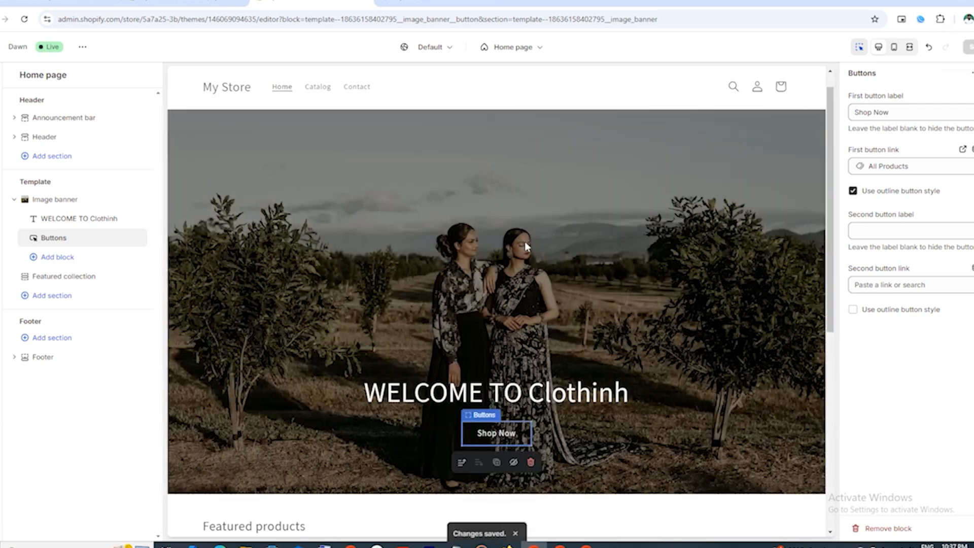
Review the settings of the home page's Featured collection section
click(76, 280)
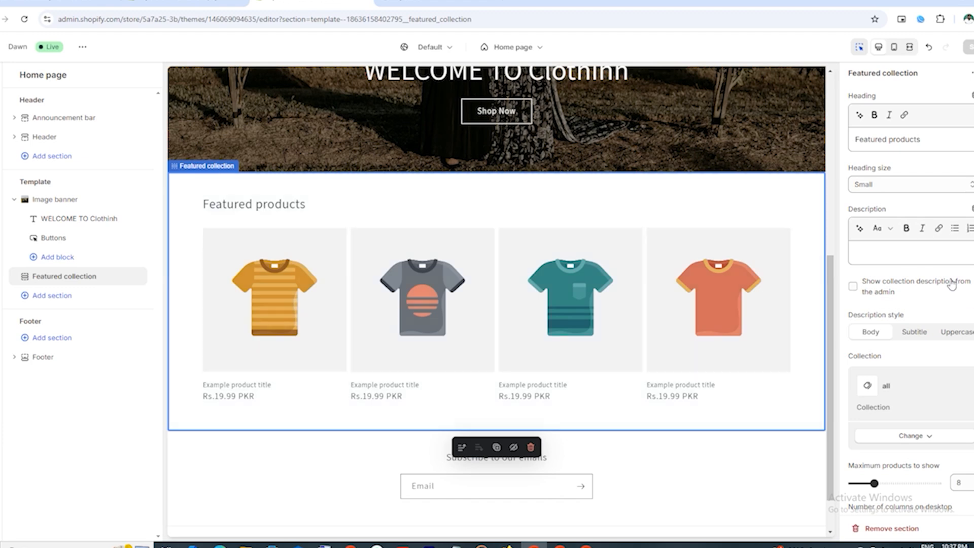
scroll(952, 284, down, 3)
scroll(952, 284, up, 3)
Return to the Shopify admin and open a blank form for creating a product collection
click(154, 2)
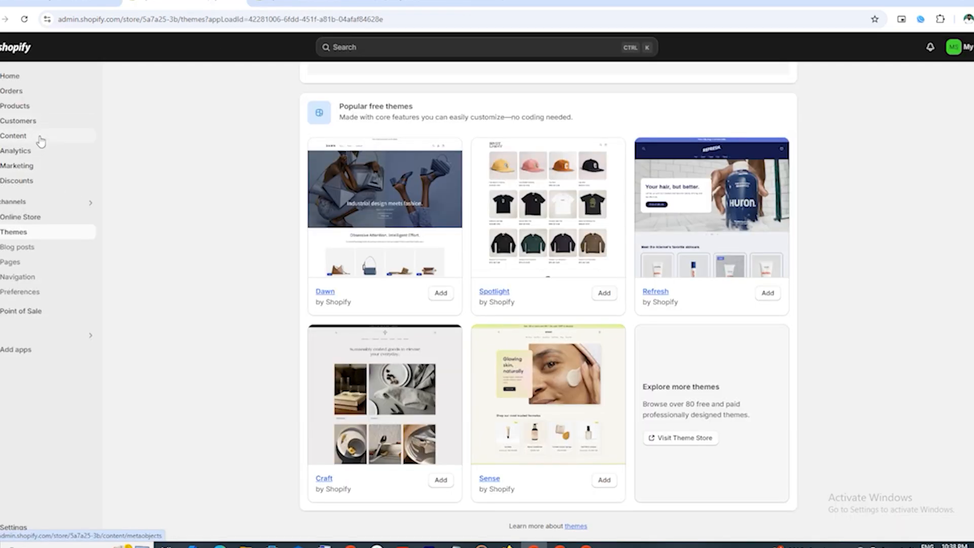
click(32, 107)
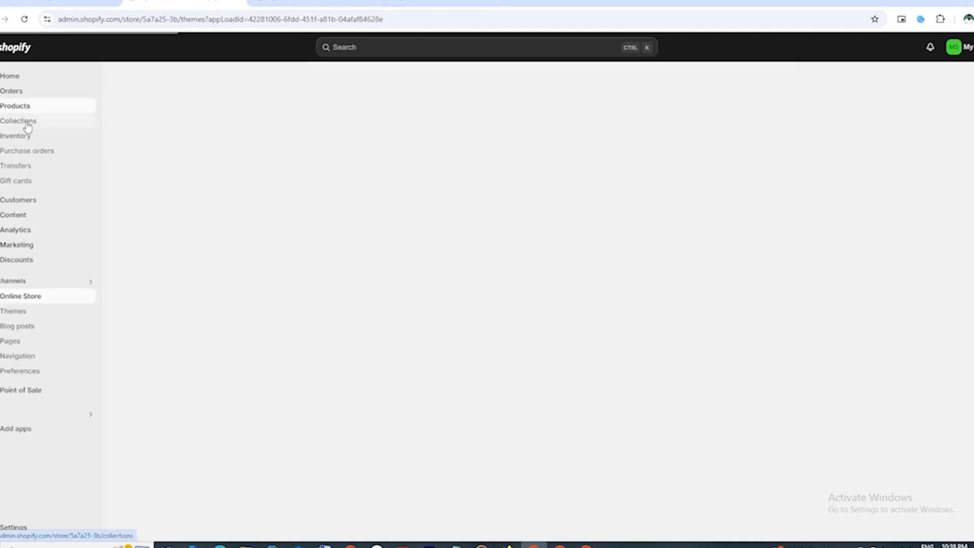
click(26, 123)
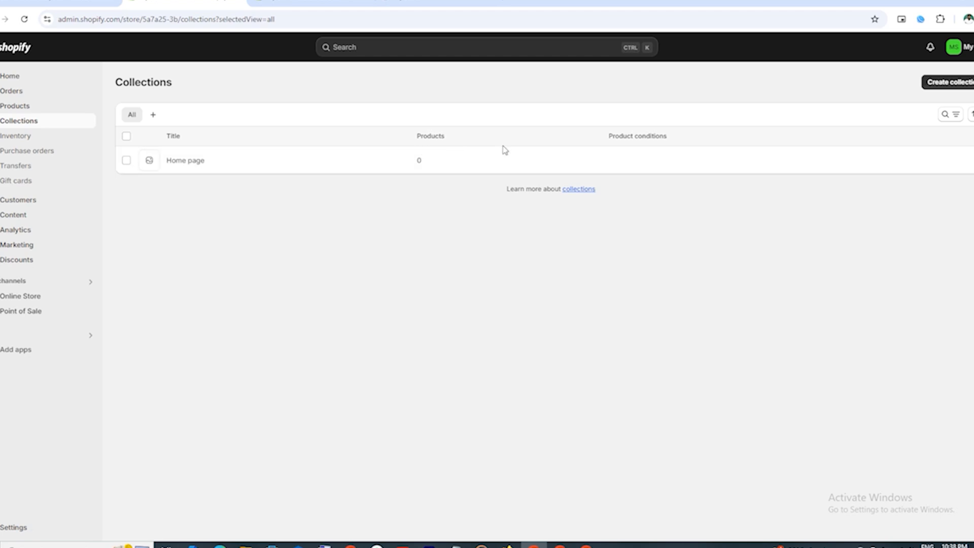
click(935, 86)
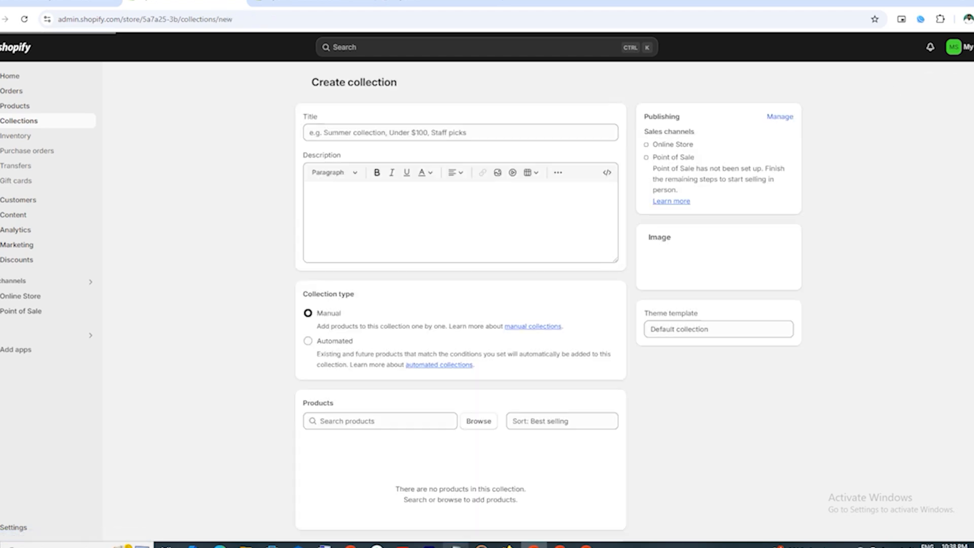
Title the new collection "All Clothing", taking the name from the list in the text notes, and save it
click(456, 546)
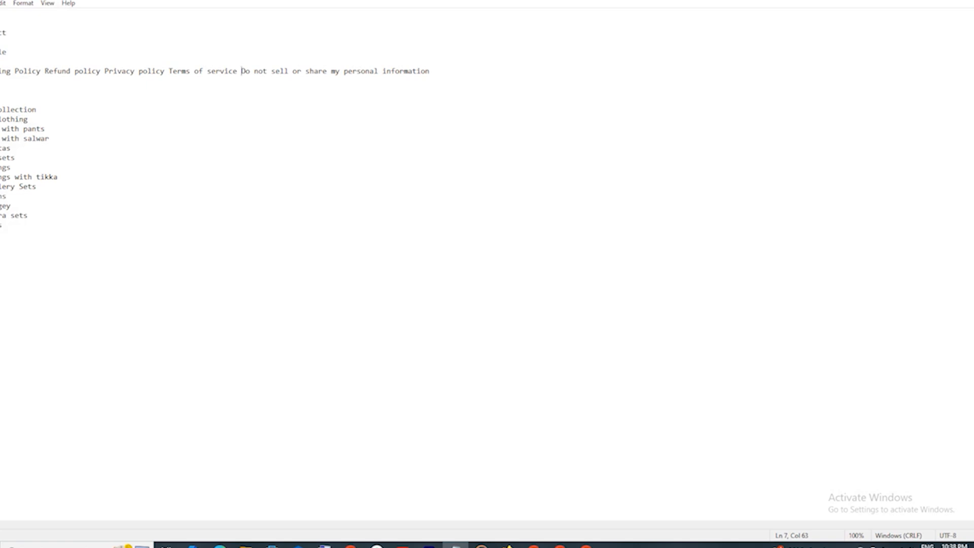
double_click(15, 118)
right_click(20, 121)
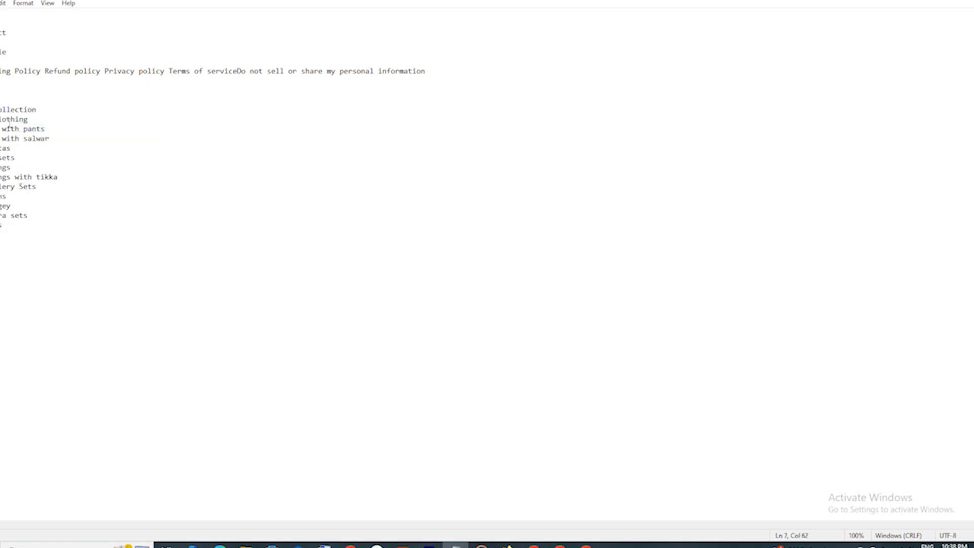
key(alt+Tab)
click(332, 131)
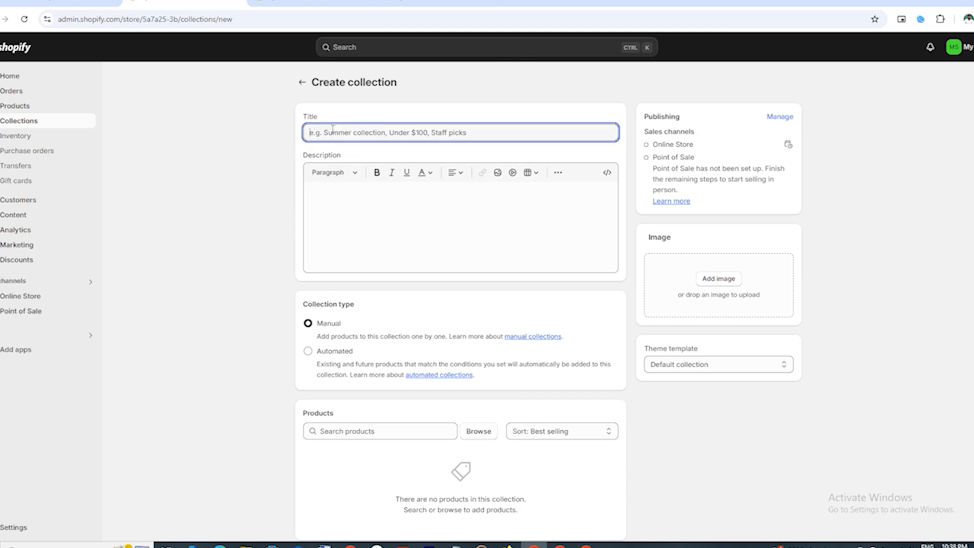
text(All Clothing)
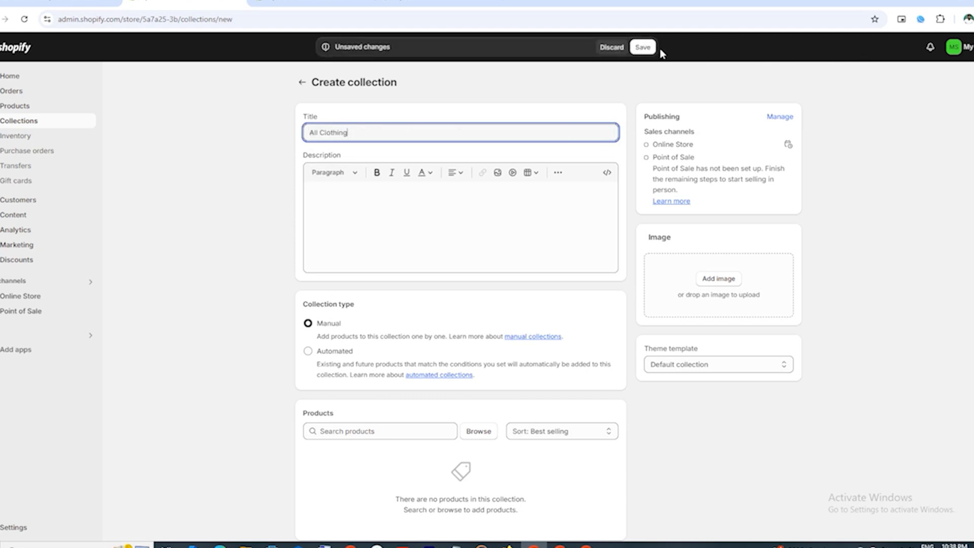
click(642, 47)
Upload "WhatsApp Image 2024-10-01 at 22.57.54" from Downloads as the All Clothing collection's image and save the collection
click(309, 3)
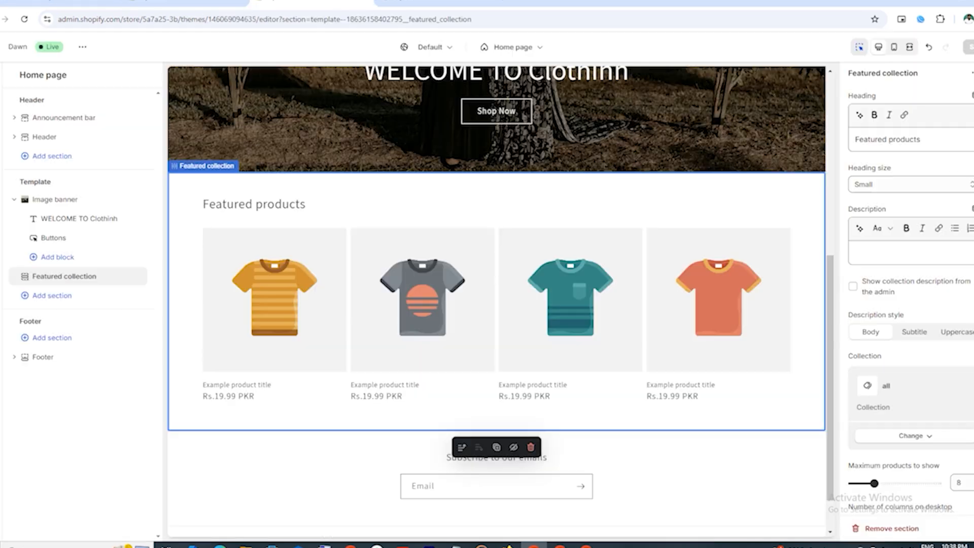
click(455, 545)
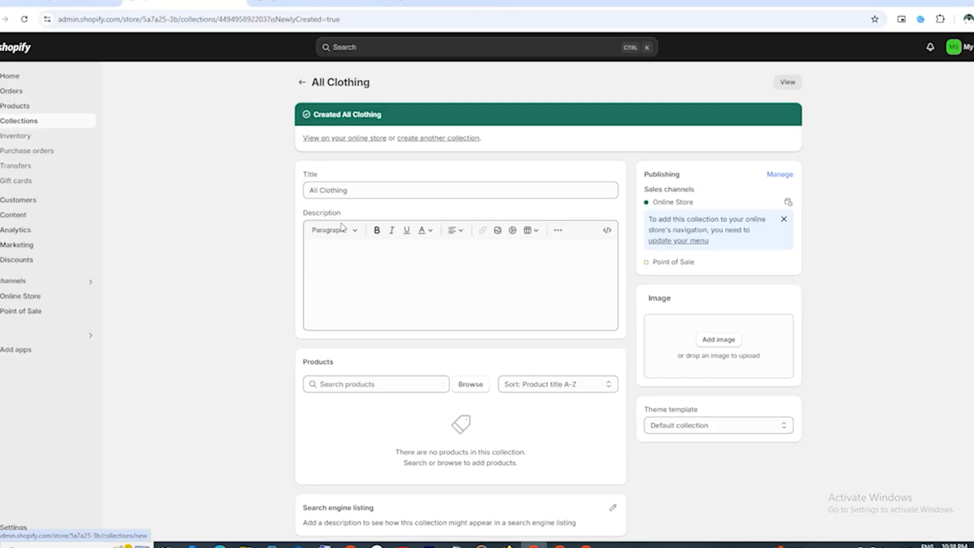
click(715, 339)
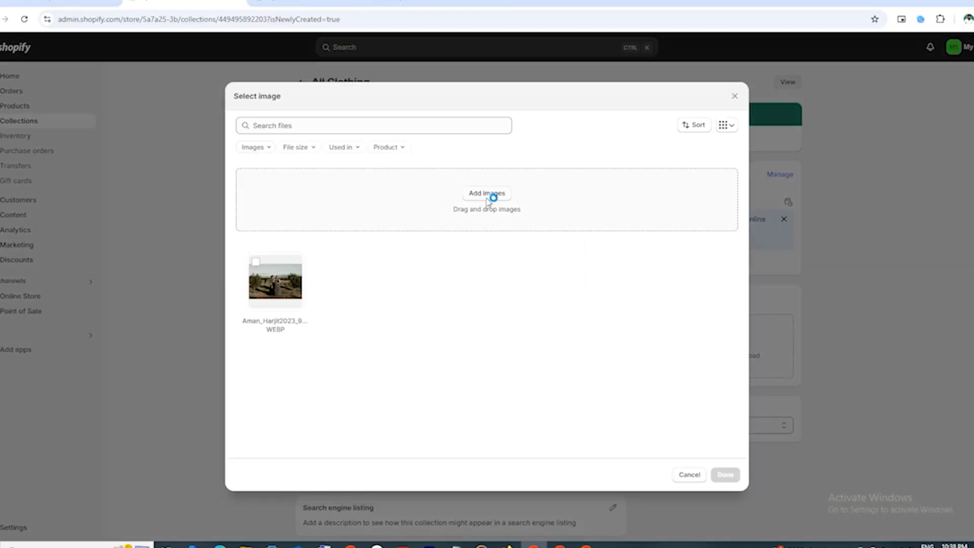
click(488, 194)
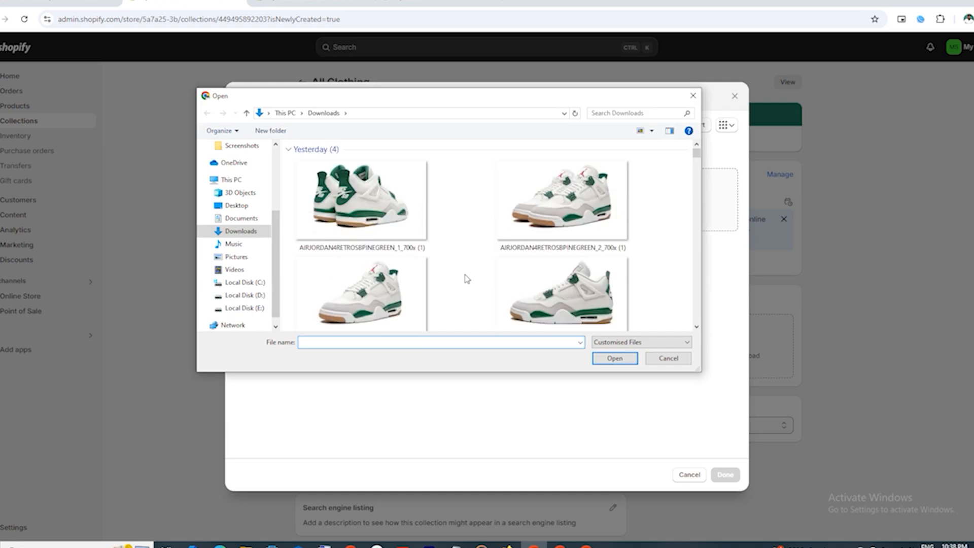
scroll(467, 278, down, 10)
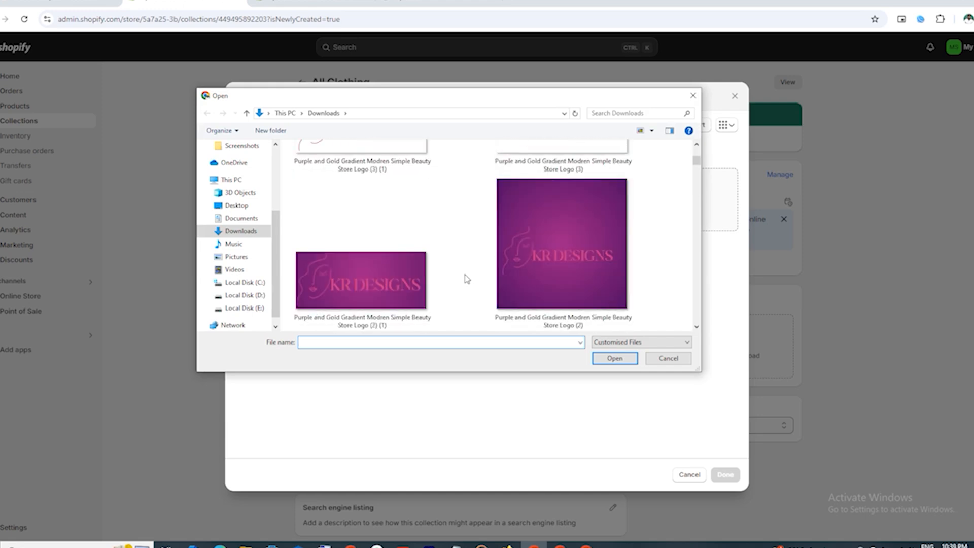
scroll(467, 278, down, 10)
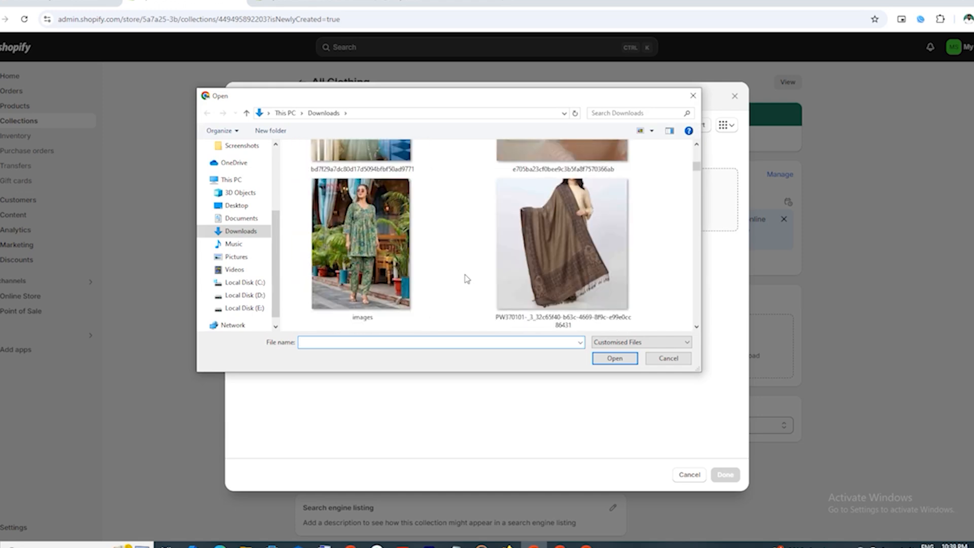
scroll(467, 279, down, 10)
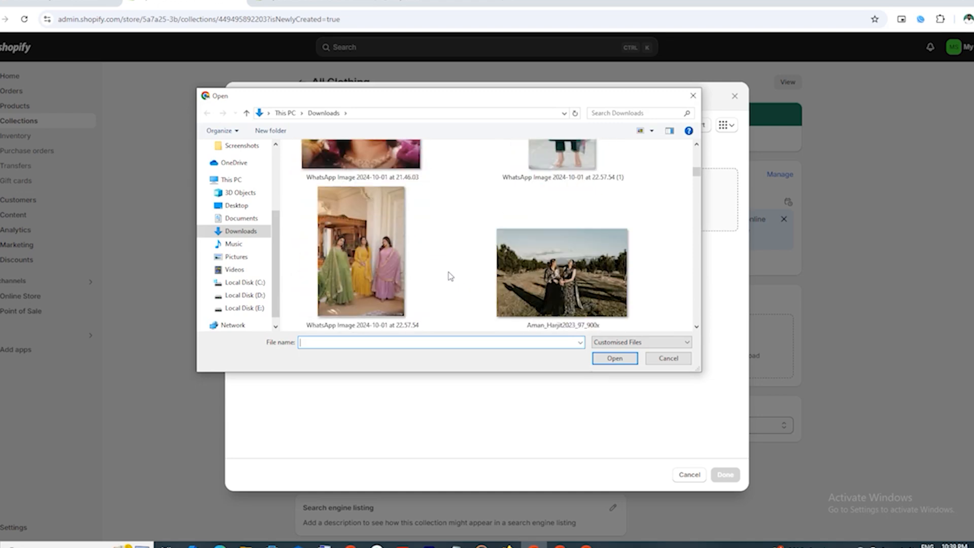
double_click(361, 251)
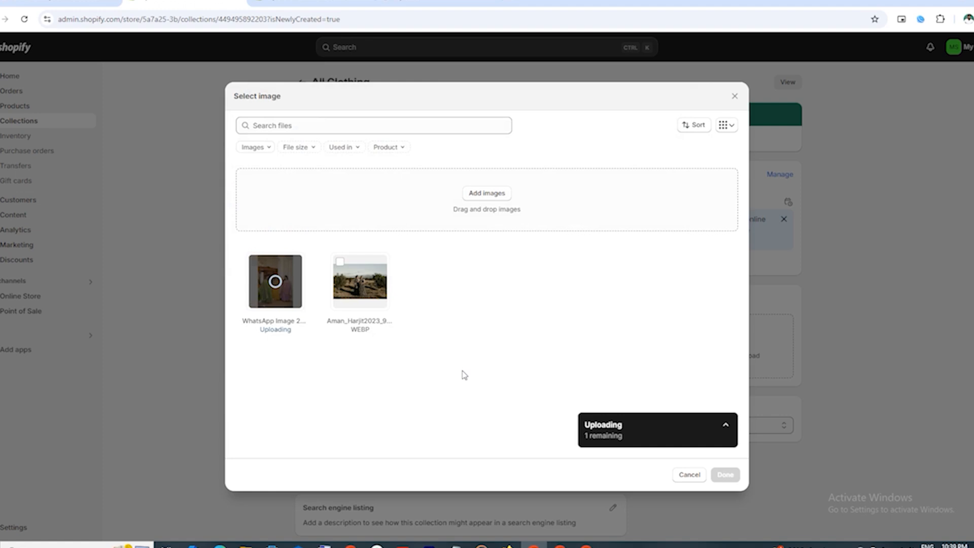
click(725, 475)
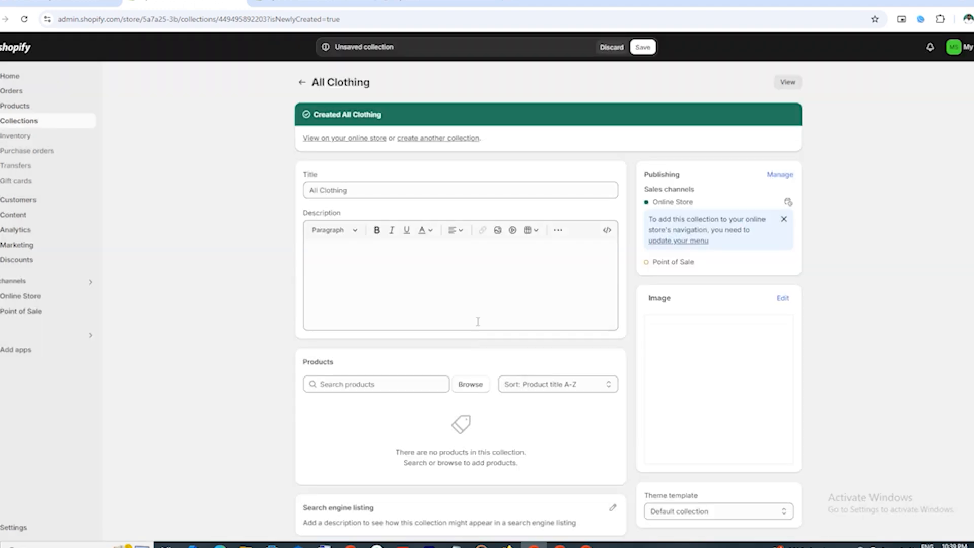
click(643, 47)
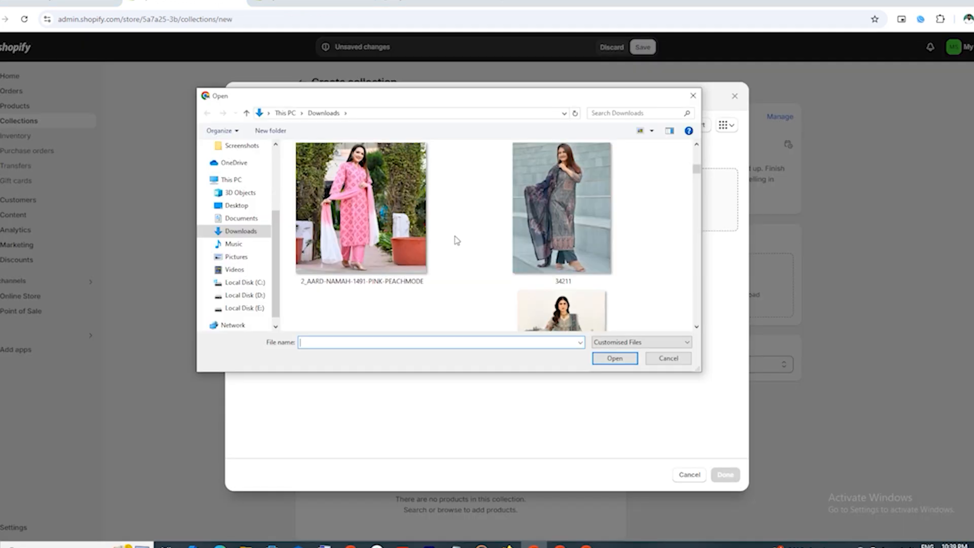
Upload the image 34211 for the new "Suits with pants" collection and save the collection
click(589, 238)
double_click(602, 266)
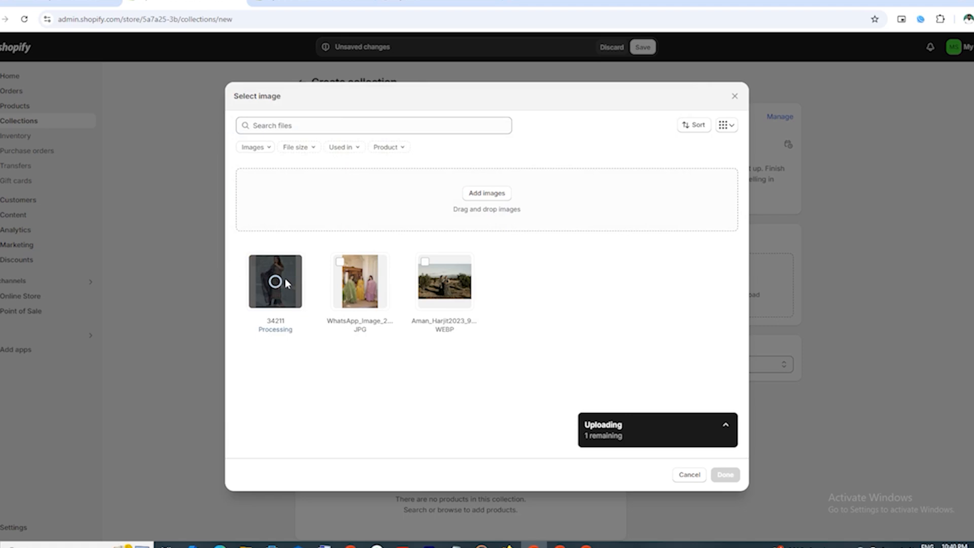
click(725, 474)
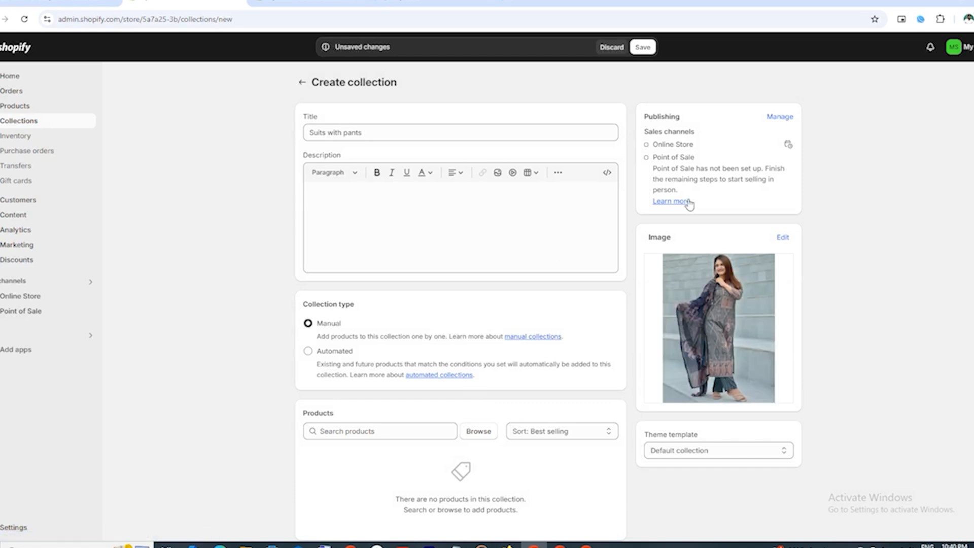
click(642, 47)
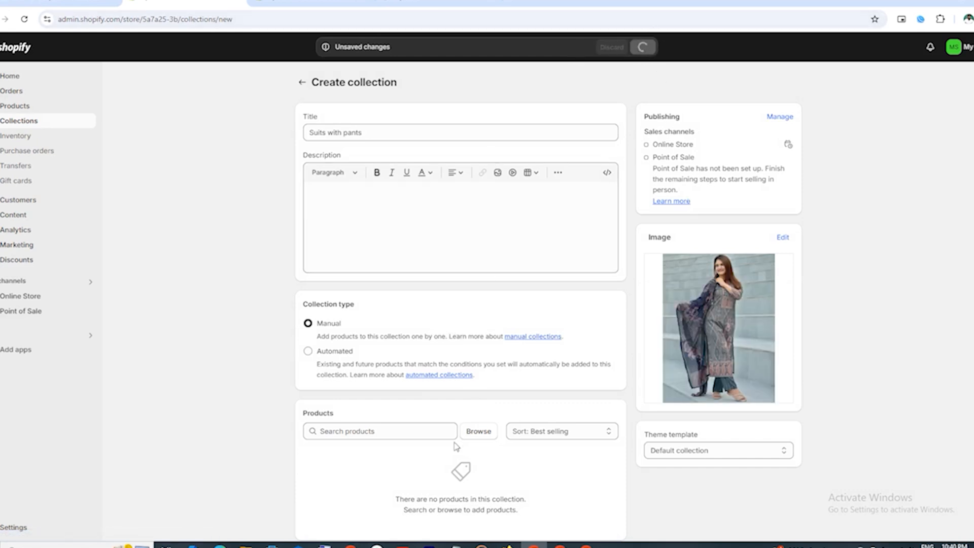
Create a collection titled "Suits with salwar" from the notes with an image, save it, and open another blank collection form
click(456, 545)
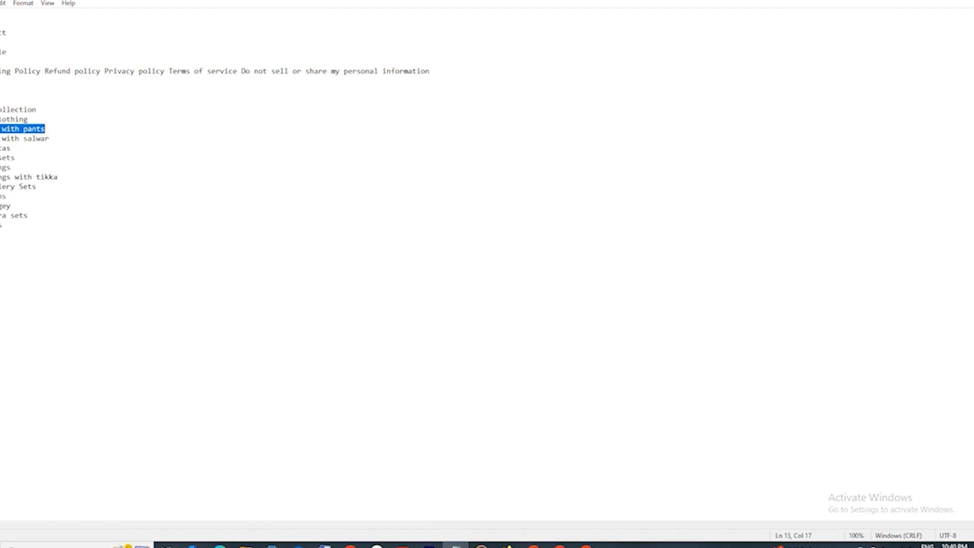
drag(0, 139, 75, 137)
key(ctrl+c)
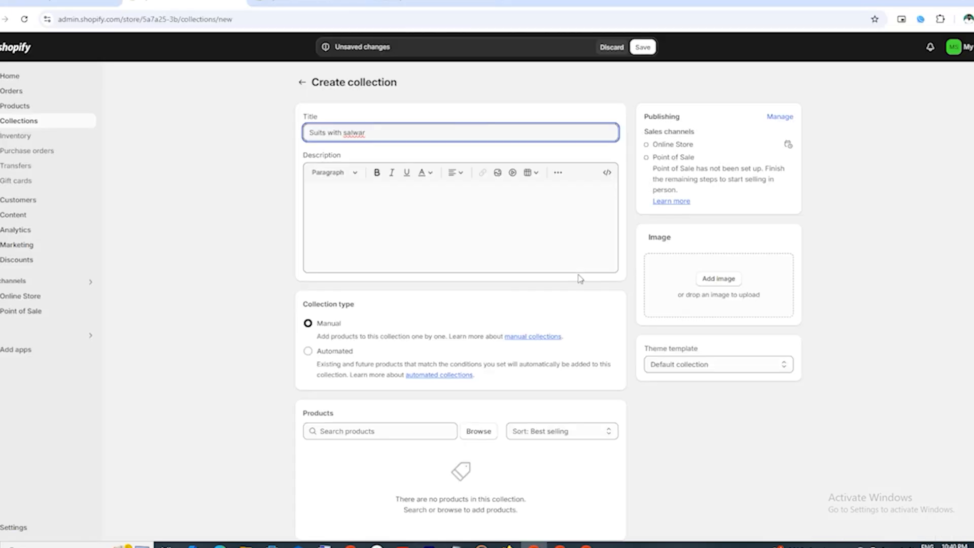
click(710, 276)
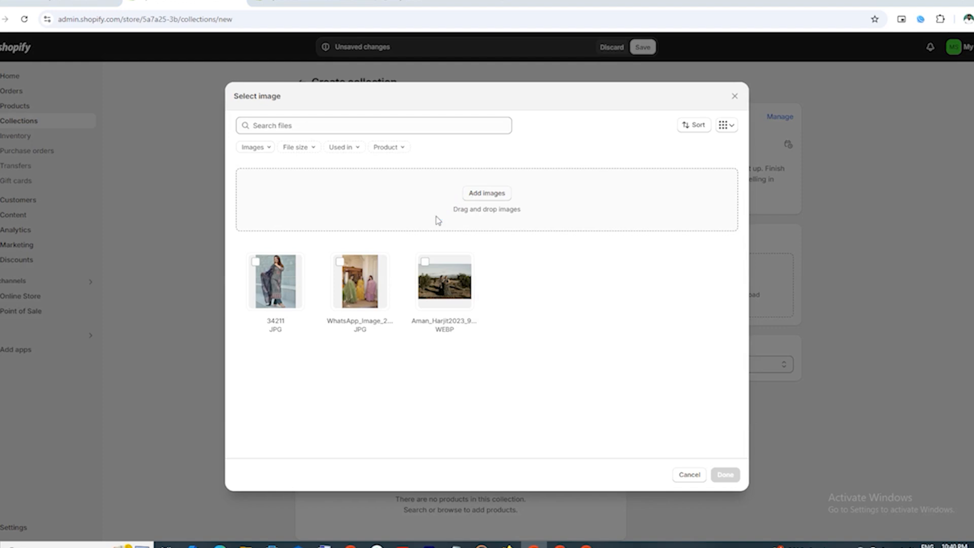
click(438, 220)
scroll(472, 254, down, 5)
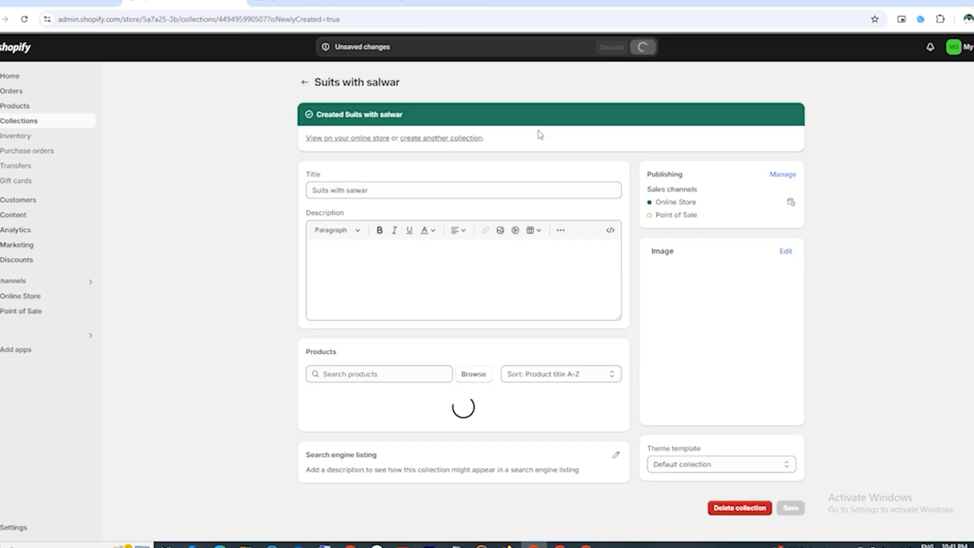
click(453, 145)
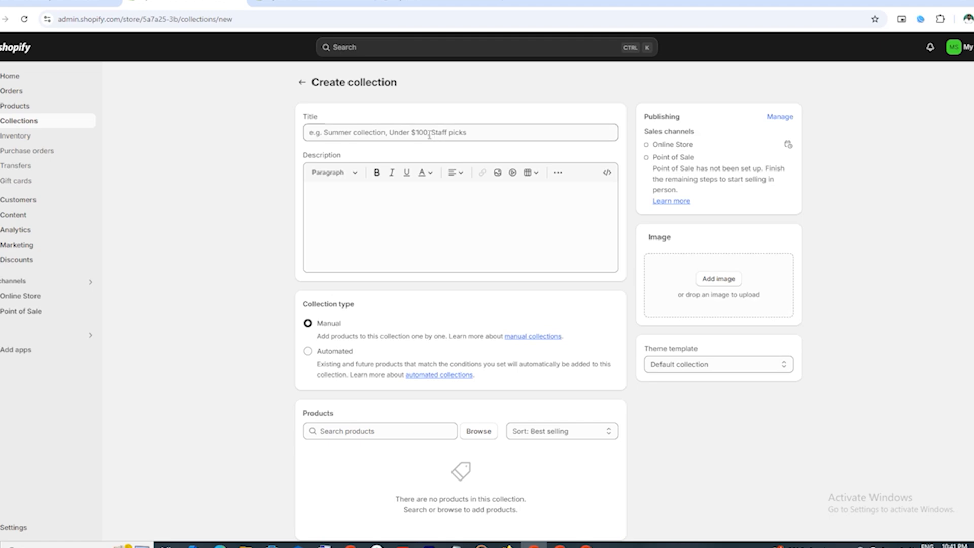
Title the new collection "Dupattas", copying the name from the list in the text notes
click(456, 545)
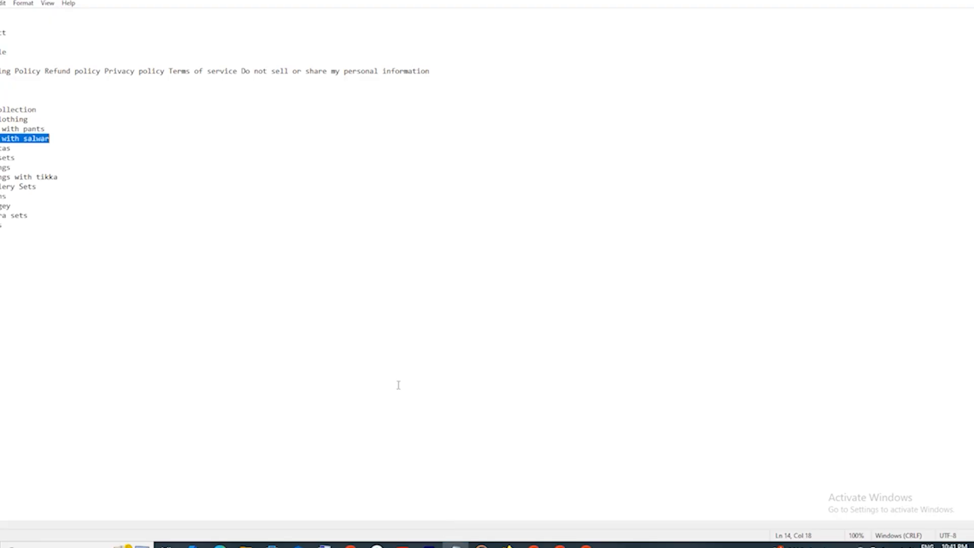
drag(0, 148, 20, 148)
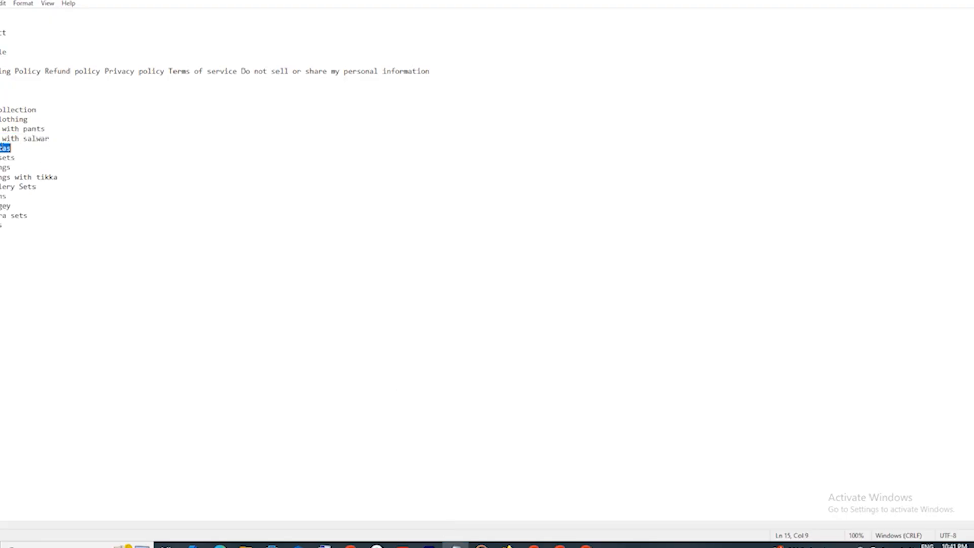
right_click(2, 148)
click(31, 178)
click(534, 545)
key(ctrl+v)
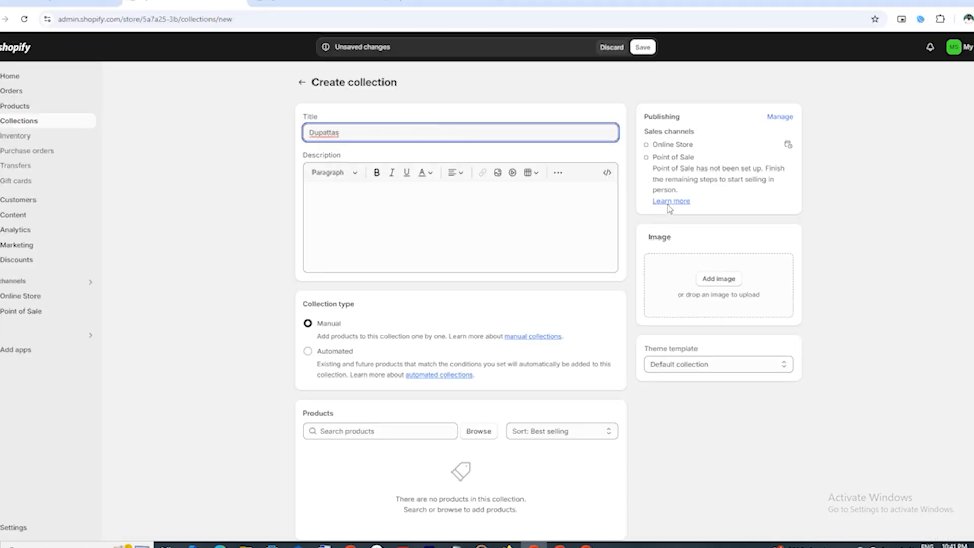
Upload an image of a red dupatta for the Dupattas collection and save the collection
click(719, 279)
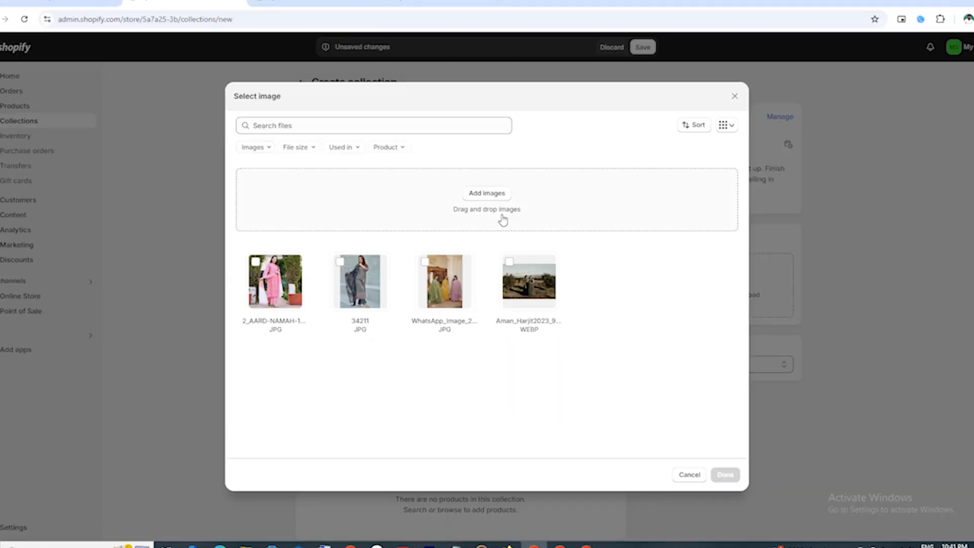
click(480, 201)
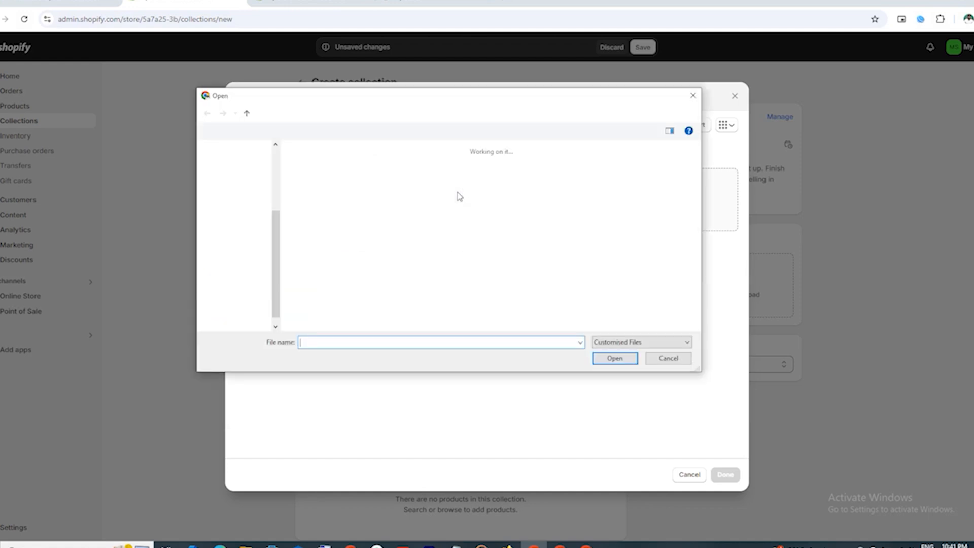
scroll(541, 259, down, 1)
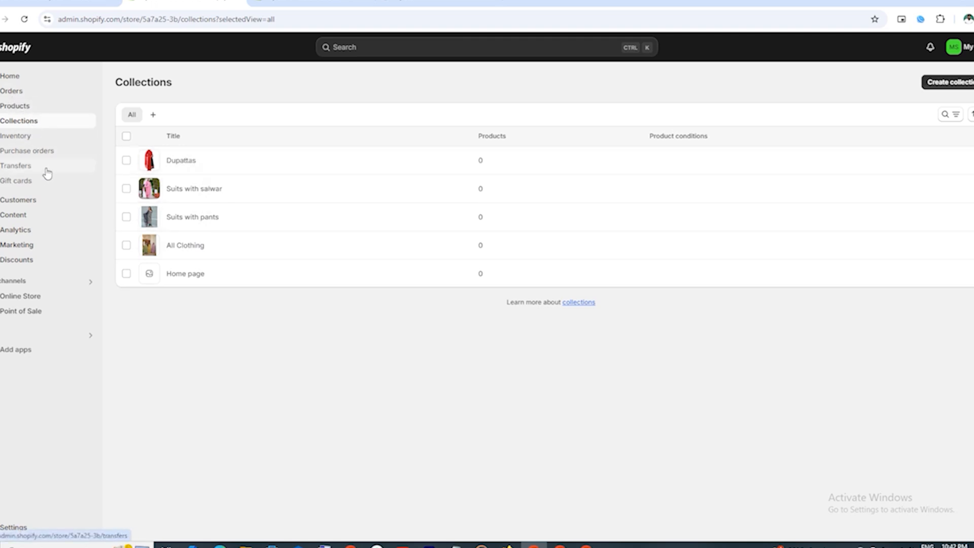
Start a new product and title it "Mustard Printed Pure Cotton A-Line Kurti With Sharara & Dupatta"
click(22, 109)
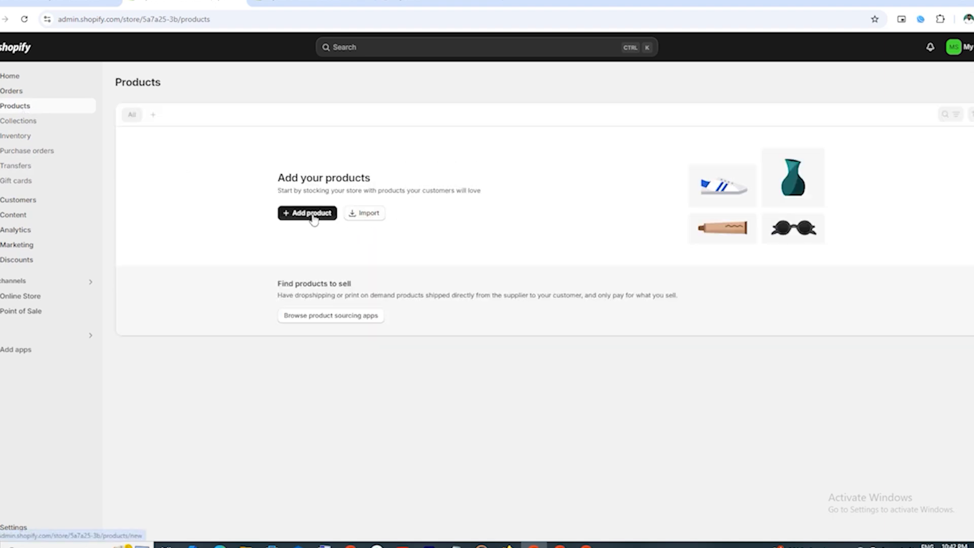
click(311, 213)
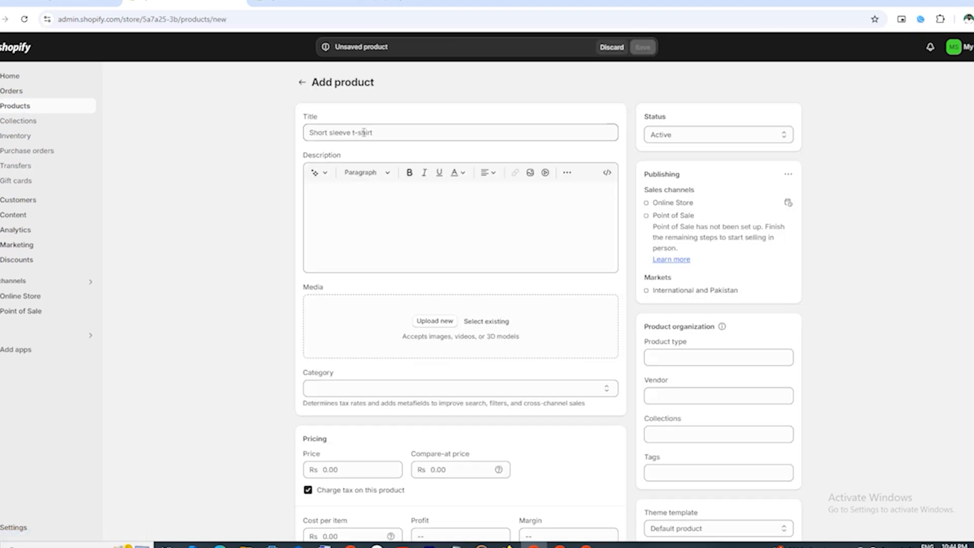
click(364, 132)
right_click(363, 134)
click(393, 239)
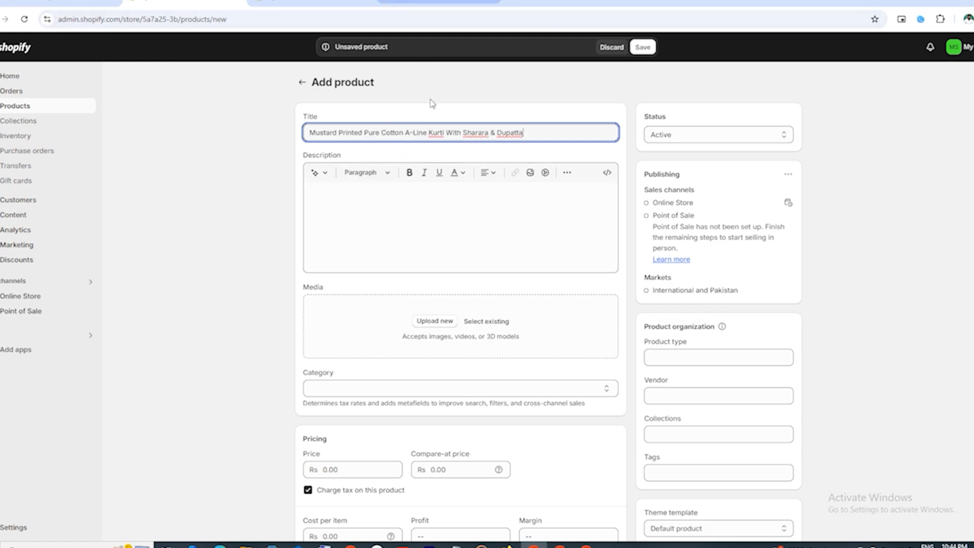
Paste the product title as the description and upload the two orange outfit photos from Downloads as the product's media
click(376, 210)
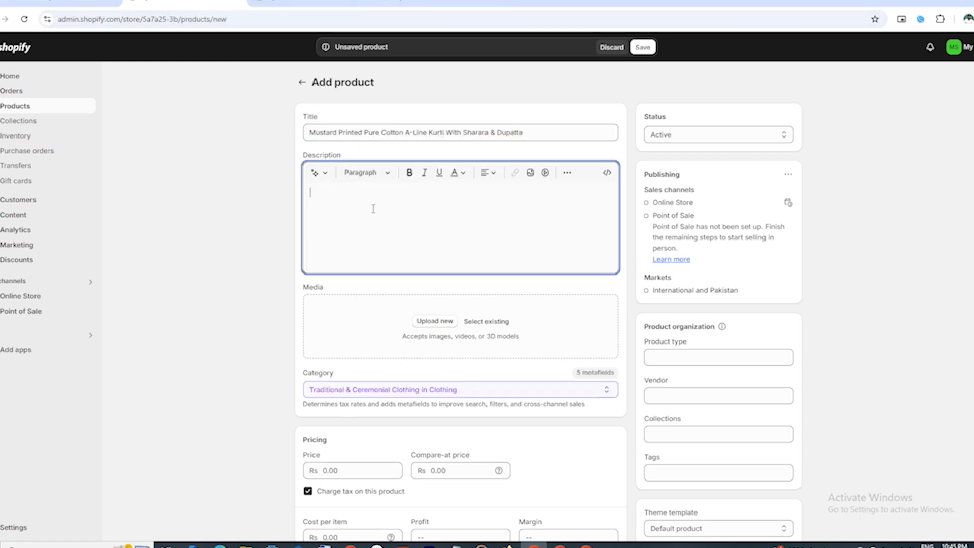
right_click(376, 210)
click(398, 327)
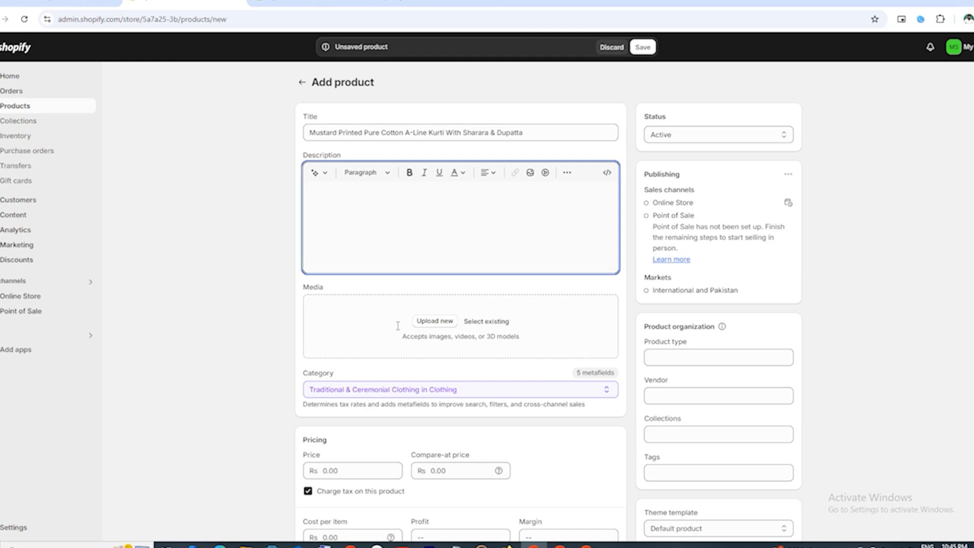
click(434, 321)
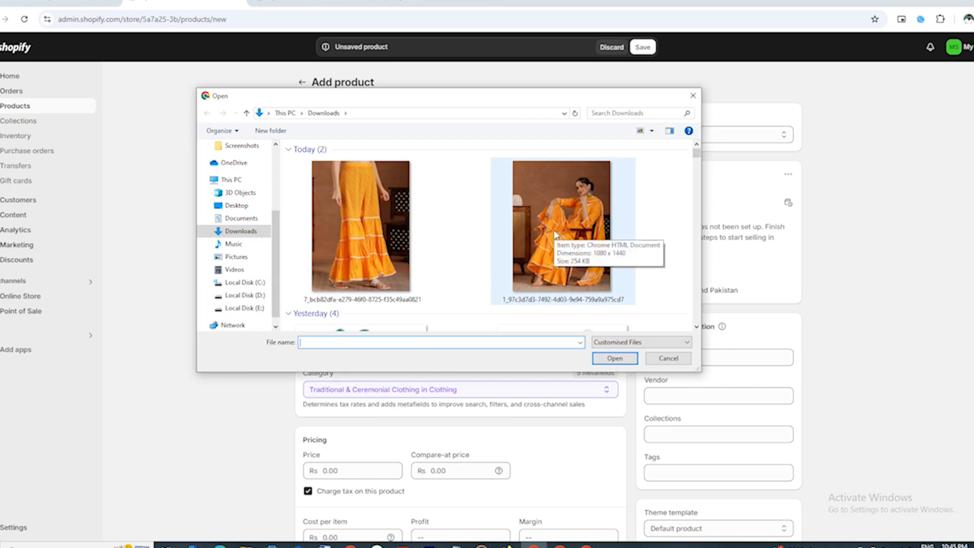
click(618, 359)
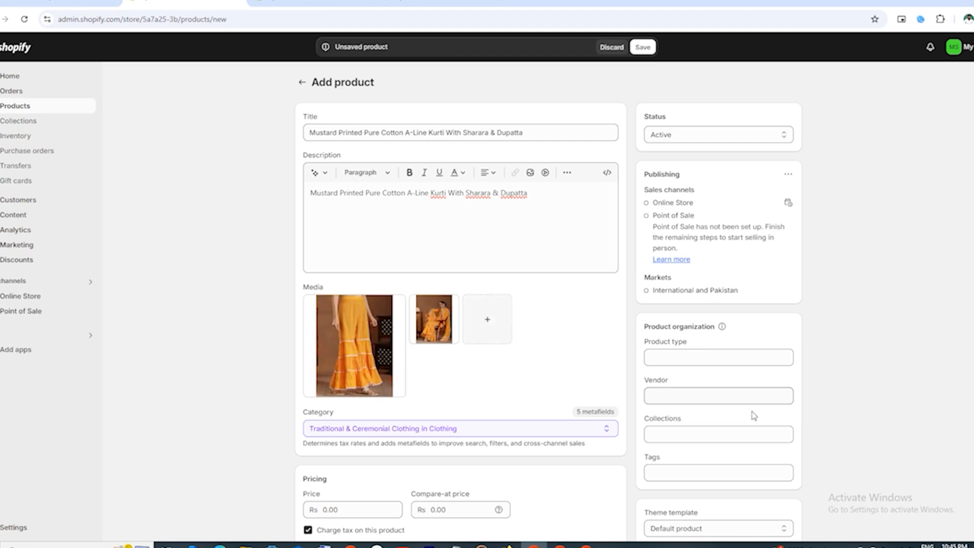
Assign the product to the Home page, Dupattas and All Clothing collections, and make the seated model photo the first media image
click(683, 432)
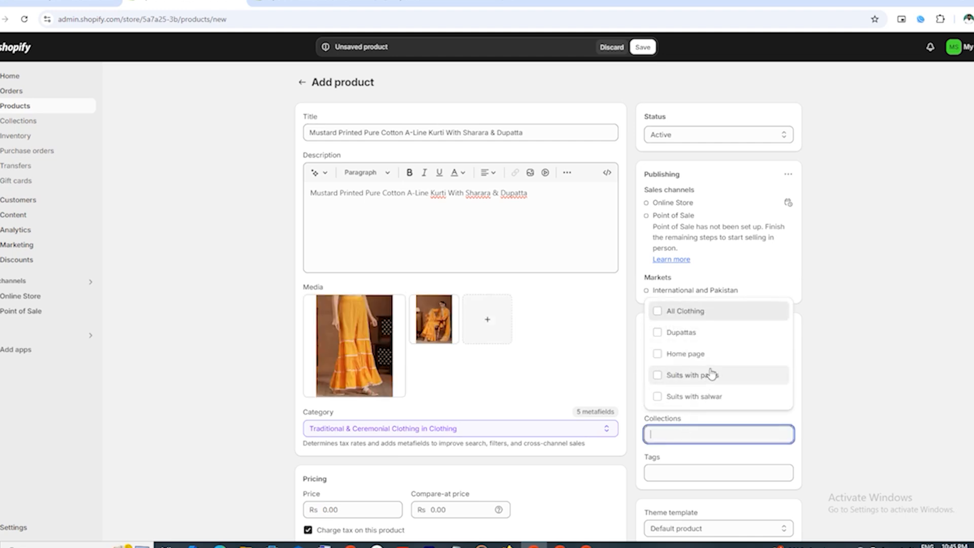
click(658, 354)
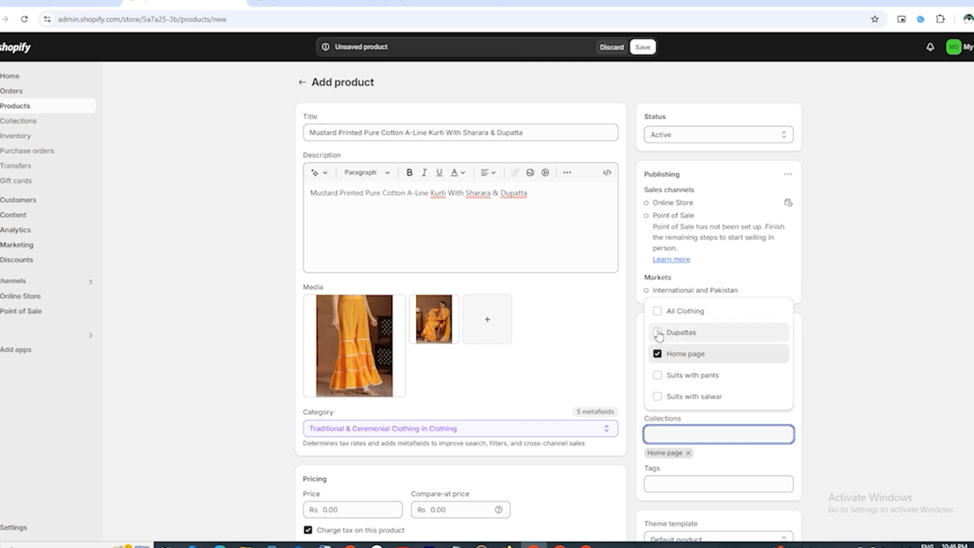
click(657, 332)
click(658, 311)
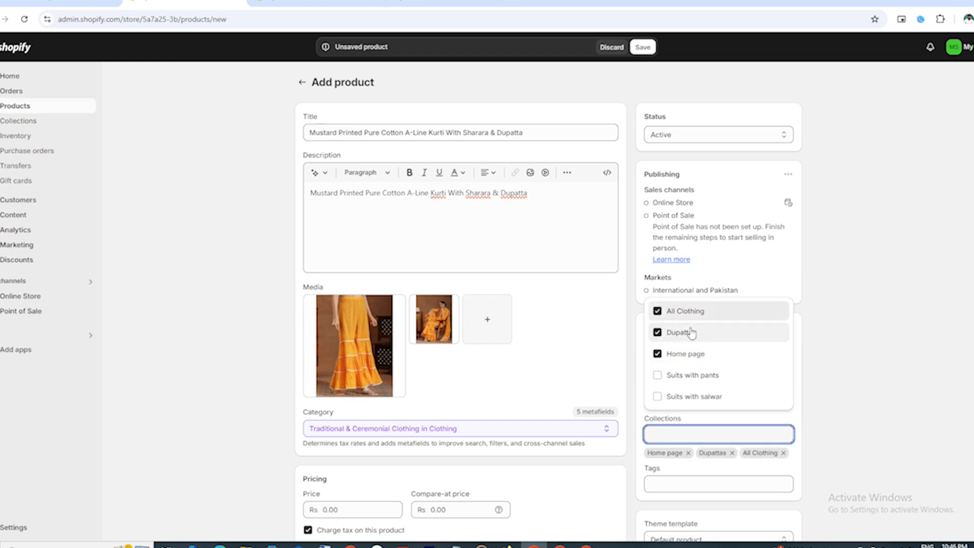
click(843, 349)
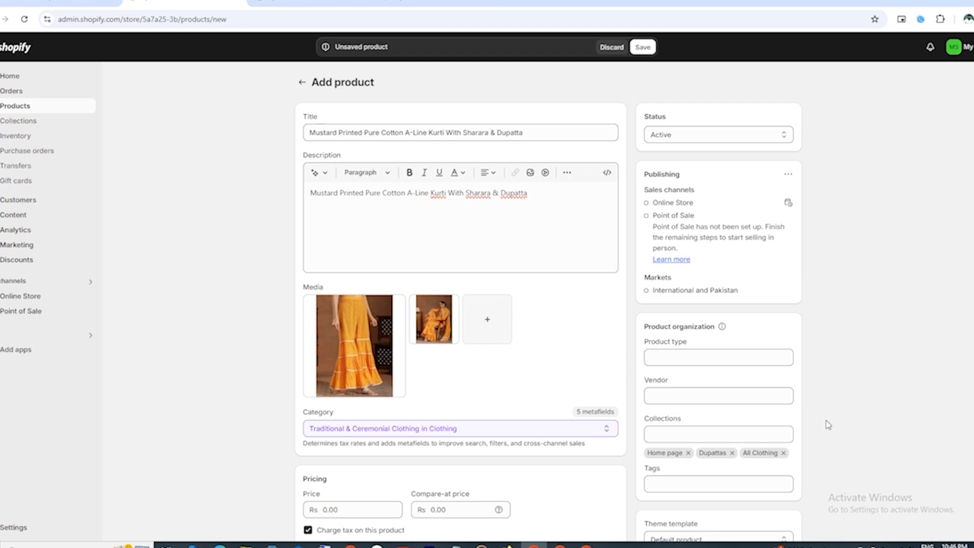
drag(440, 321, 363, 337)
Set the product's price to Rs 12,000, the compare-at price to Rs 15,000 and the cost per item to Rs 8,000
scroll(534, 479, down, 2)
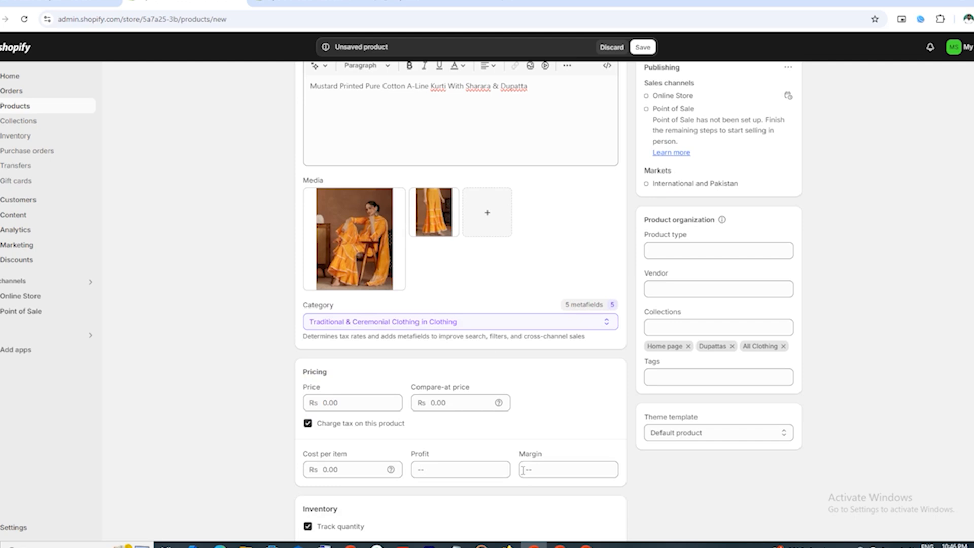
click(347, 404)
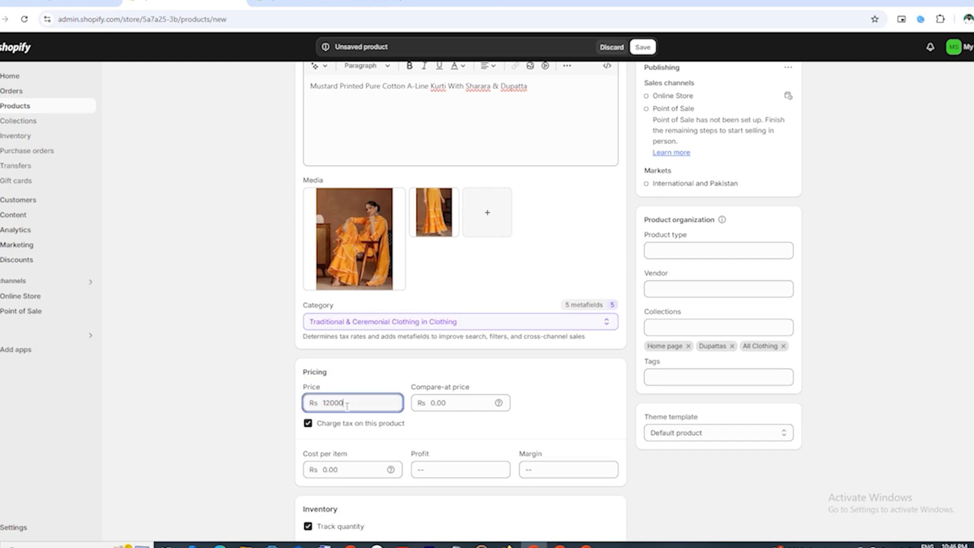
text(12000)
click(430, 406)
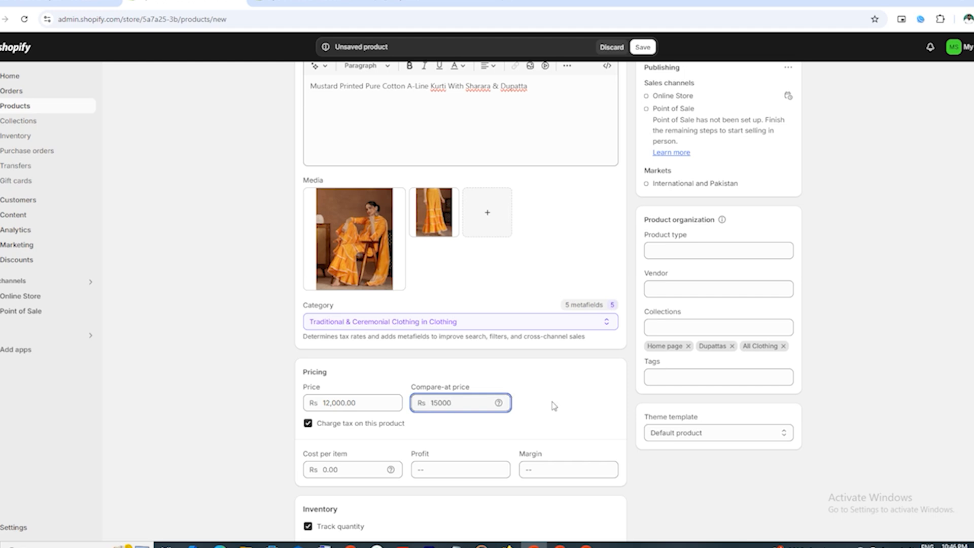
click(347, 470)
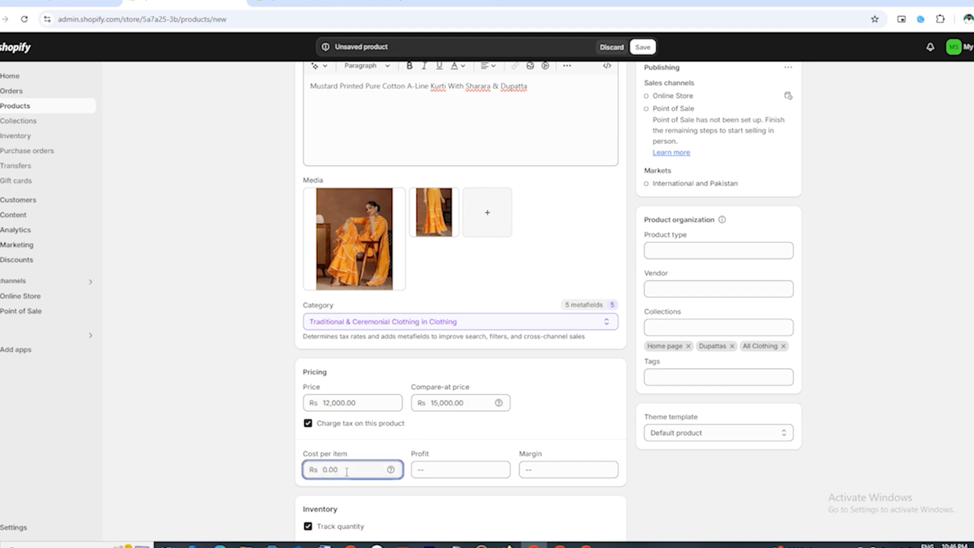
text(100)
key(BackSpace)
key(BackSpace)
text(8000)
click(571, 441)
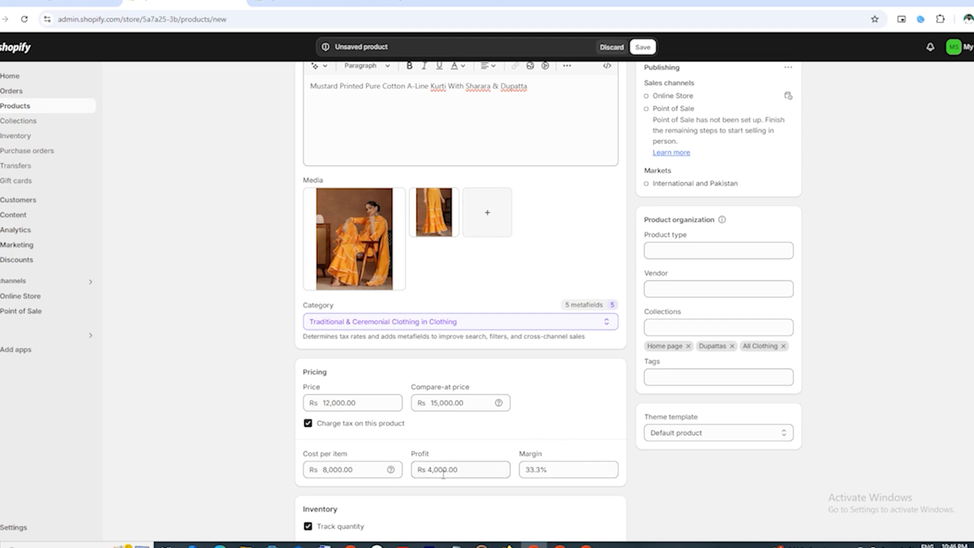
Set the product's inventory quantity at the shop location to 110
scroll(462, 457, down, 4)
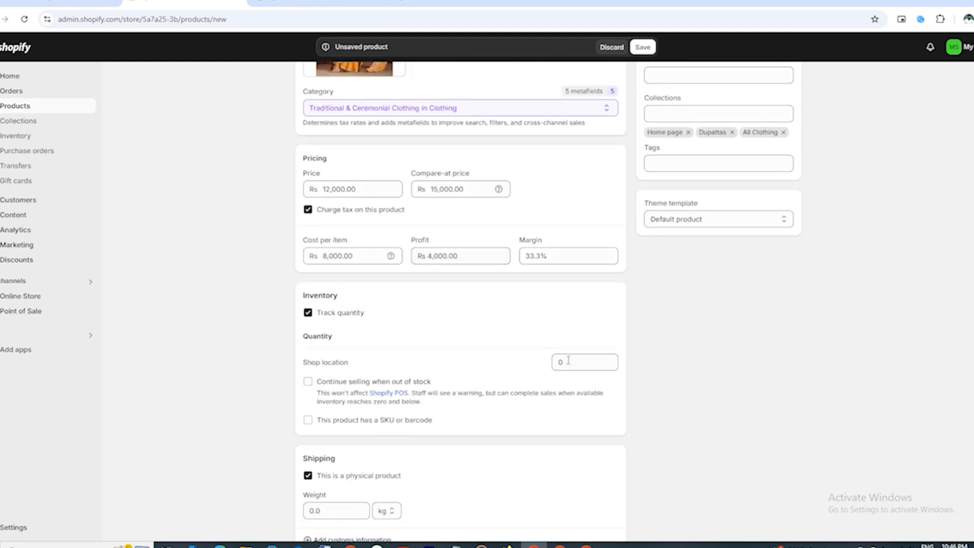
click(611, 360)
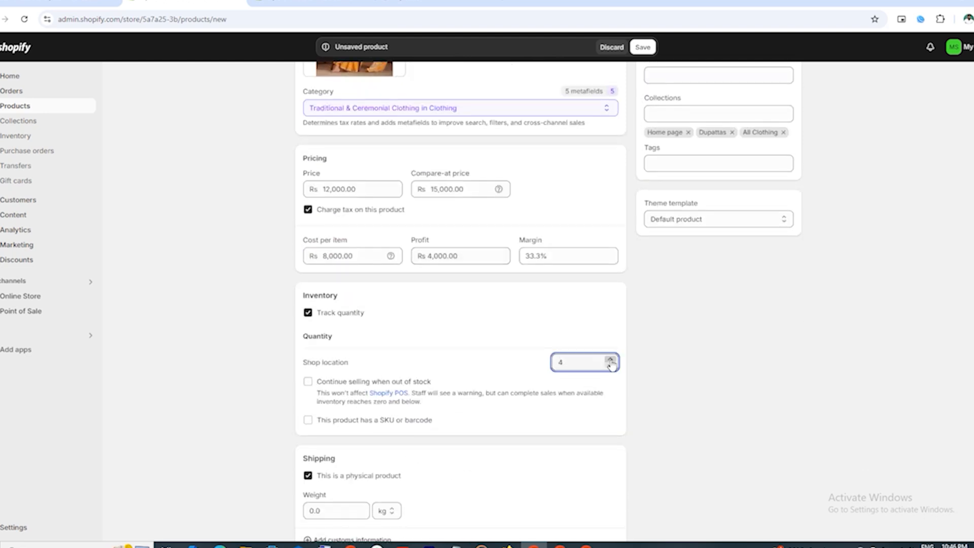
click(611, 361)
click(610, 361)
click(609, 361)
click(610, 360)
scroll(622, 389, down, 3)
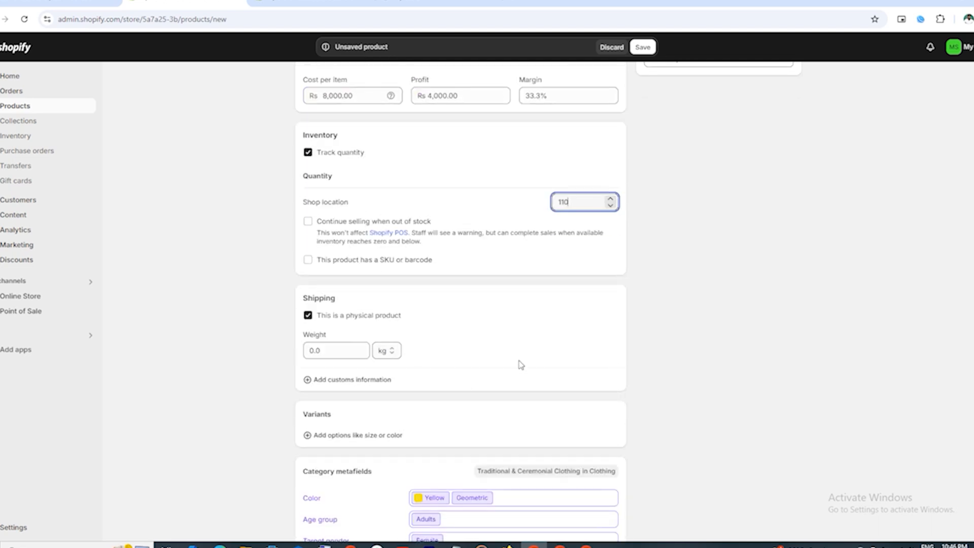
Review the product's shipping, variant and category metafield details, and save the product
scroll(519, 364, down, 3)
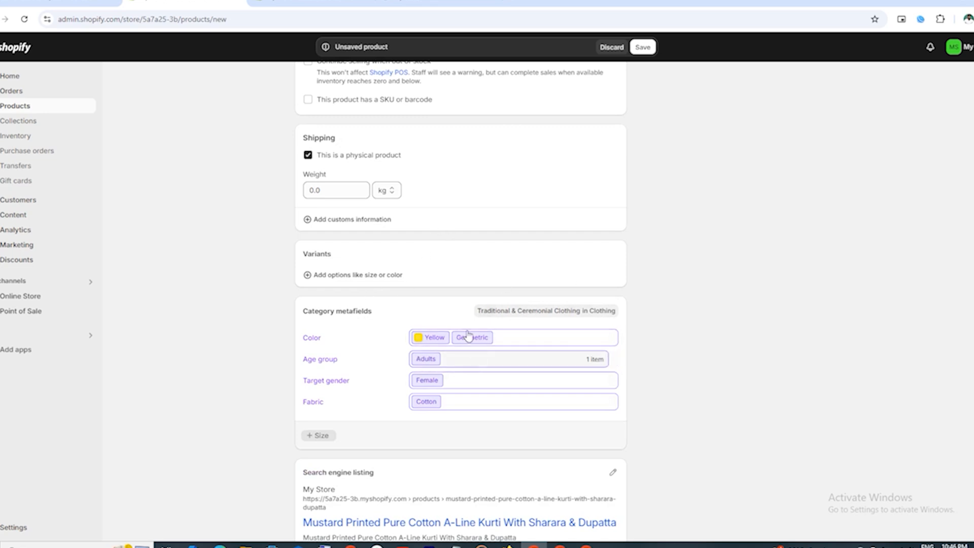
scroll(424, 384, down, 1)
scroll(424, 383, up, 10)
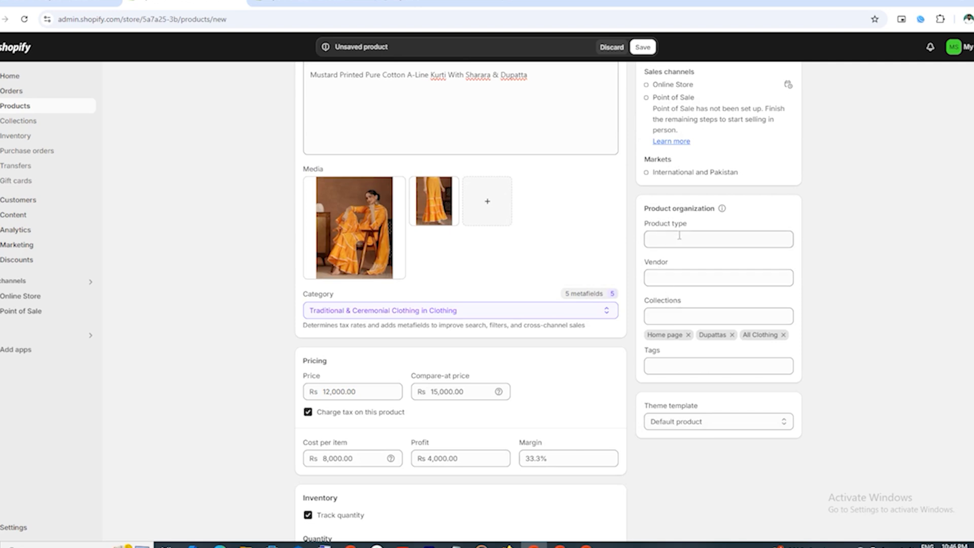
scroll(670, 235, up, 3)
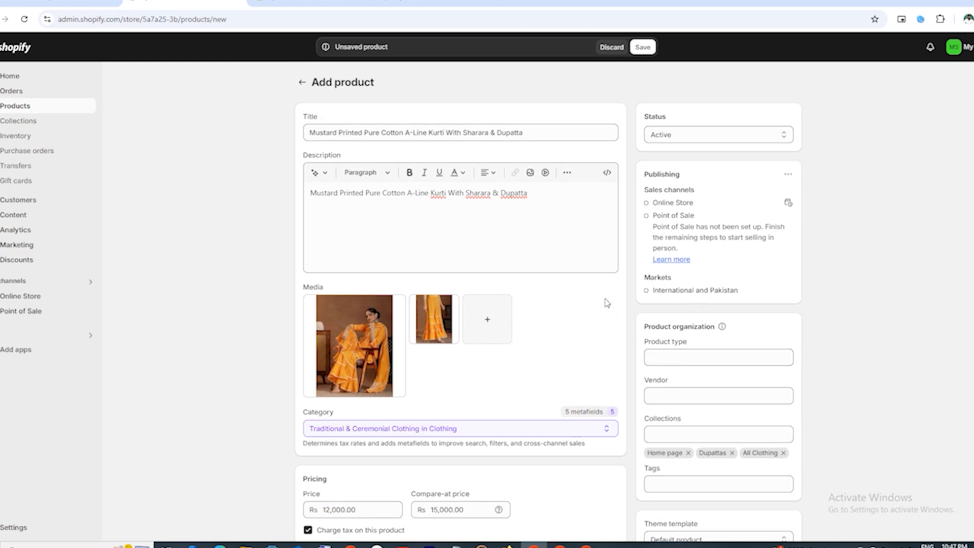
click(642, 47)
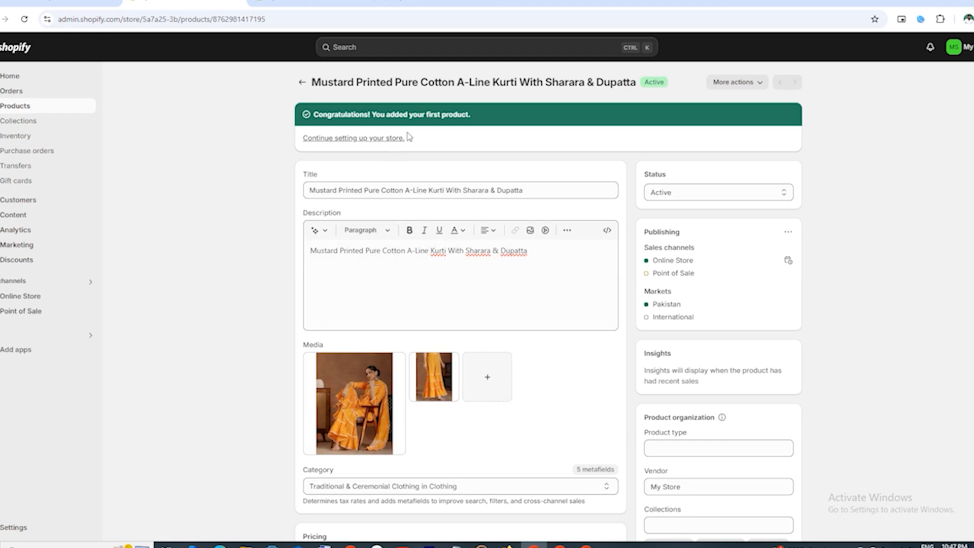
In the theme editor, change the Featured collection section's collection to Home page and save the theme
click(305, 2)
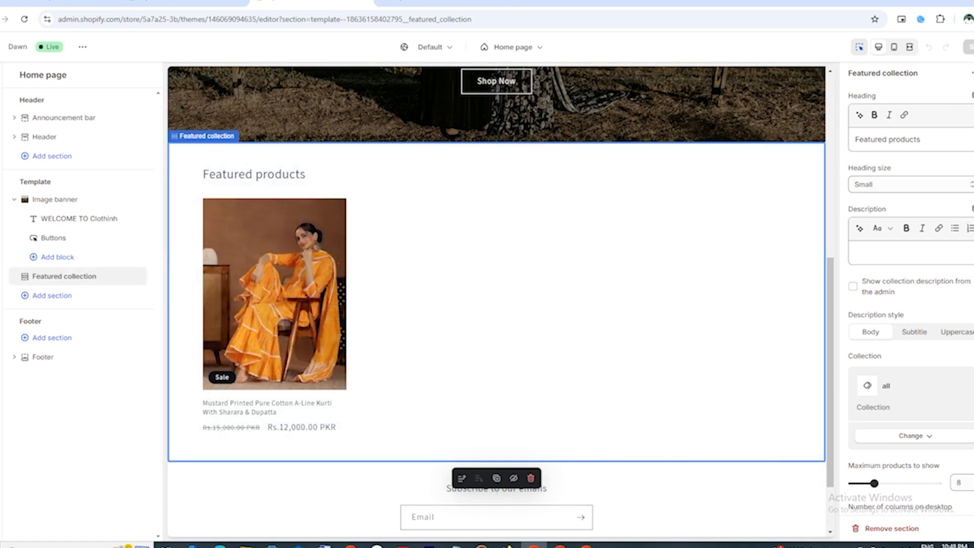
scroll(911, 290, down, 2)
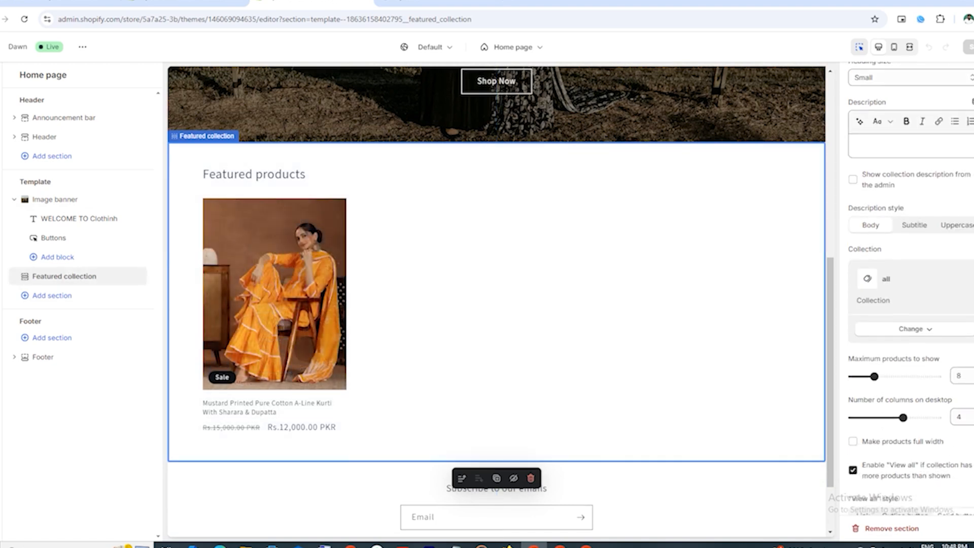
click(937, 330)
click(921, 351)
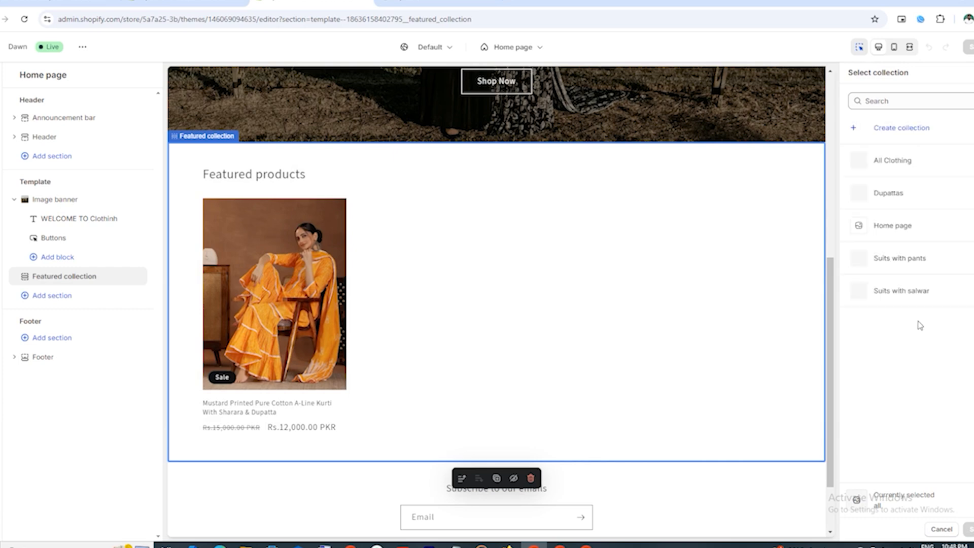
click(900, 231)
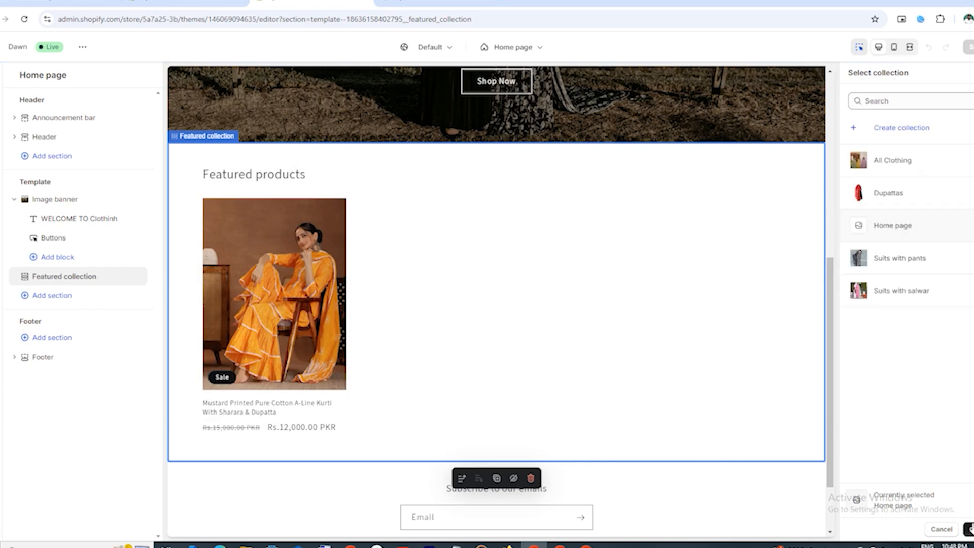
click(969, 529)
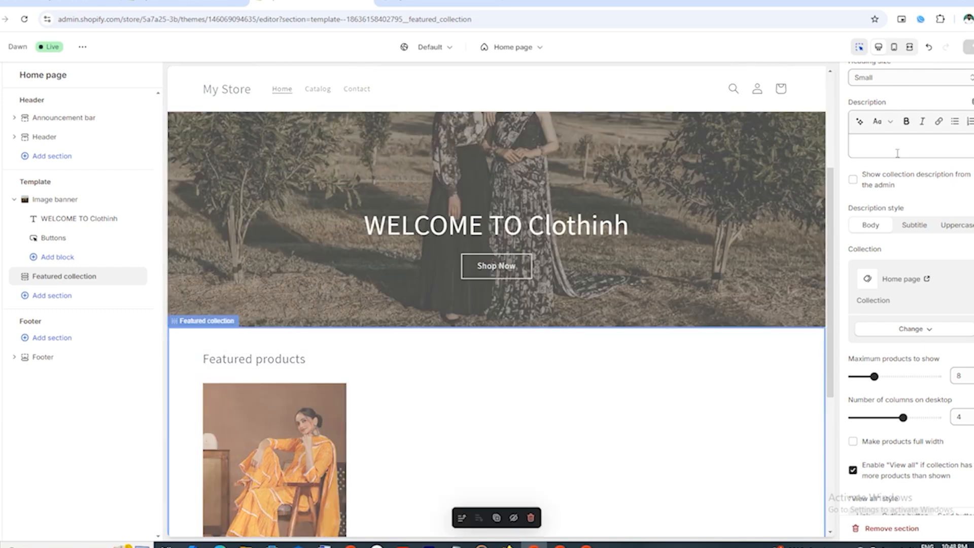
scroll(406, 350, down, 3)
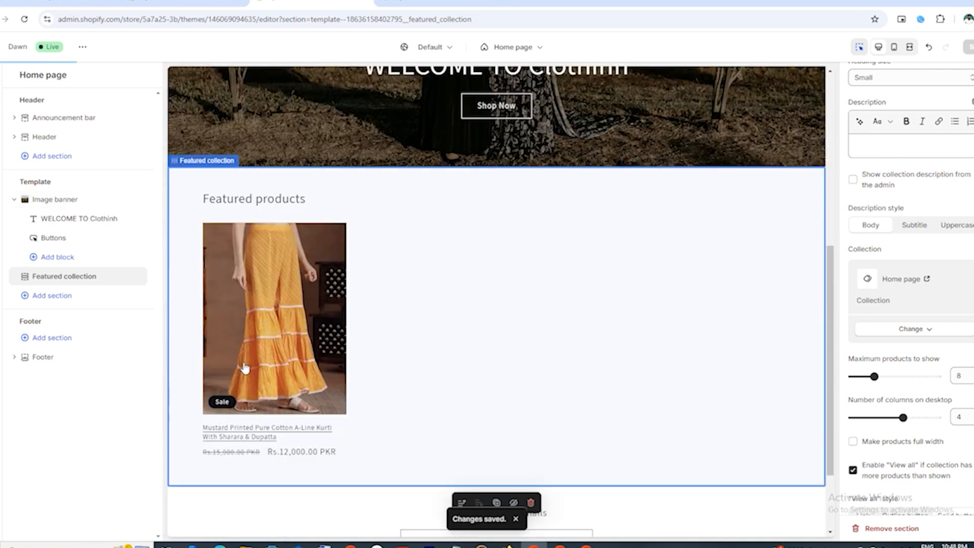
Add a Collection list section below the Featured collection section and give it a fourth collection block
click(57, 297)
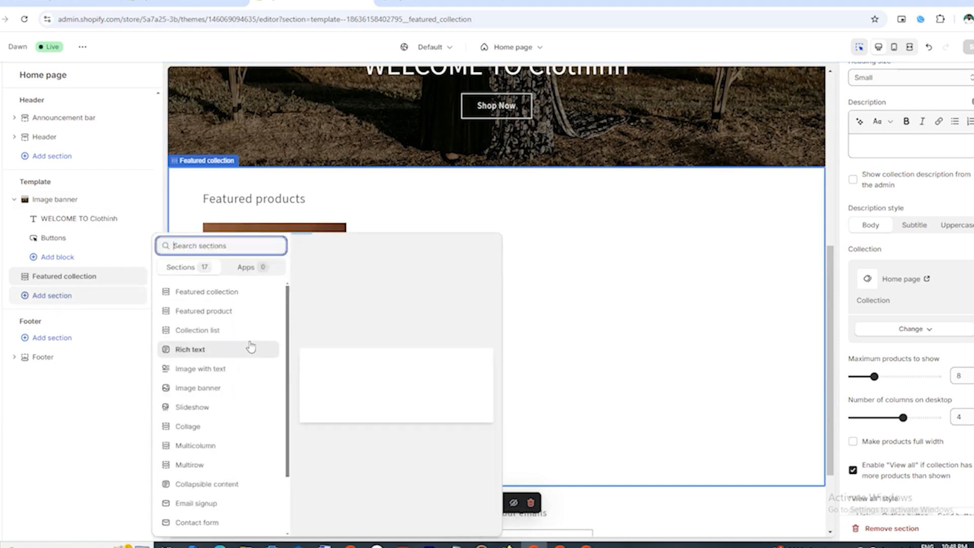
click(200, 331)
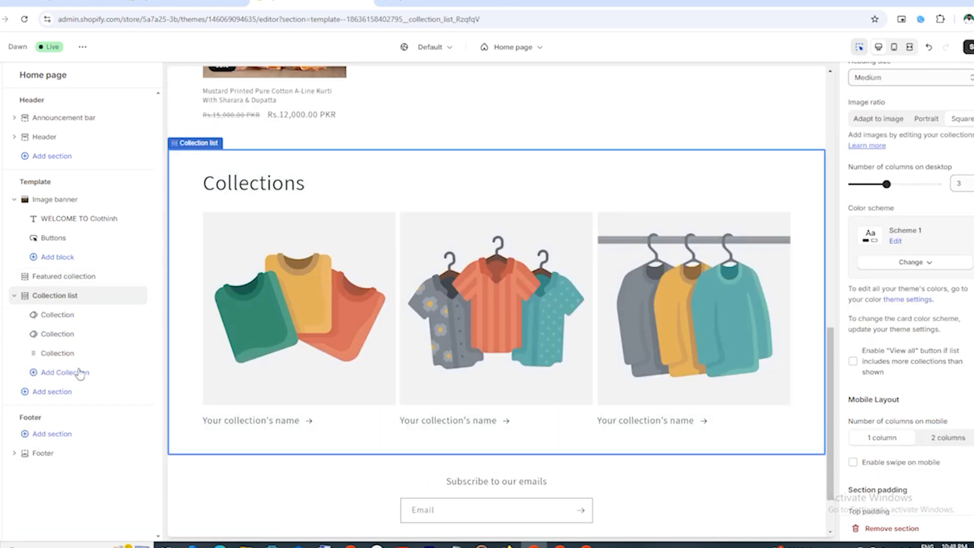
click(76, 372)
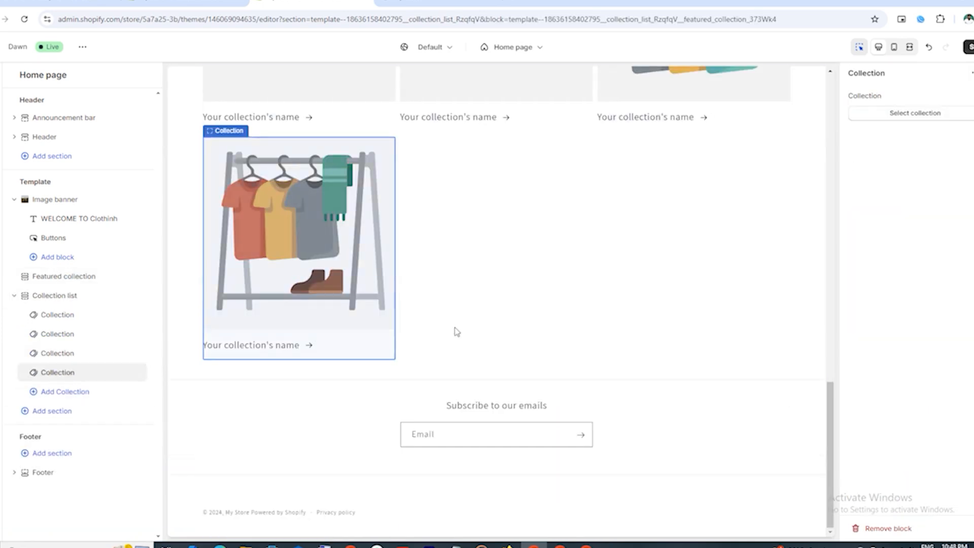
scroll(454, 331, up, 5)
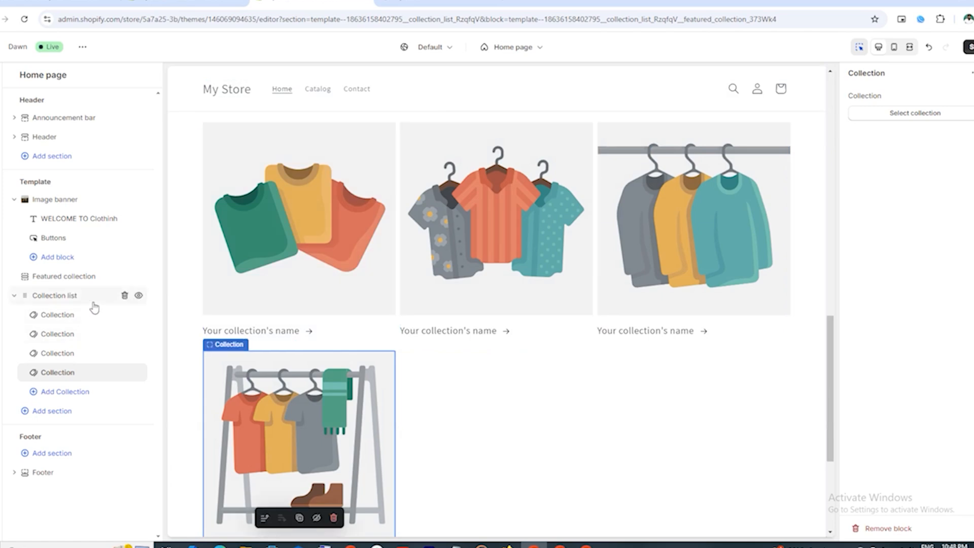
Try 4 desktop columns for the Collection list section, and set the number of columns back to 3
click(52, 297)
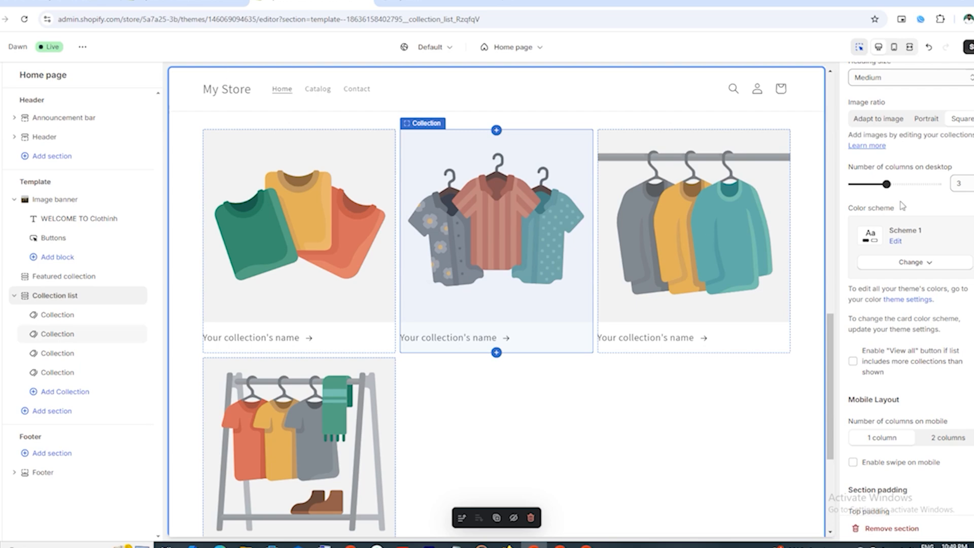
click(894, 185)
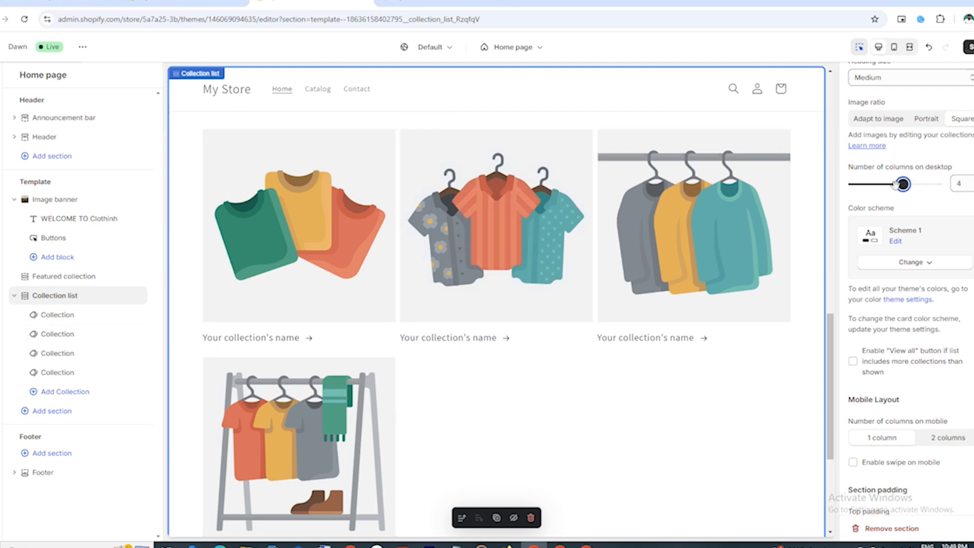
drag(894, 185, 887, 185)
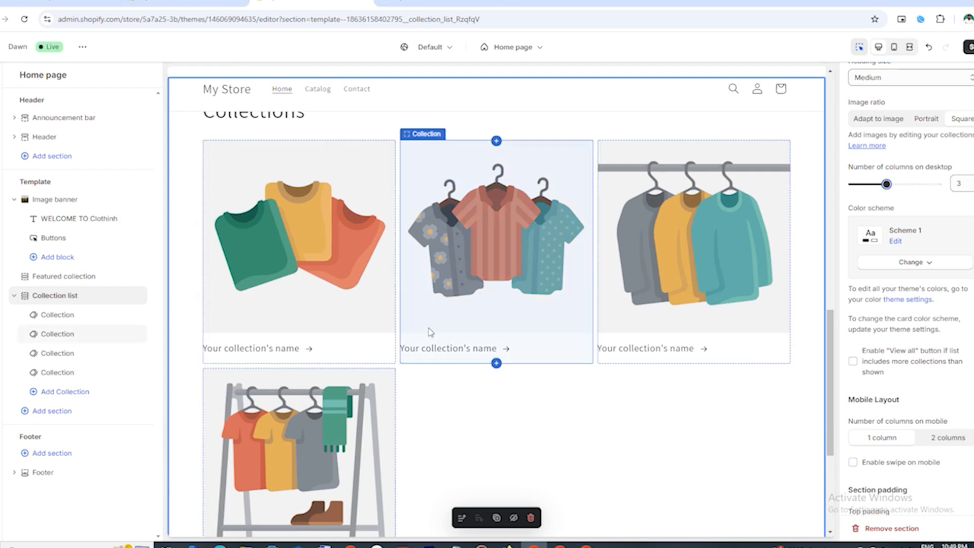
scroll(631, 427, down, 1)
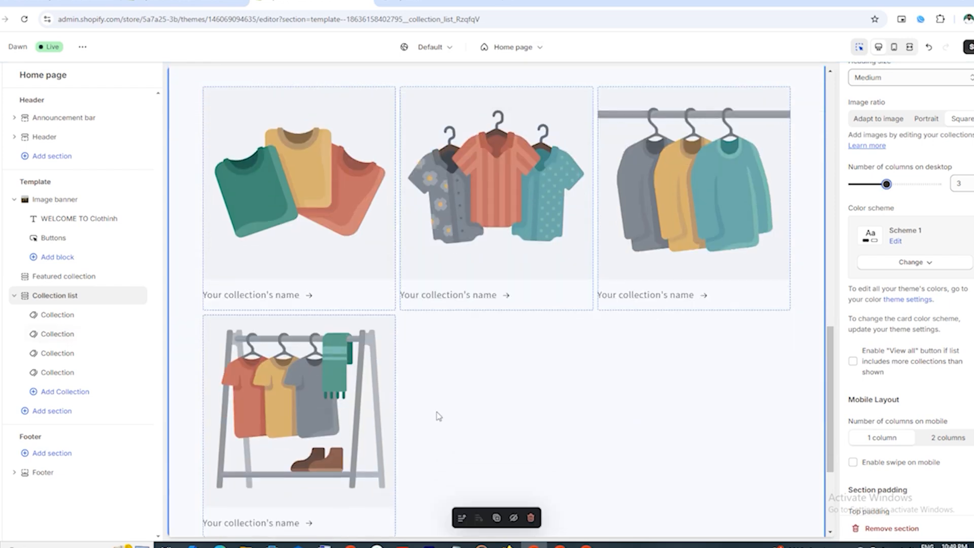
scroll(510, 425, down, 3)
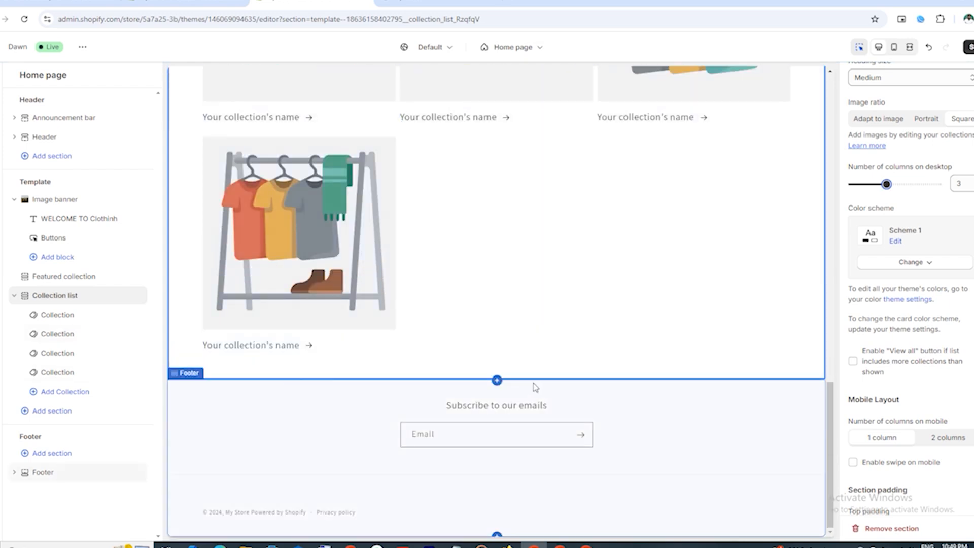
Assign the All Clothing collection to the first block of the Collection list section
click(111, 320)
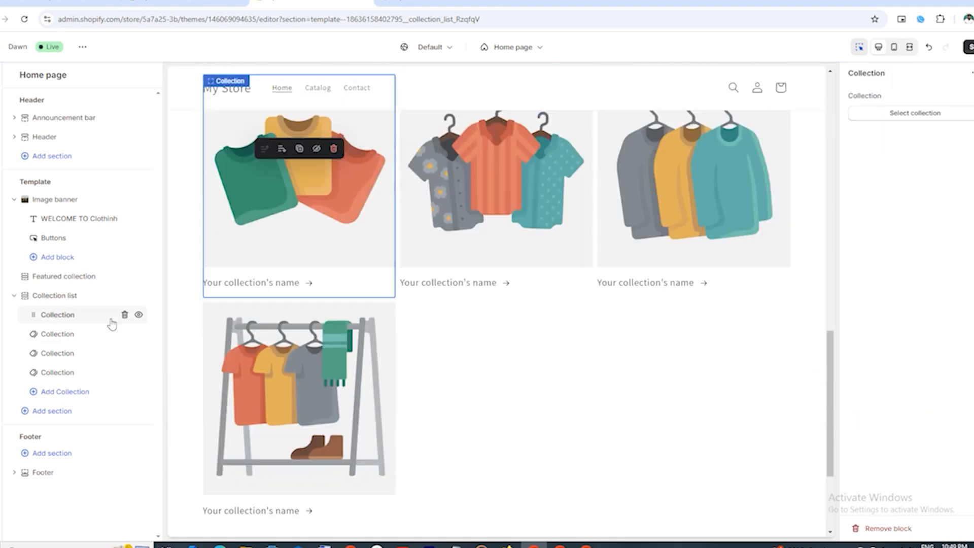
click(915, 113)
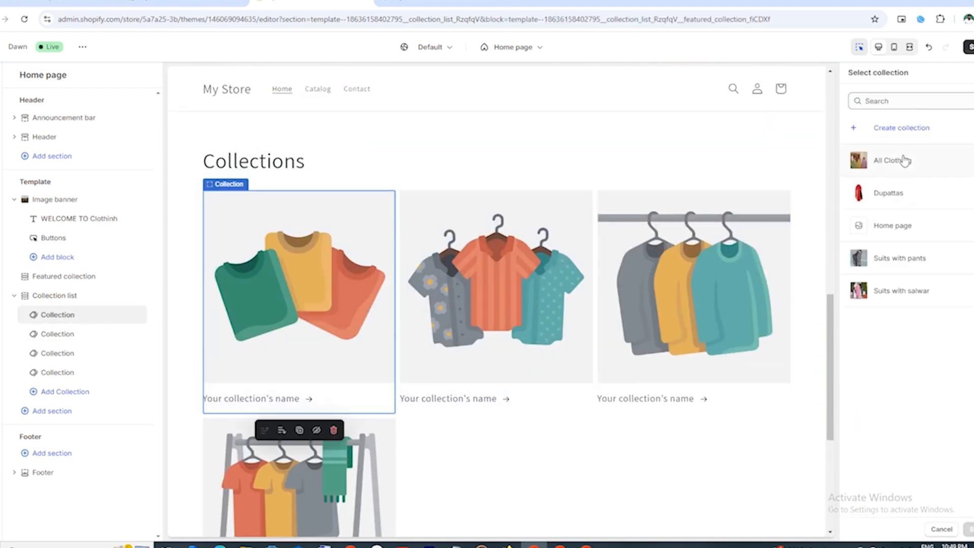
click(904, 160)
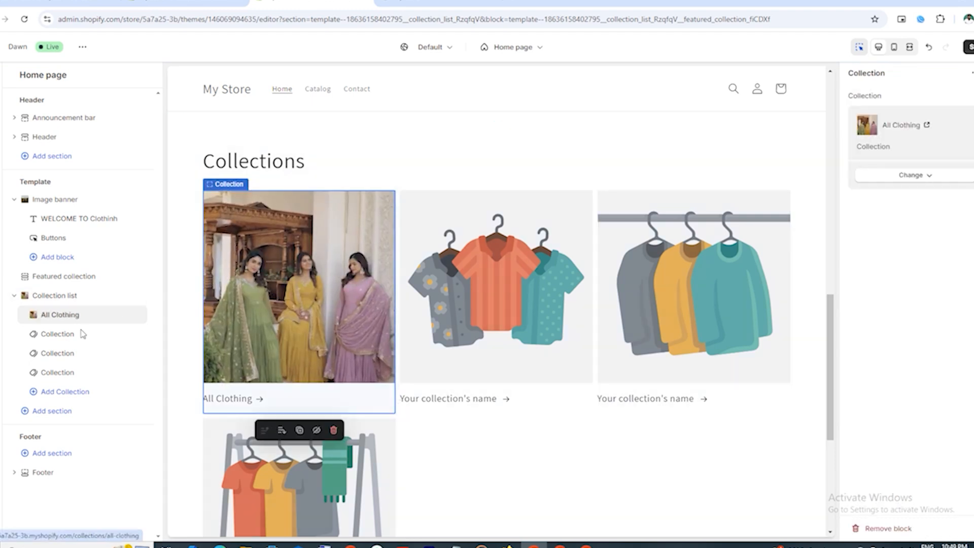
Assign the Suits with pants collection to the second block of the Collection list section
click(65, 334)
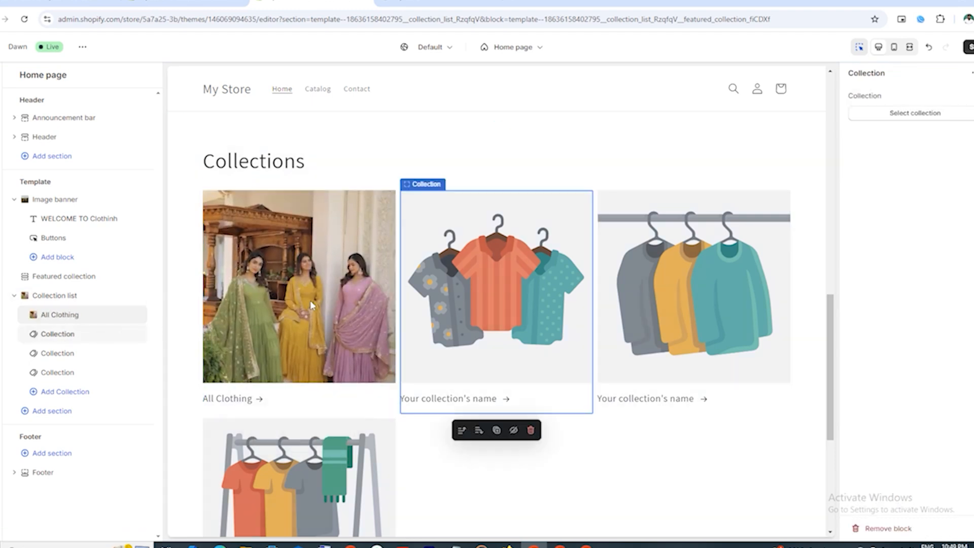
click(886, 117)
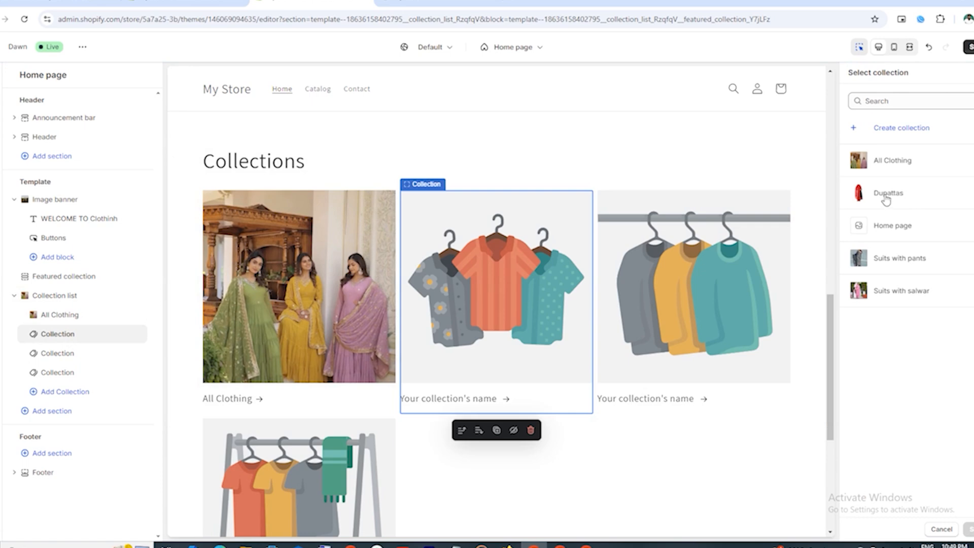
click(902, 264)
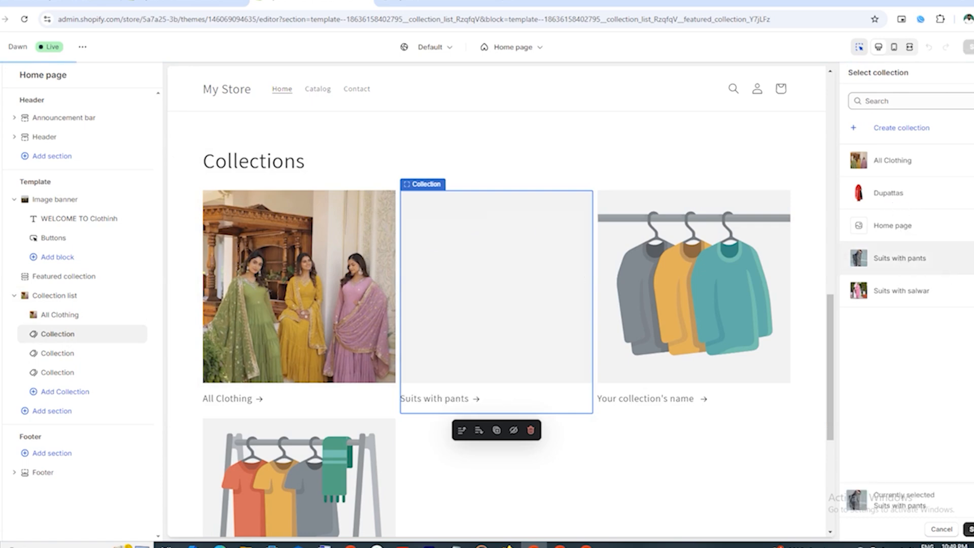
click(968, 529)
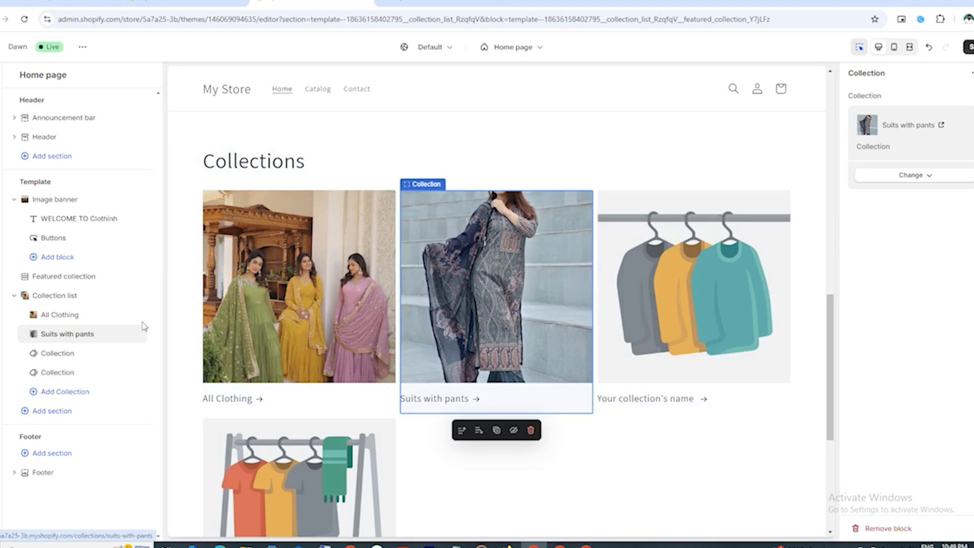
Assign the Suits with salwar collection to the third block of the Collection list section
click(49, 354)
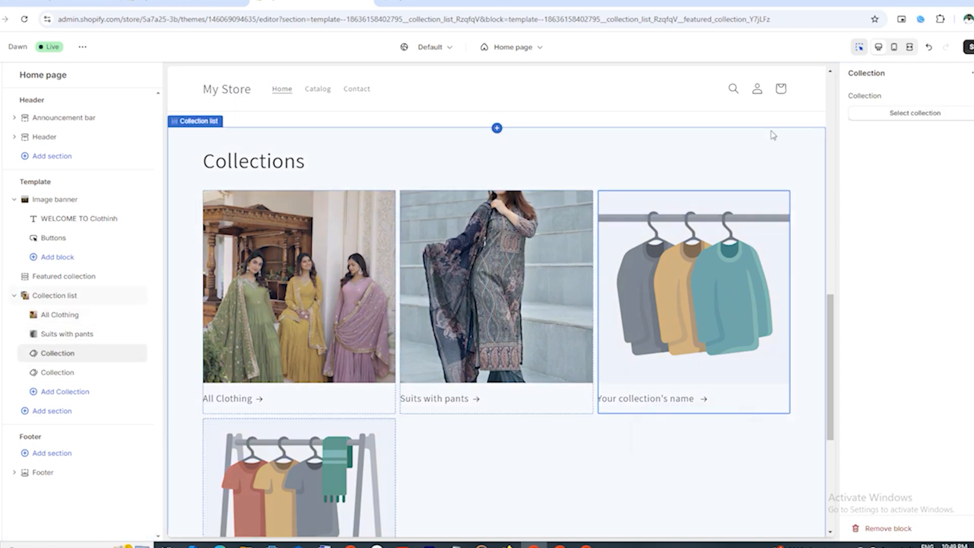
click(901, 115)
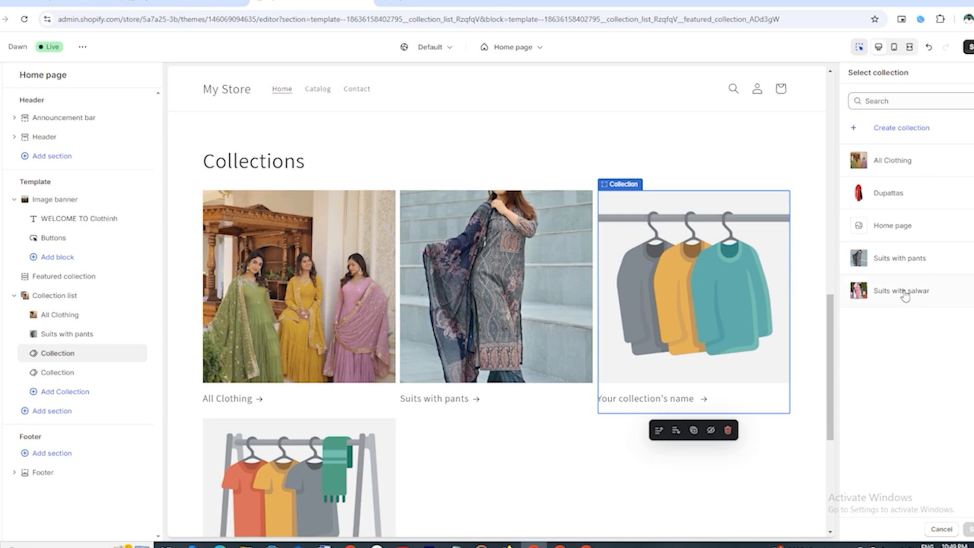
click(906, 294)
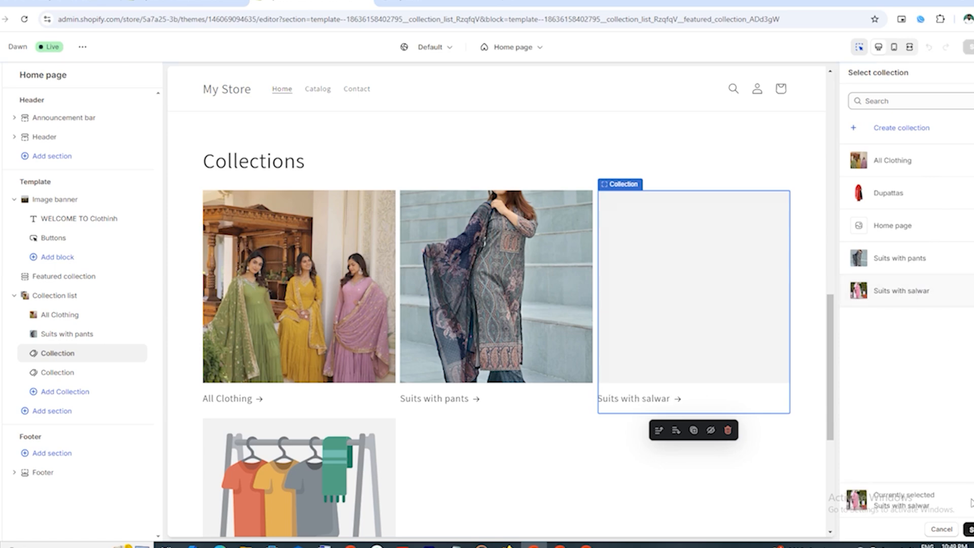
click(968, 529)
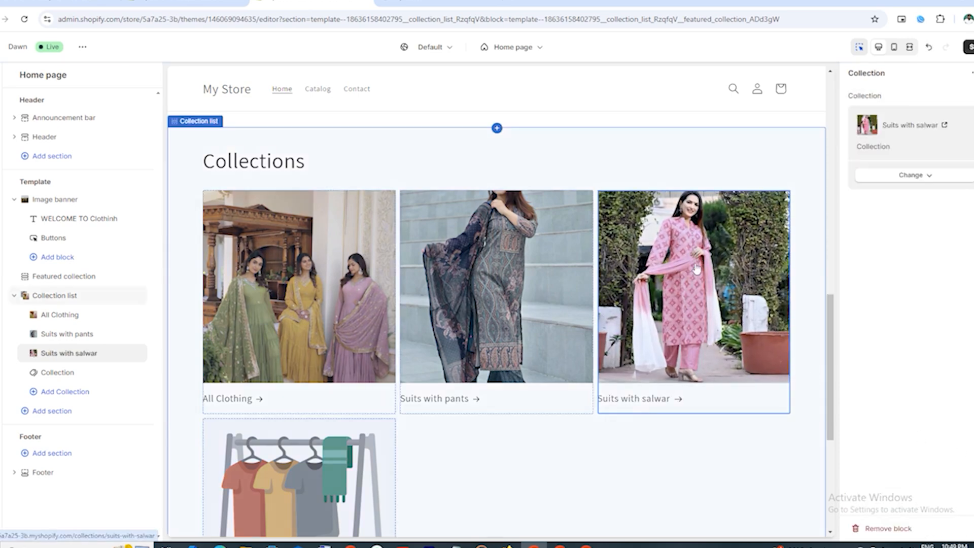
Assign the Dupattas collection to the fourth block of the Collection list section and save the theme
click(69, 373)
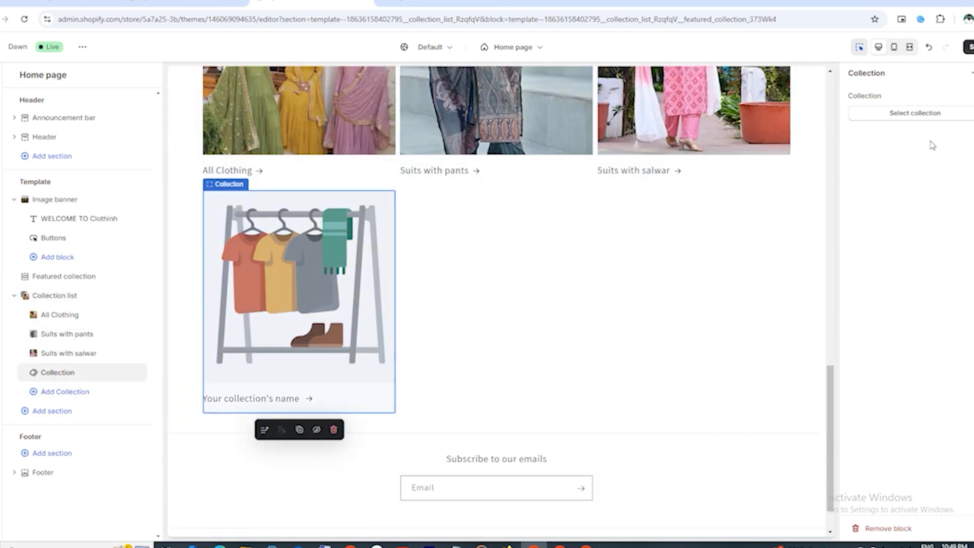
click(916, 113)
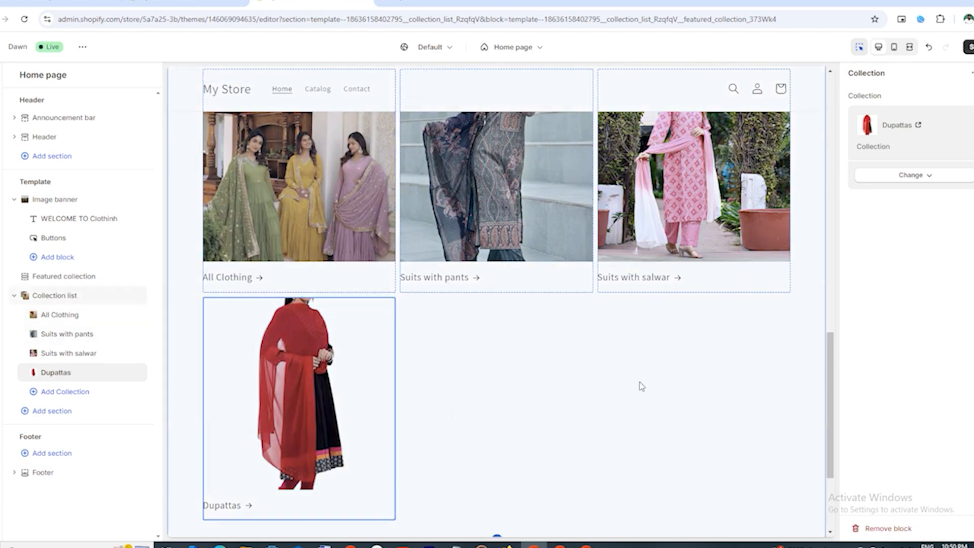
scroll(722, 401, down, 1)
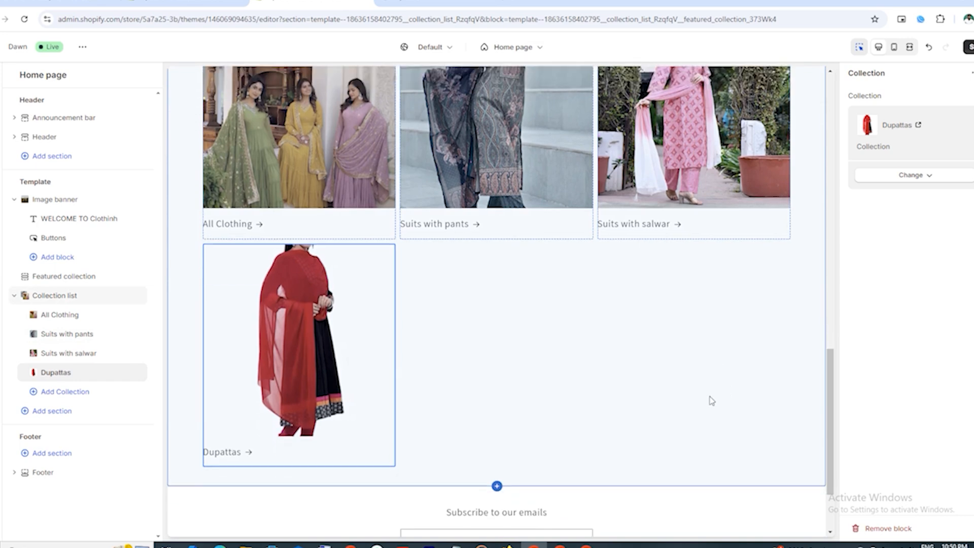
scroll(710, 397, up, 2)
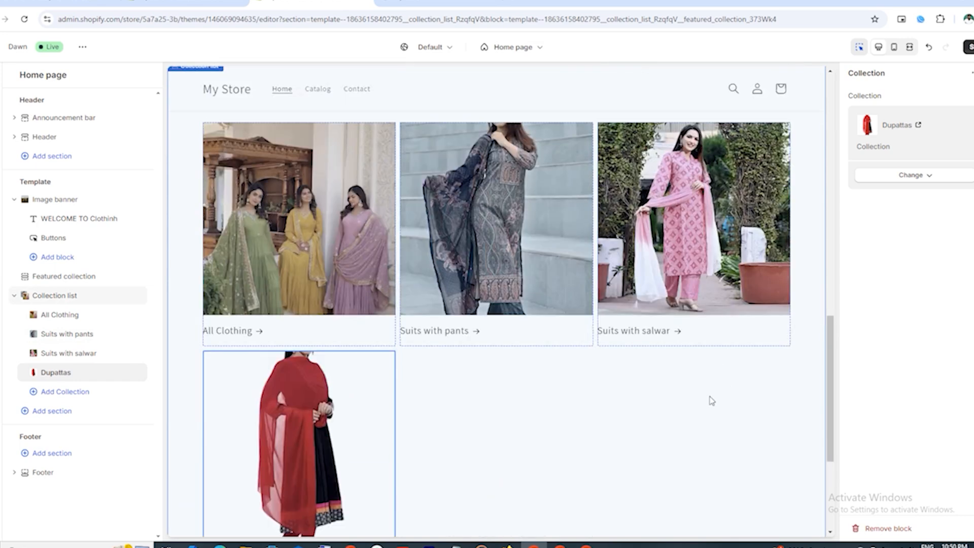
scroll(571, 388, down, 2)
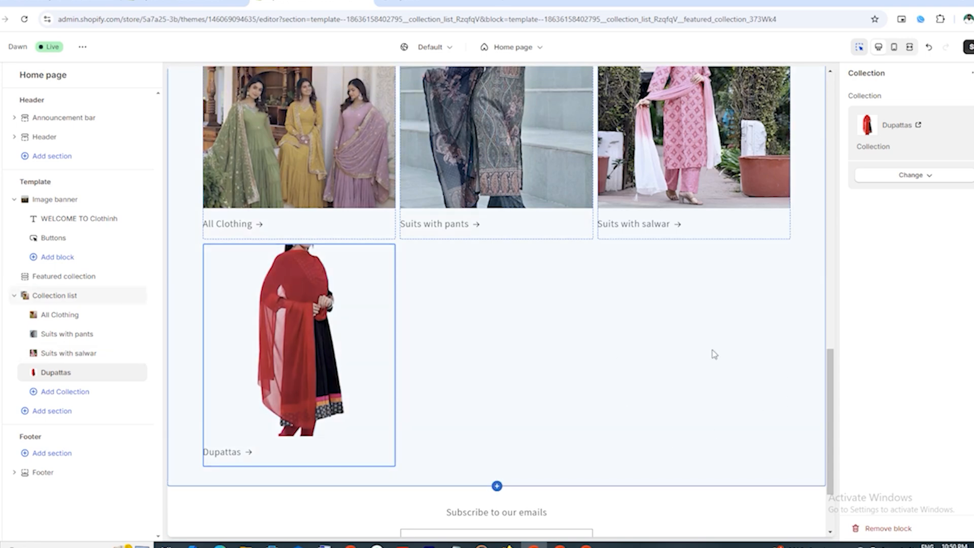
scroll(711, 352, down, 1)
scroll(715, 341, up, 2)
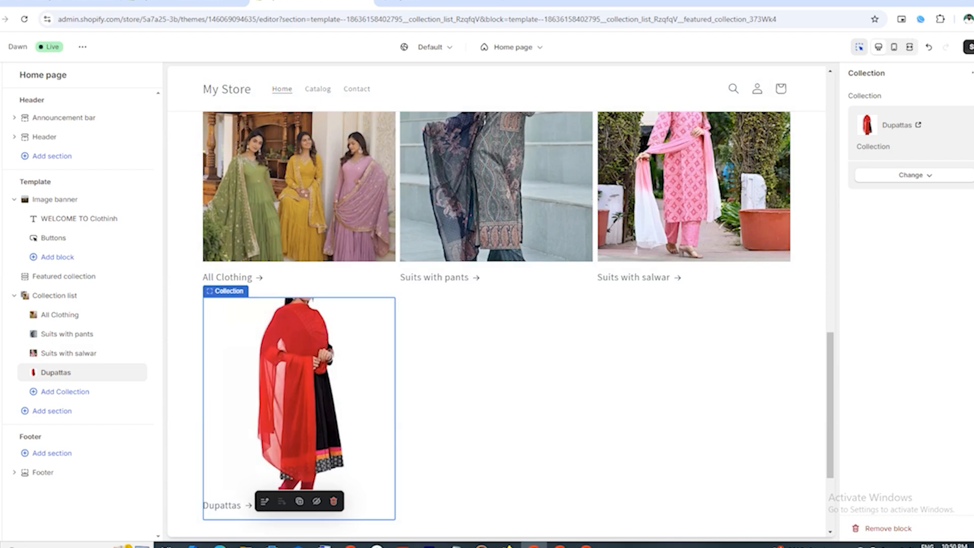
click(969, 47)
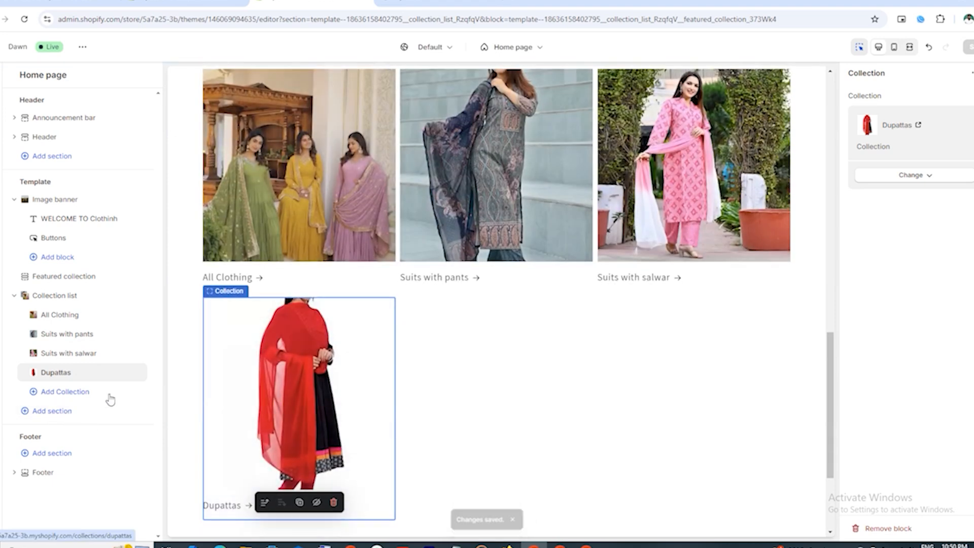
Add two more collection blocks after Dupattas in the Collection list section, leaving both without an assigned collection
click(75, 397)
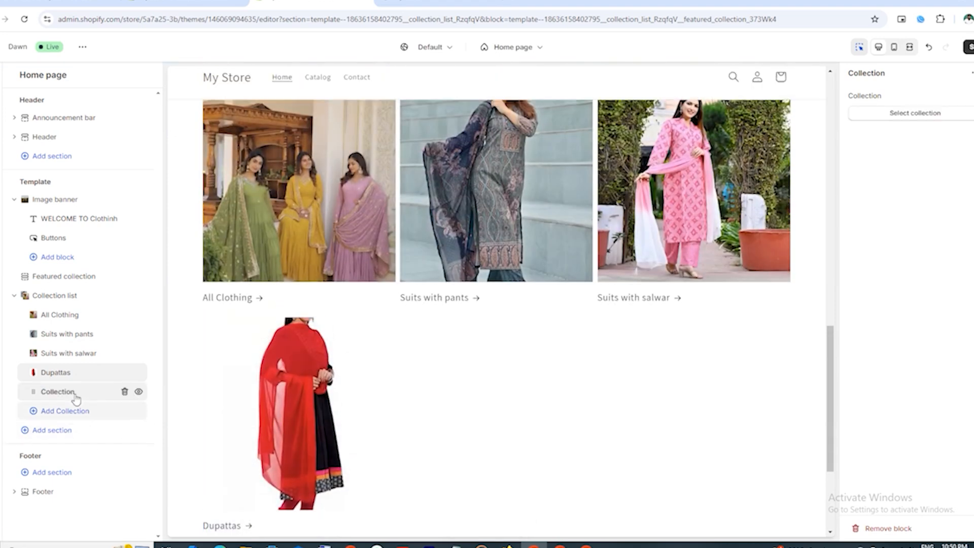
scroll(377, 387, down, 3)
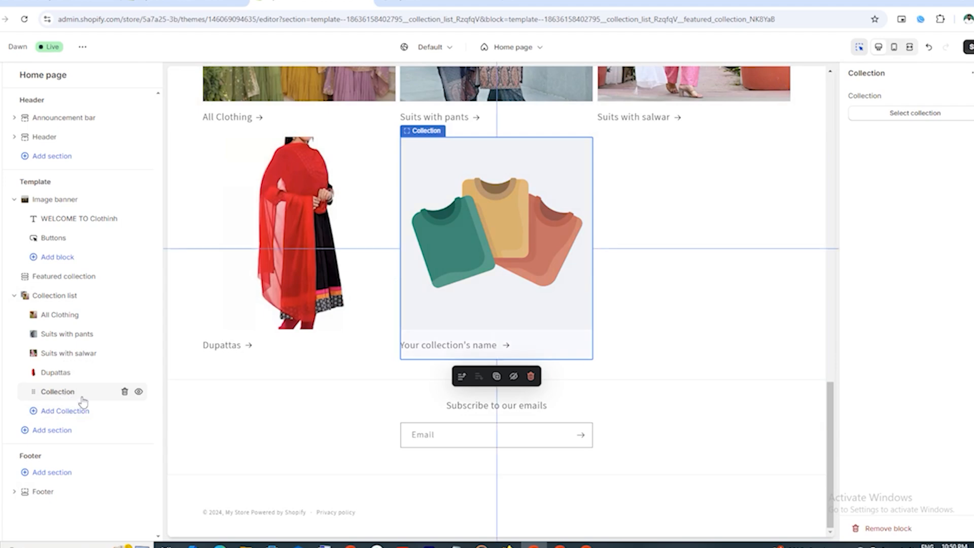
scroll(655, 279, up, 5)
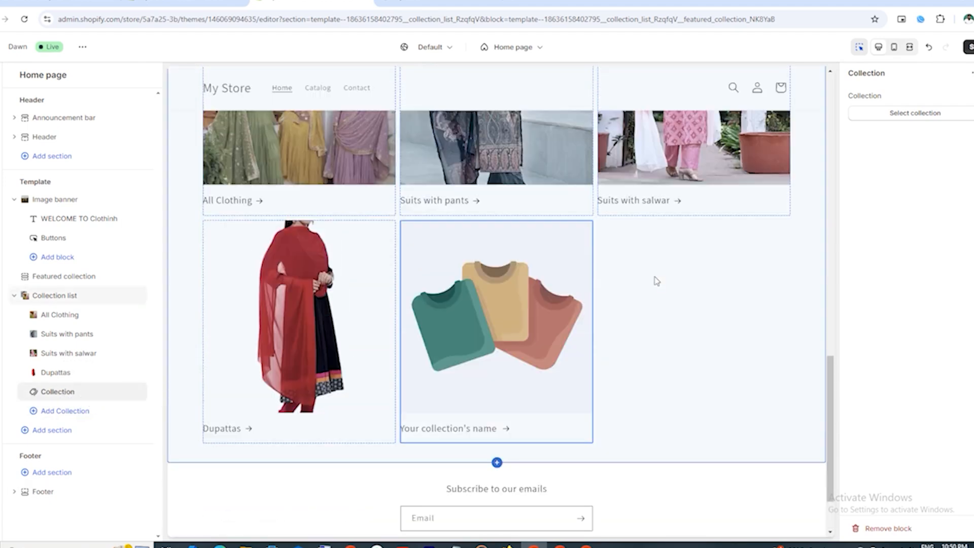
scroll(654, 279, up, 3)
scroll(628, 284, down, 5)
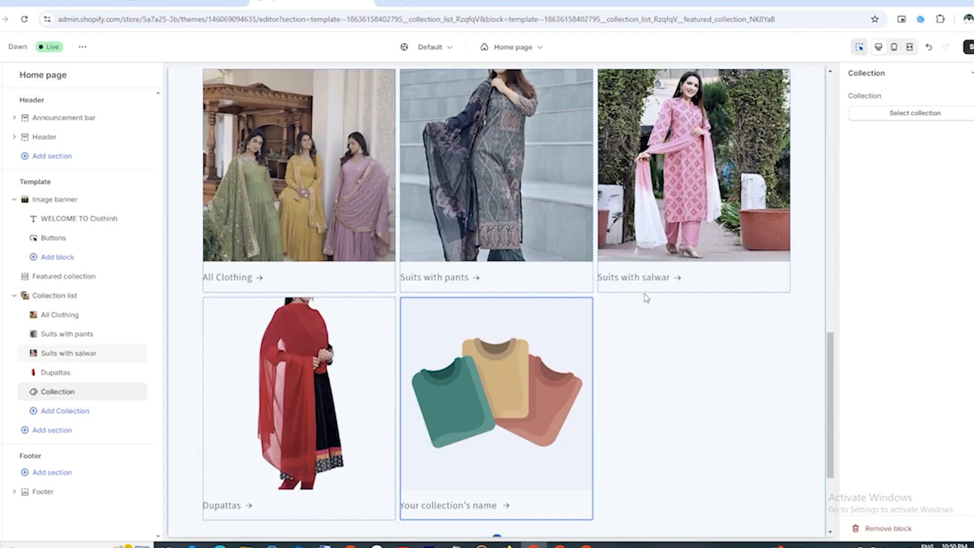
click(97, 411)
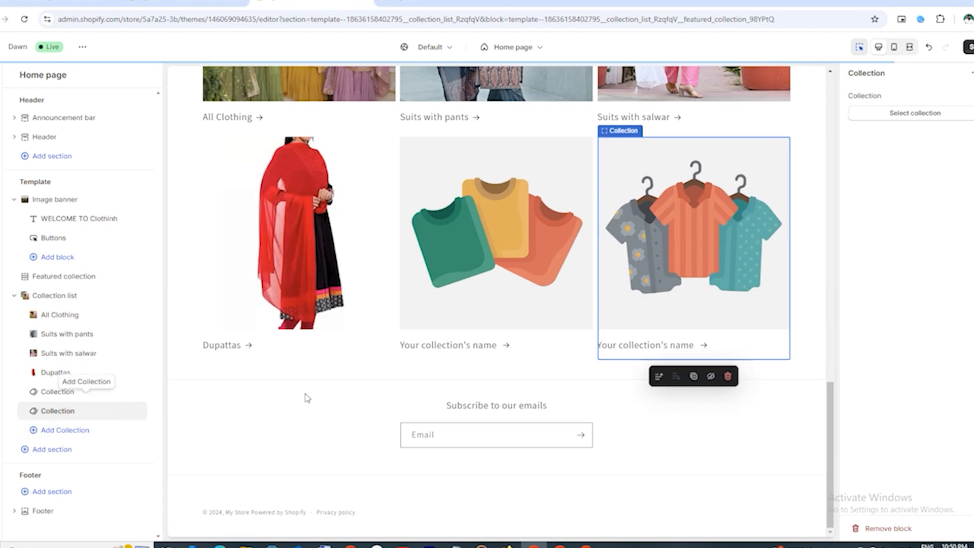
scroll(692, 274, up, 5)
scroll(692, 274, down, 5)
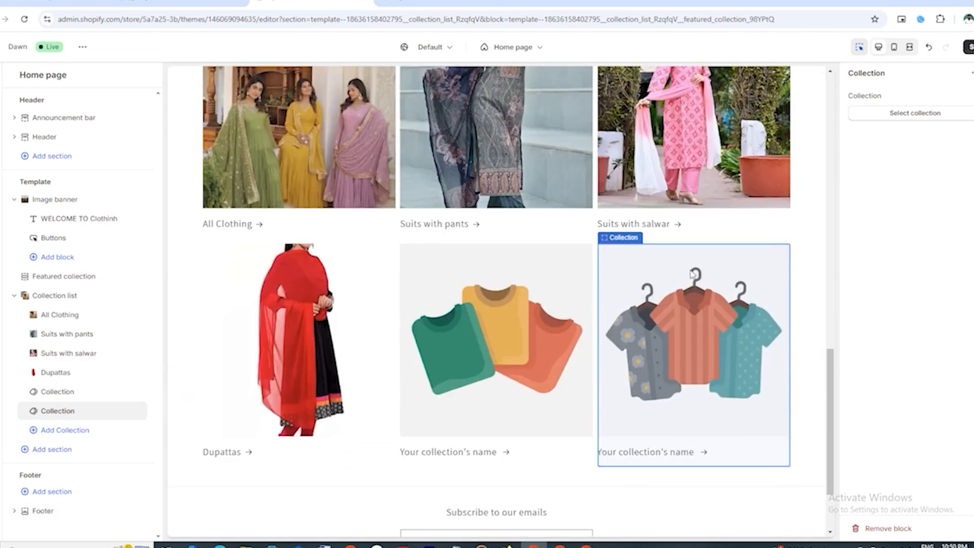
scroll(508, 324, up, 4)
scroll(285, 382, down, 4)
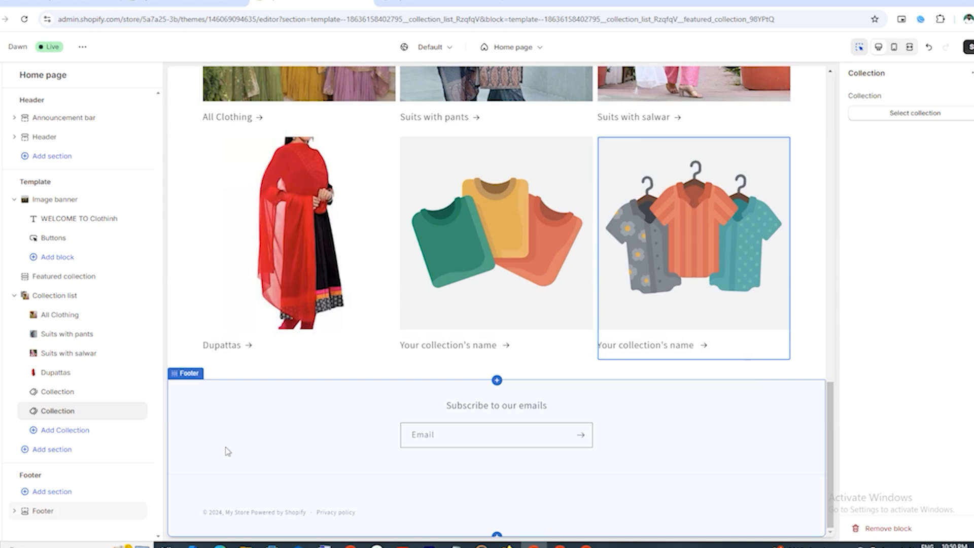
Add an Image with text section below the Collection list and upload the pearl earring photo from Downloads as its image
click(53, 450)
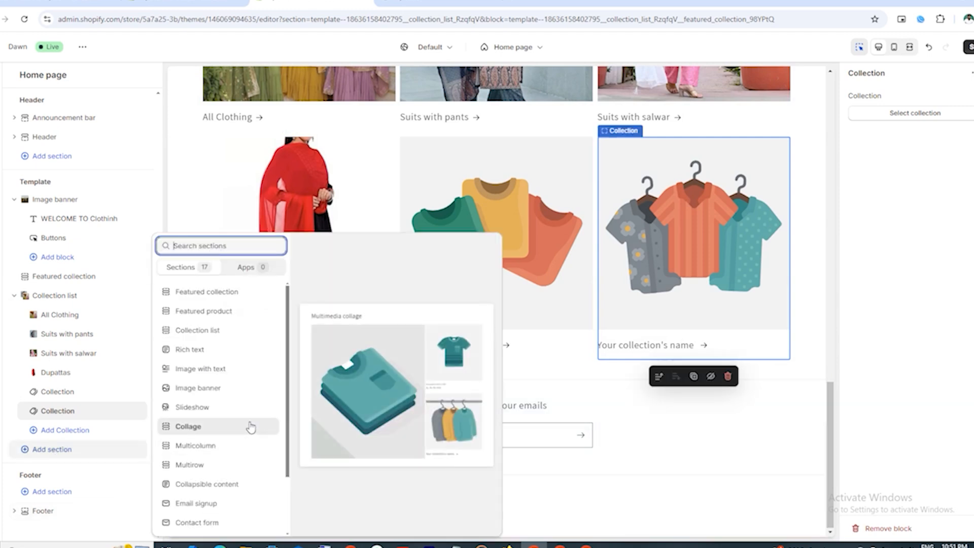
click(212, 369)
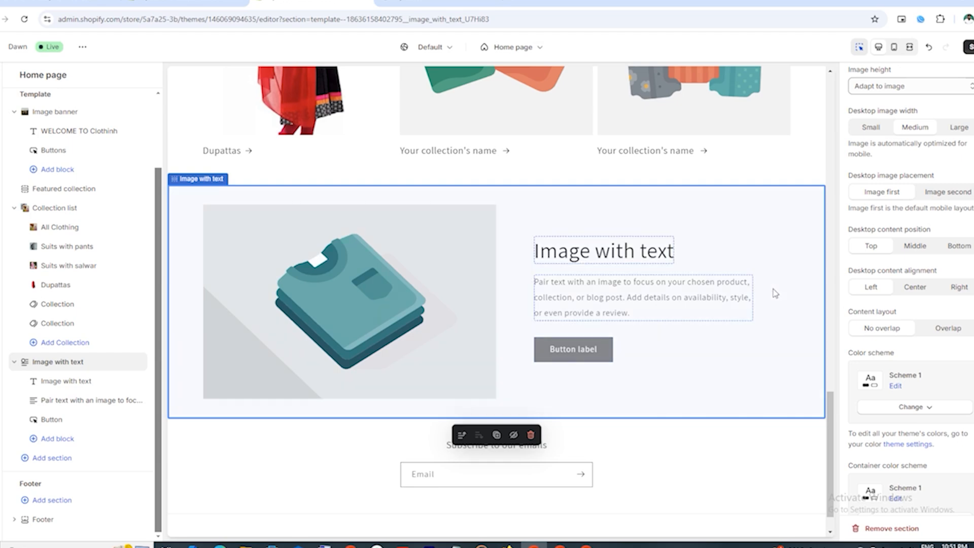
scroll(868, 284, up, 3)
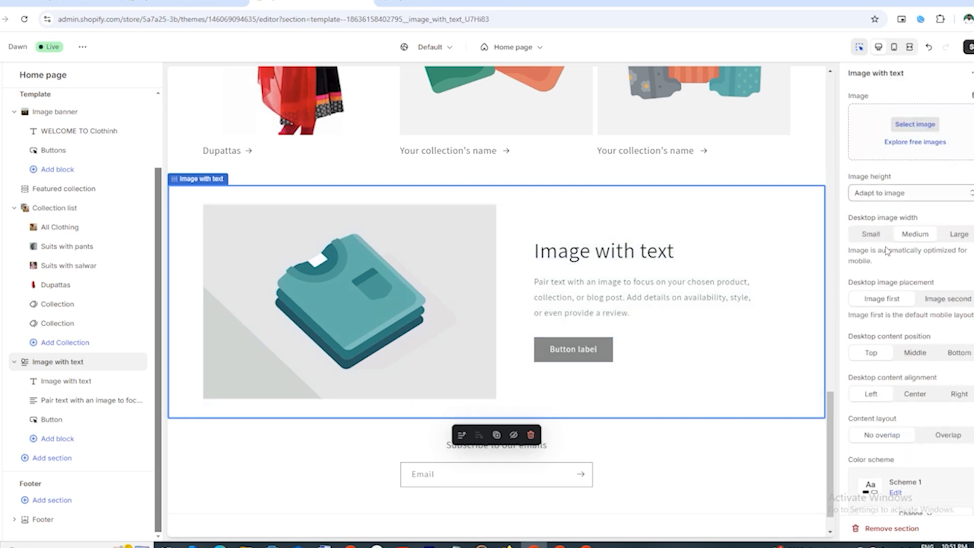
click(925, 124)
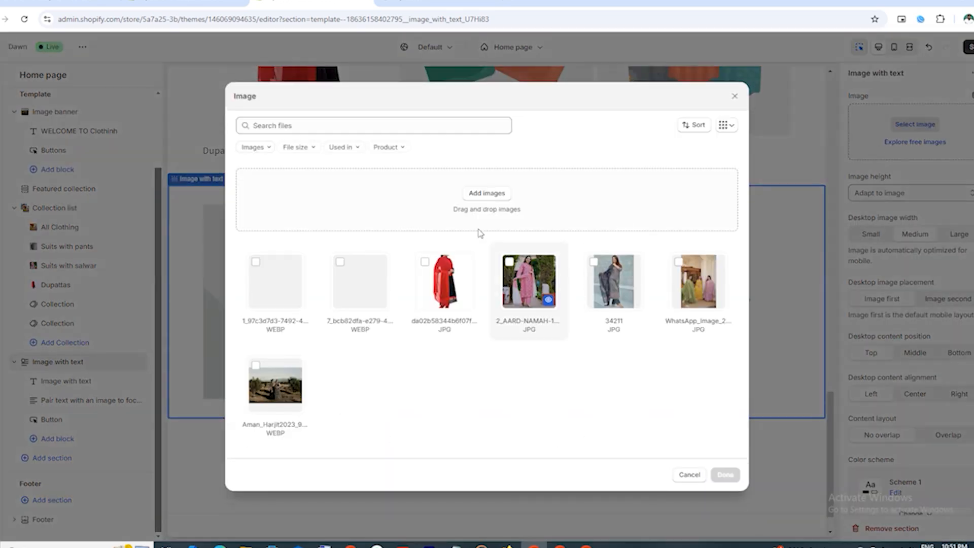
click(487, 193)
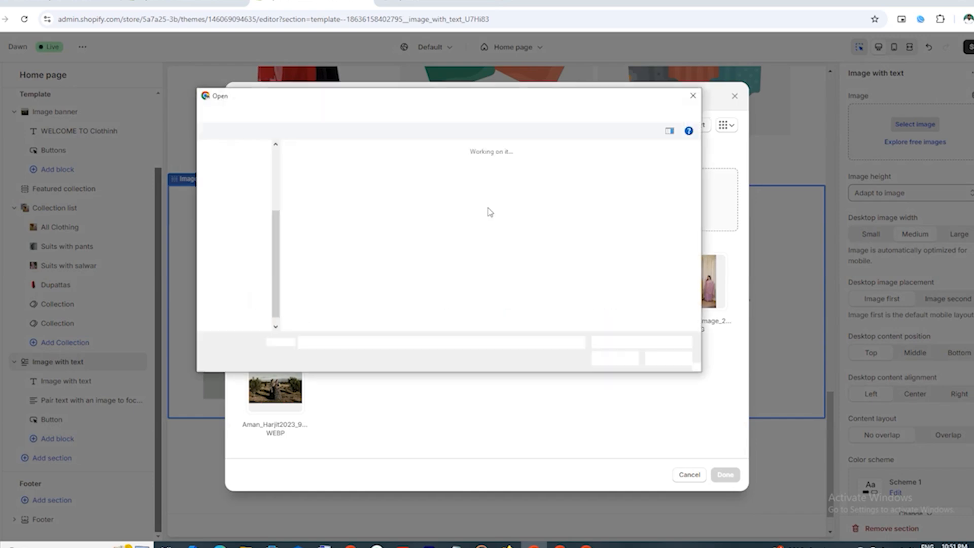
scroll(515, 268, down, 10)
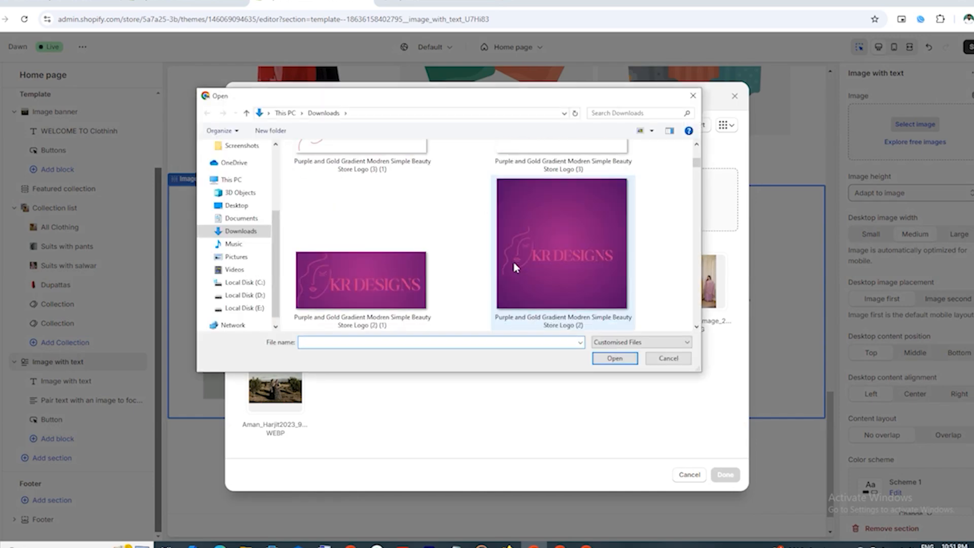
scroll(515, 268, down, 2)
scroll(514, 266, down, 4)
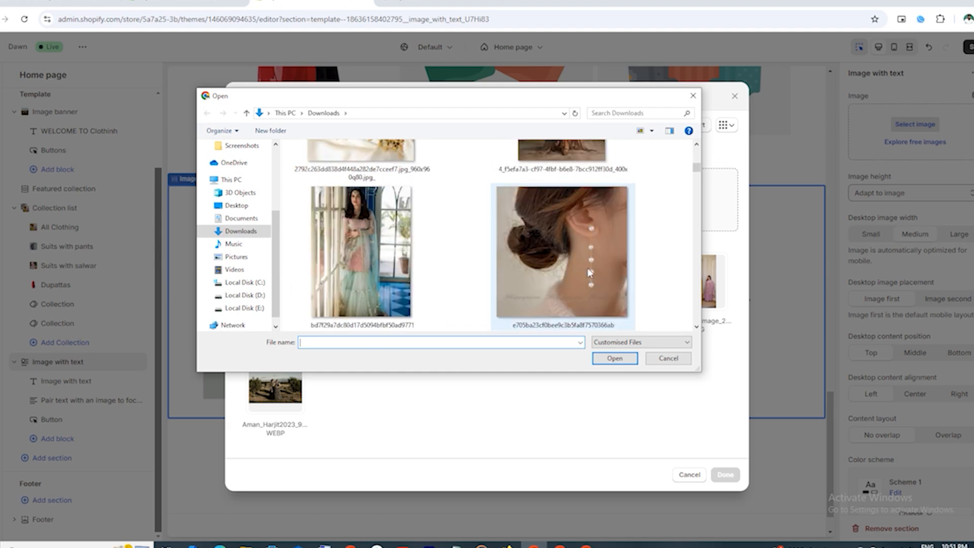
double_click(590, 272)
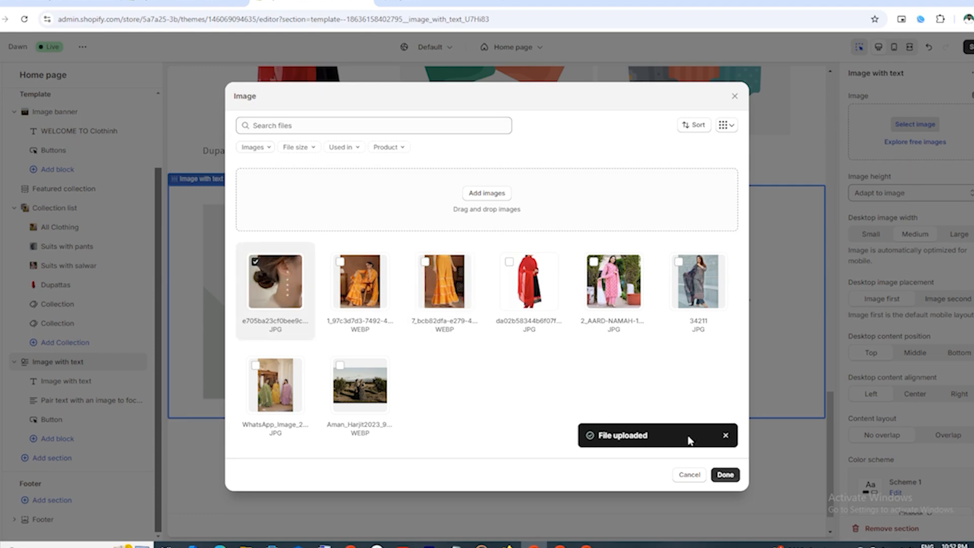
click(726, 474)
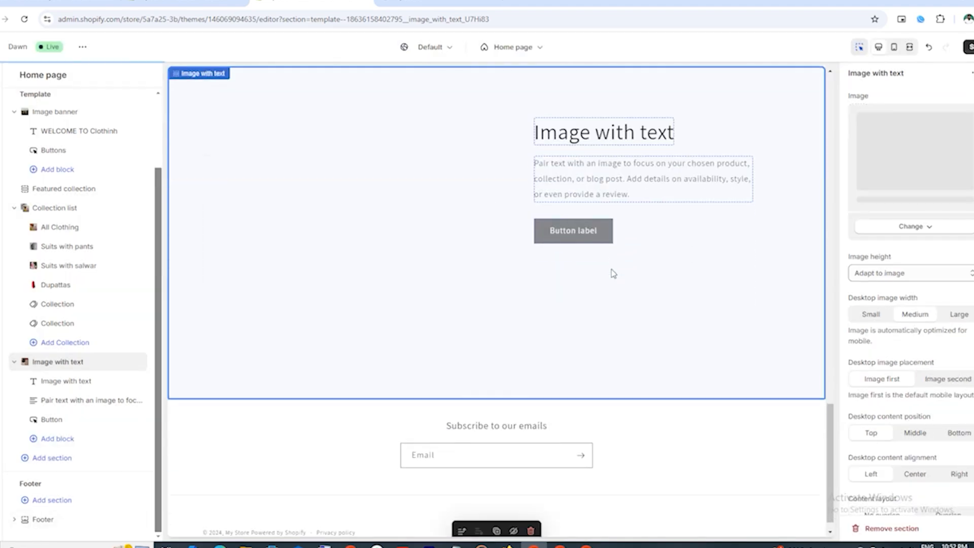
Replace the Image with text heading with a bold "About Us", fill the text block with the store introduction, and save the theme
click(618, 132)
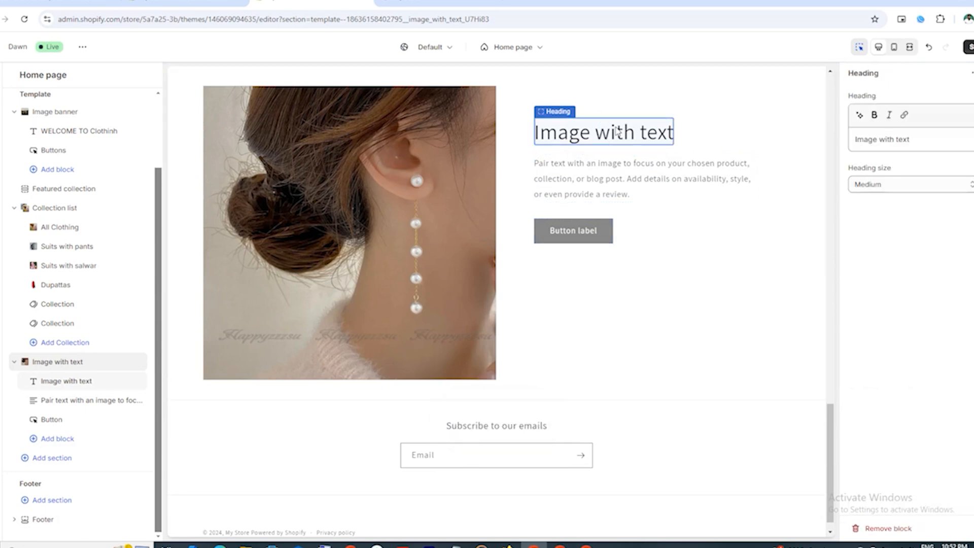
drag(930, 139, 842, 145)
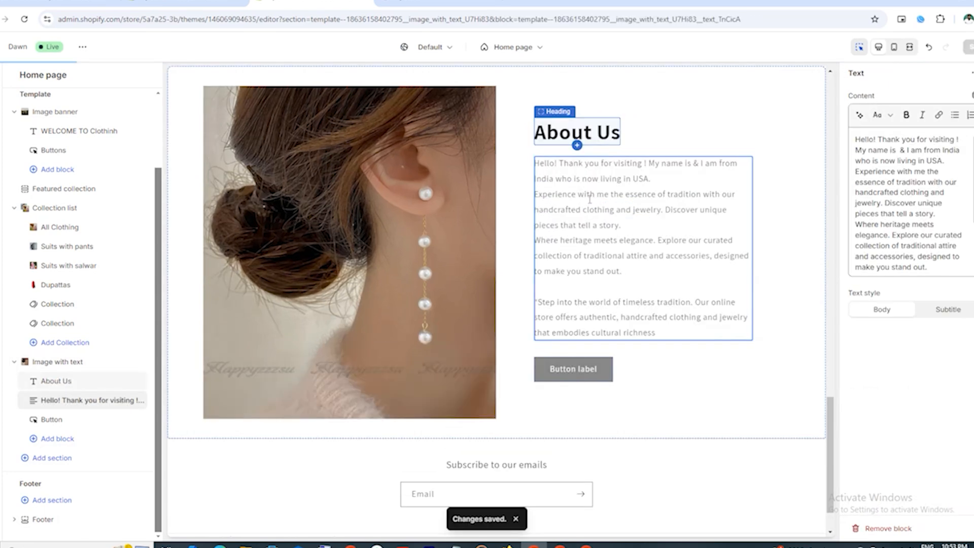
Make the entire store introduction under the About Us heading bold
scroll(590, 200, down, 1)
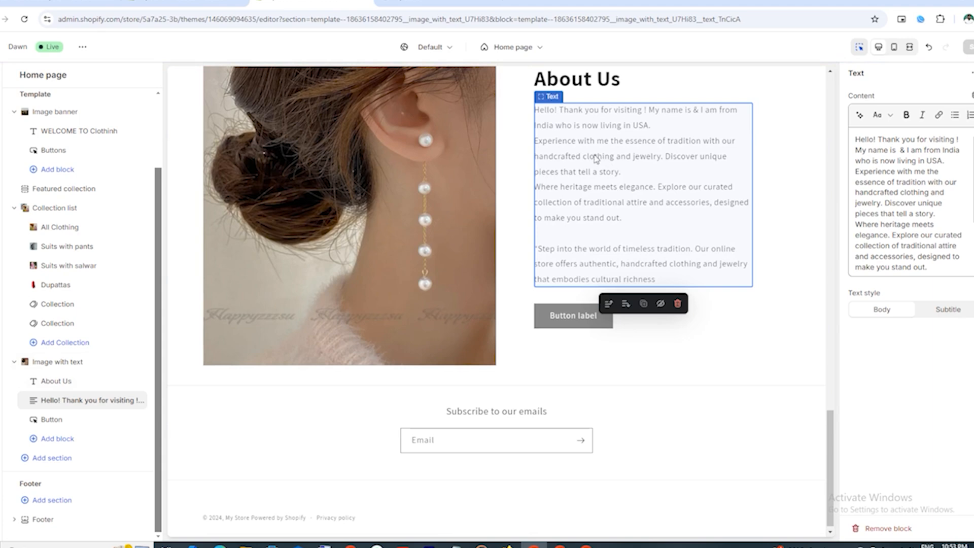
scroll(596, 158, up, 1)
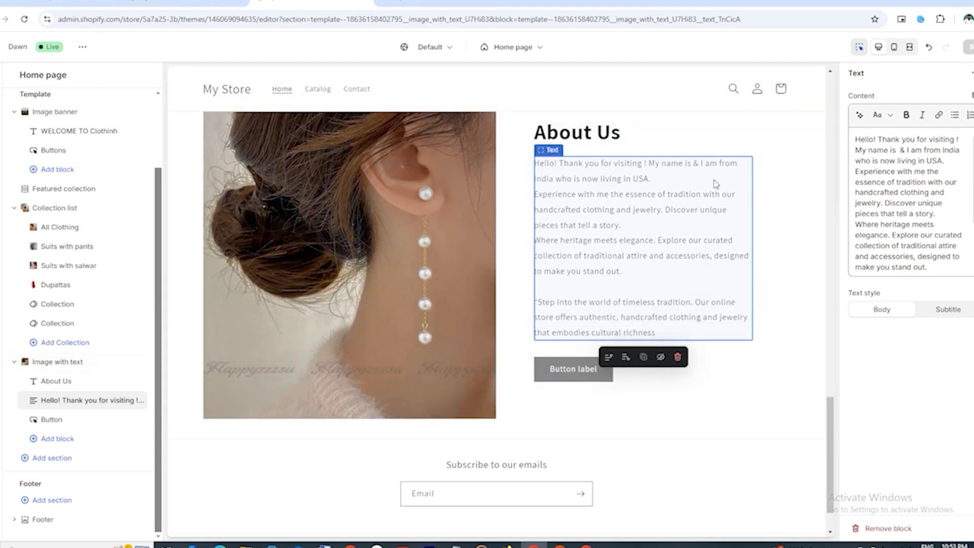
drag(857, 139, 930, 288)
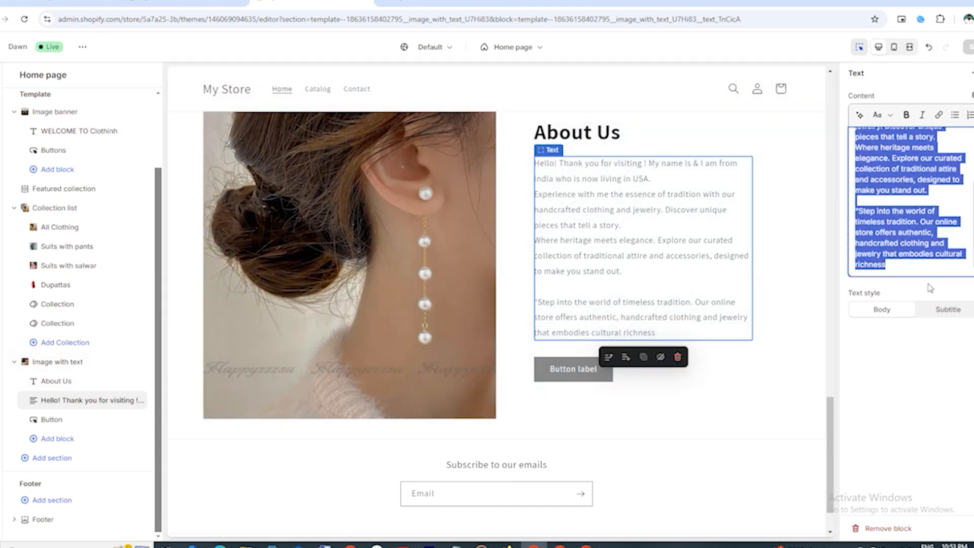
click(907, 116)
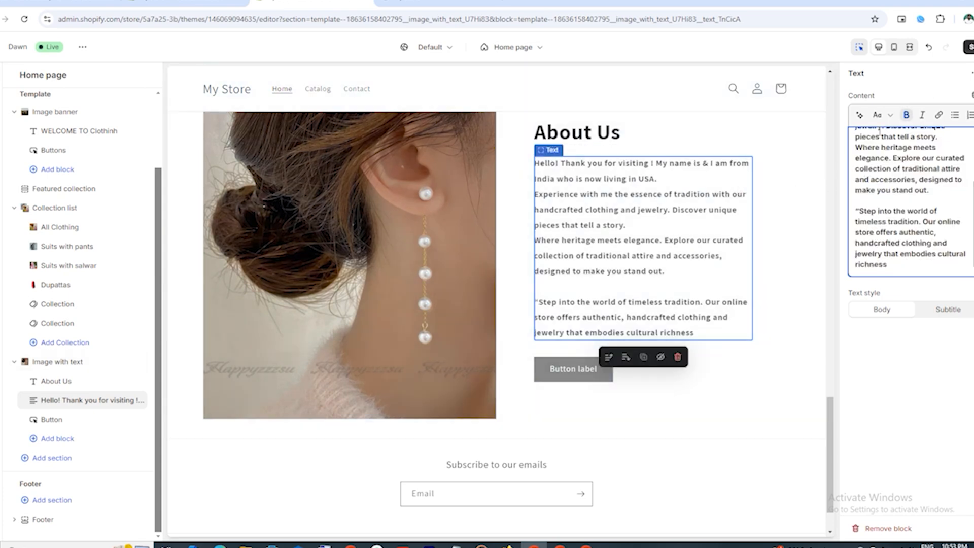
scroll(881, 152, up, 3)
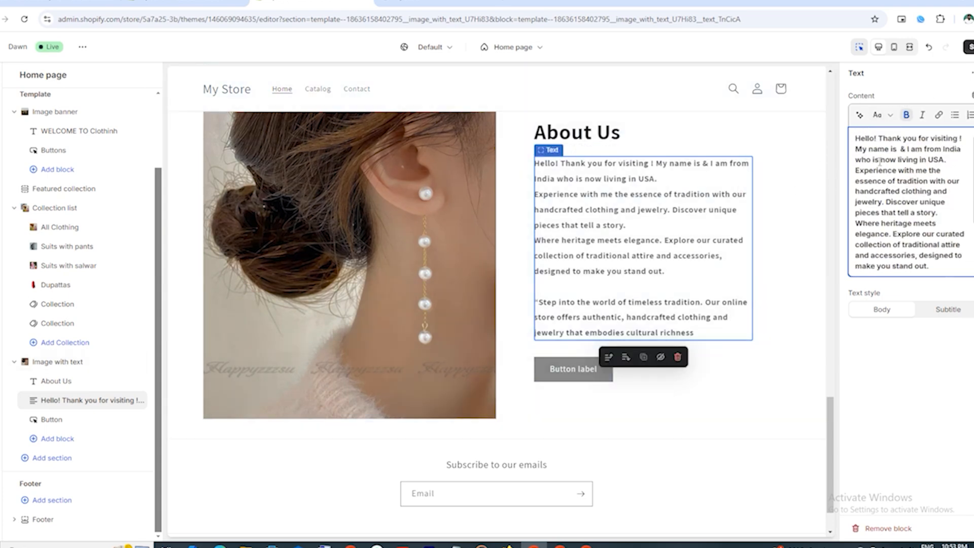
click(593, 133)
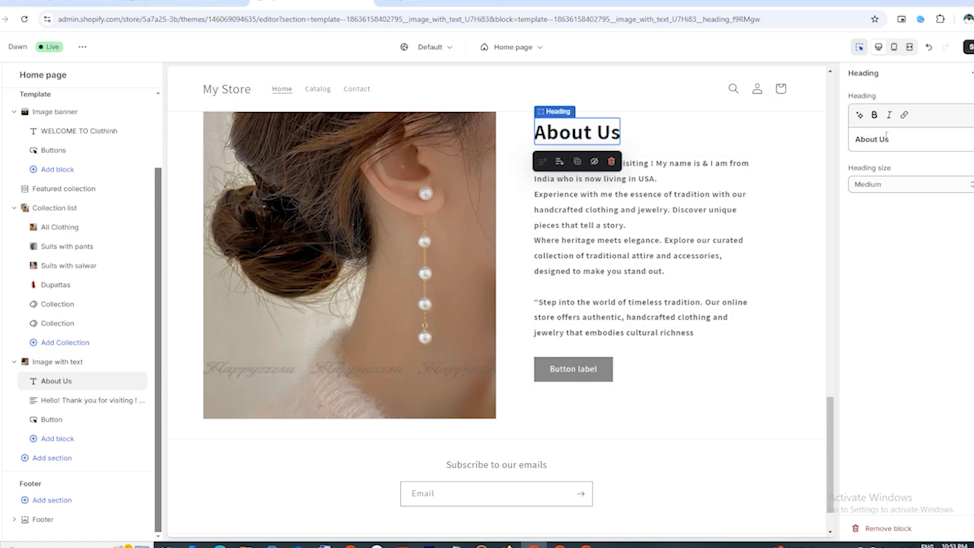
drag(856, 139, 926, 139)
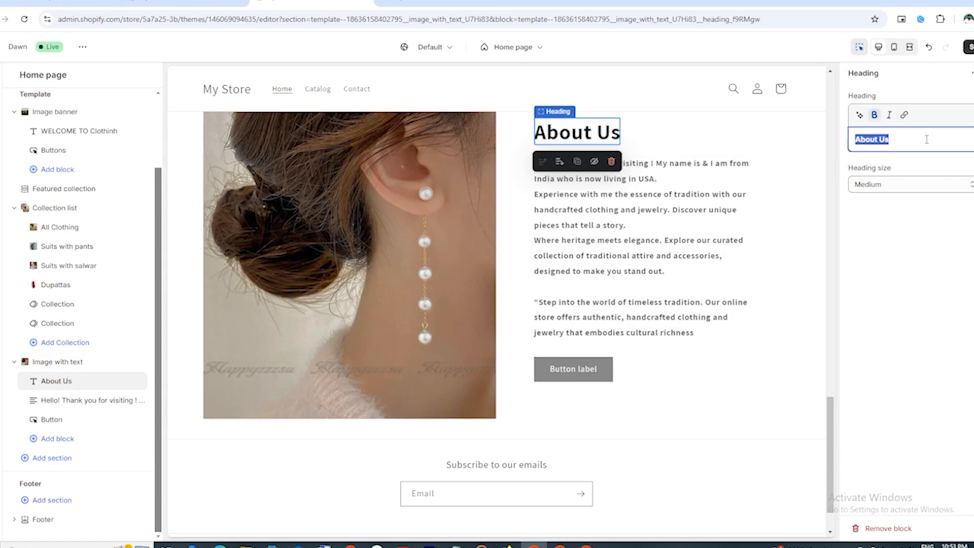
click(860, 114)
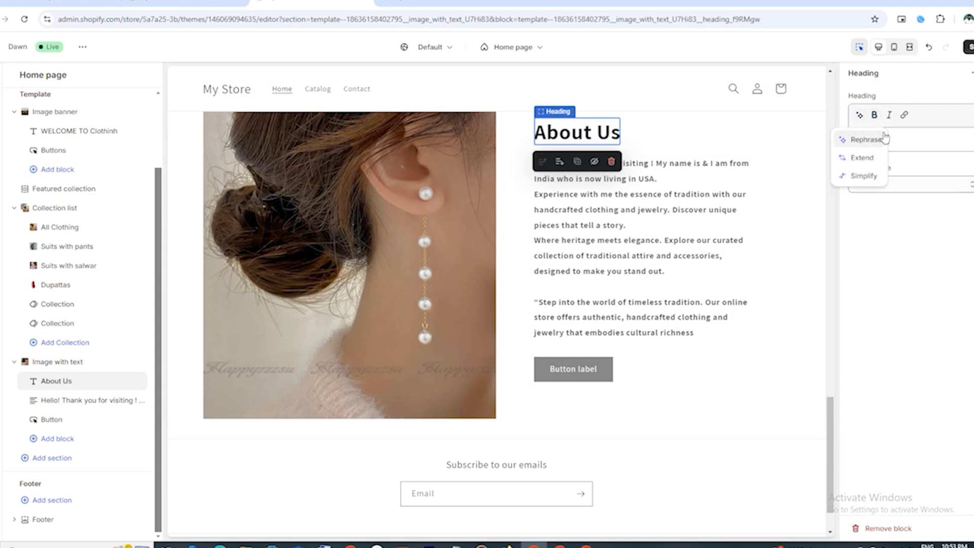
click(914, 169)
click(855, 131)
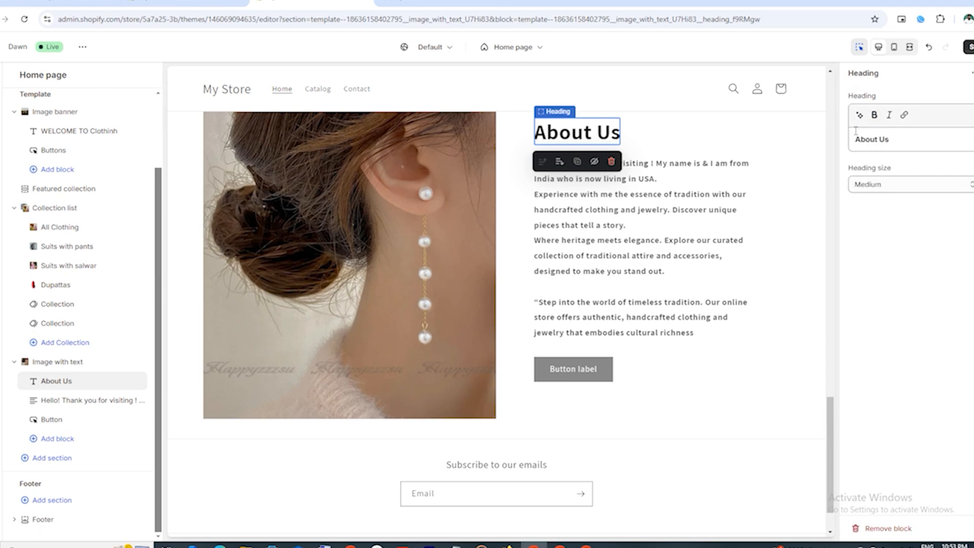
Try replacing the introduction with the generated Simplify suggestion "Explore our curated collection of traditional attire and accessories designed to make you stand out." and undo it
click(740, 165)
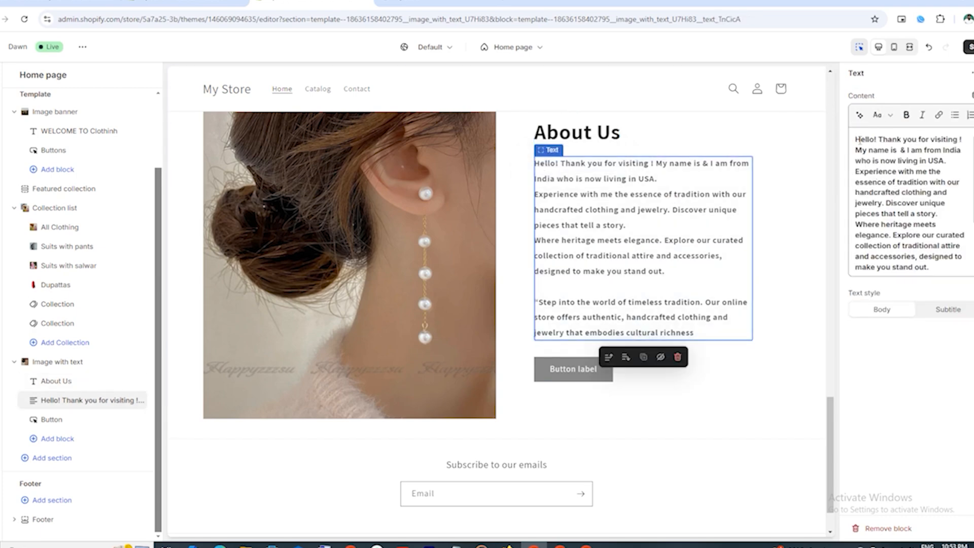
drag(856, 139, 939, 314)
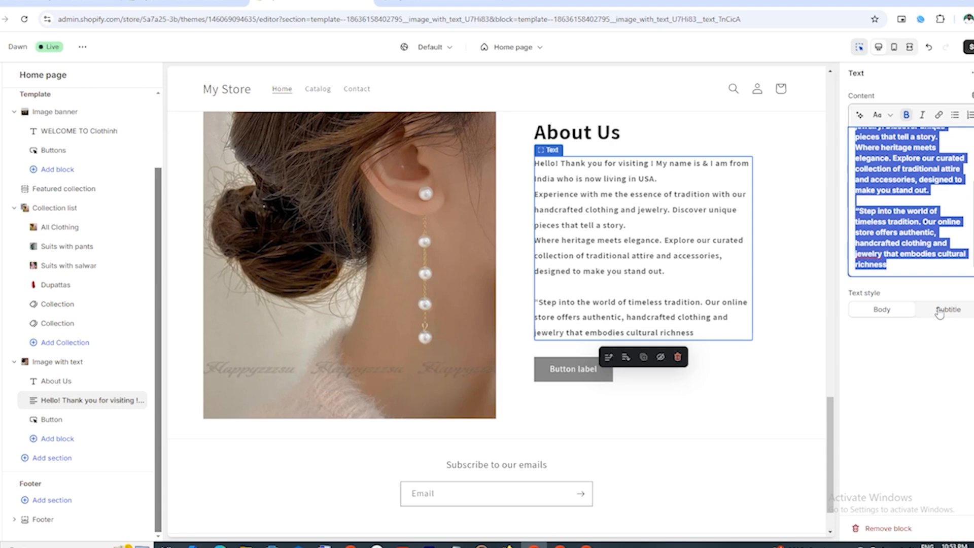
click(860, 115)
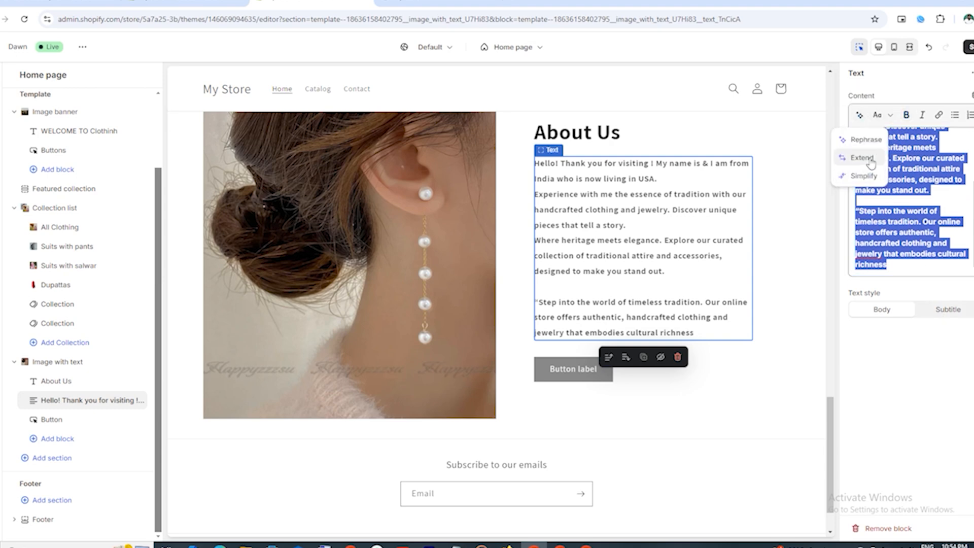
click(866, 177)
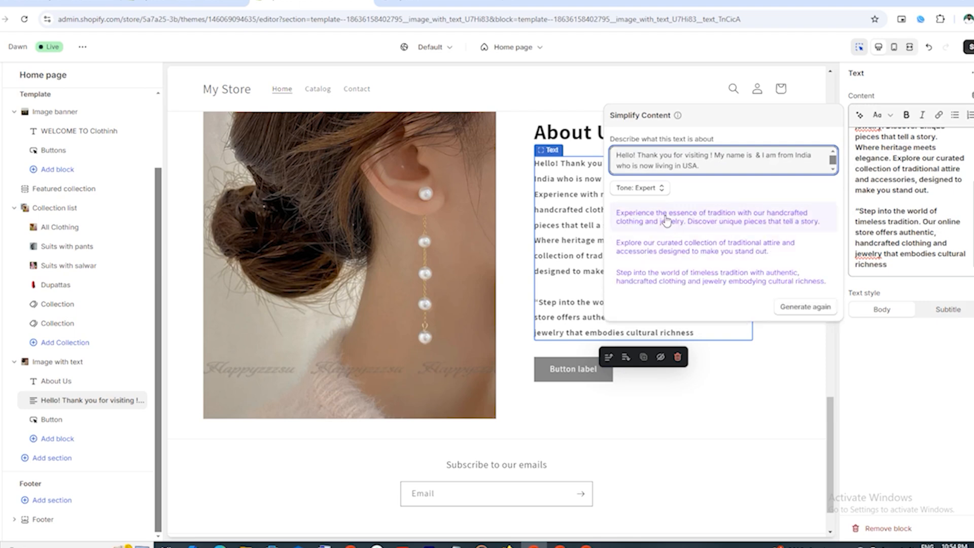
click(699, 249)
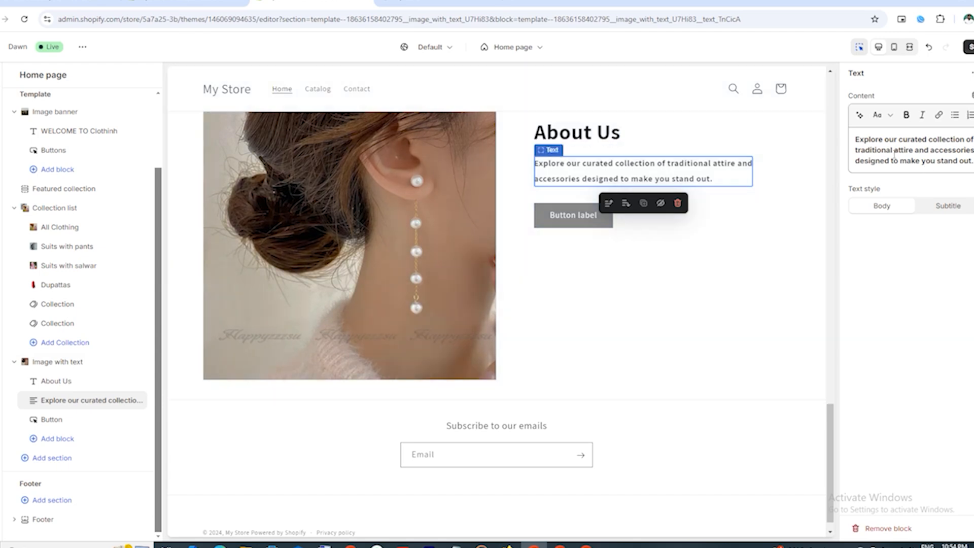
click(929, 47)
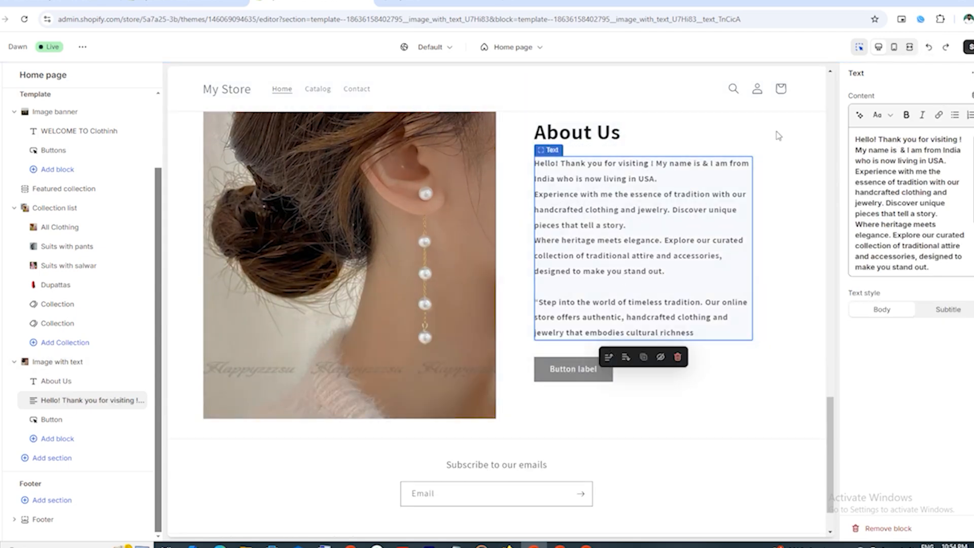
Save the theme and move the Image with text section between the Featured collection and Collection list sections
click(968, 48)
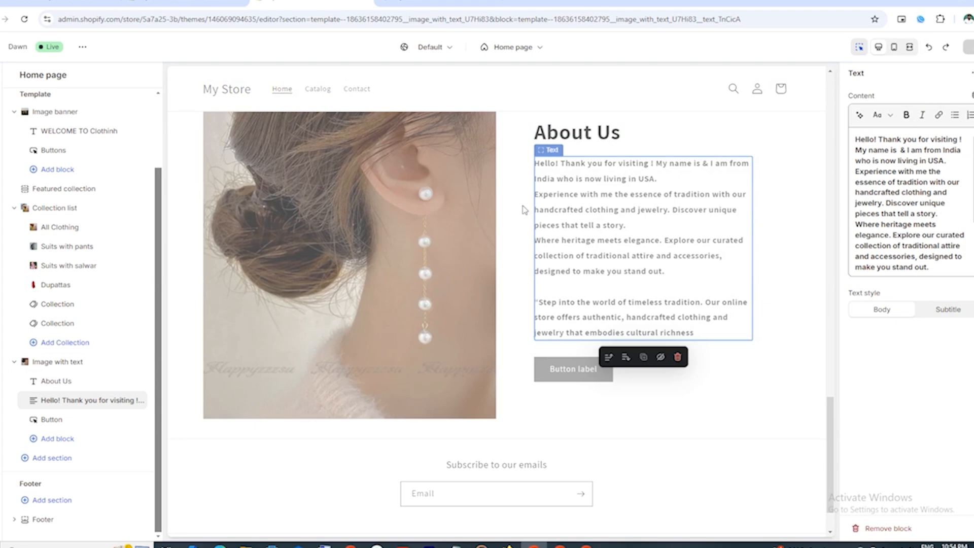
scroll(512, 262, up, 10)
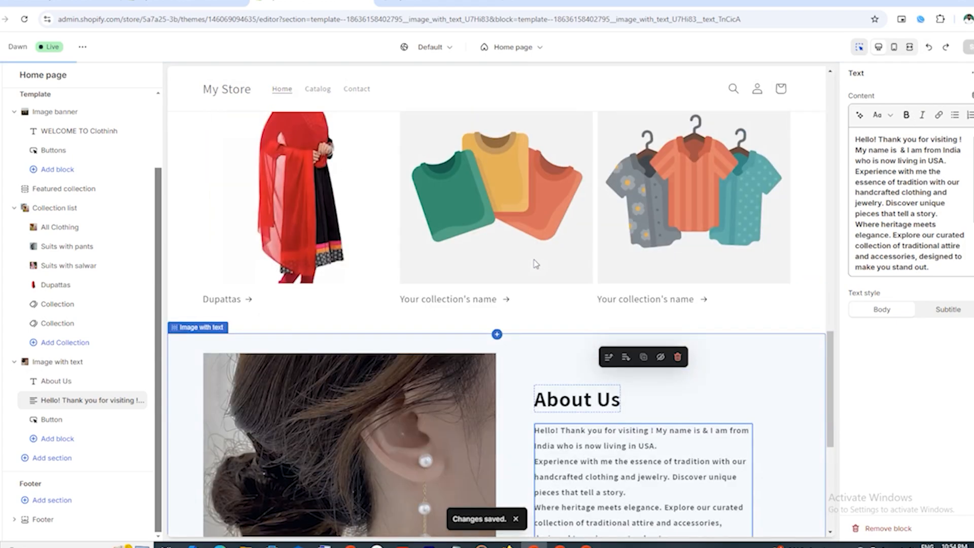
scroll(536, 264, up, 5)
scroll(536, 264, down, 12)
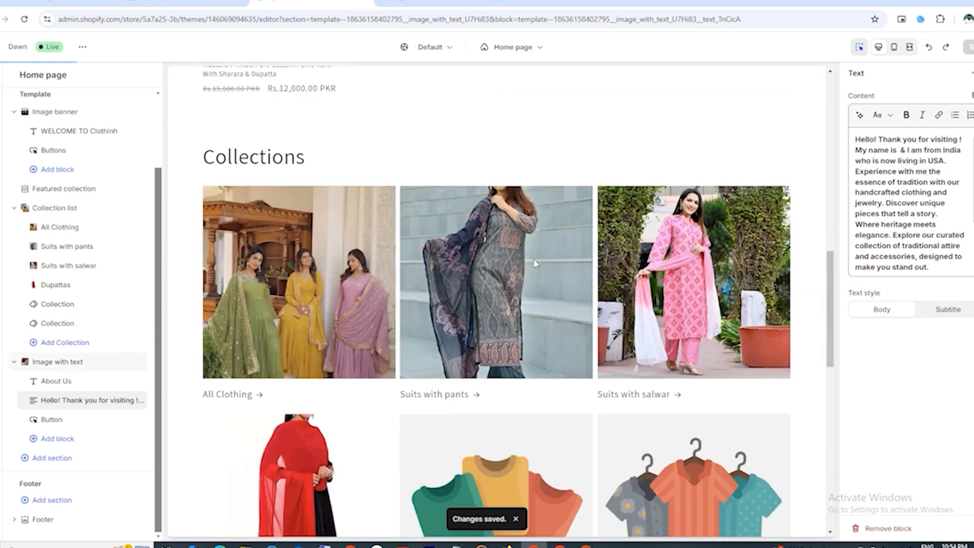
scroll(535, 264, down, 1)
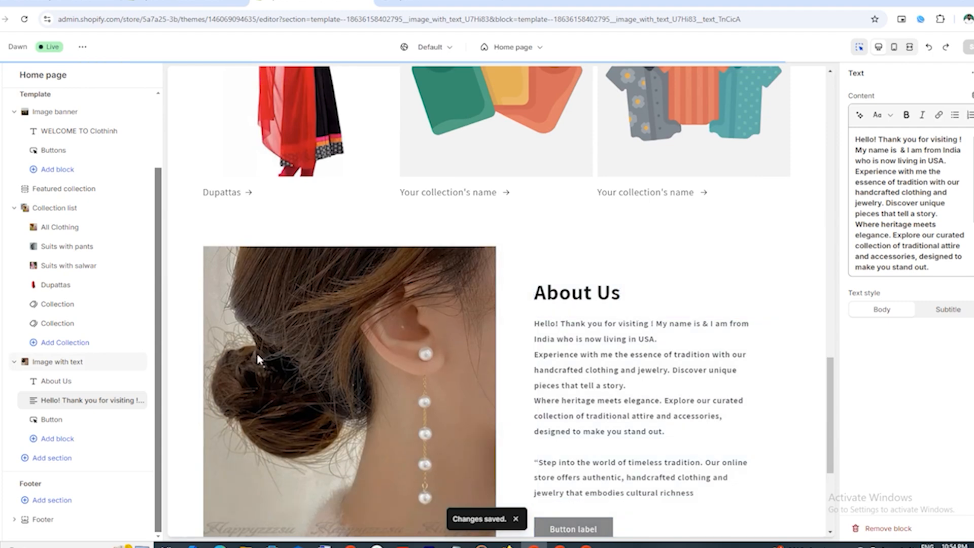
scroll(535, 264, up, 7)
mouse_move(45, 391)
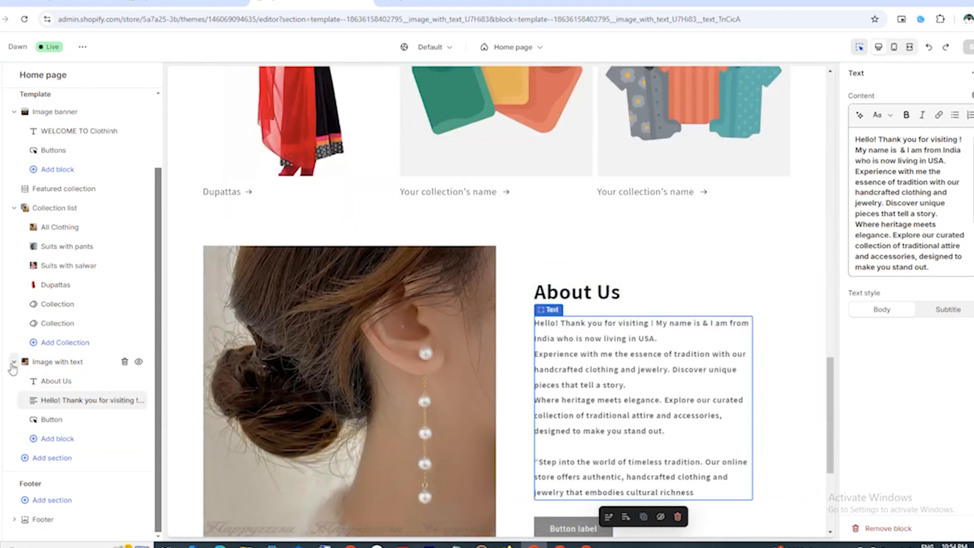
mouse_move(28, 363)
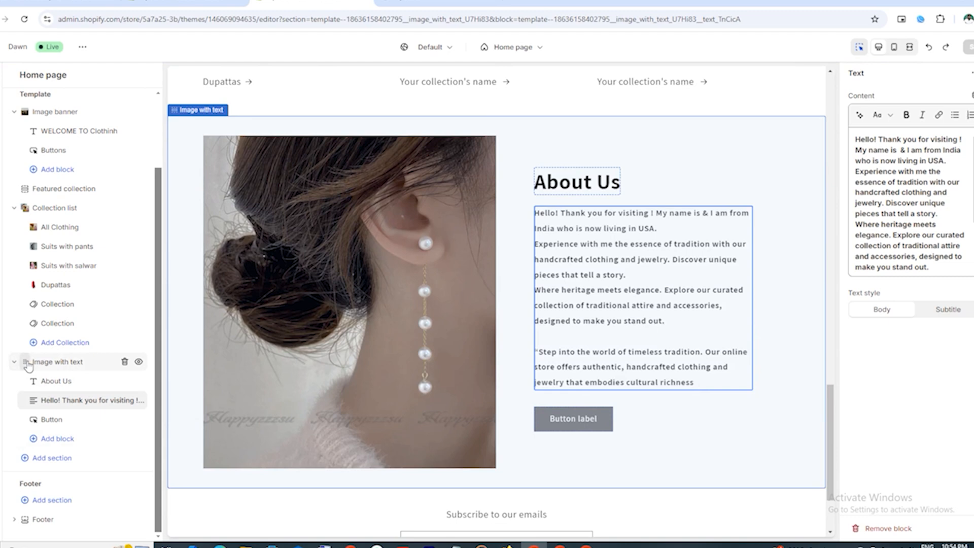
drag(28, 363, 28, 282)
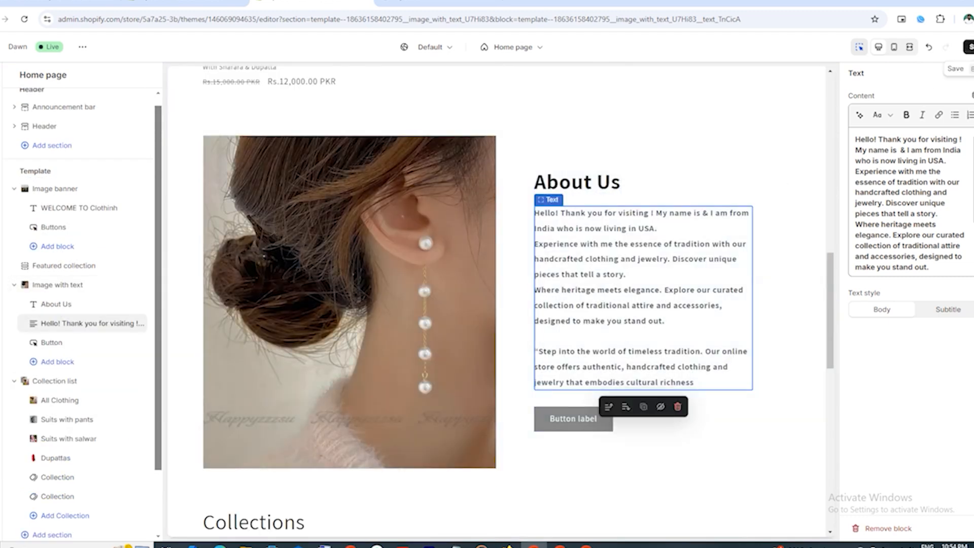
scroll(714, 200, down, 10)
scroll(714, 200, up, 4)
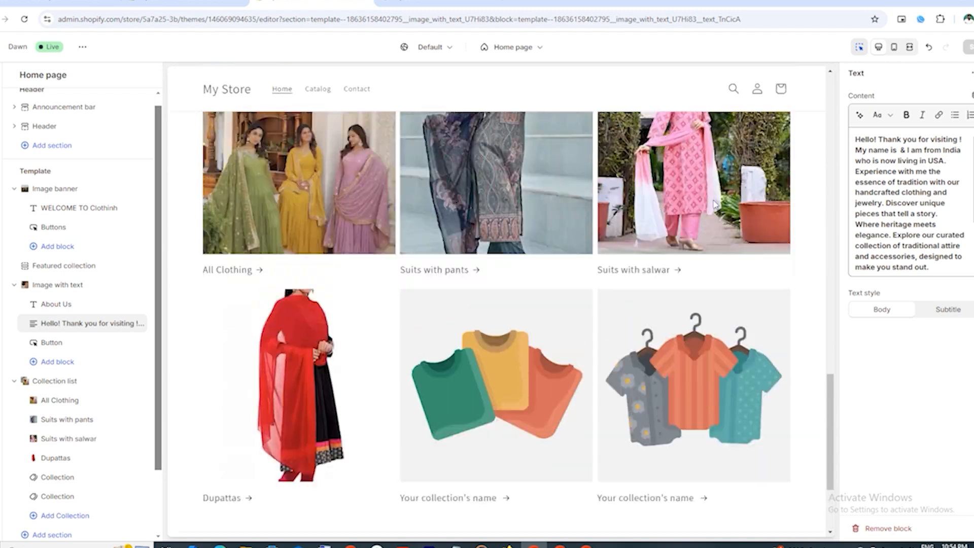
scroll(713, 200, down, 4)
scroll(713, 200, up, 3)
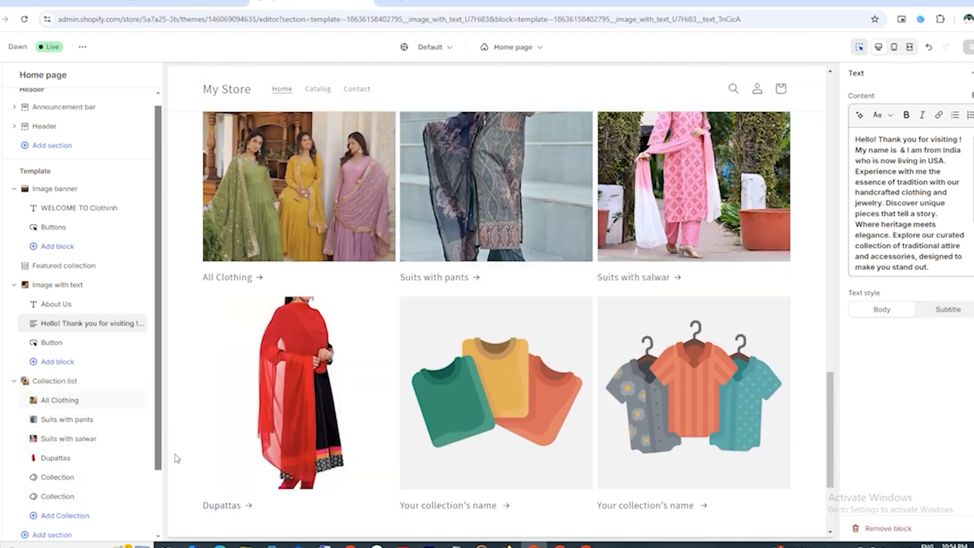
Add a Featured product section to the home page template below the Collection list
scroll(402, 405, down, 1)
scroll(402, 404, down, 1)
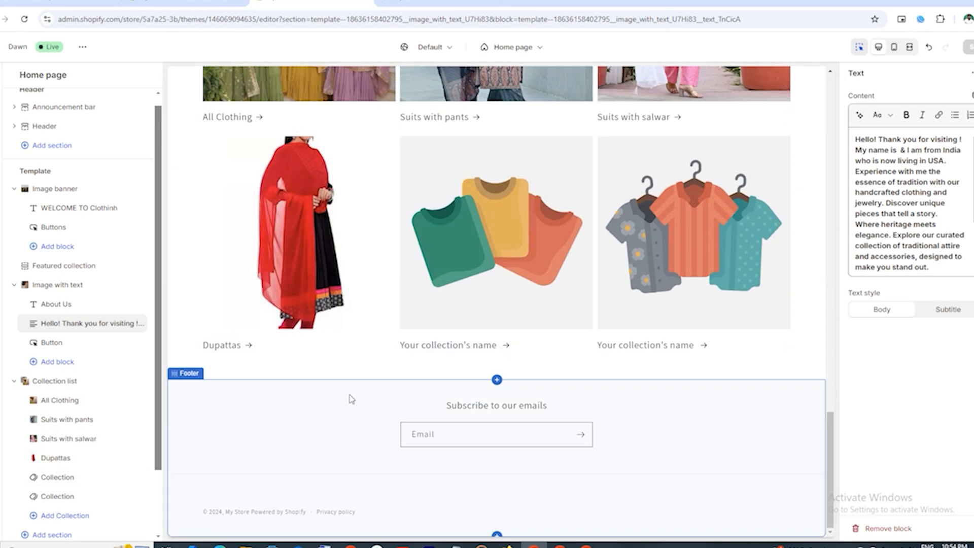
scroll(112, 408, down, 1)
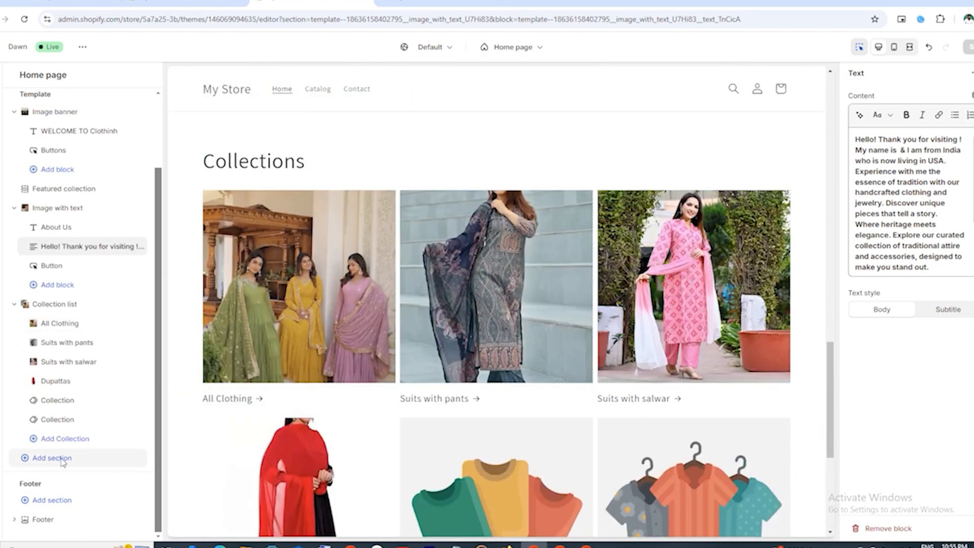
click(52, 458)
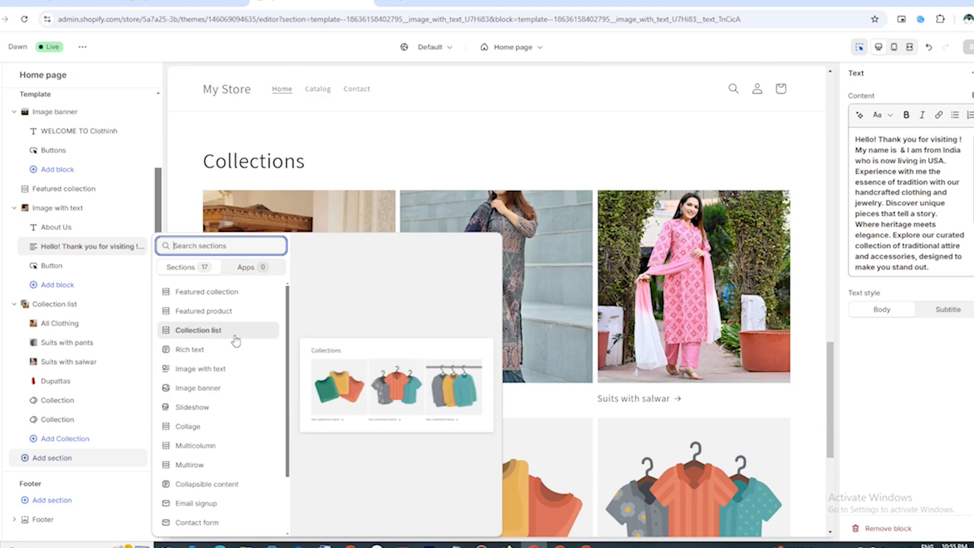
click(225, 313)
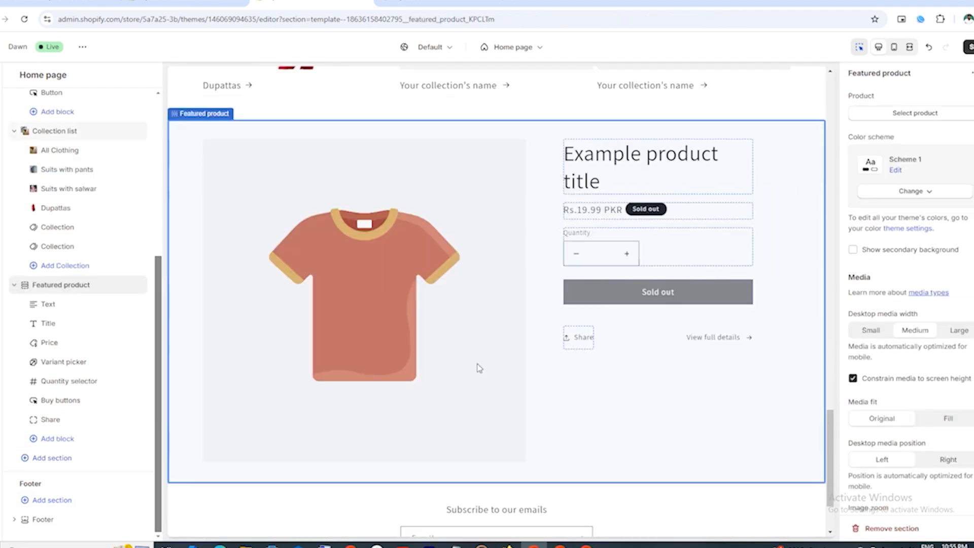
Open the product selection for the new Featured product section
scroll(454, 339, up, 2)
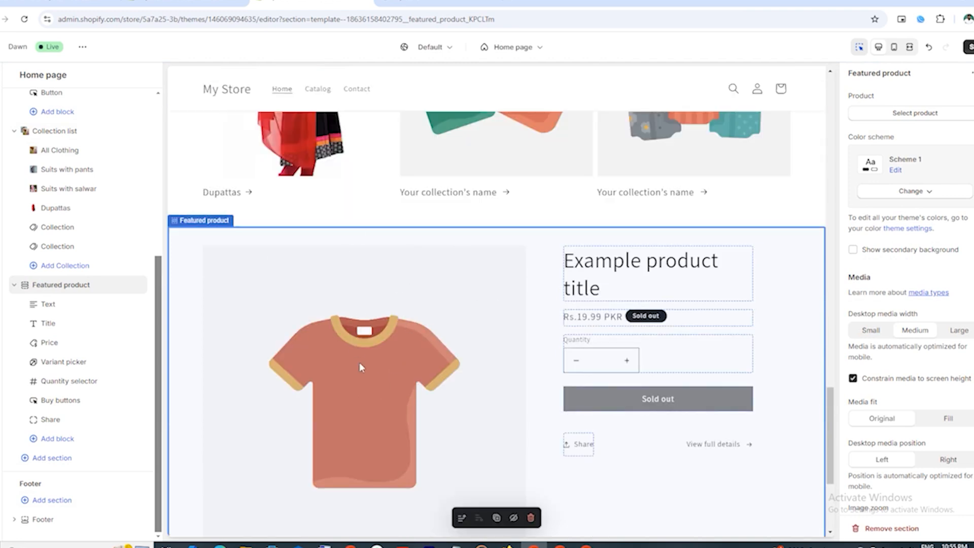
click(927, 112)
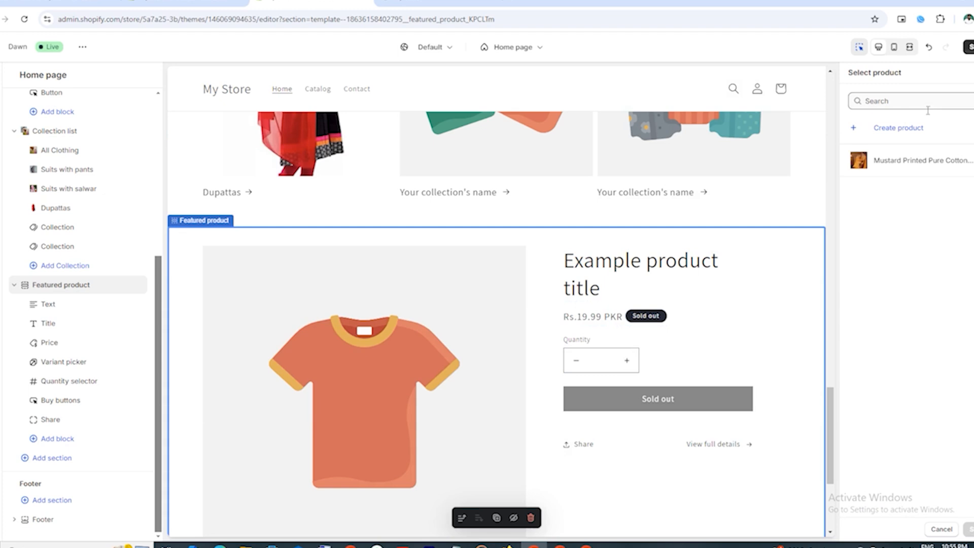
Assign the Mustard Printed Pure Cotton A-Line Kurti product to the Featured product section and save the home page
click(892, 169)
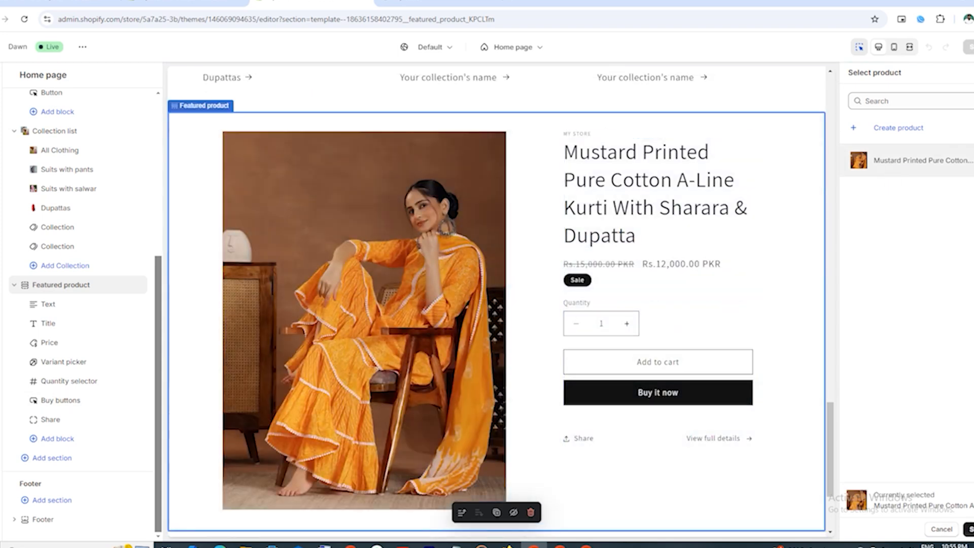
click(761, 443)
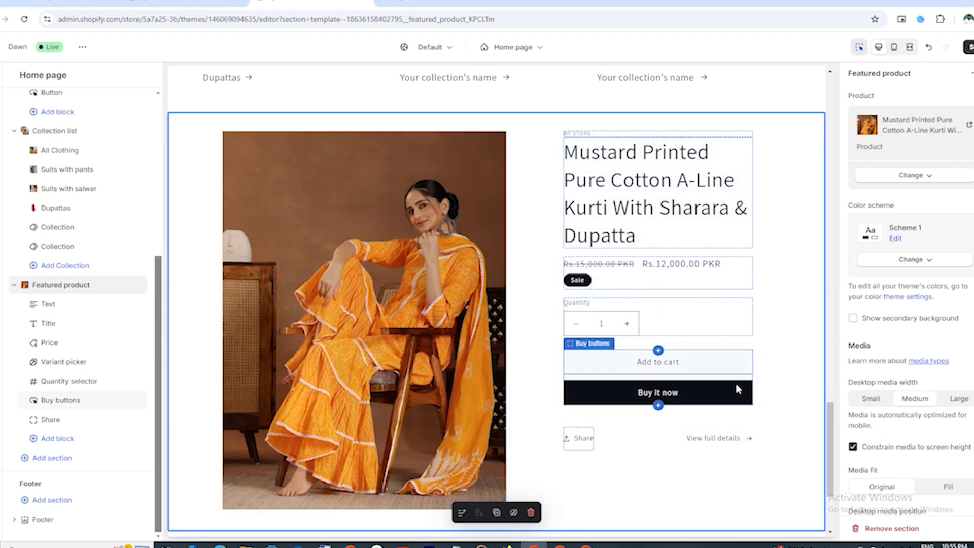
click(968, 46)
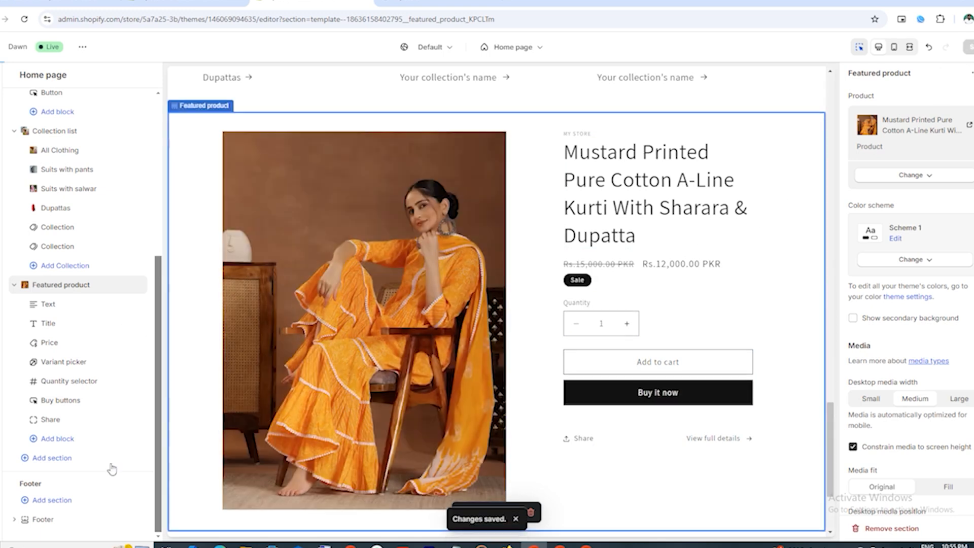
Add a Featured collection section below the featured product and assign the Suits with salwar collection to it
click(51, 458)
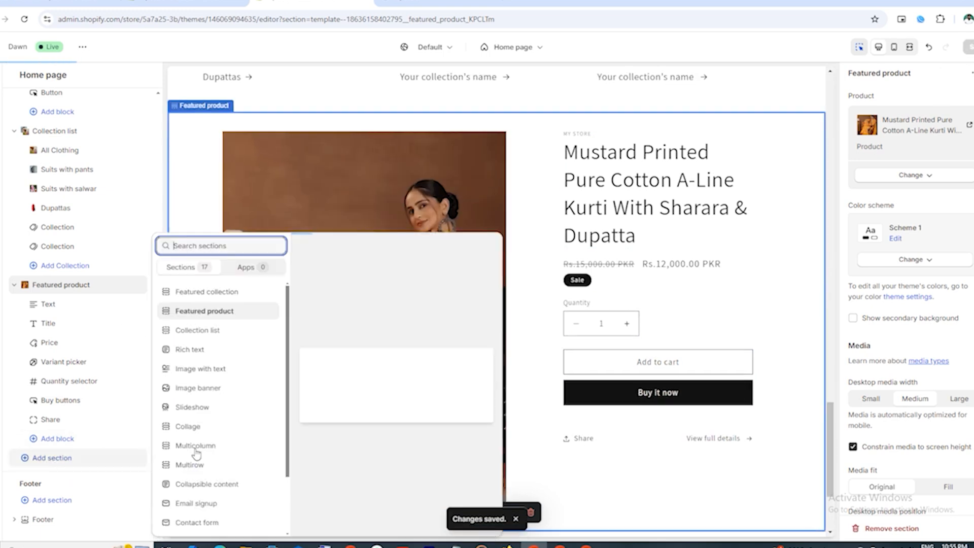
click(219, 294)
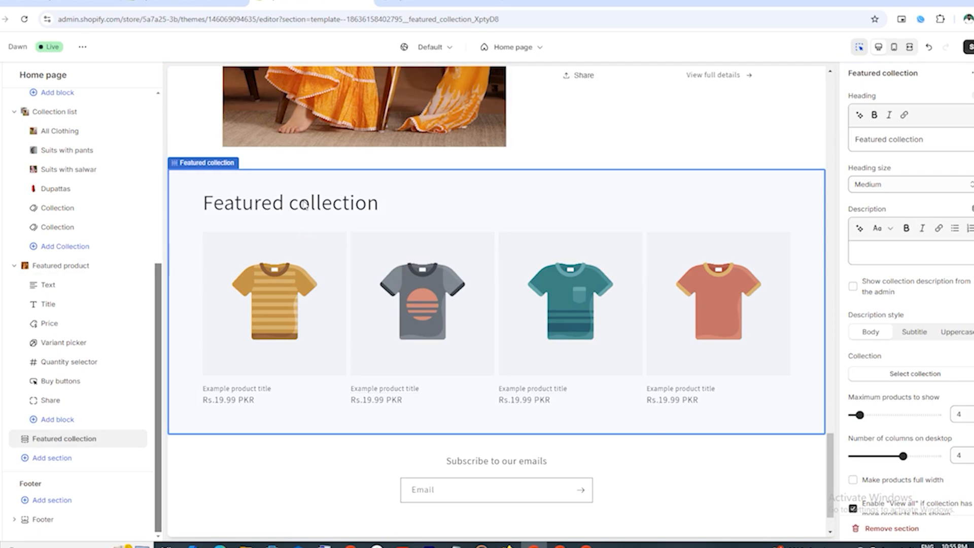
click(927, 141)
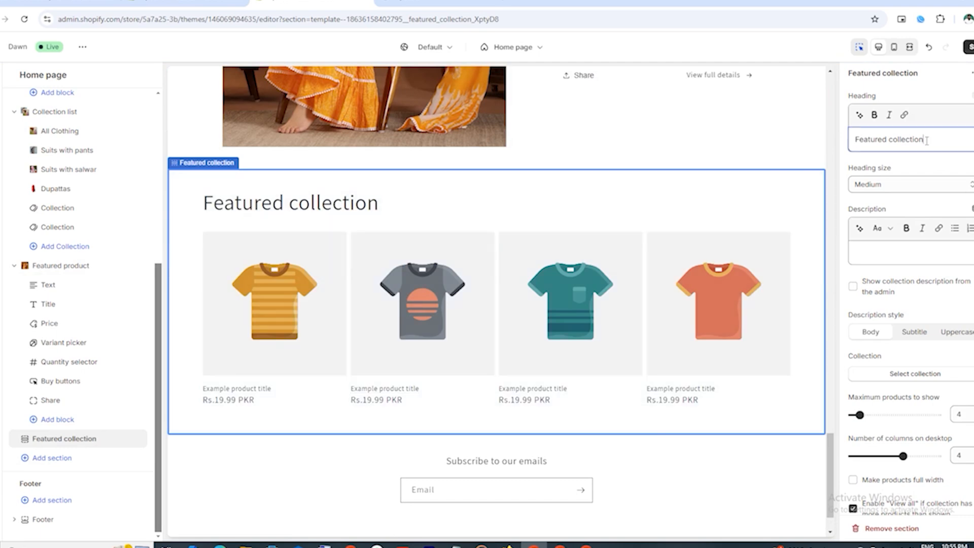
drag(923, 140, 899, 140)
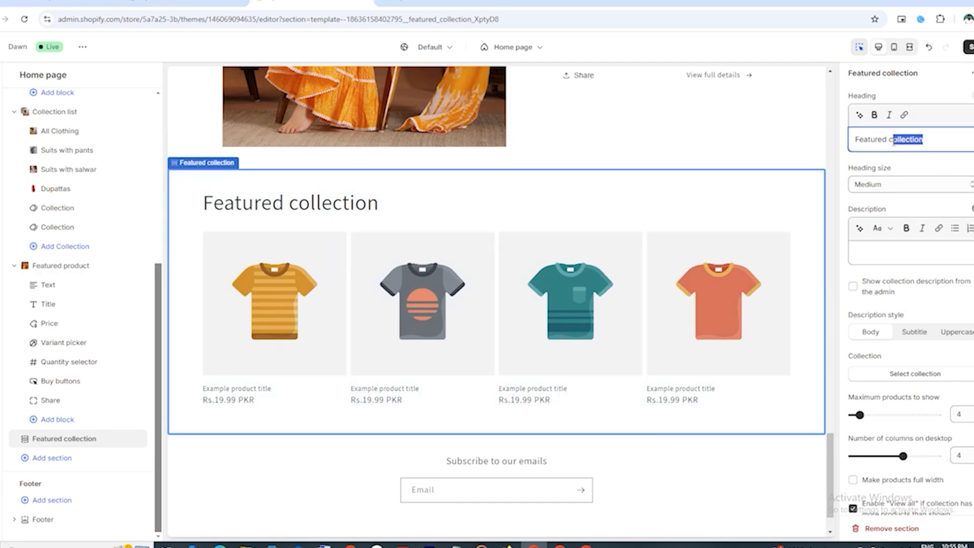
click(919, 170)
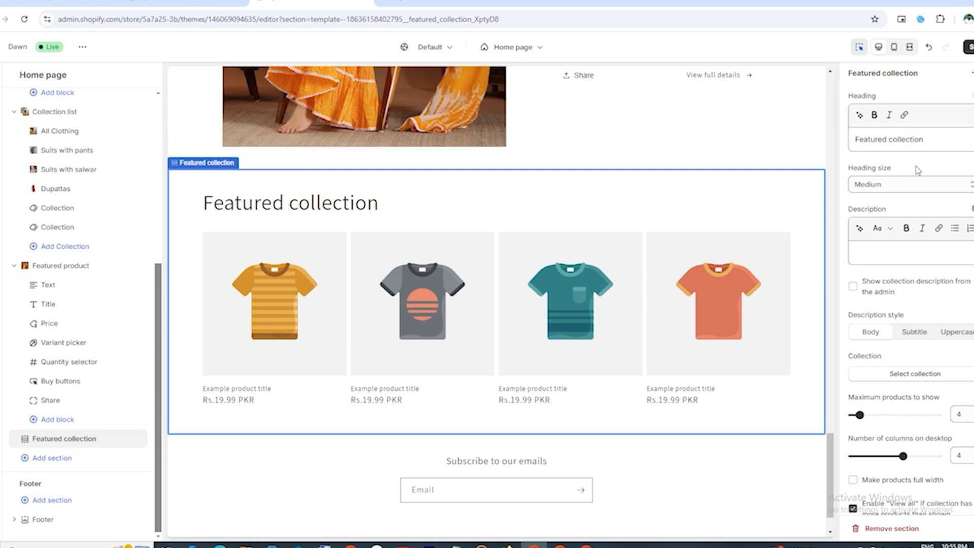
scroll(923, 175, down, 3)
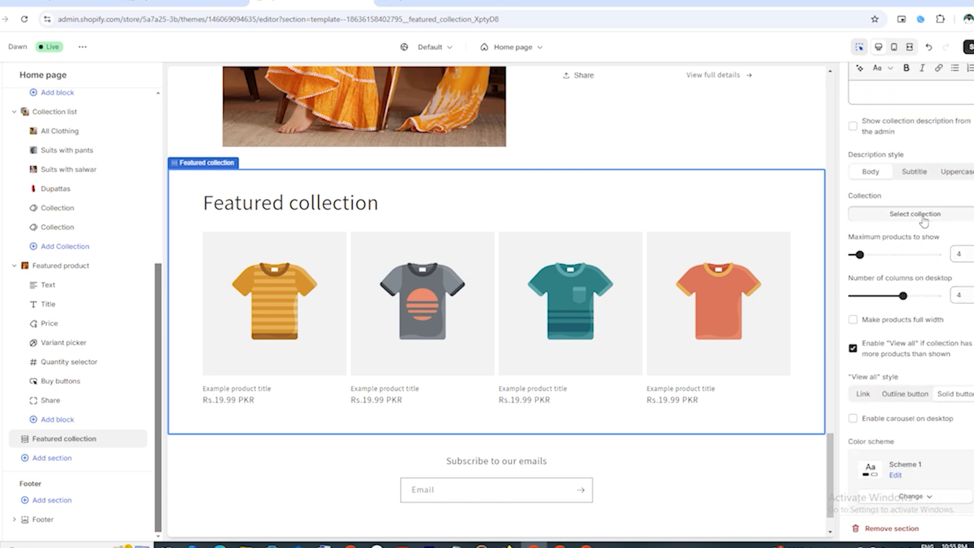
click(924, 214)
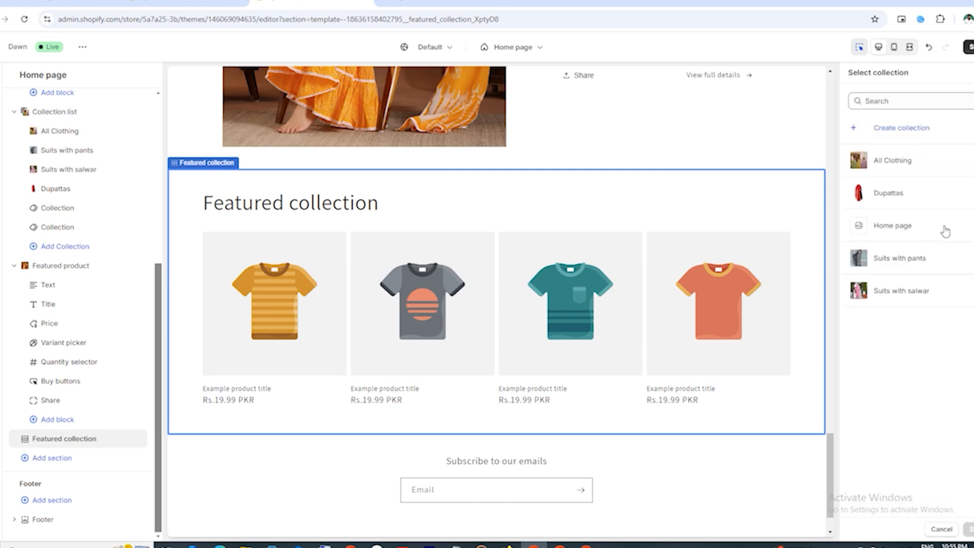
click(898, 301)
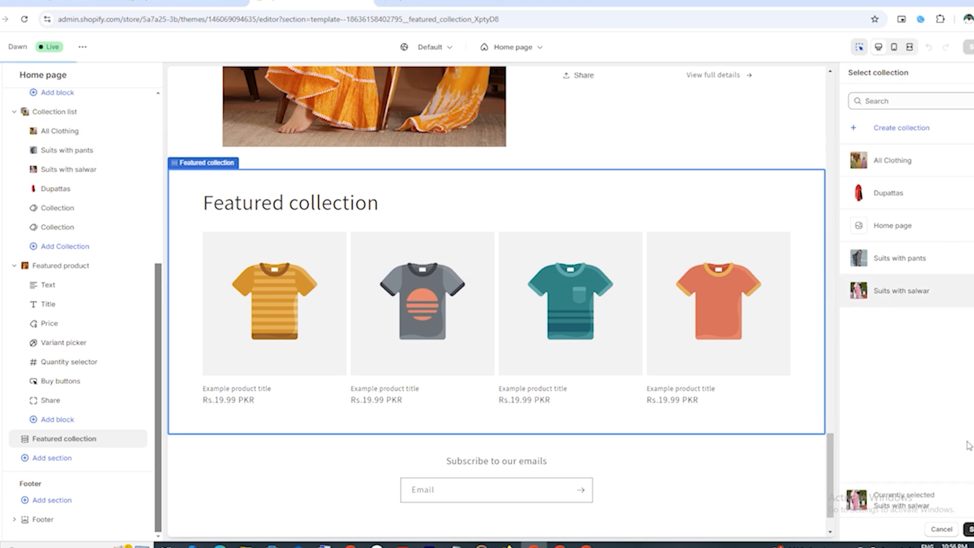
click(969, 529)
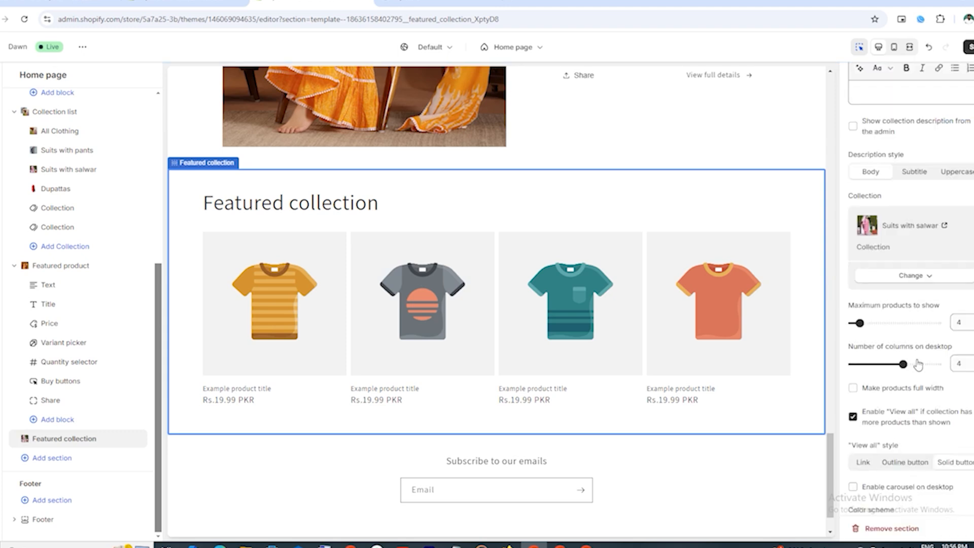
Replace the new section's heading with the copied collection name "Suits with salwar" in bold and save the changes
drag(893, 198, 940, 233)
right_click(922, 231)
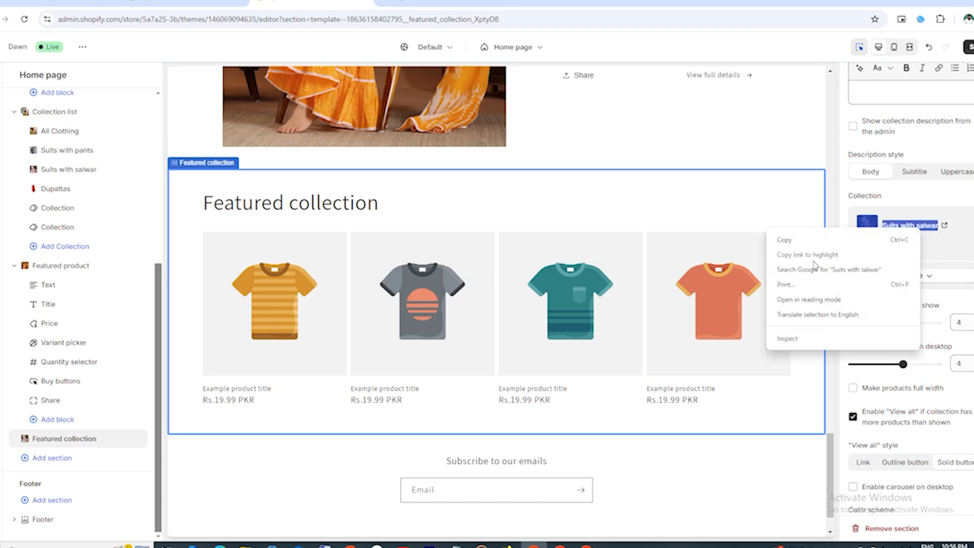
click(781, 241)
scroll(903, 231, up, 3)
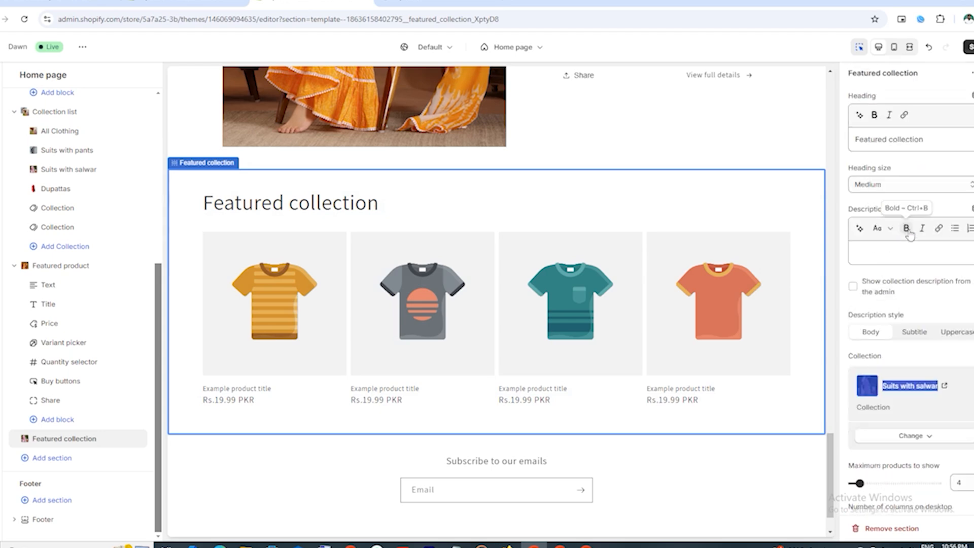
triple_click(896, 145)
key(ctrl+v)
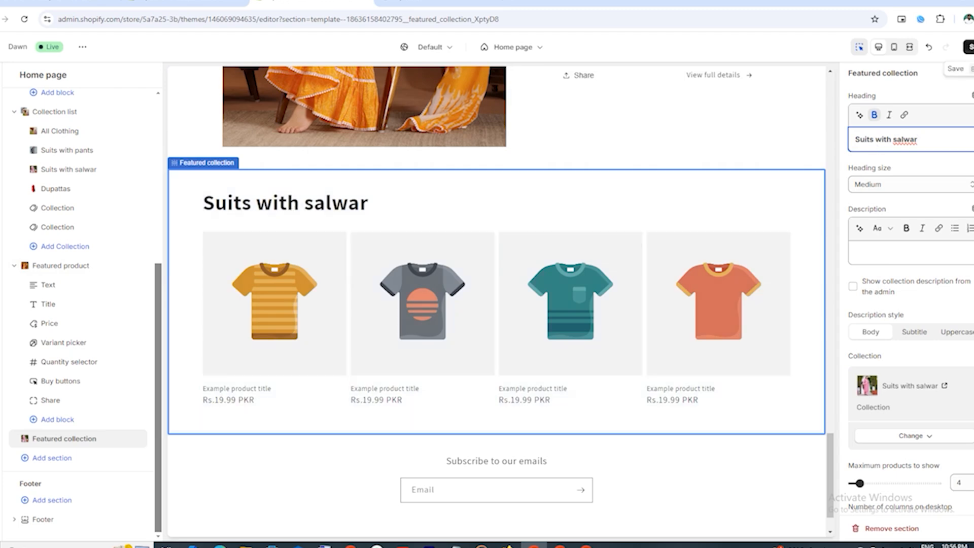
click(969, 47)
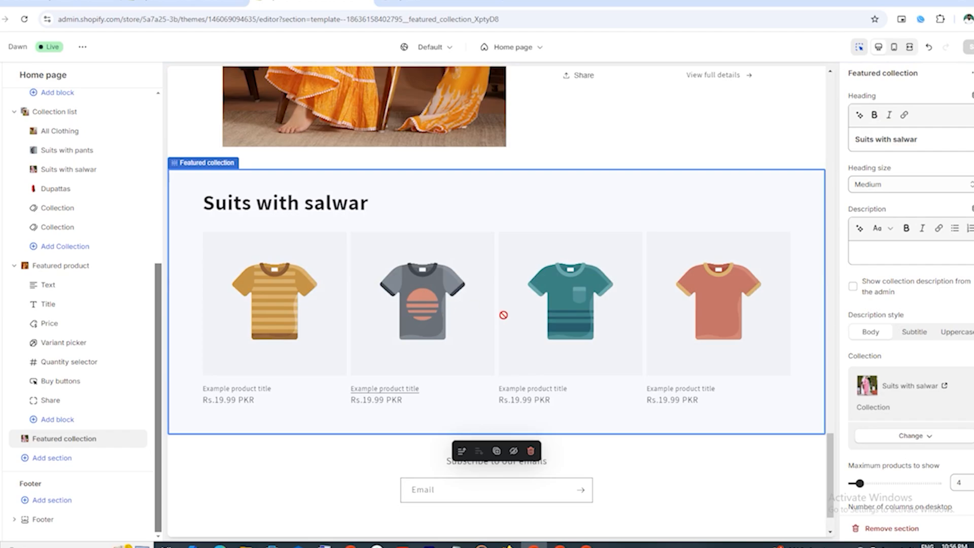
Go to the mustard kurti's product page, add the product to the Suits with salwar collection and save it
scroll(487, 319, up, 15)
click(240, 3)
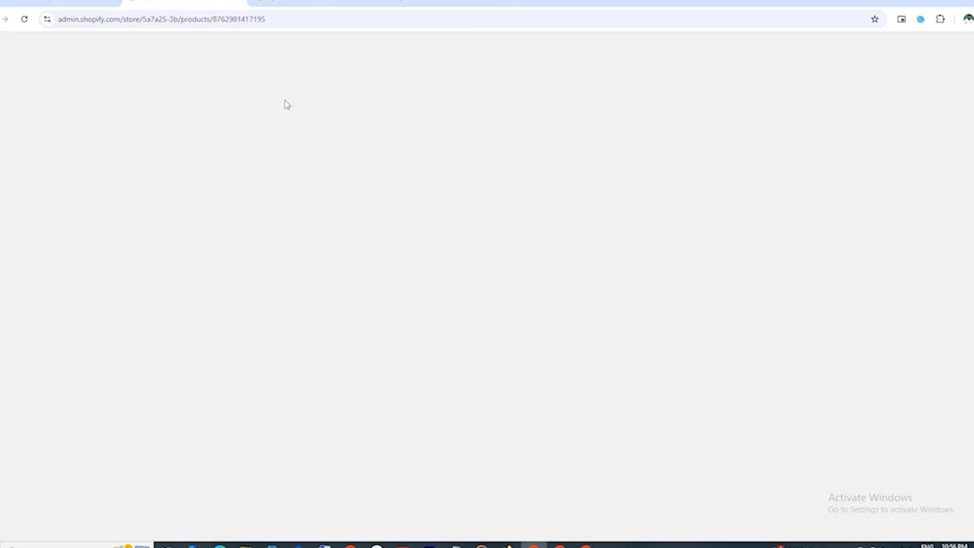
scroll(787, 343, down, 5)
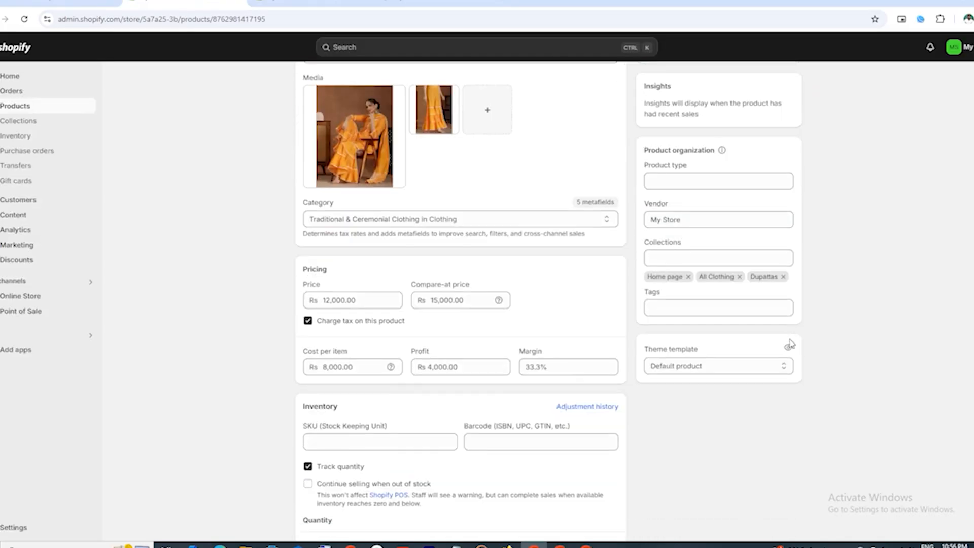
click(683, 303)
click(692, 252)
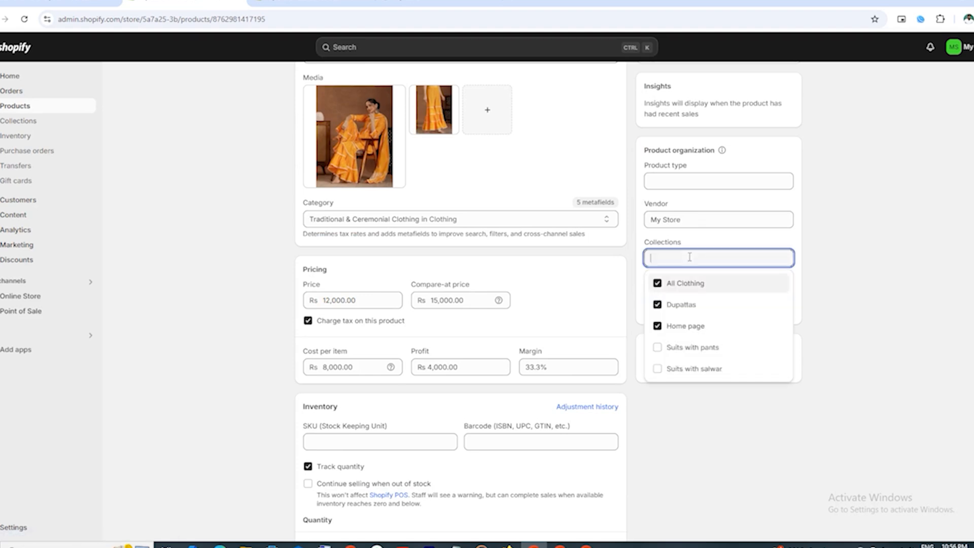
click(669, 369)
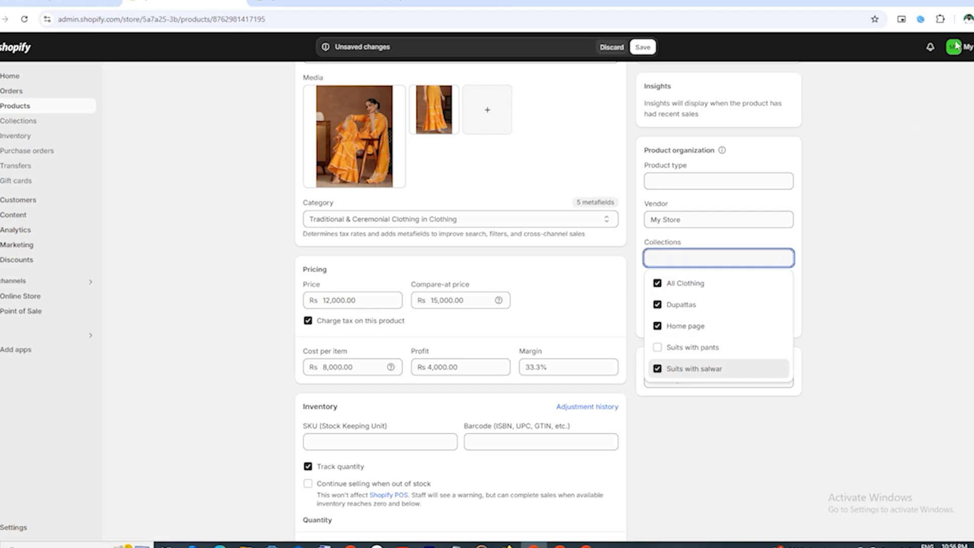
click(637, 50)
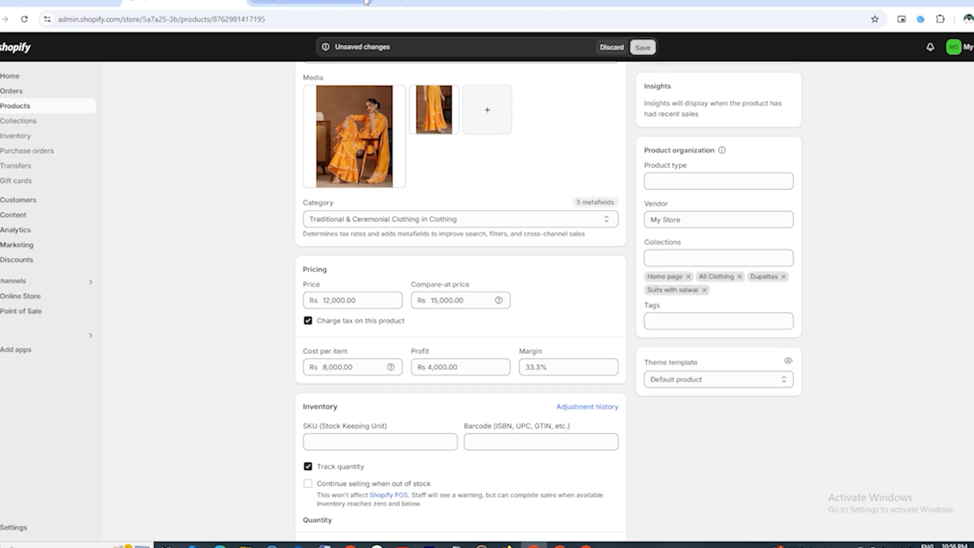
Return to the home page theme editor and check which products the Suits with salwar section displays
click(439, 2)
click(320, 2)
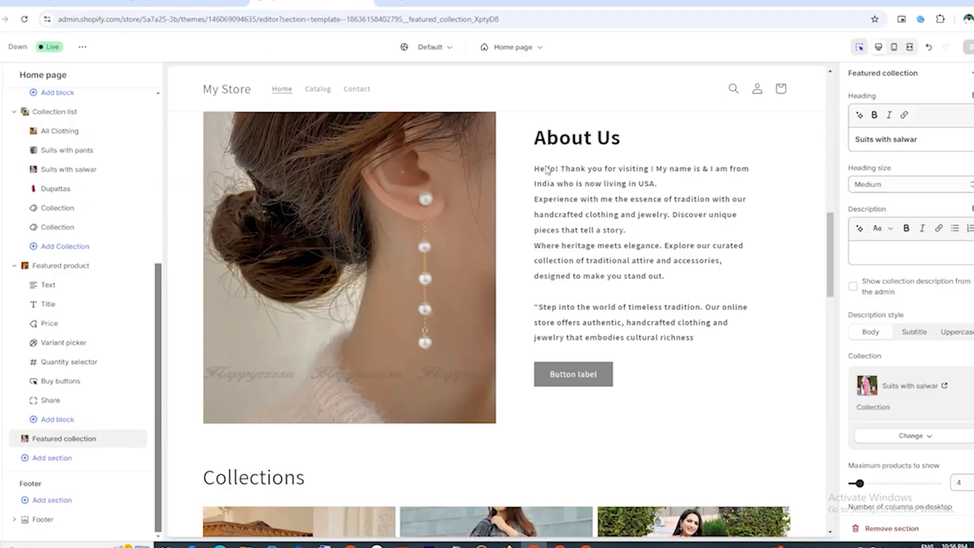
scroll(780, 300, down, 15)
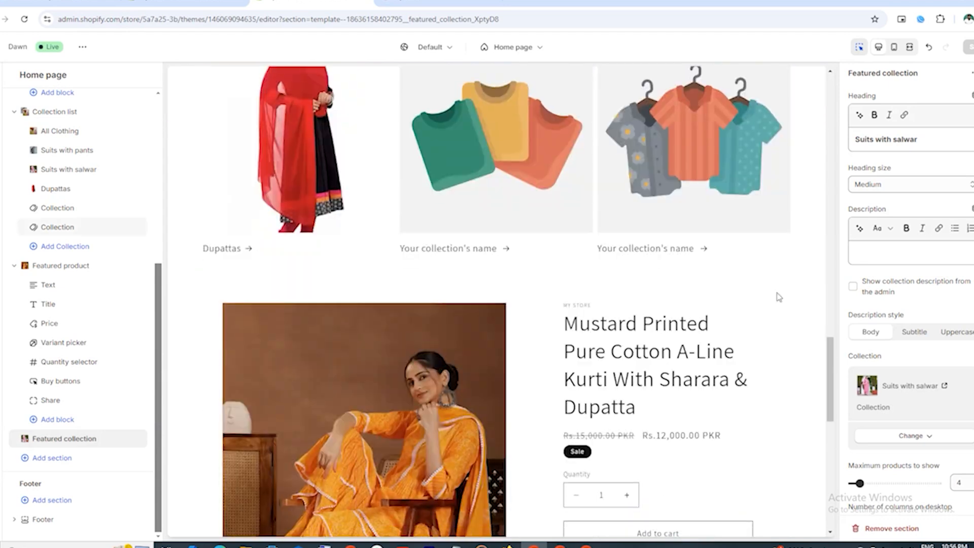
scroll(780, 298, down, 10)
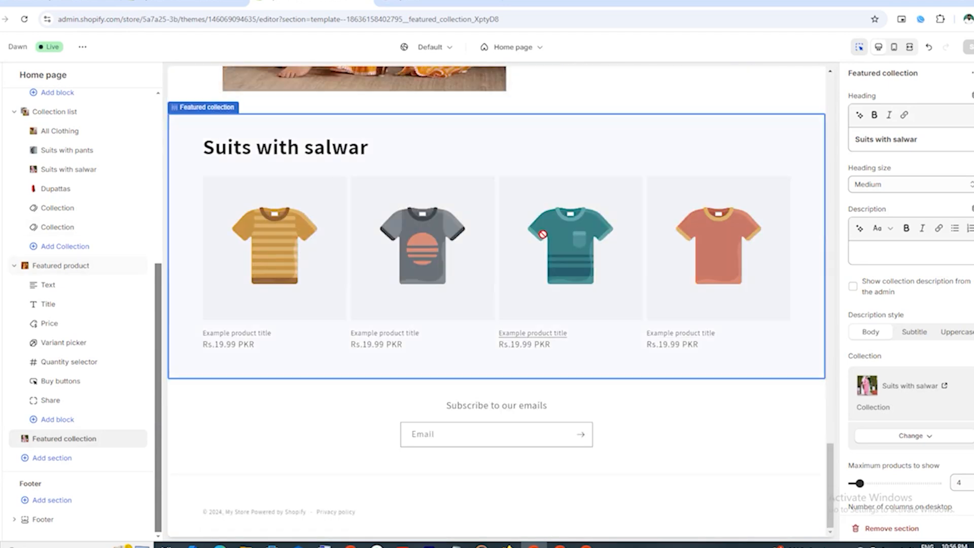
scroll(543, 234, up, 2)
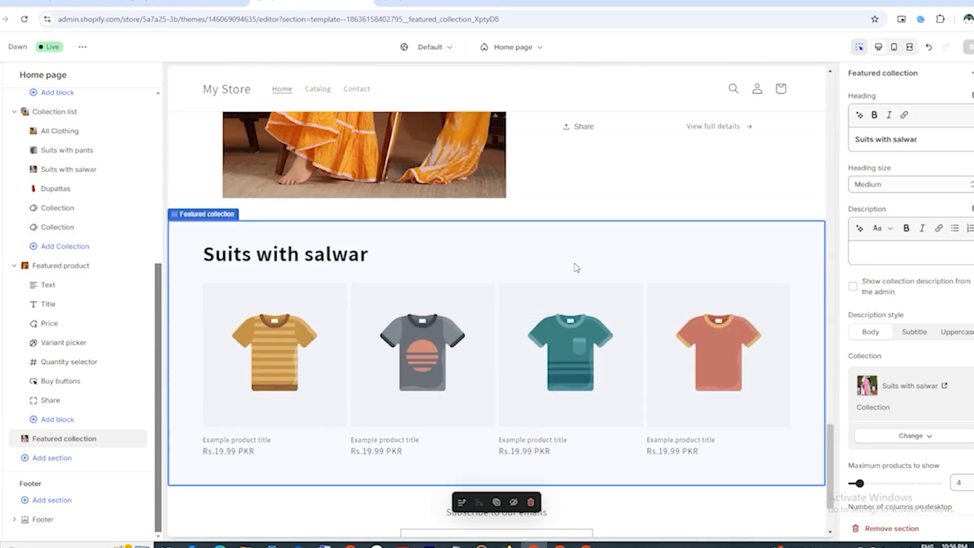
scroll(576, 267, down, 2)
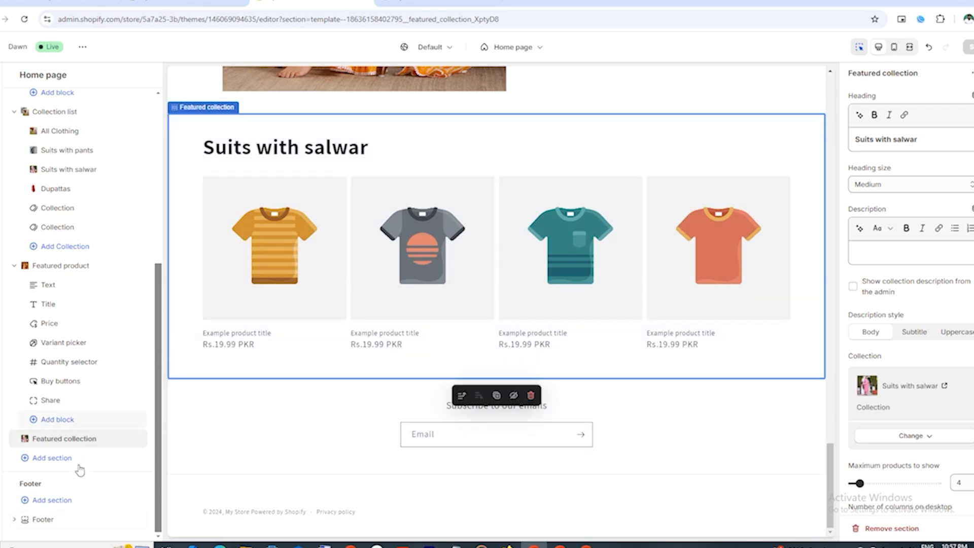
Add a second Featured collection section showing the Dupattas collection, with the heading "Dupattas", and save
click(55, 462)
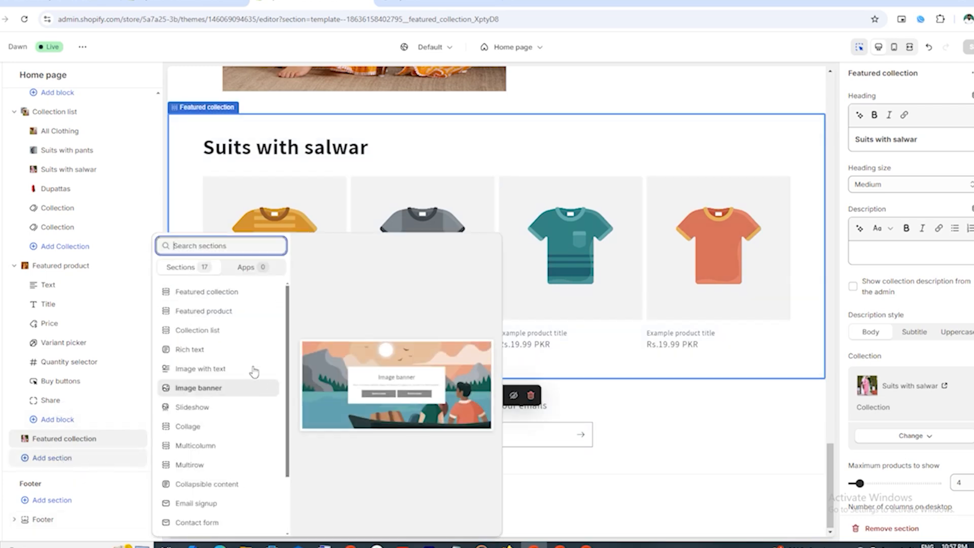
click(223, 298)
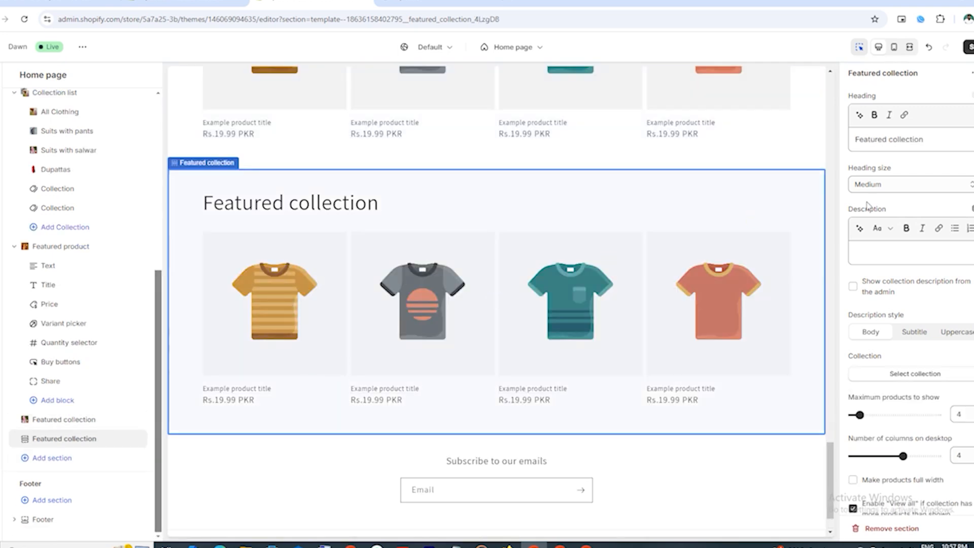
scroll(963, 282, down, 6)
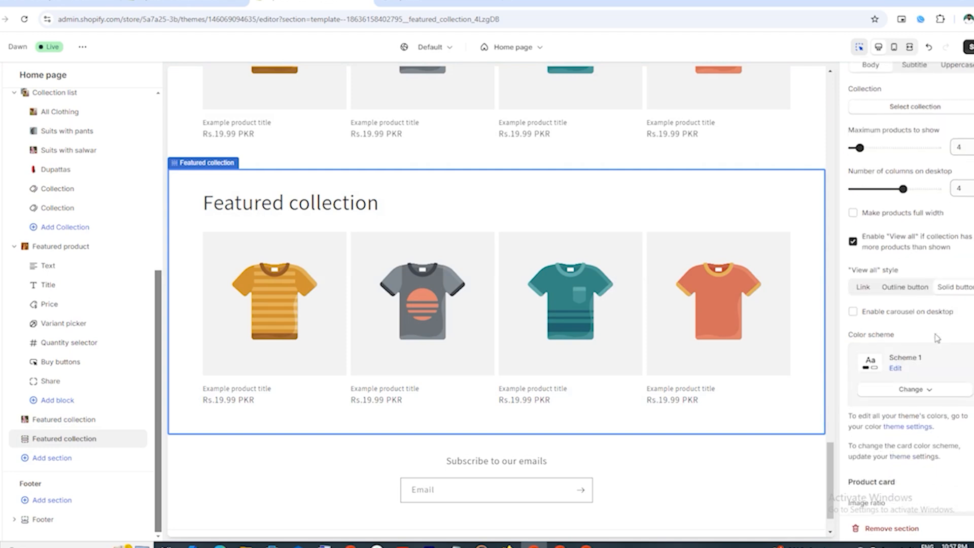
scroll(937, 335, up, 4)
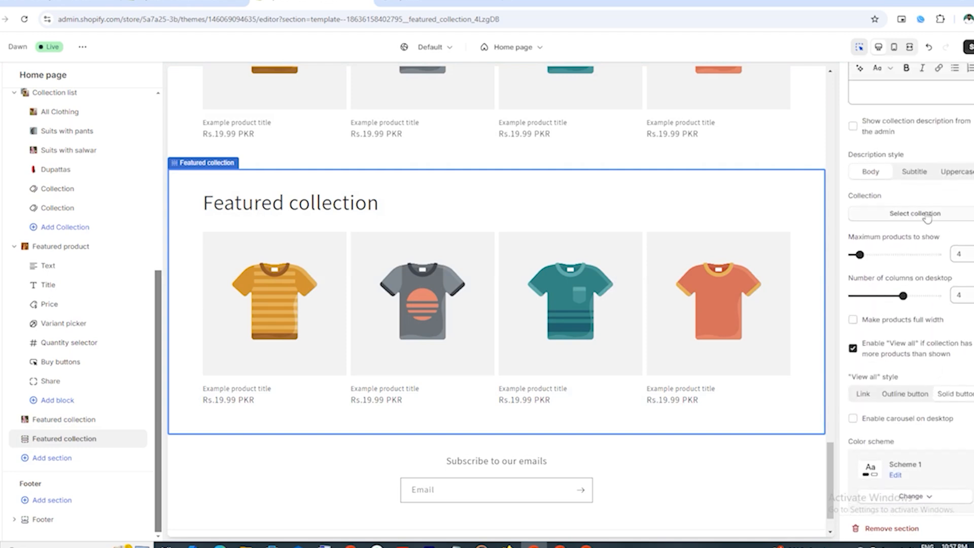
click(923, 216)
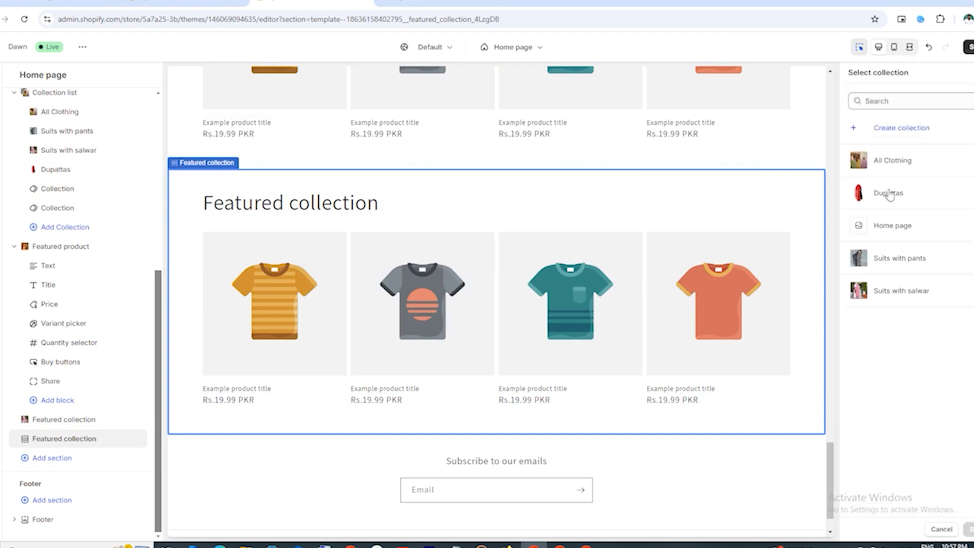
click(890, 194)
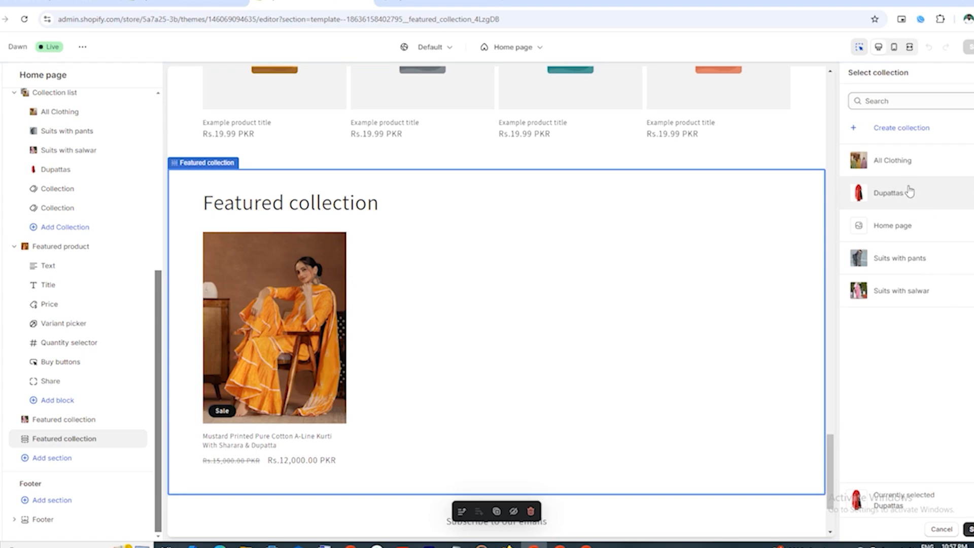
click(907, 191)
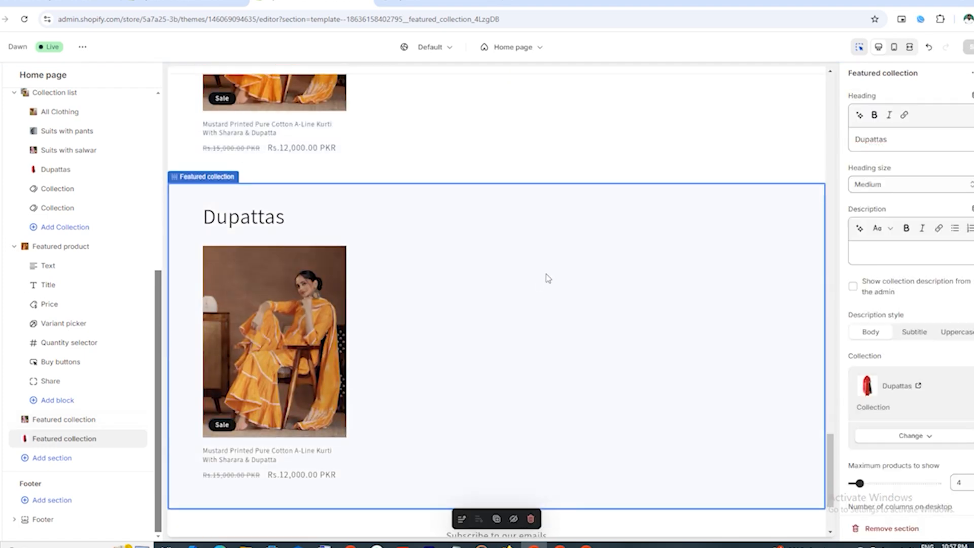
Review the Suits with salwar and Dupattas featured collection sections in the home page preview
scroll(431, 233, up, 4)
scroll(348, 252, down, 4)
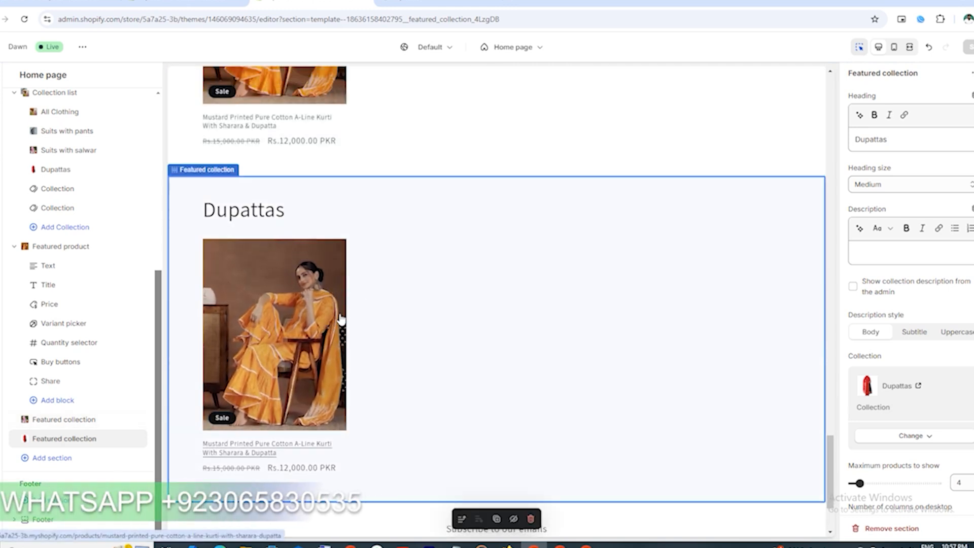
scroll(279, 228, up, 2)
scroll(279, 229, up, 4)
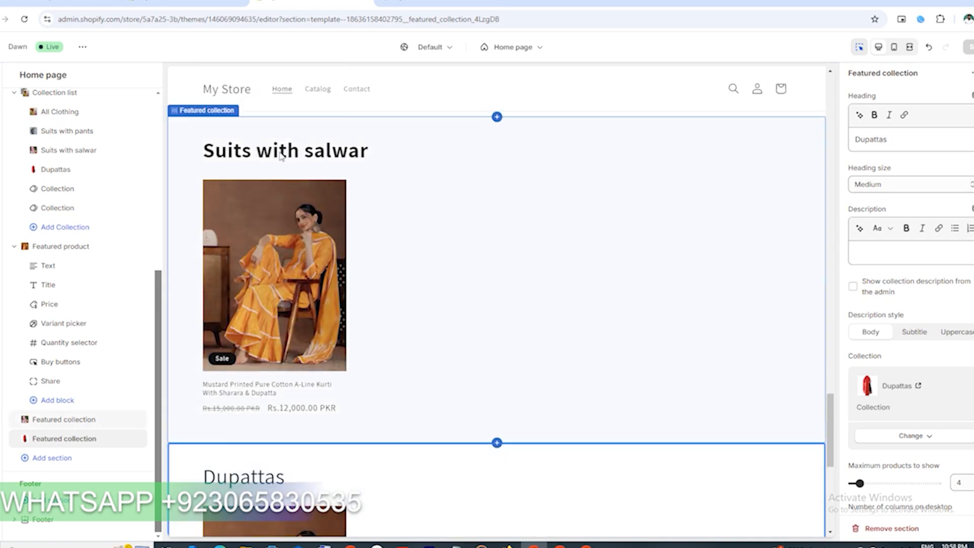
Look over the home page preview from the About Us section down to the Dupattas section and email signup
scroll(297, 250, up, 10)
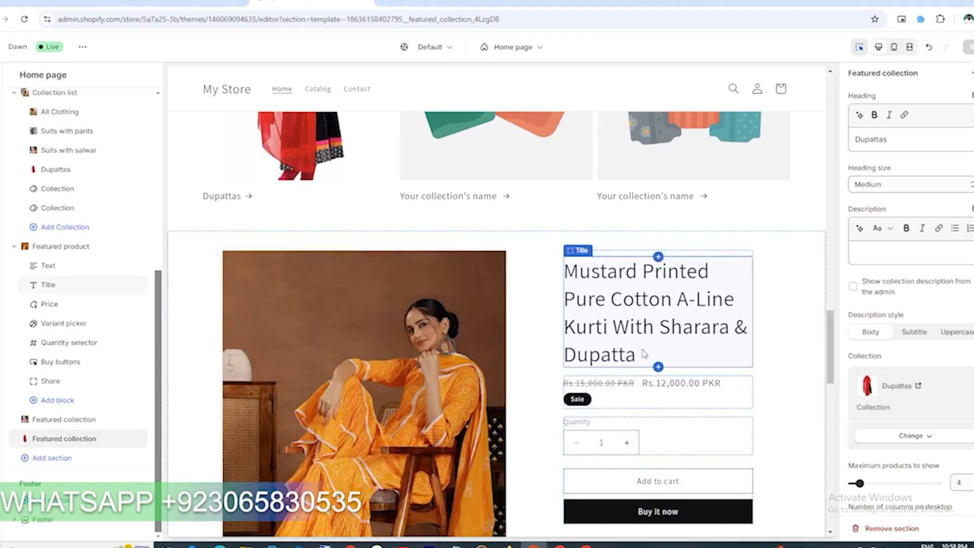
scroll(658, 342, up, 6)
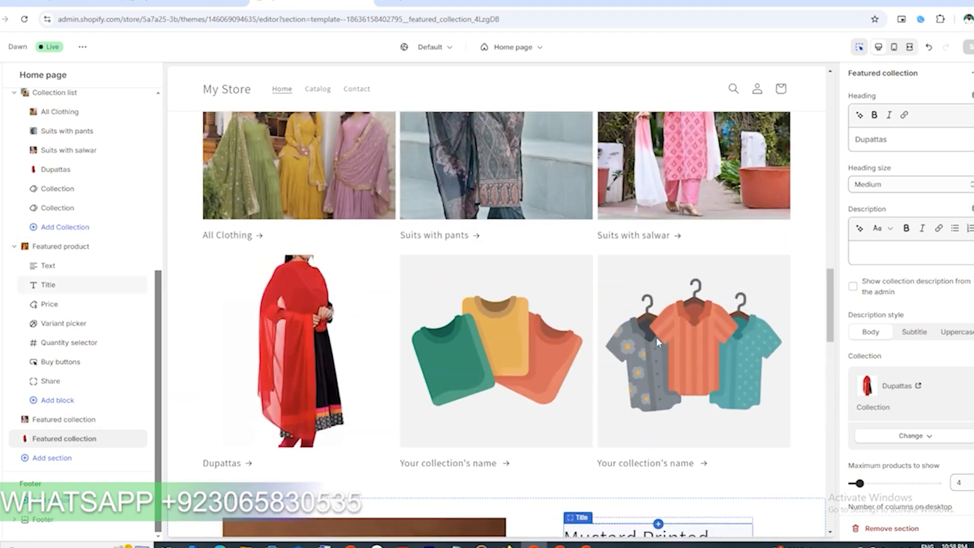
scroll(658, 342, up, 8)
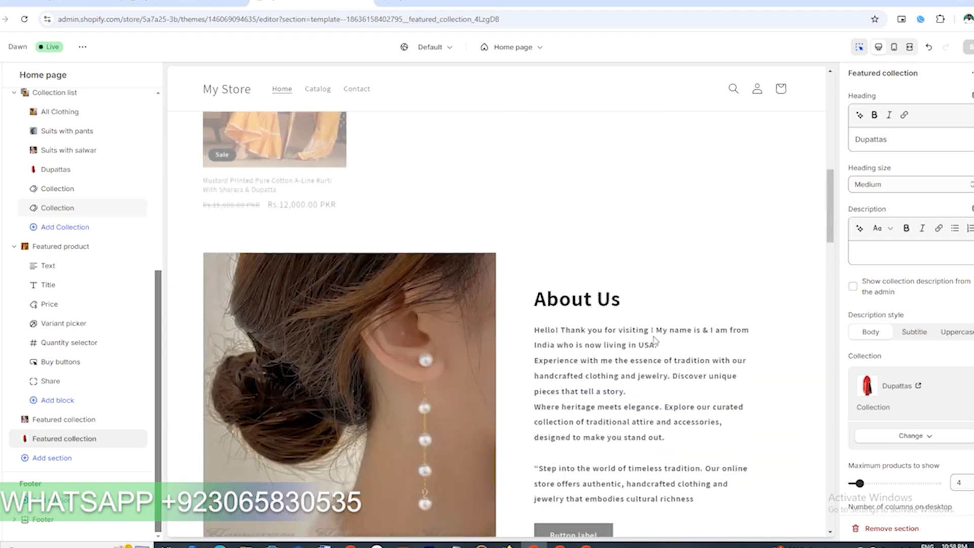
scroll(653, 340, down, 8)
scroll(653, 340, down, 15)
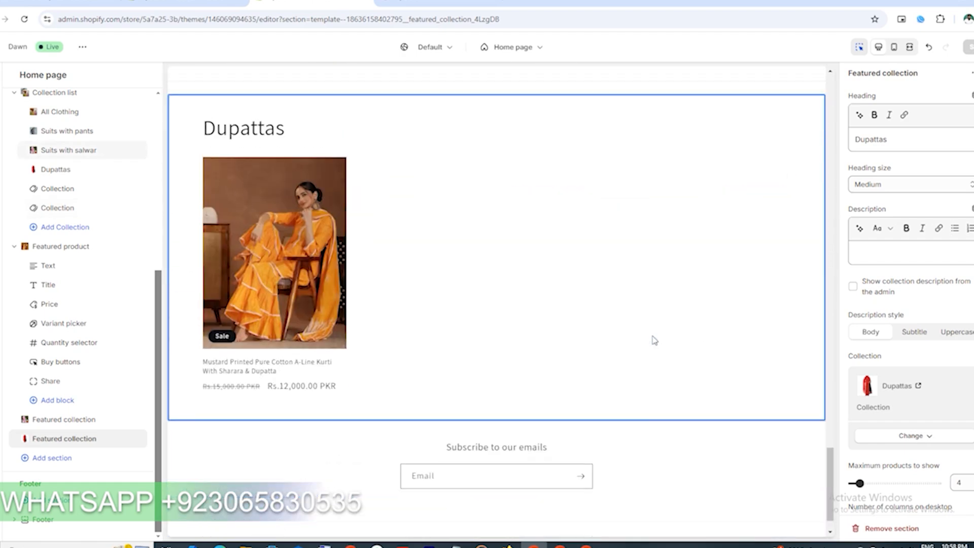
scroll(654, 340, up, 10)
Switch to the live storefront and review the home page from the welcome banner down to the Dupattas section
click(467, 4)
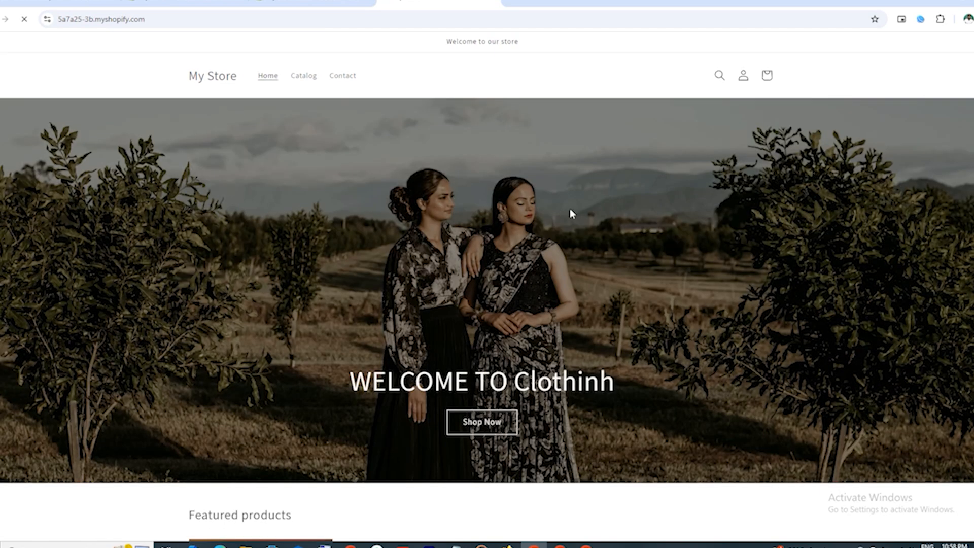
scroll(515, 241, down, 7)
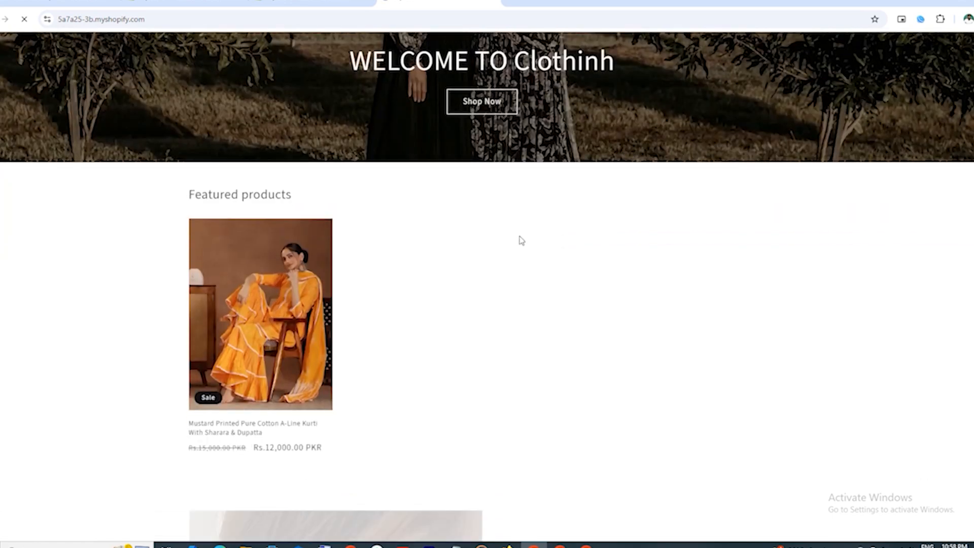
scroll(274, 256, down, 6)
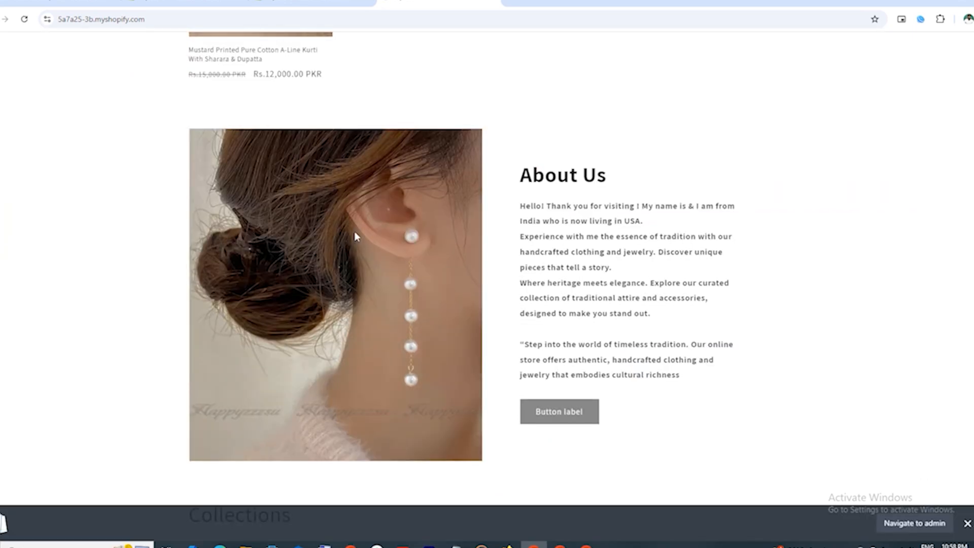
scroll(356, 237, up, 5)
scroll(356, 237, up, 2)
scroll(380, 278, down, 7)
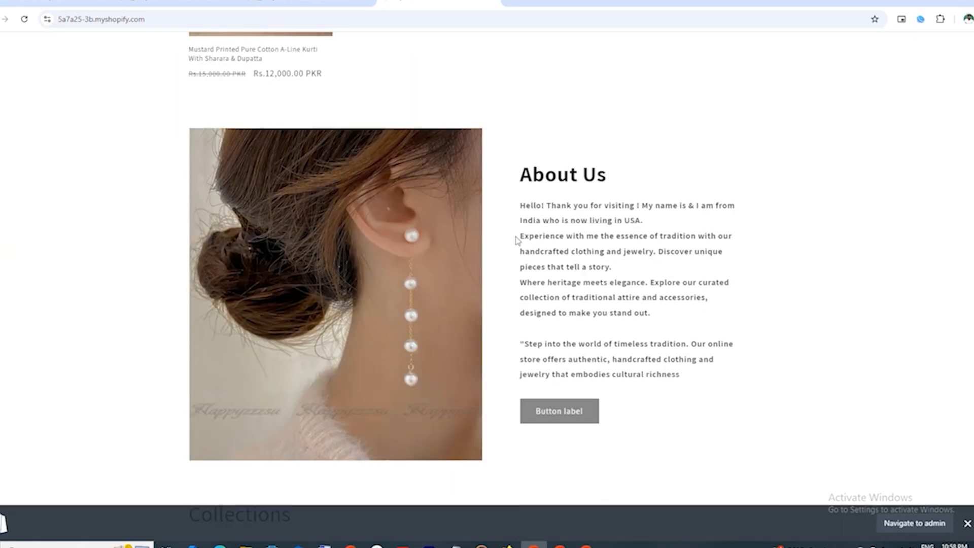
scroll(491, 285, down, 9)
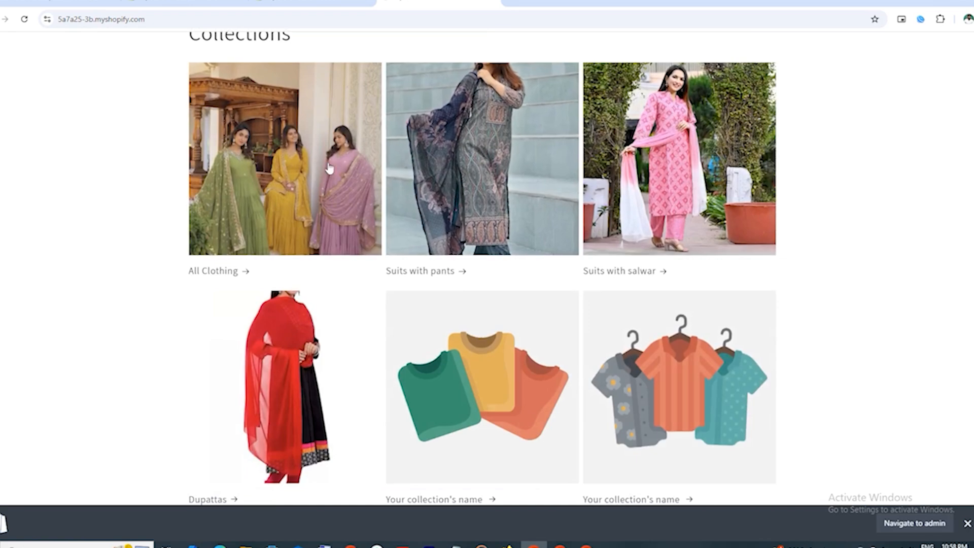
scroll(461, 225, down, 12)
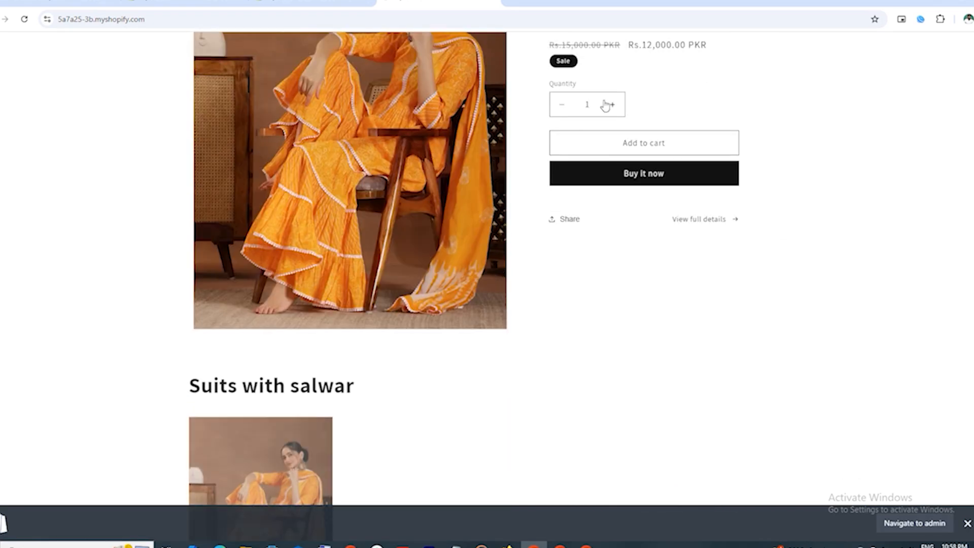
scroll(453, 274, down, 7)
scroll(437, 270, up, 4)
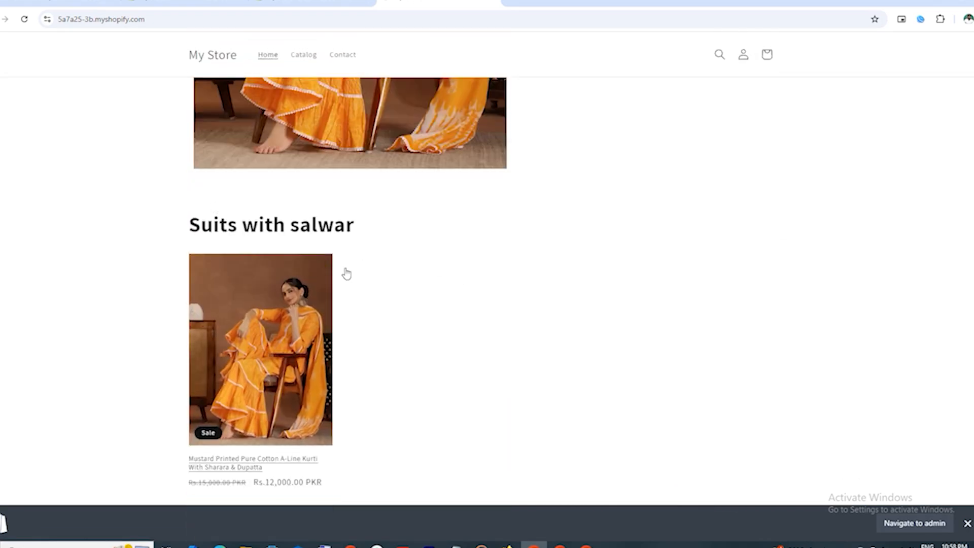
scroll(283, 229, down, 7)
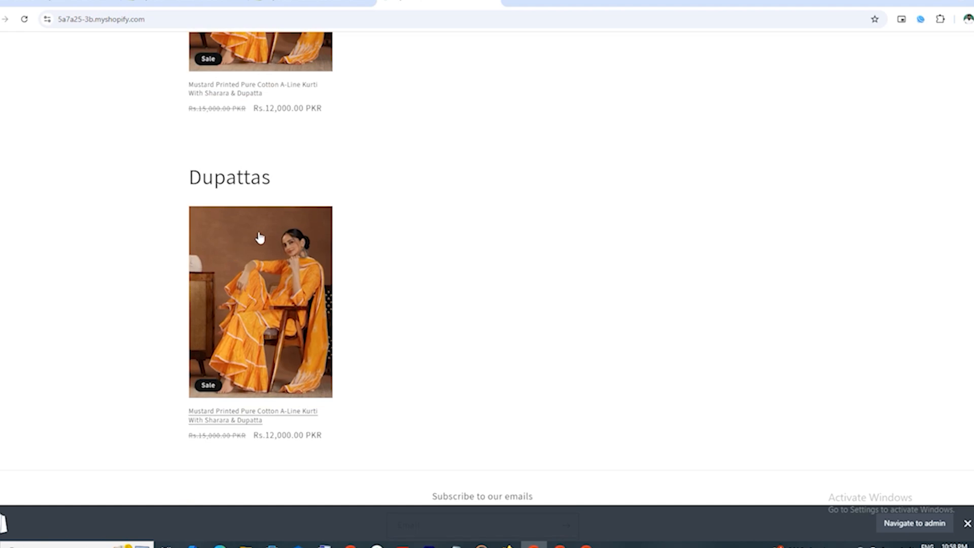
scroll(274, 256, down, 2)
scroll(283, 261, up, 20)
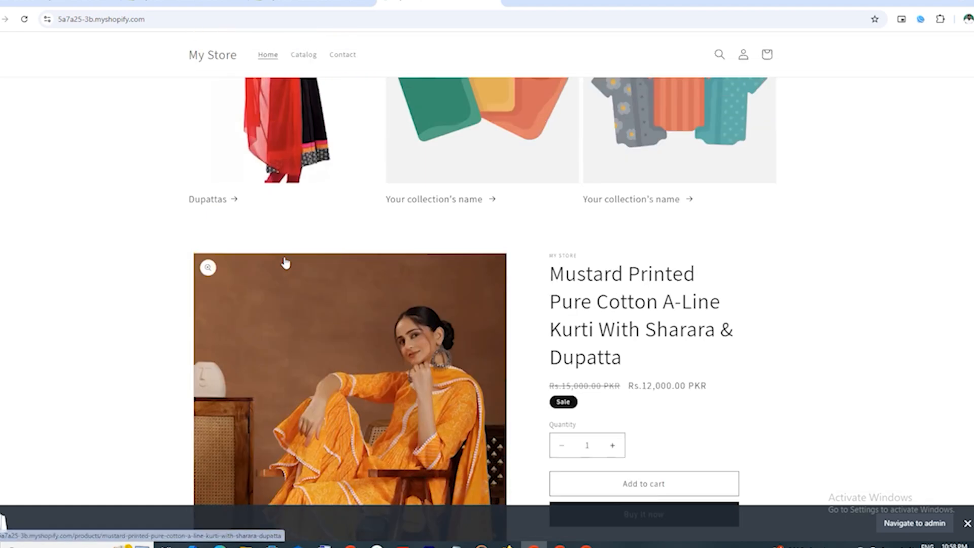
scroll(326, 271, up, 6)
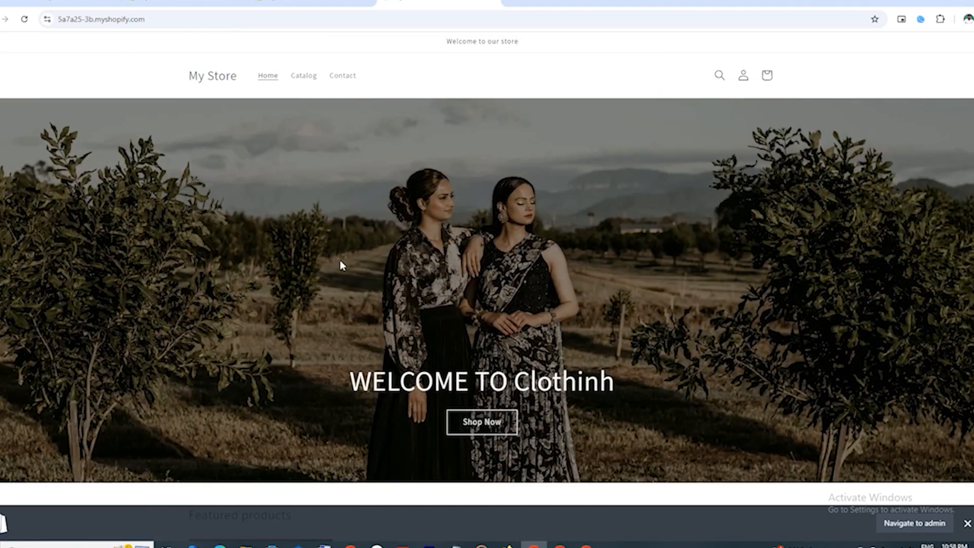
Return to the home page theme editor and set the announcement bar's color scheme to Scheme 5
click(183, 4)
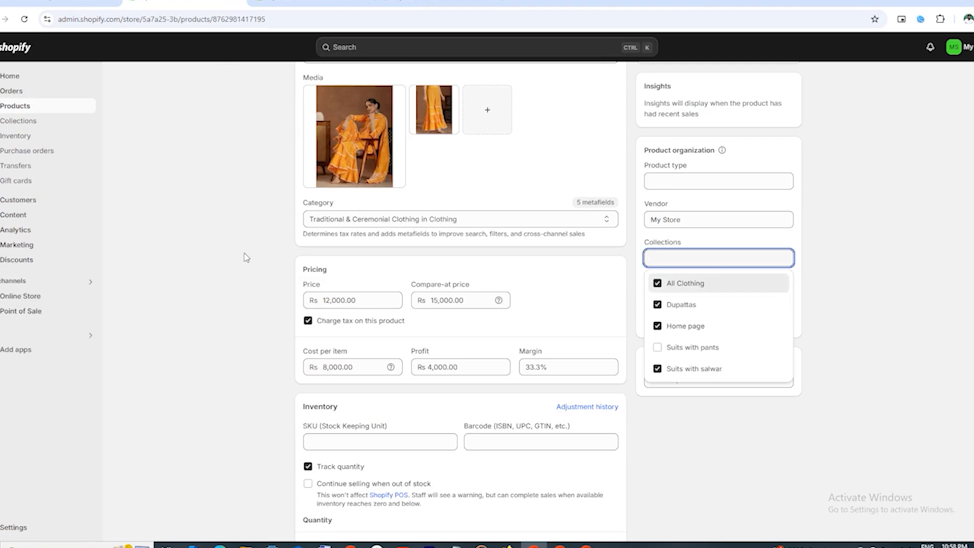
click(10, 76)
click(292, 3)
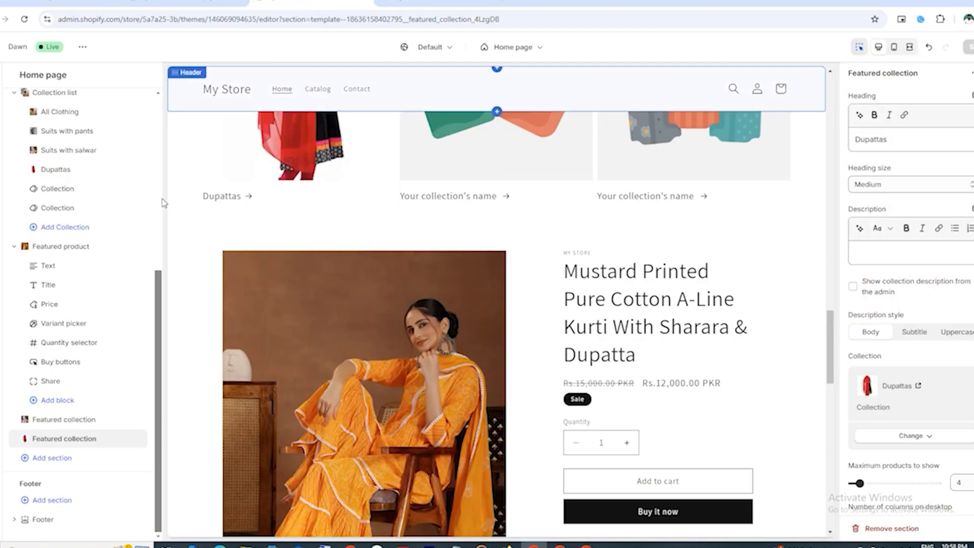
scroll(96, 220, up, 5)
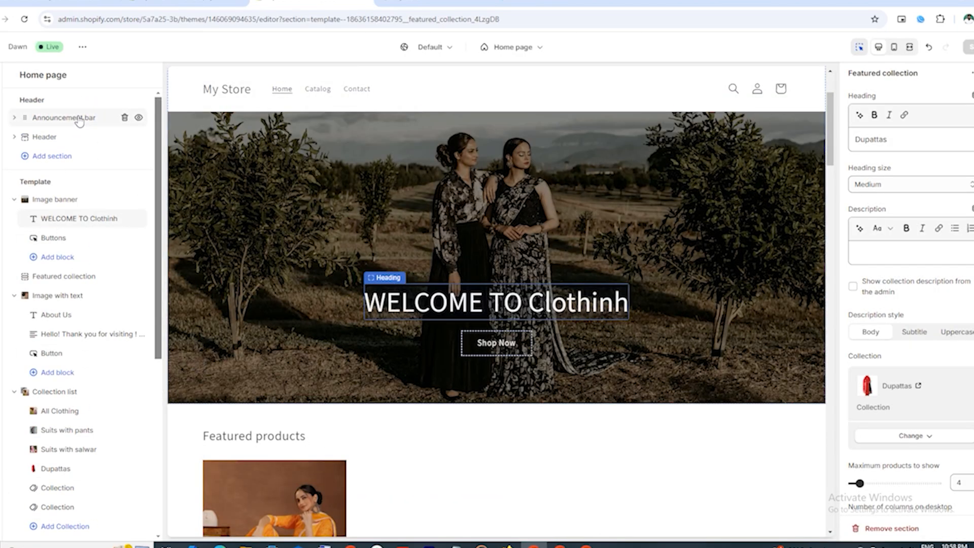
click(78, 118)
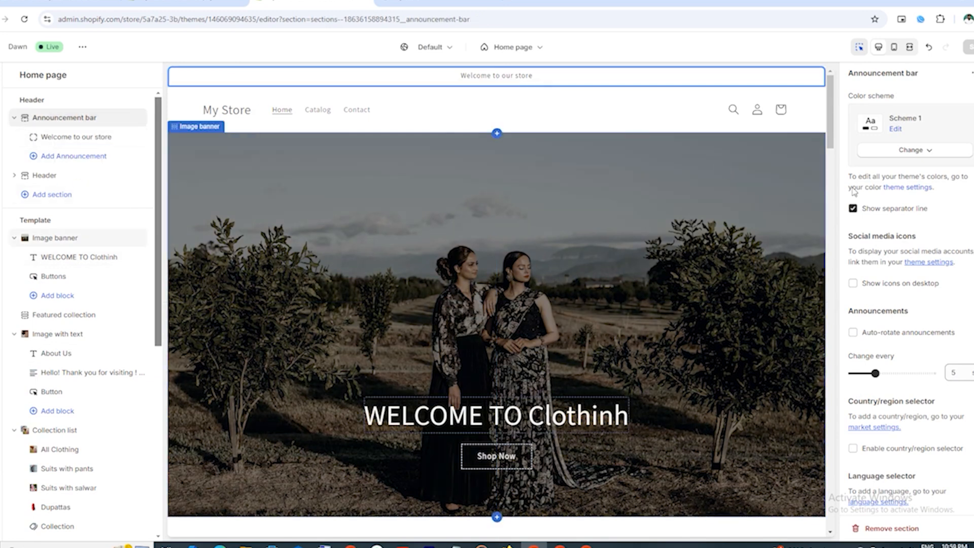
click(931, 157)
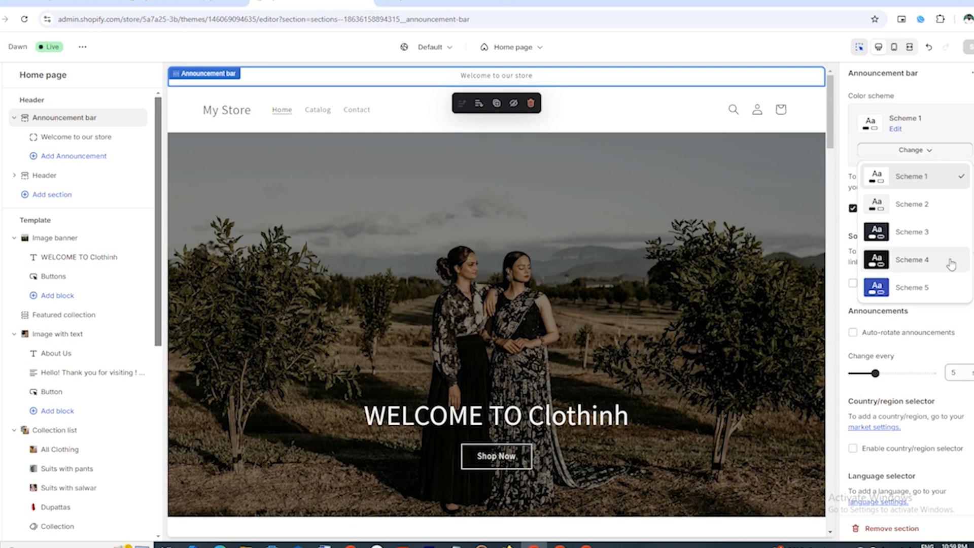
click(918, 289)
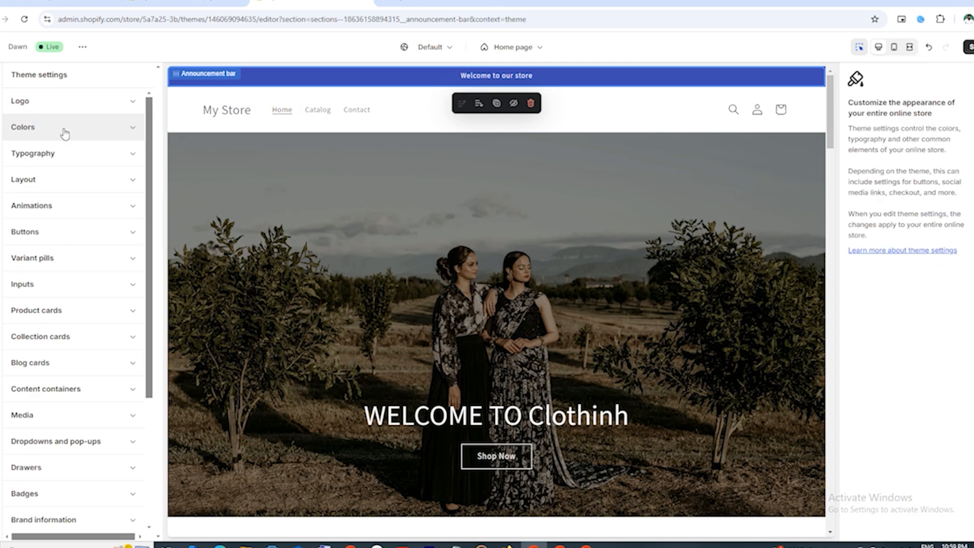
Add a new color scheme in the theme's color settings, keeping its default colors
click(71, 130)
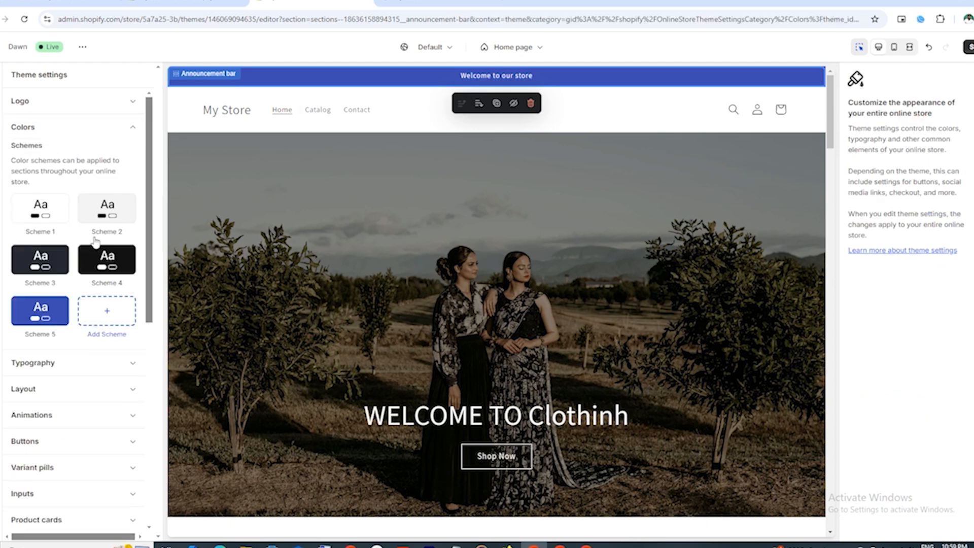
click(103, 317)
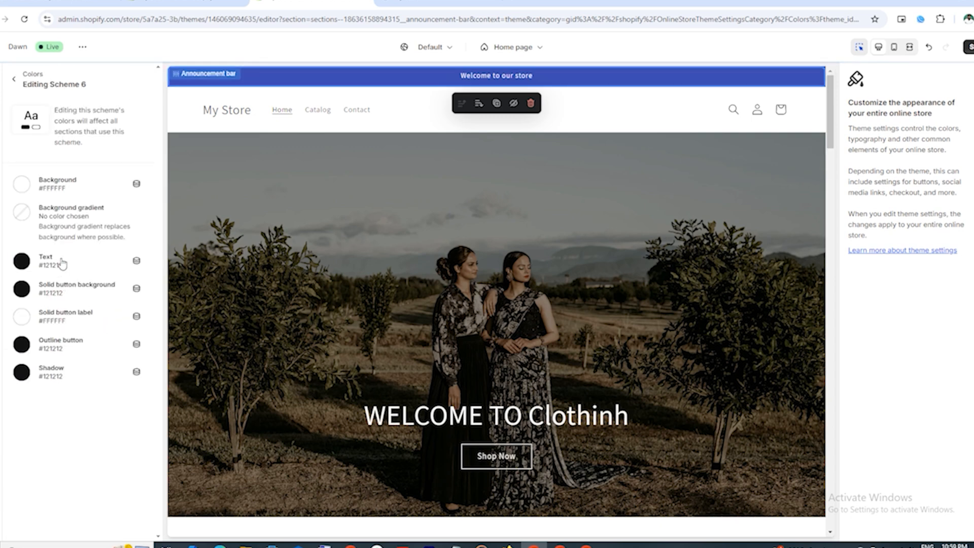
click(15, 82)
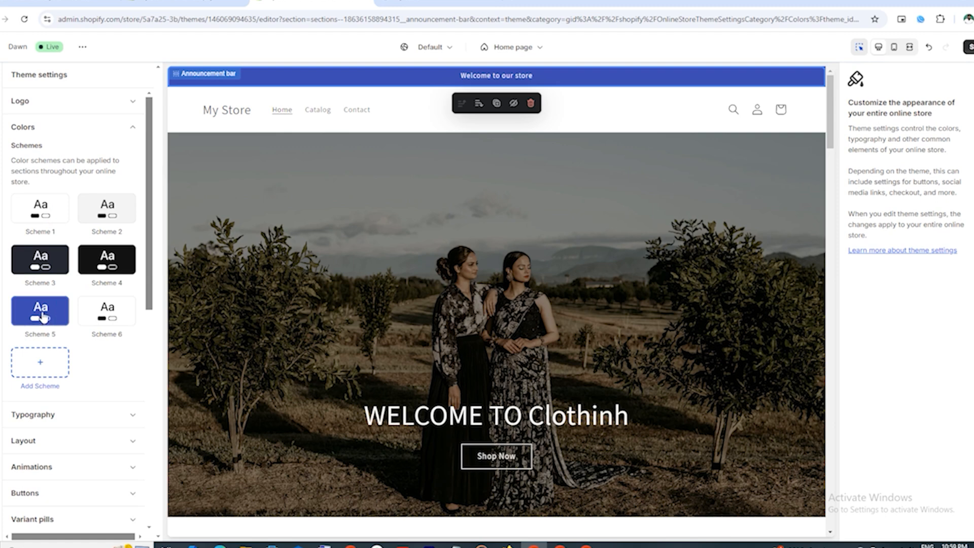
Edit Scheme 5 and set its background color to #D3367E
click(57, 318)
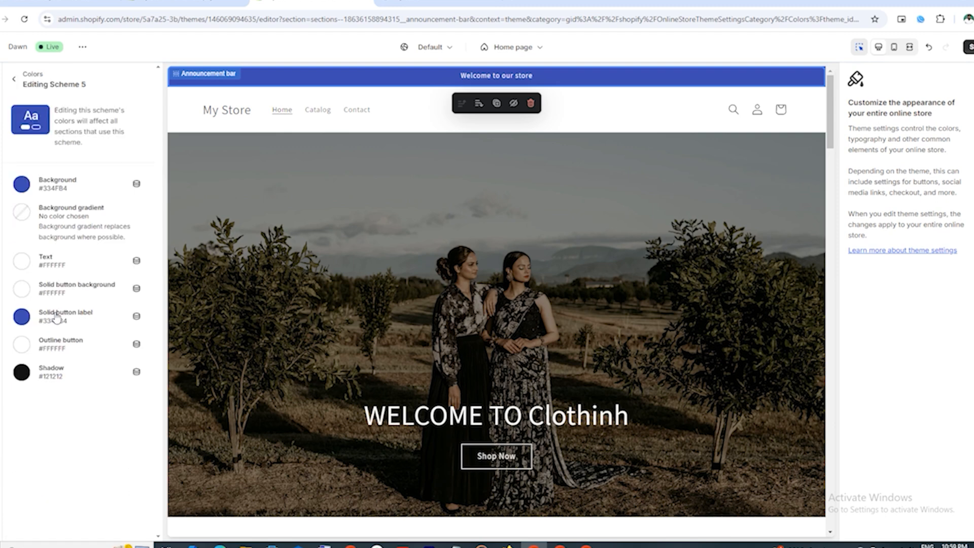
click(21, 184)
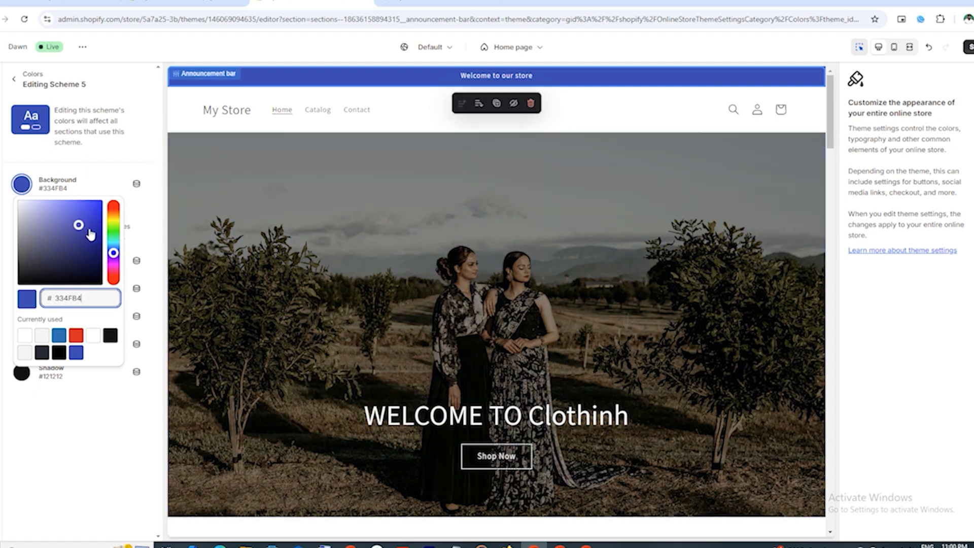
drag(85, 298, 54, 298)
right_click(55, 298)
click(76, 158)
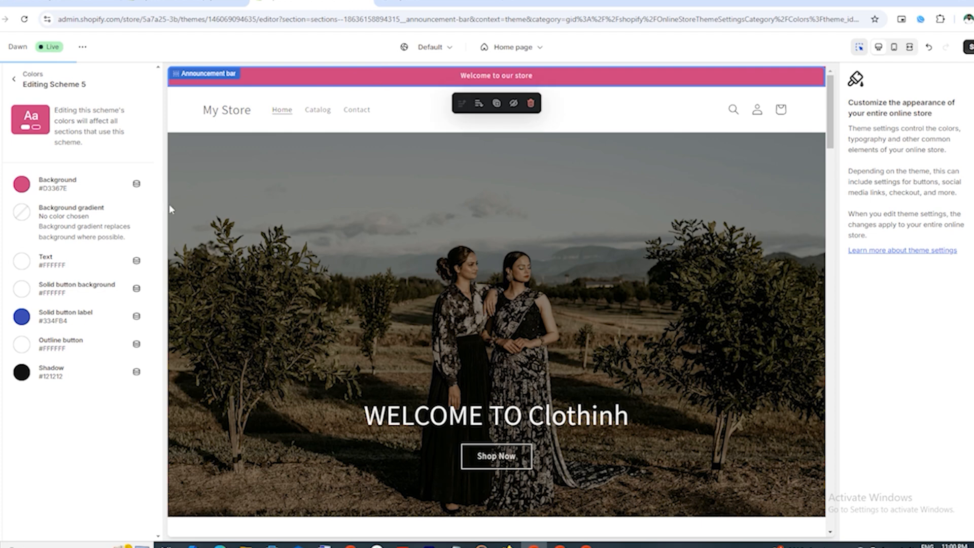
Set Scheme 5's solid button label color to the recently used pink #D3367E and save the theme
click(22, 320)
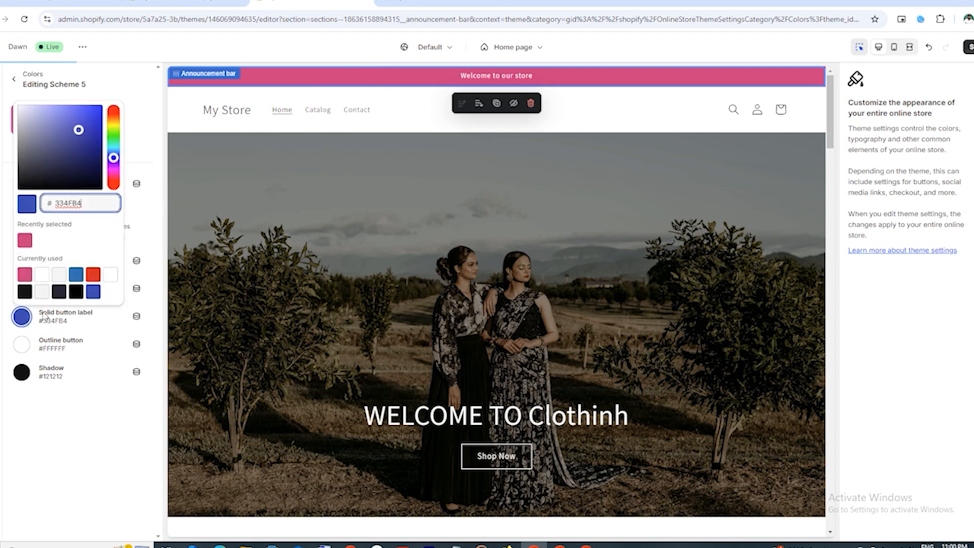
click(24, 240)
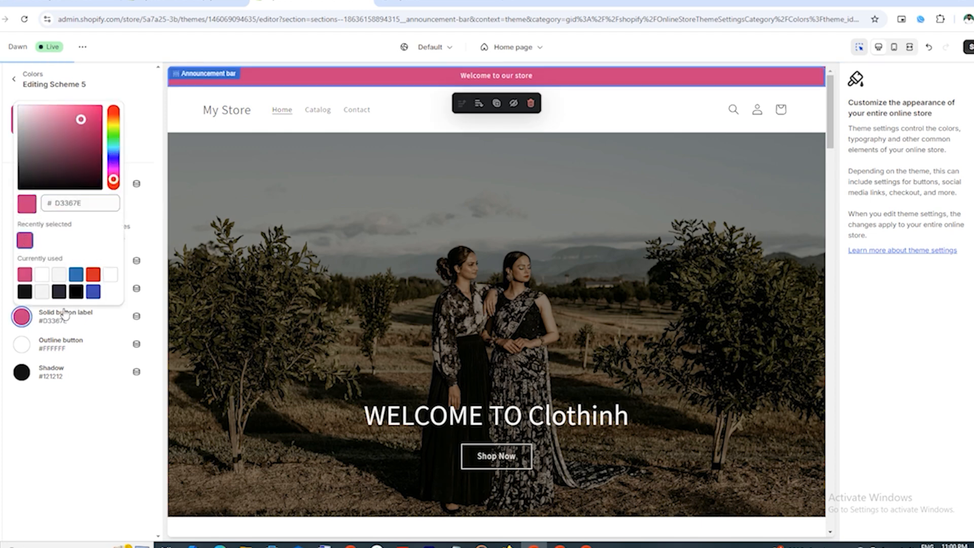
click(146, 138)
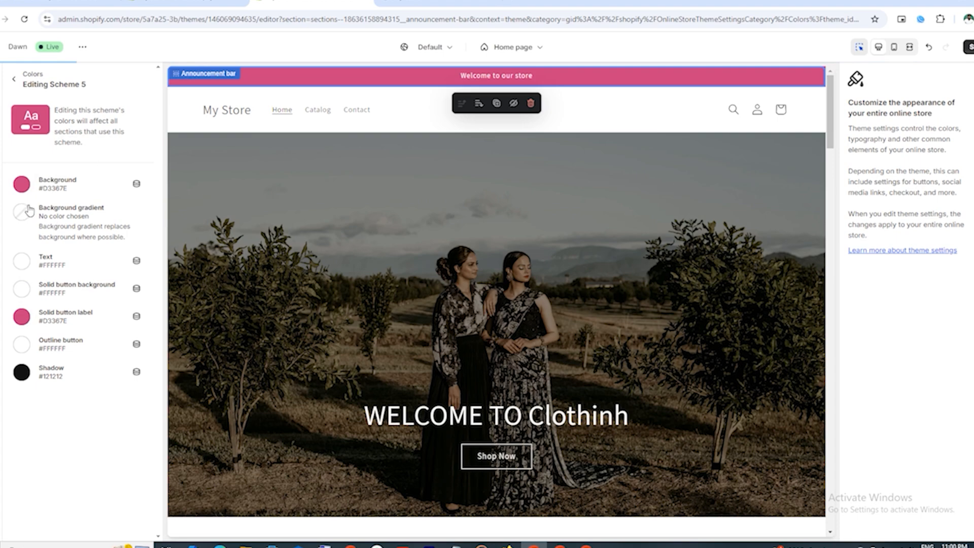
click(968, 47)
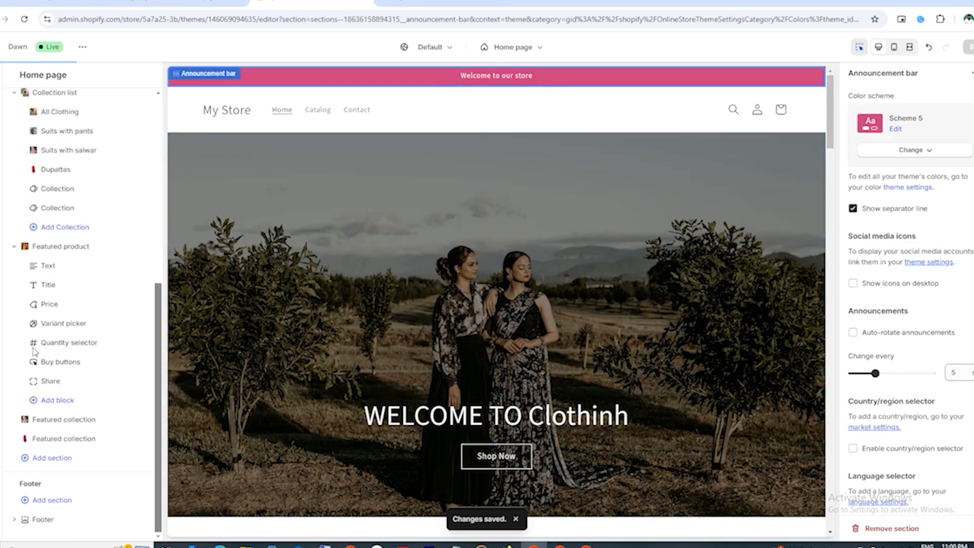
Expand the Footer section and add a Brand information block to it
click(38, 342)
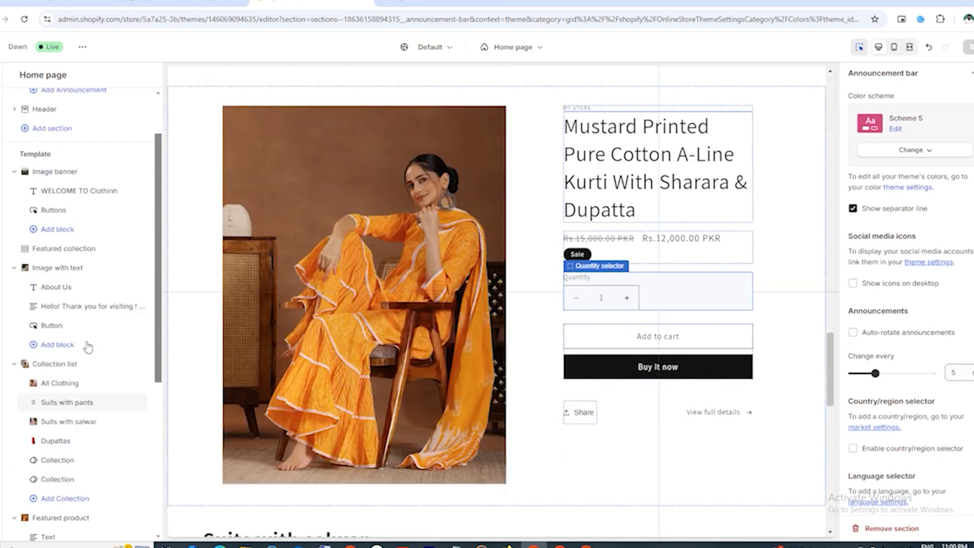
scroll(88, 346, down, 5)
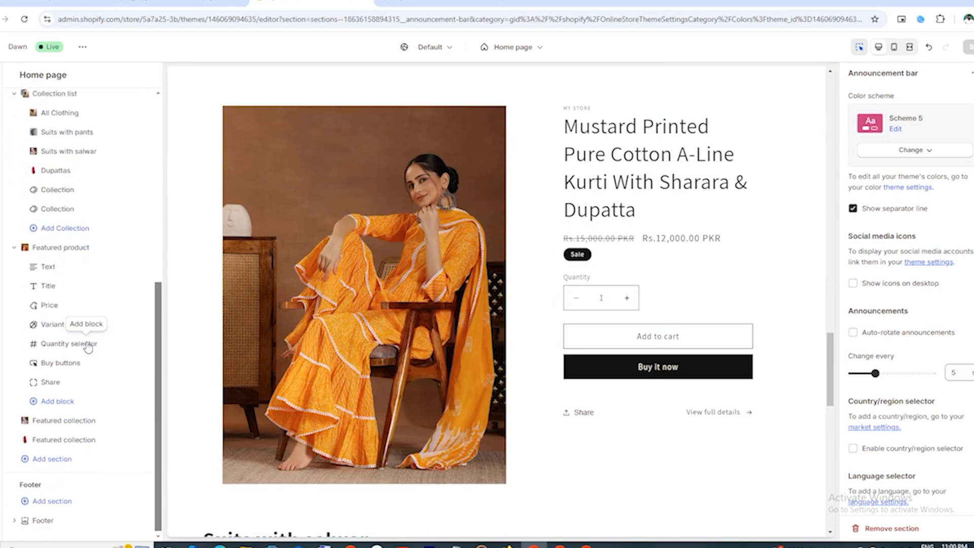
click(17, 521)
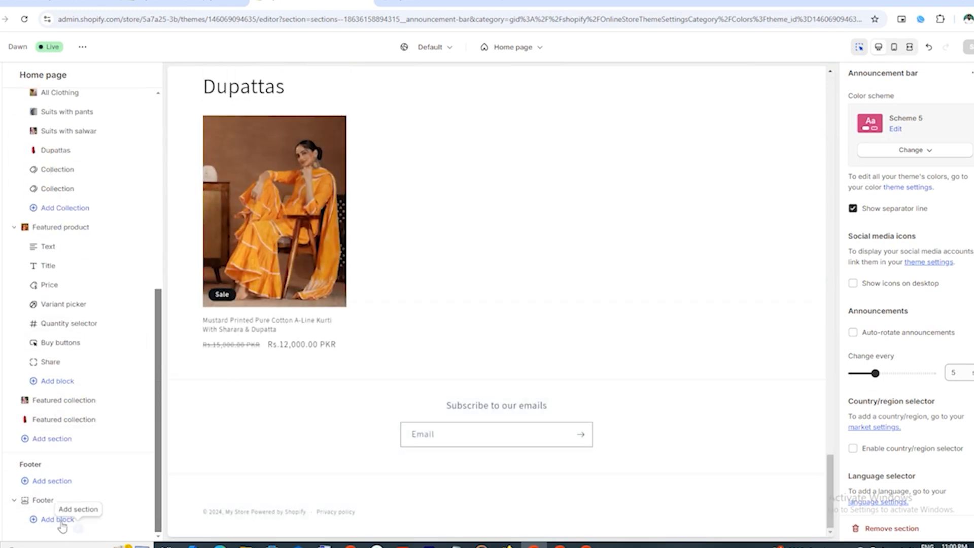
click(60, 521)
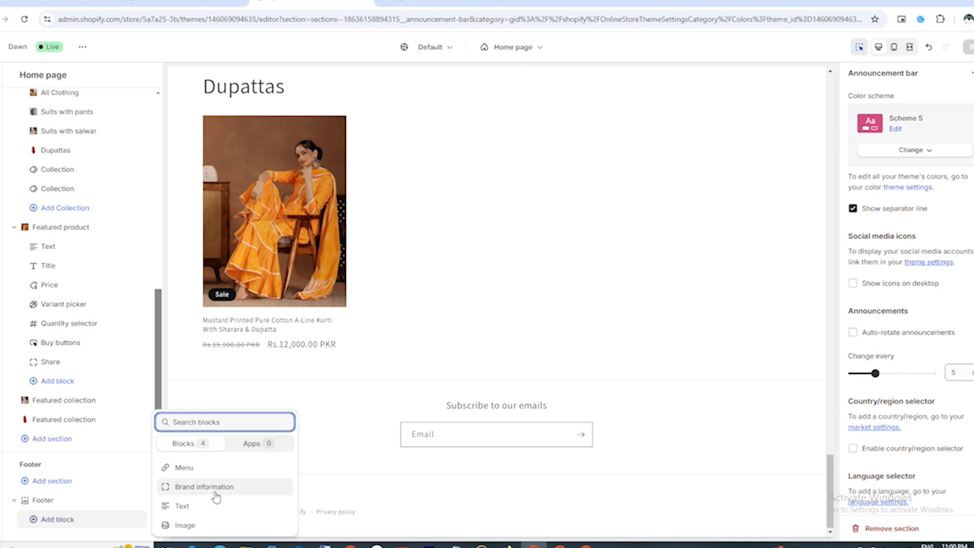
click(225, 500)
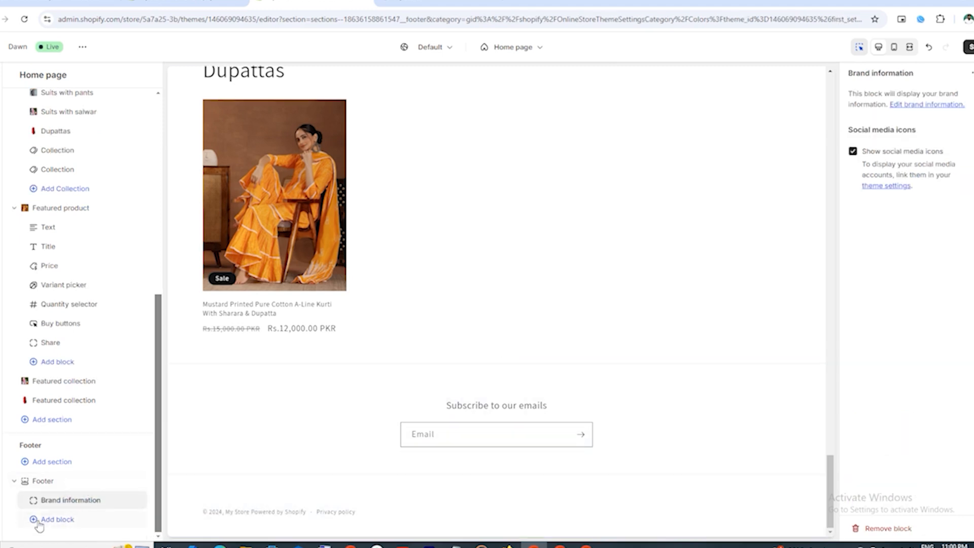
Add a Text block, a Menu block and a second Text block to the footer
click(32, 522)
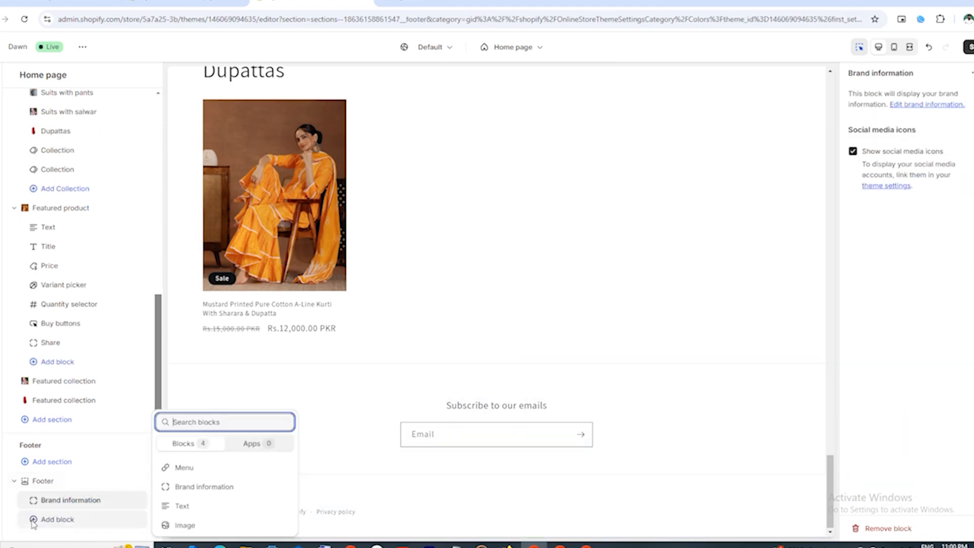
click(177, 507)
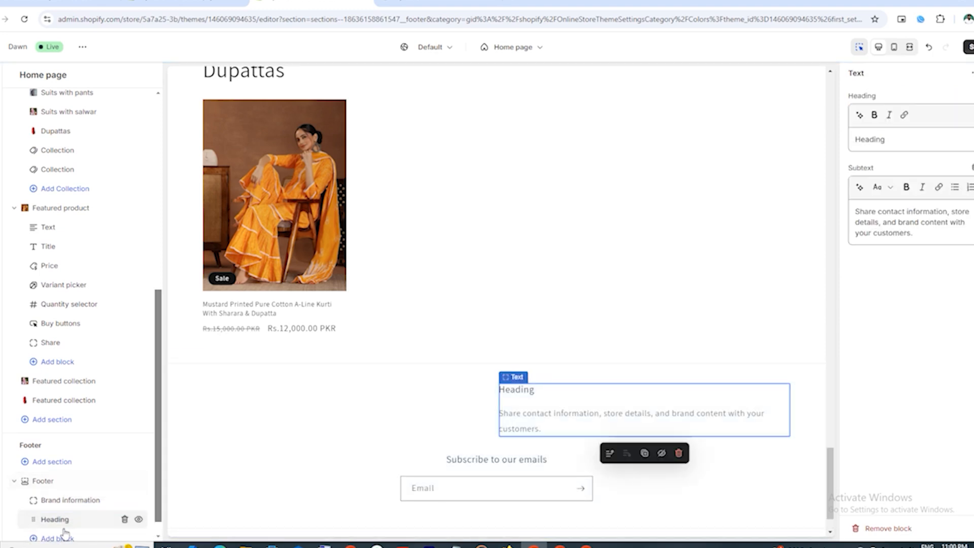
scroll(80, 517, down, 1)
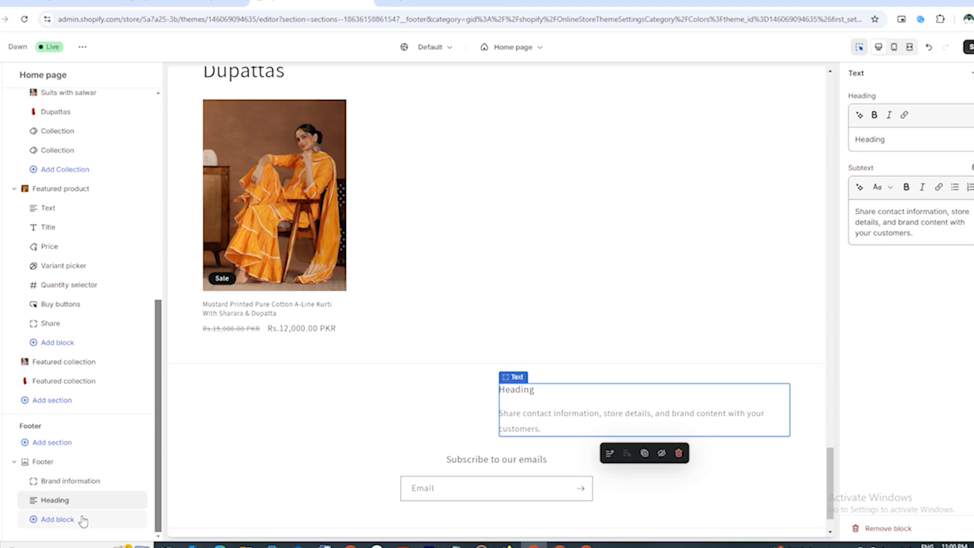
click(43, 526)
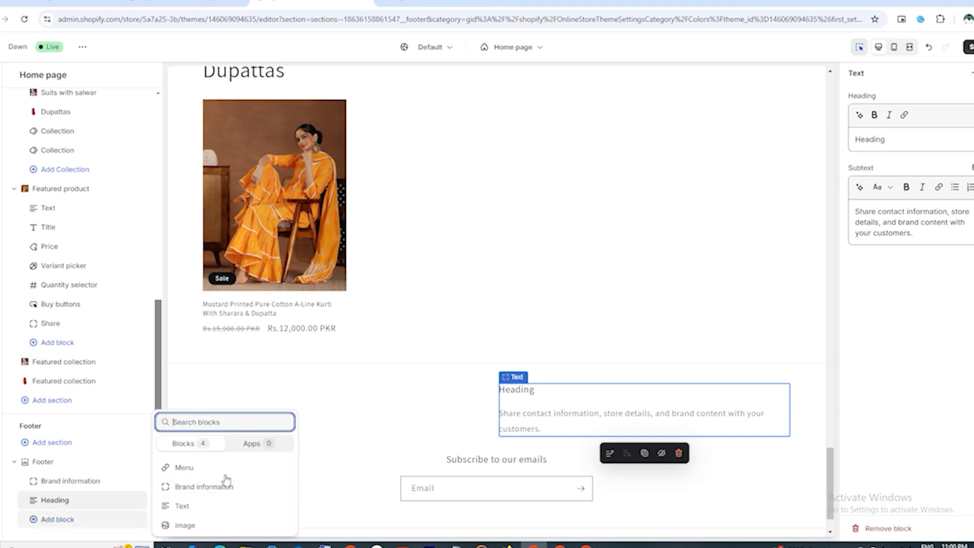
click(180, 468)
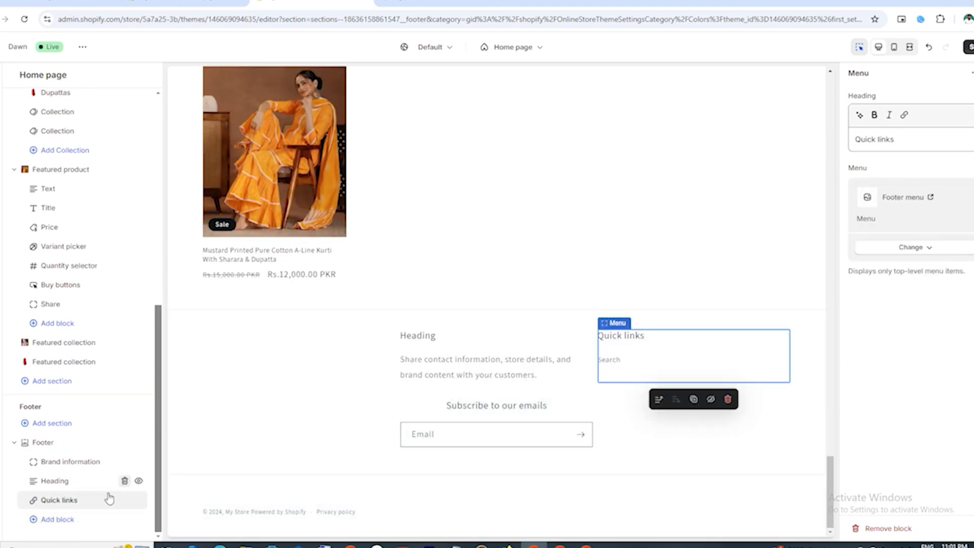
click(55, 519)
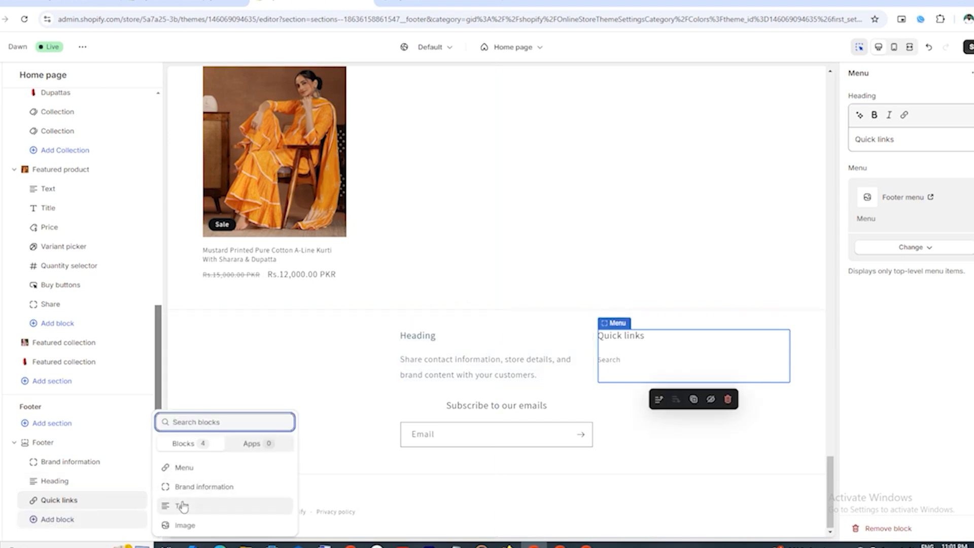
click(178, 506)
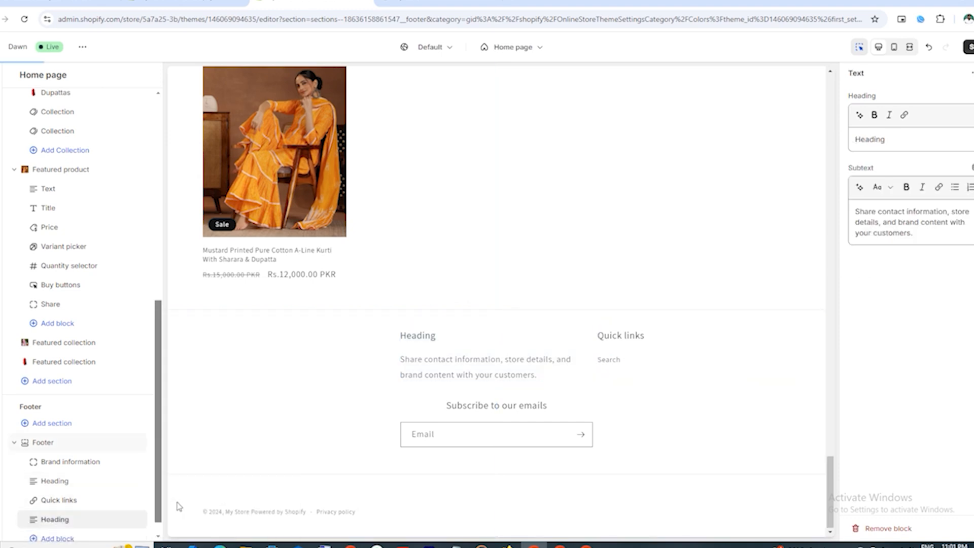
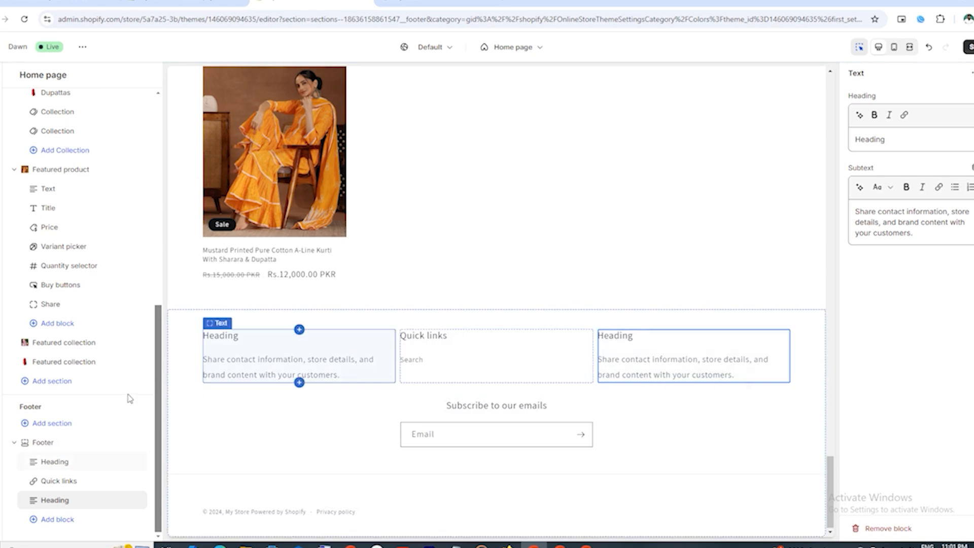
Change the heading of the footer's first text block to "Store Name"
click(240, 347)
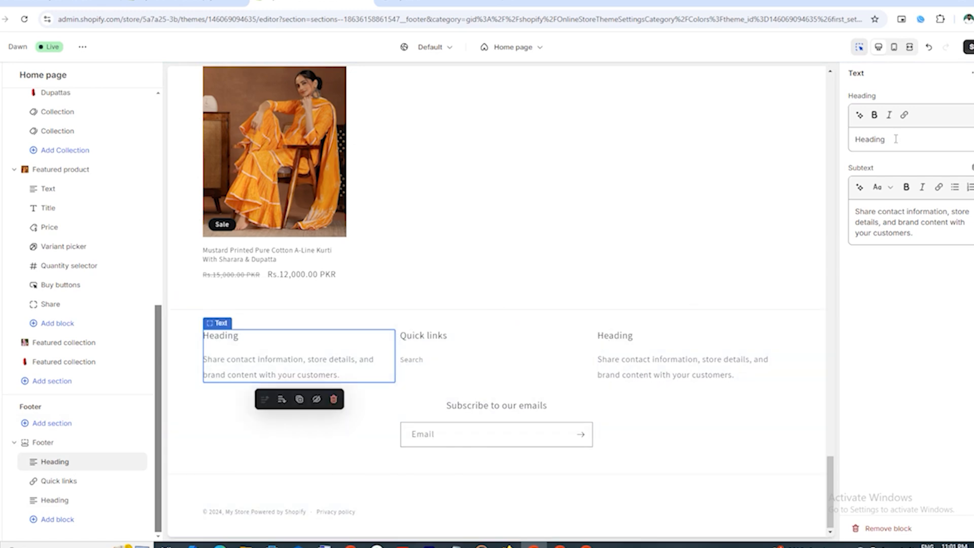
drag(888, 139, 846, 144)
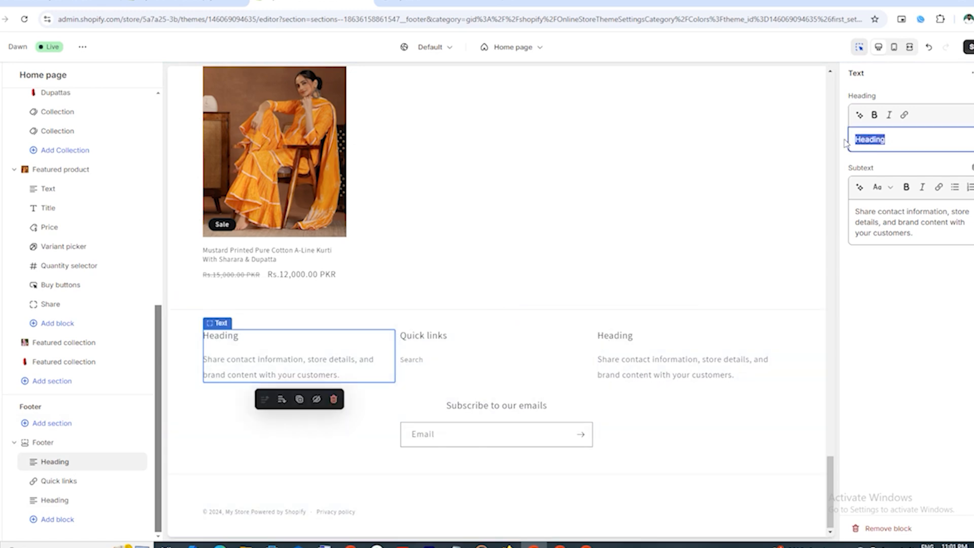
text(Store Name)
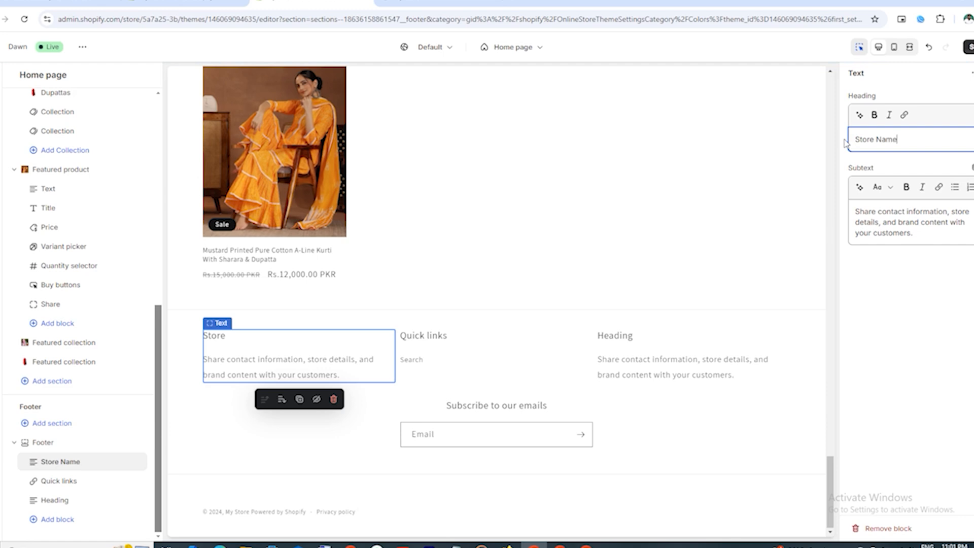
Repeat the placeholder paragraph in the Store Name block's subtext, trim the extra copies after "Share contact information, store" and save the theme
click(887, 211)
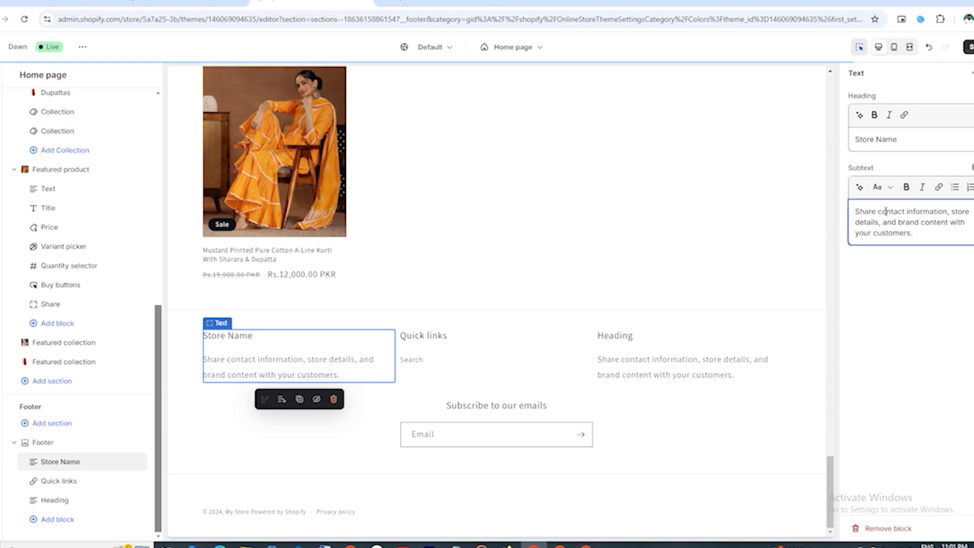
click(917, 232)
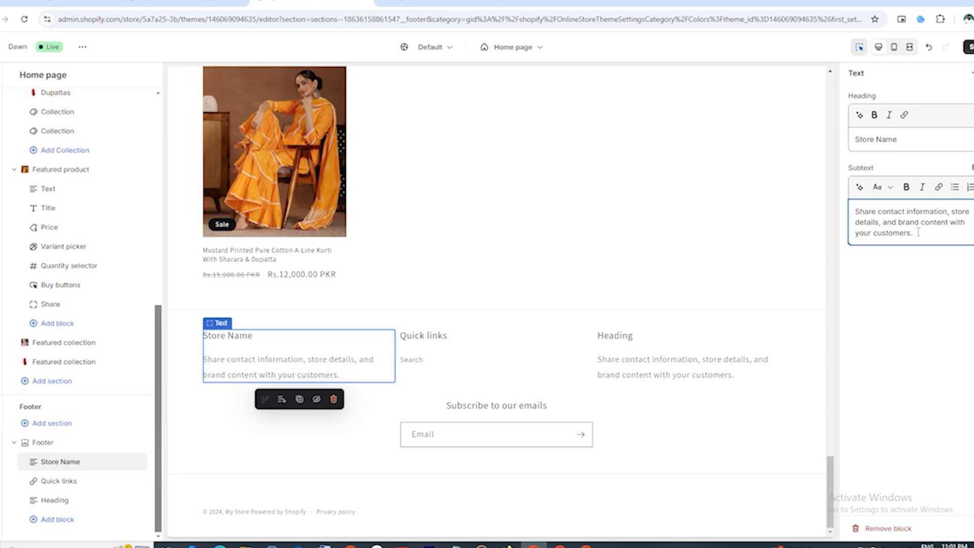
drag(856, 211, 929, 234)
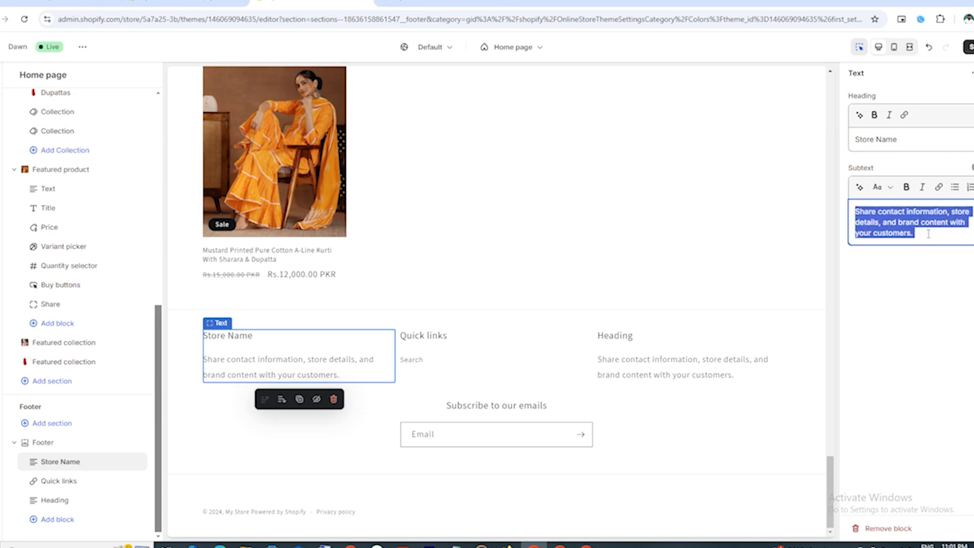
text(Share contact information, store details, and brand content with your customers. Share contact information, store details, and brand content with your customers.)
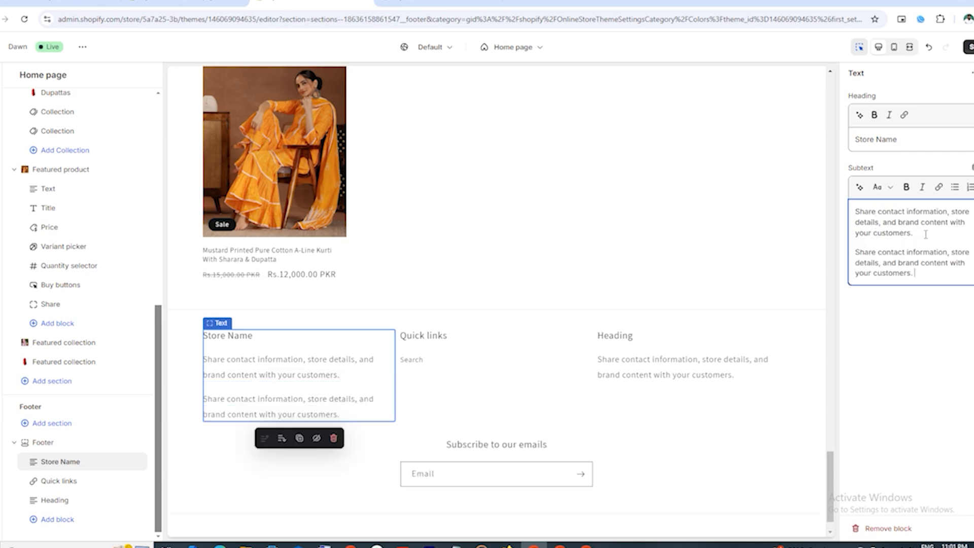
text(Share contact information, store details, and brand content with your customers.)
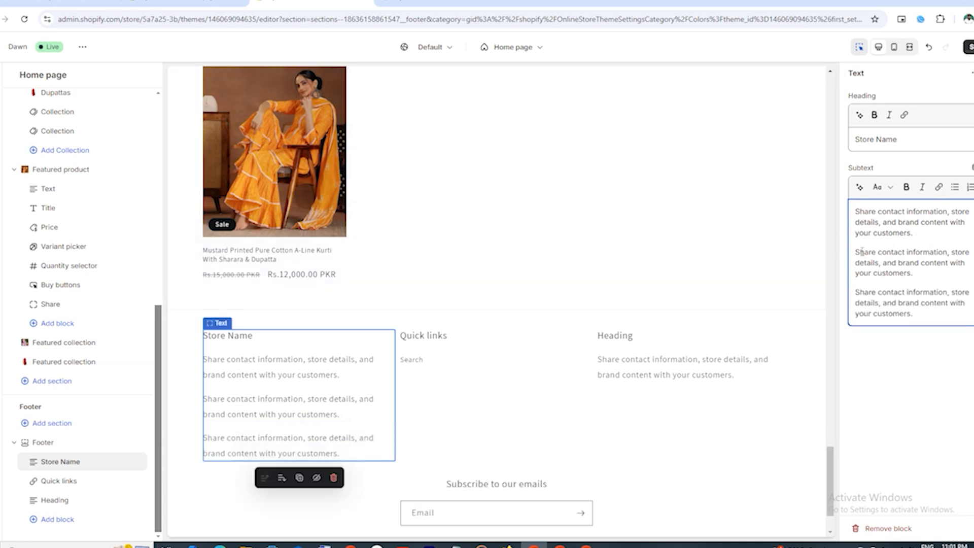
drag(857, 260, 929, 323)
key(BackSpace)
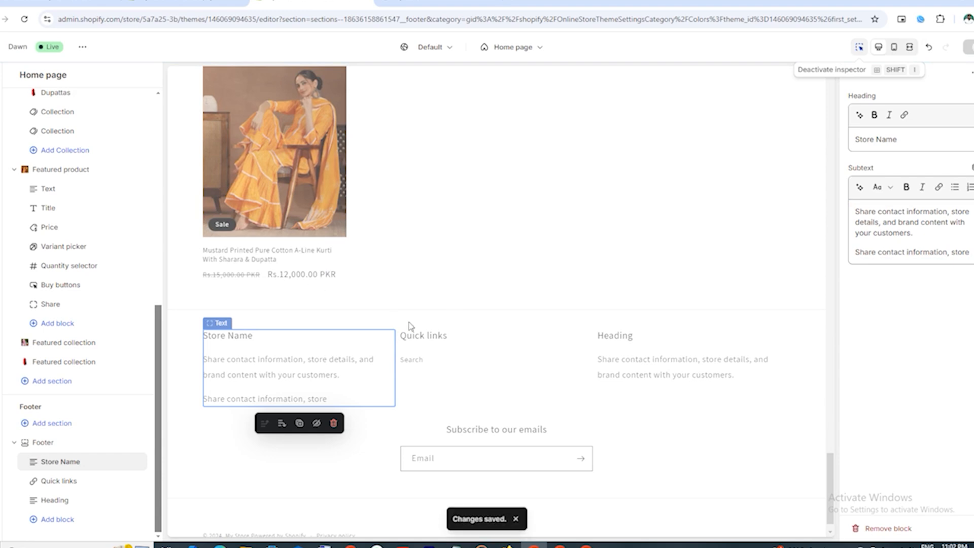
Consult the Notepad notes and set the announcement bar's message to "Free shipping throughout US for orders over $120!"
scroll(84, 256, up, 8)
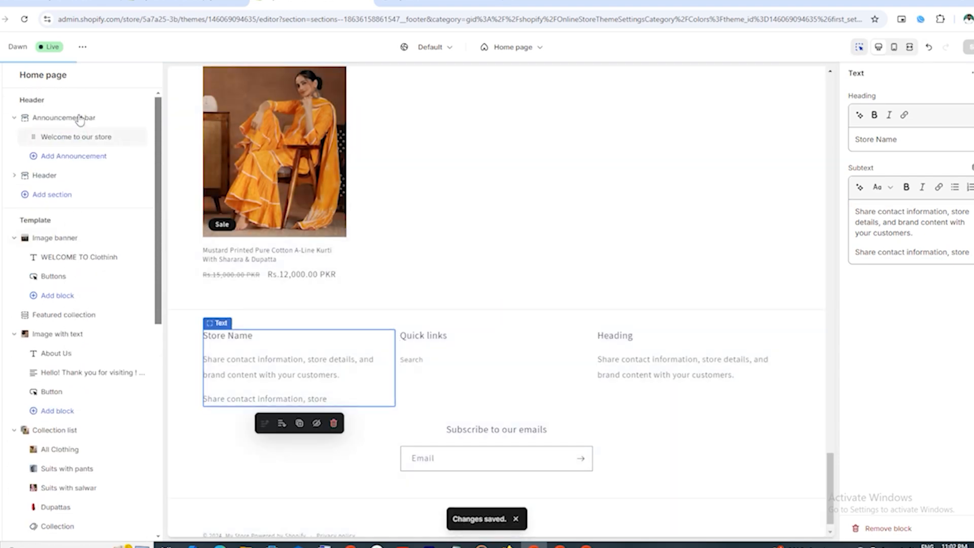
click(78, 119)
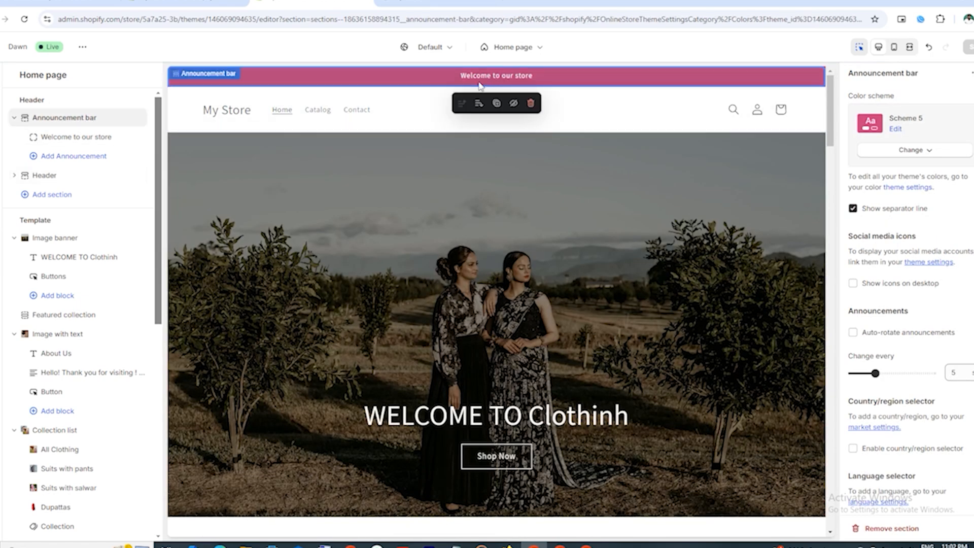
click(456, 545)
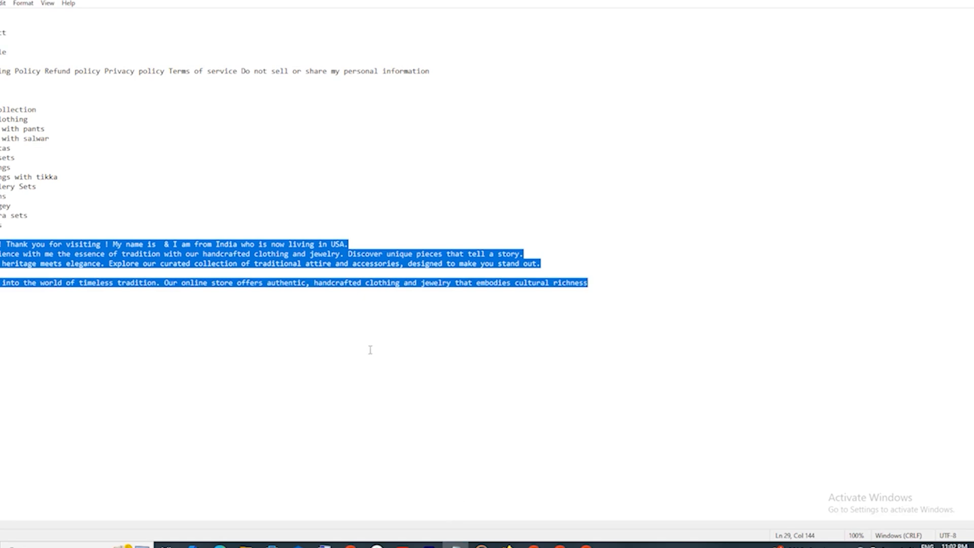
click(165, 187)
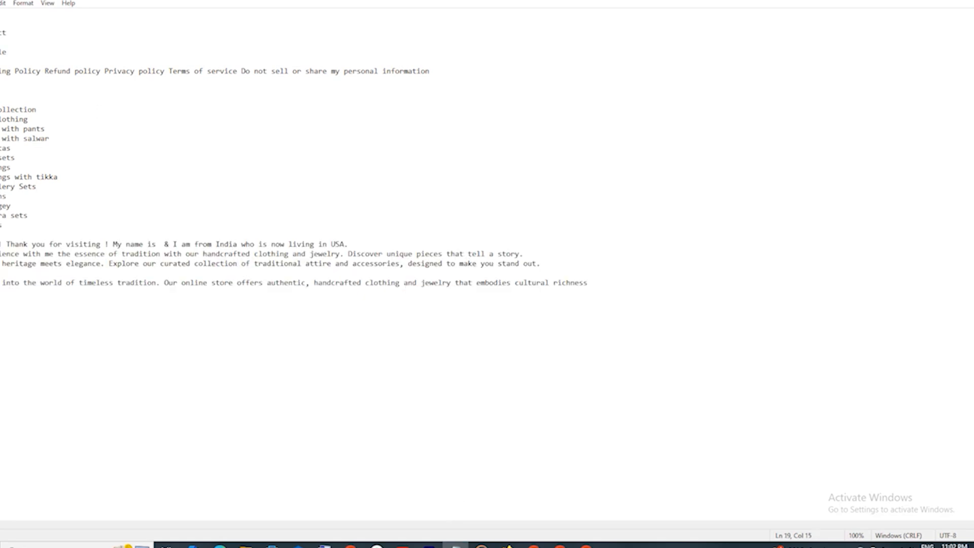
drag(2, 71, 426, 71)
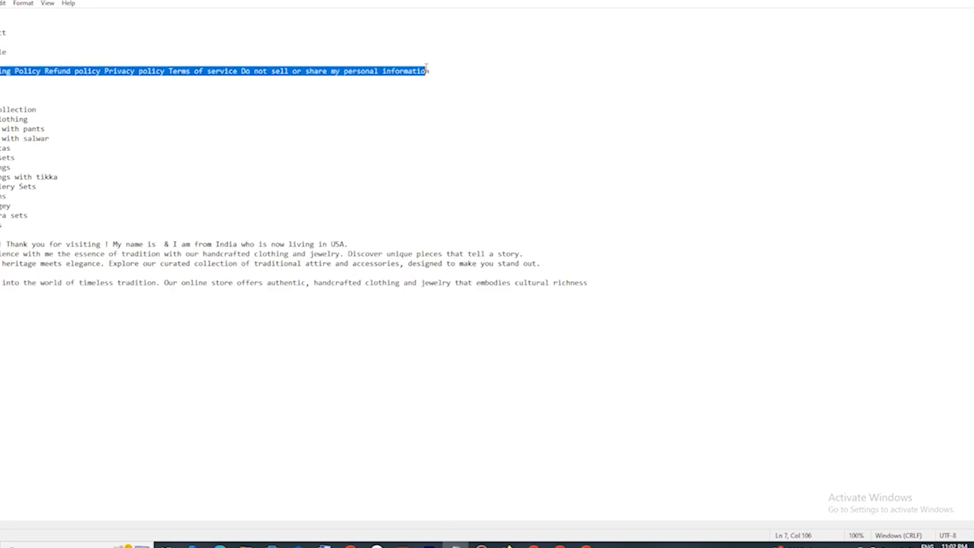
right_click(351, 71)
click(378, 106)
key(alt+Tab)
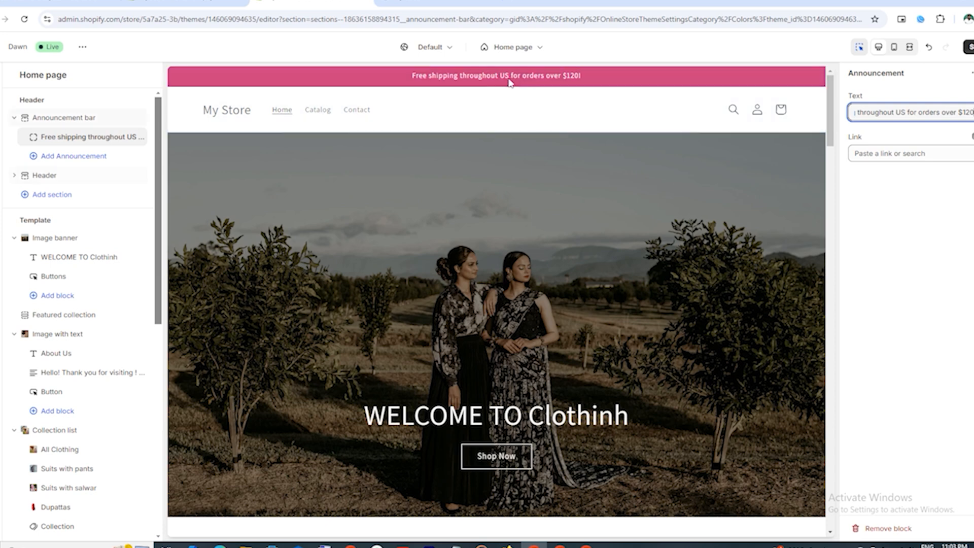
click(567, 96)
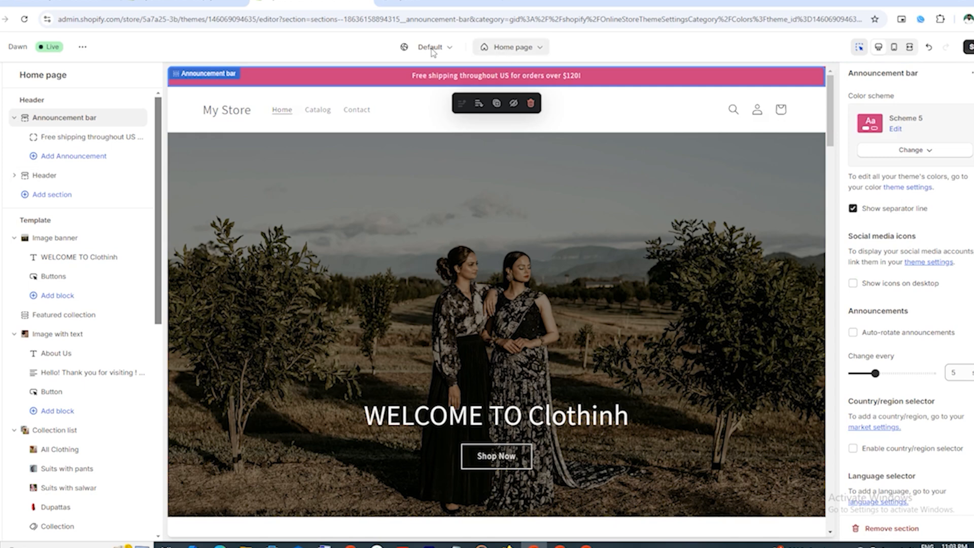
click(96, 136)
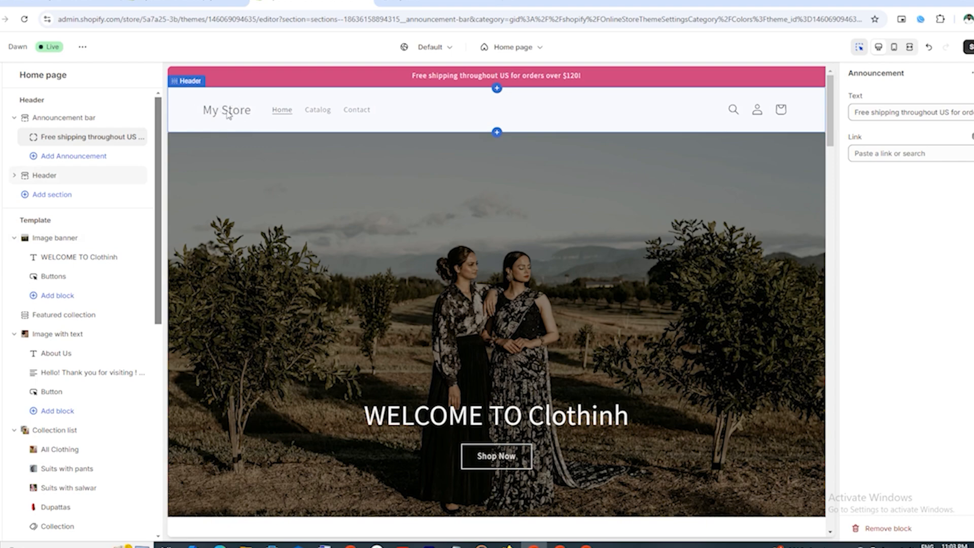
Switch to a new browser tab and open the Canva home page at canva.com
click(512, 2)
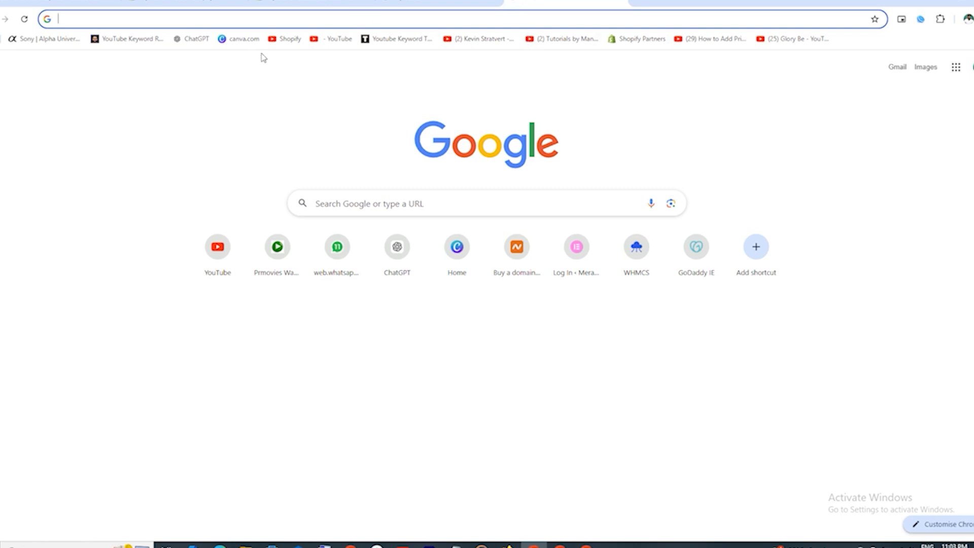
click(240, 39)
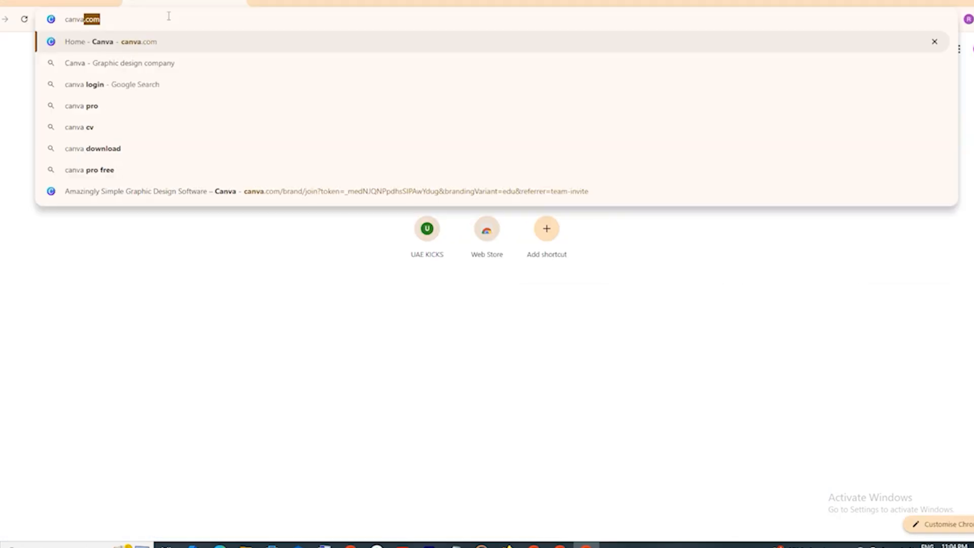
key(Return)
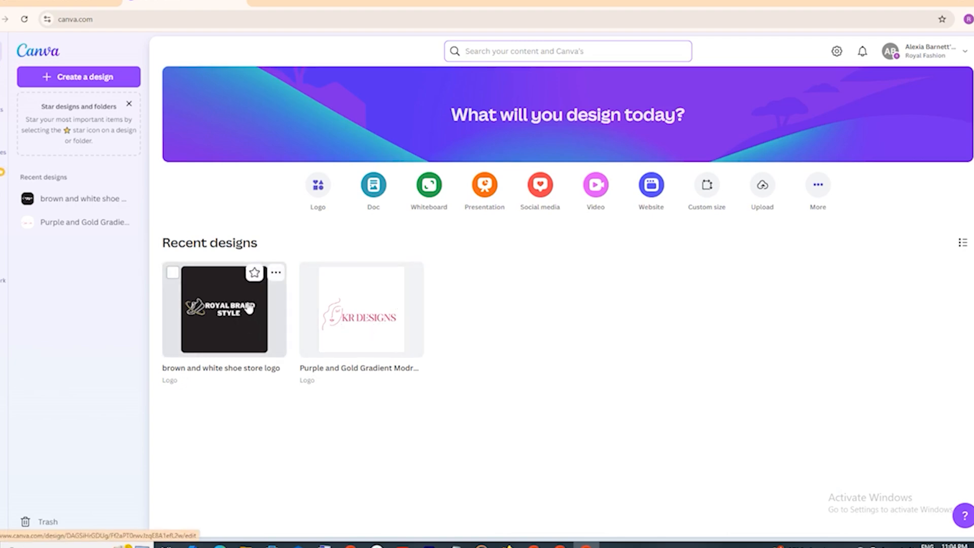
click(0, 52)
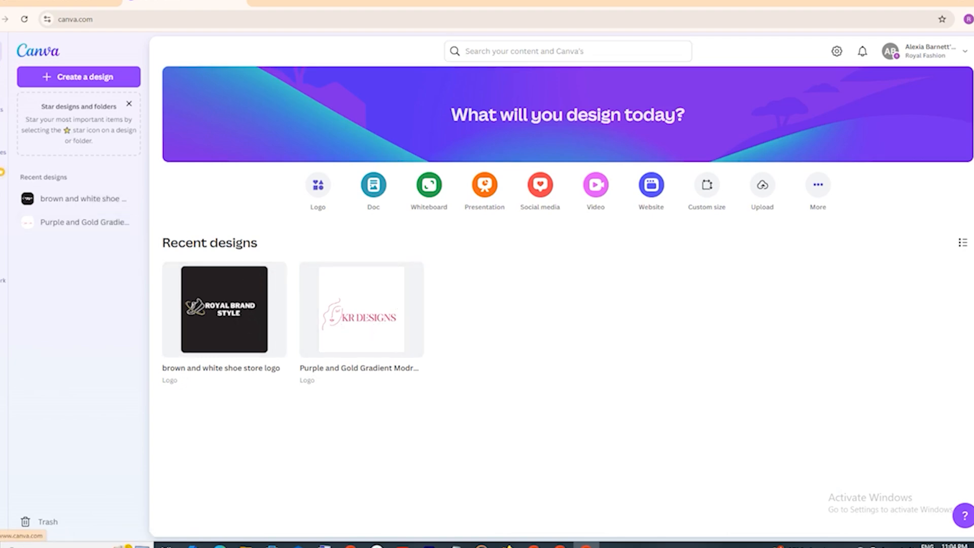
Search Canva for "store logo" and refine the search to "clothing store logo"
click(517, 51)
text(s)
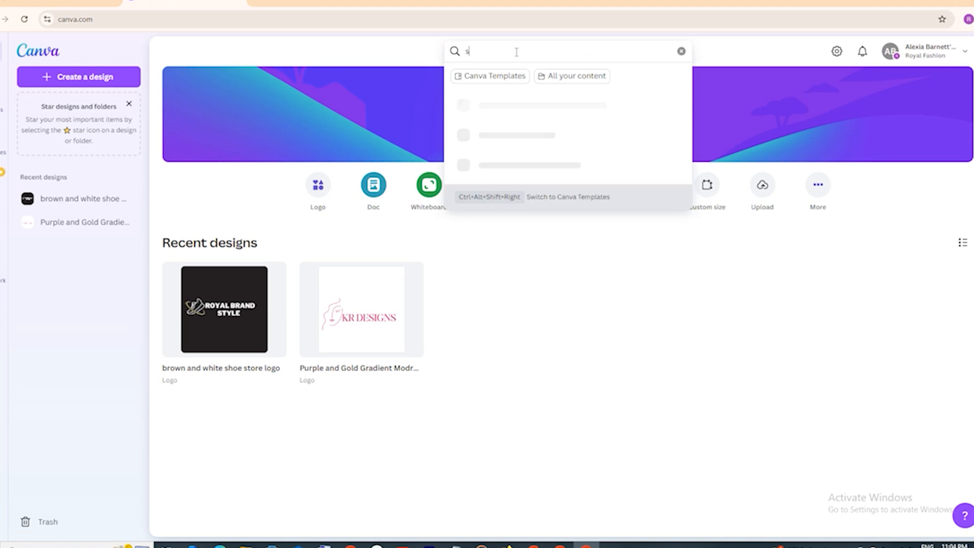
text(tore logo)
key(Return)
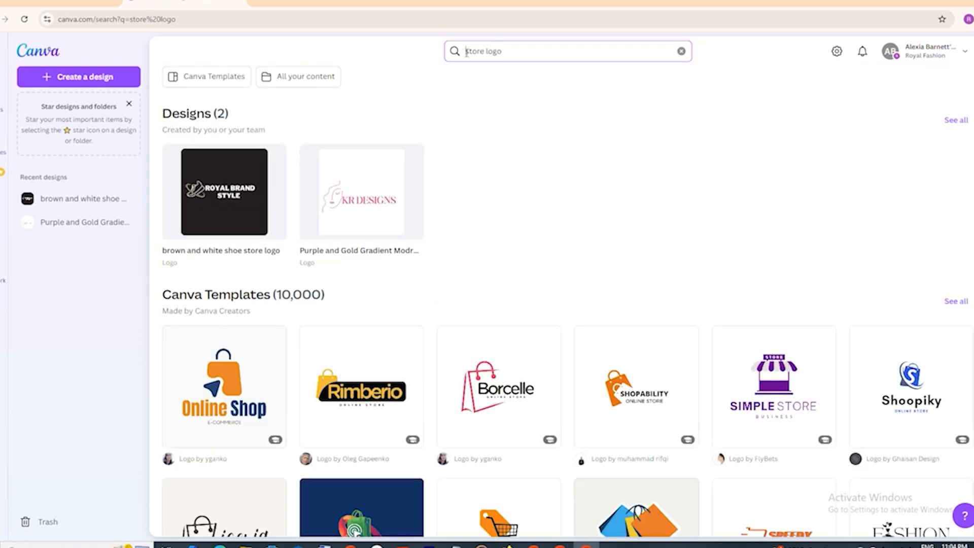
click(466, 52)
text(E)
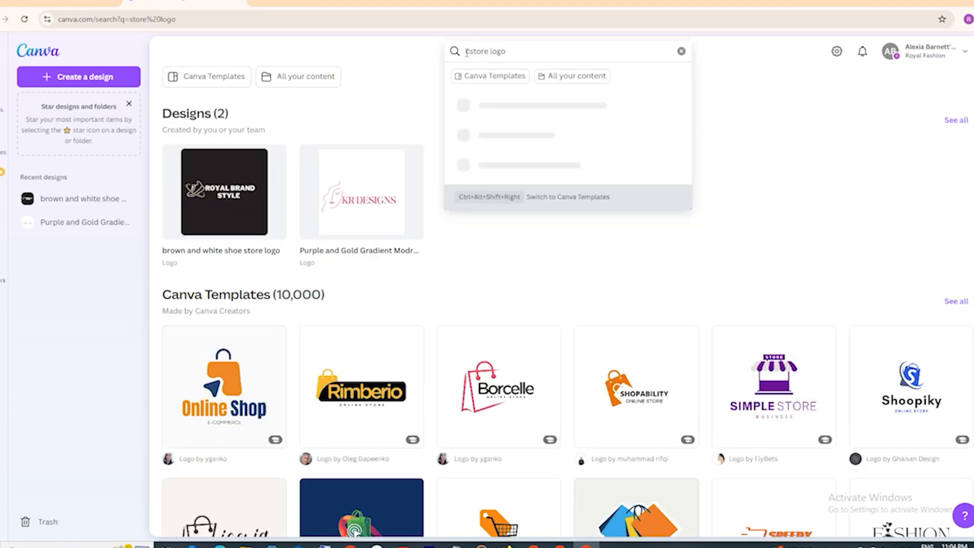
text(lothing)
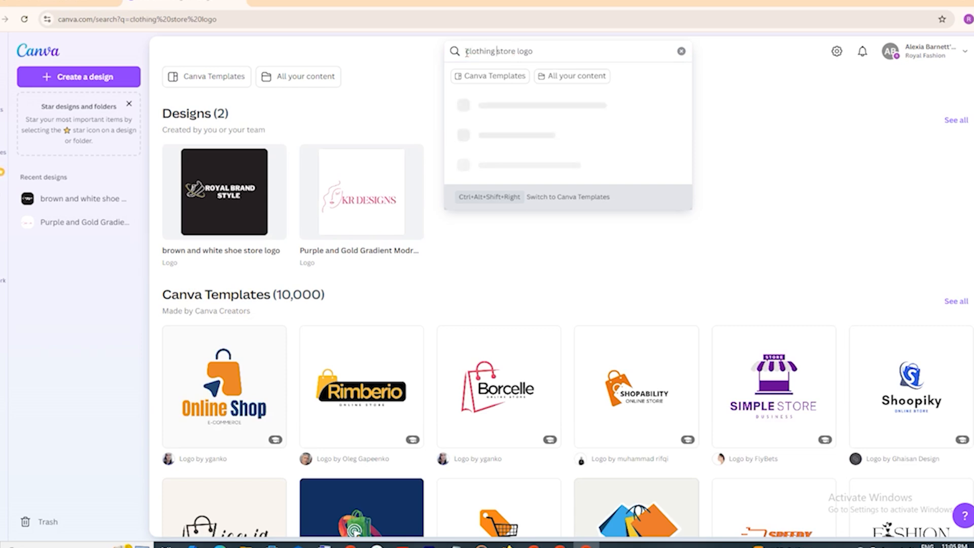
key(Return)
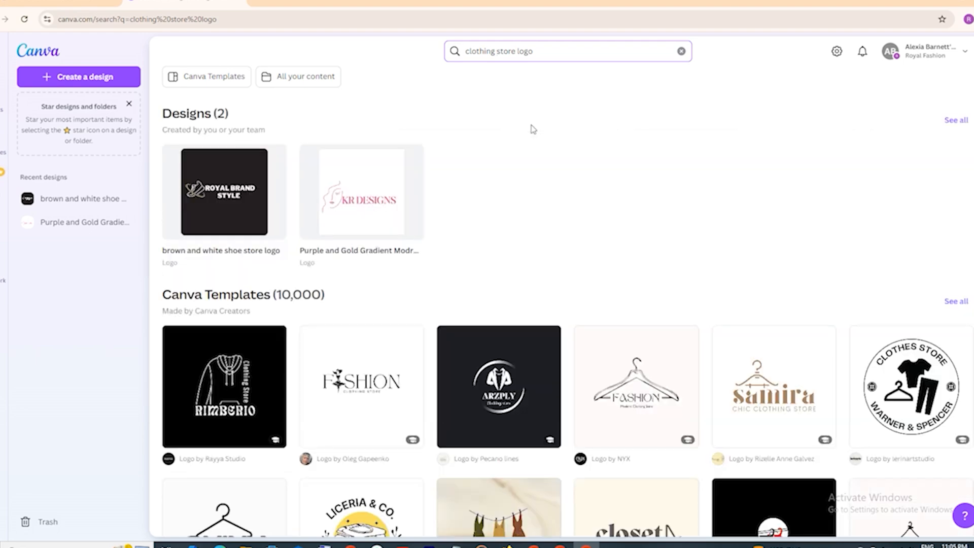
Browse the logo templates and open the Brown Beige Modern Minimalist Initial Clothing Store Logo template
scroll(533, 129, down, 10)
click(915, 376)
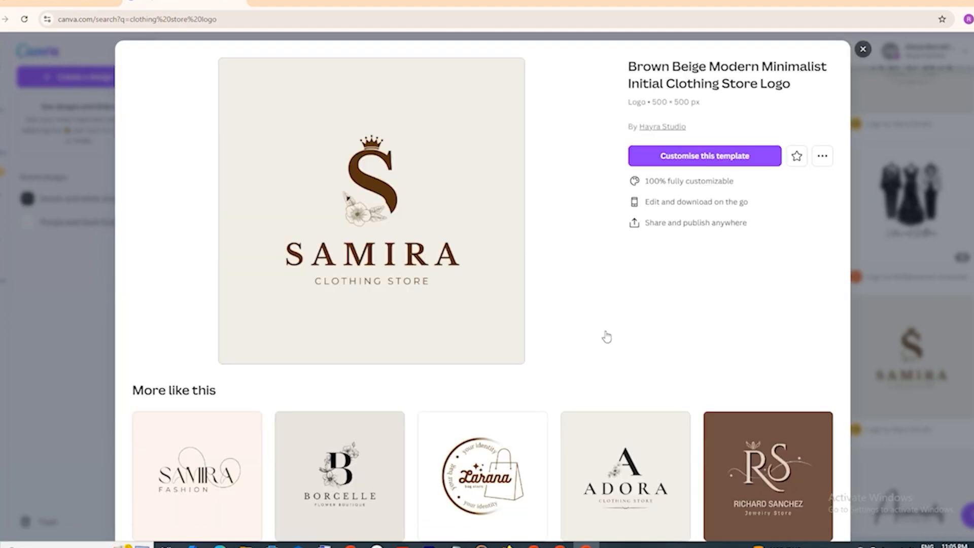
Look over the similar logo templates, then open the Brown Beige Modern Minimalist Initial Clothing Store Logo for customization
scroll(606, 335, down, 2)
scroll(607, 335, down, 1)
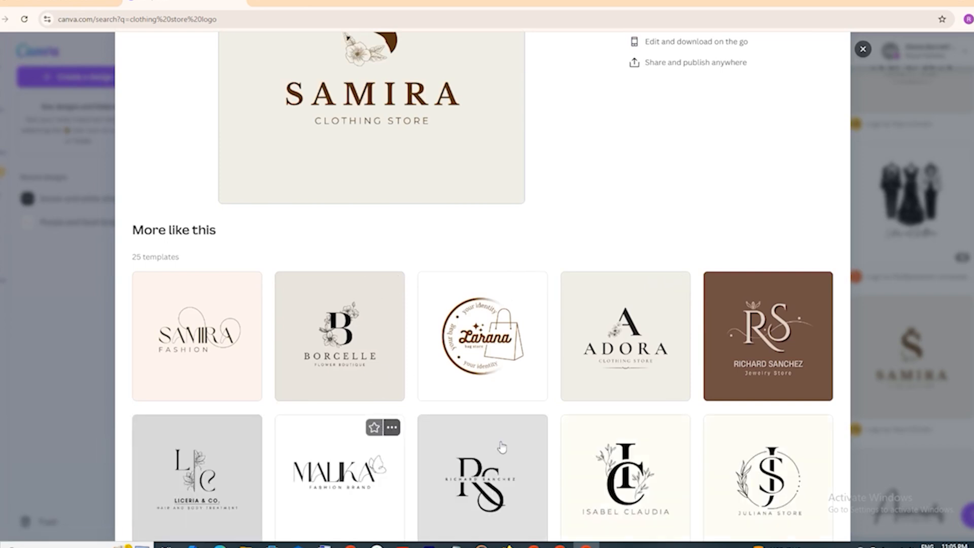
scroll(575, 348, up, 3)
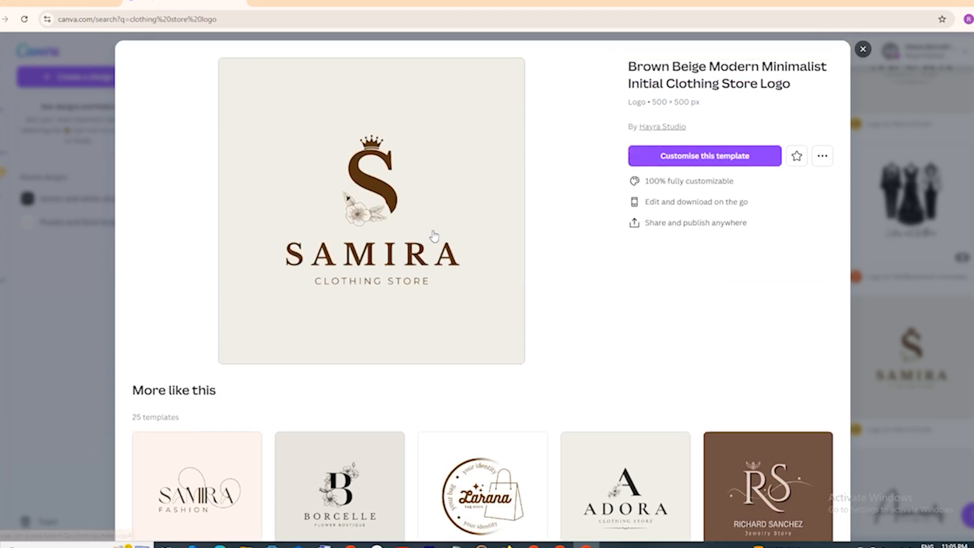
click(740, 157)
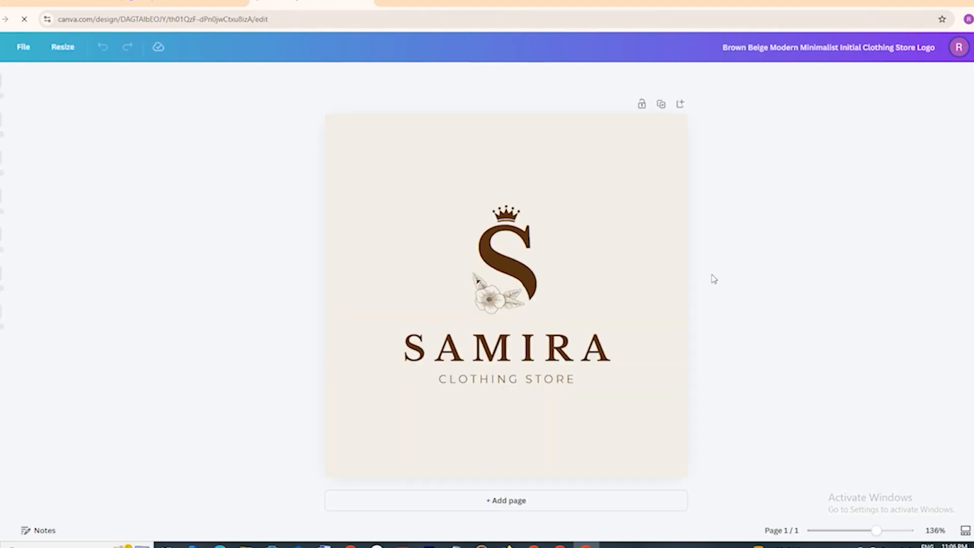
Examine the logo's SAMIRA name text and large S initial as editable elements, leaving their text as it is
click(517, 255)
click(531, 355)
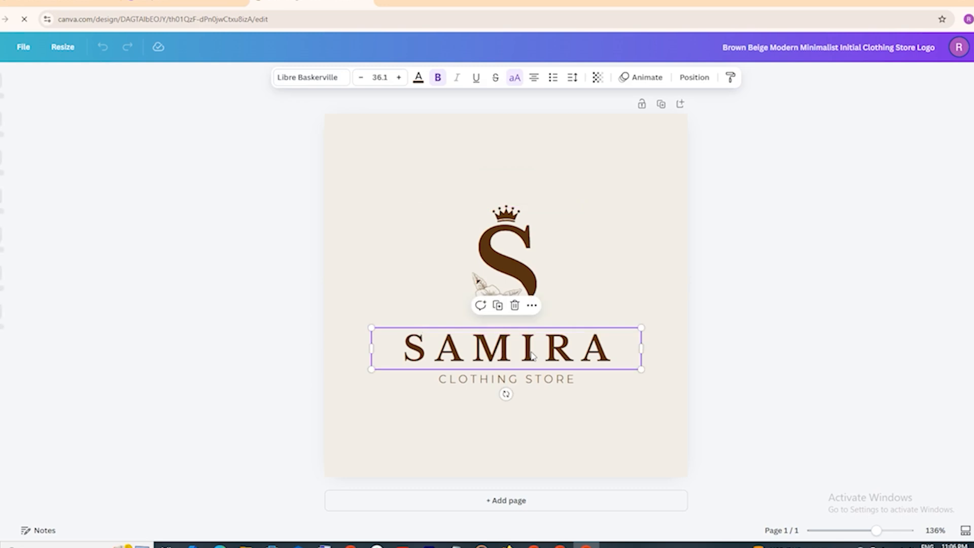
double_click(511, 354)
click(519, 350)
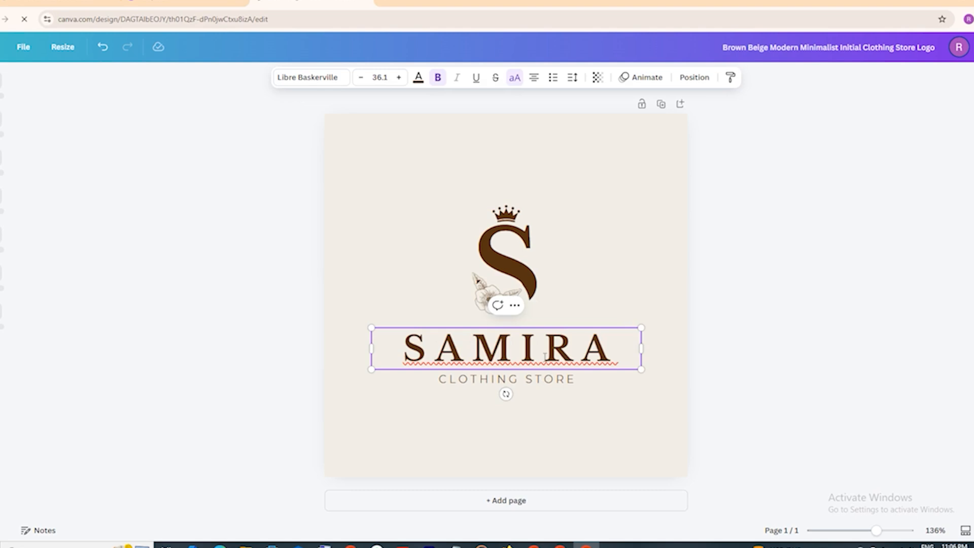
key(Escape)
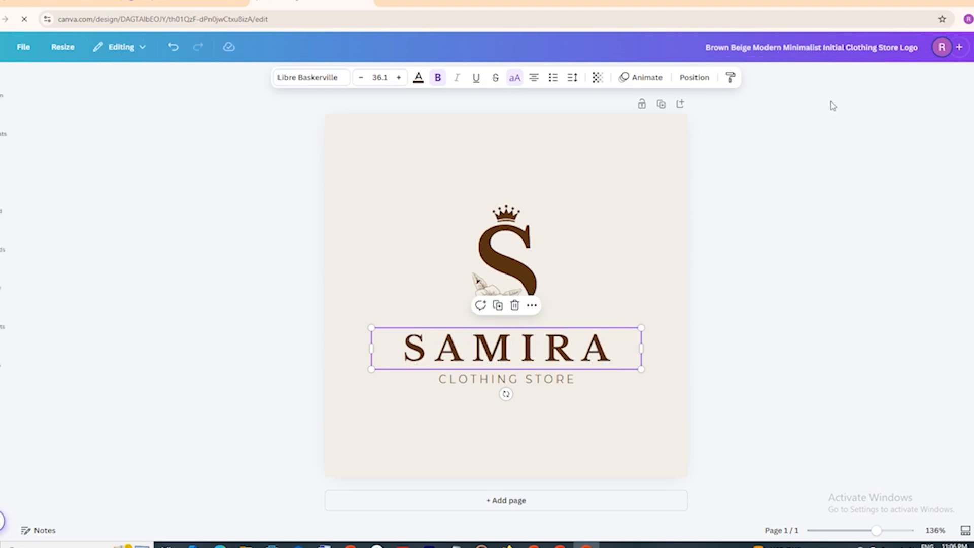
click(533, 261)
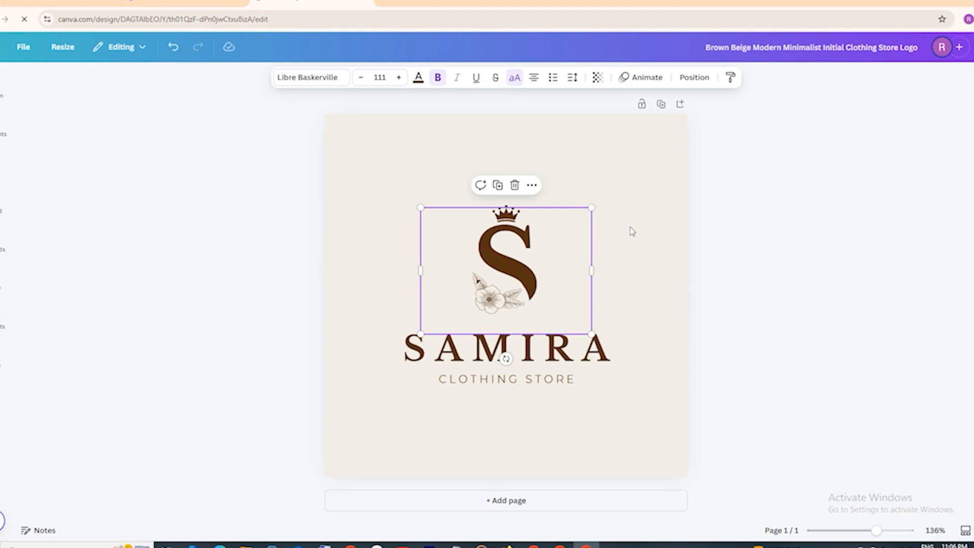
click(680, 218)
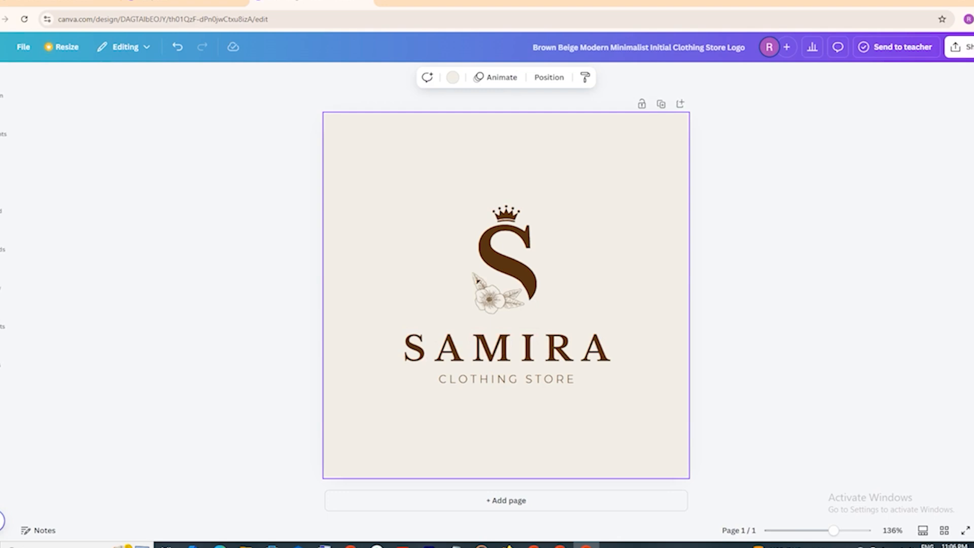
Download the logo design as a PNG with a transparent background and check the browser's downloads
click(960, 47)
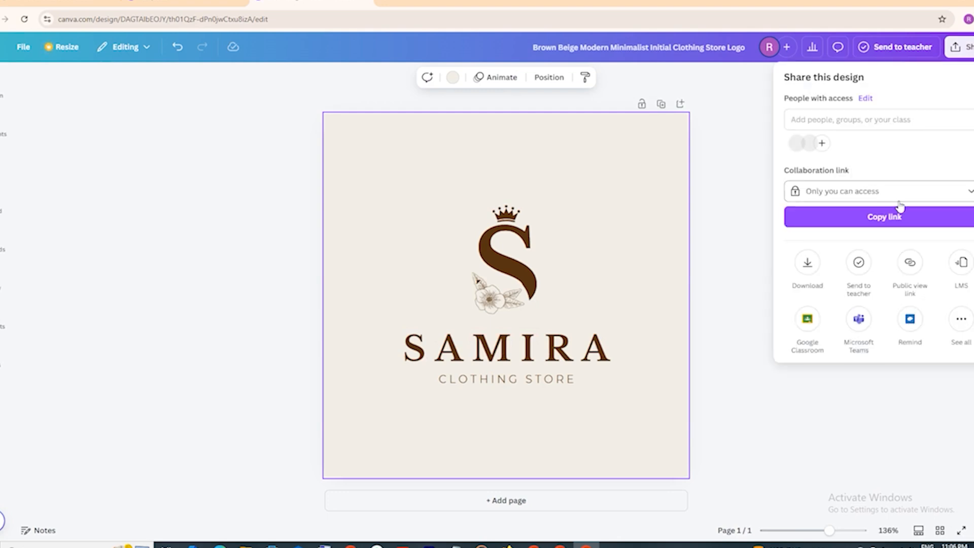
click(807, 262)
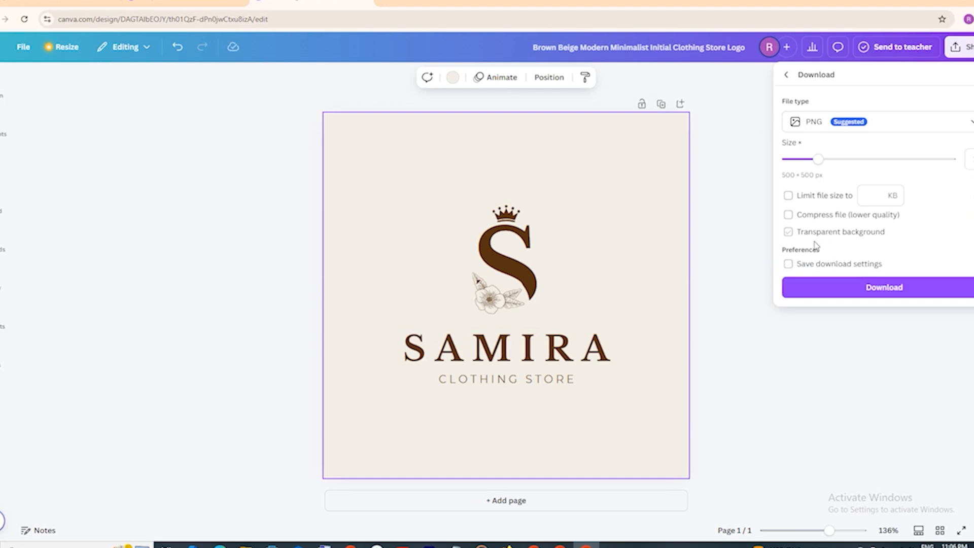
click(788, 232)
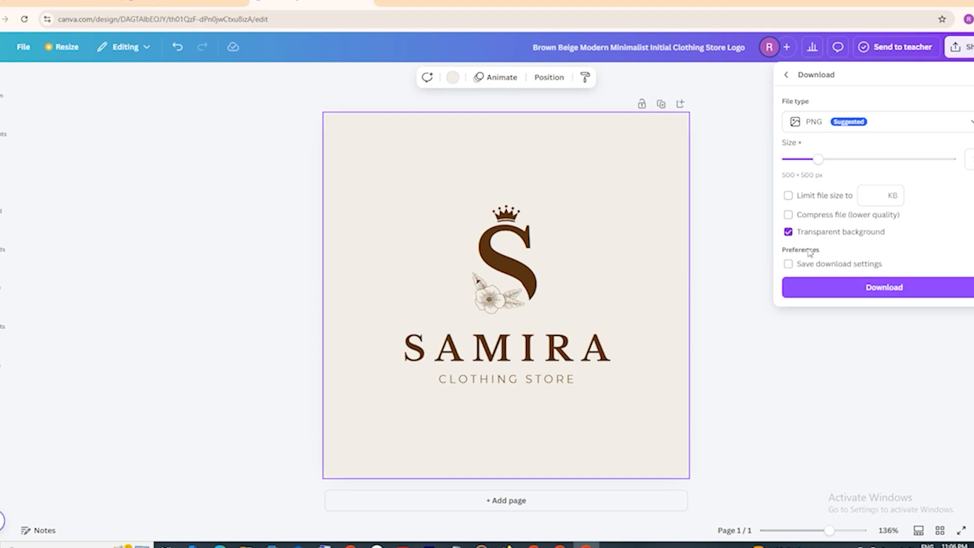
click(885, 289)
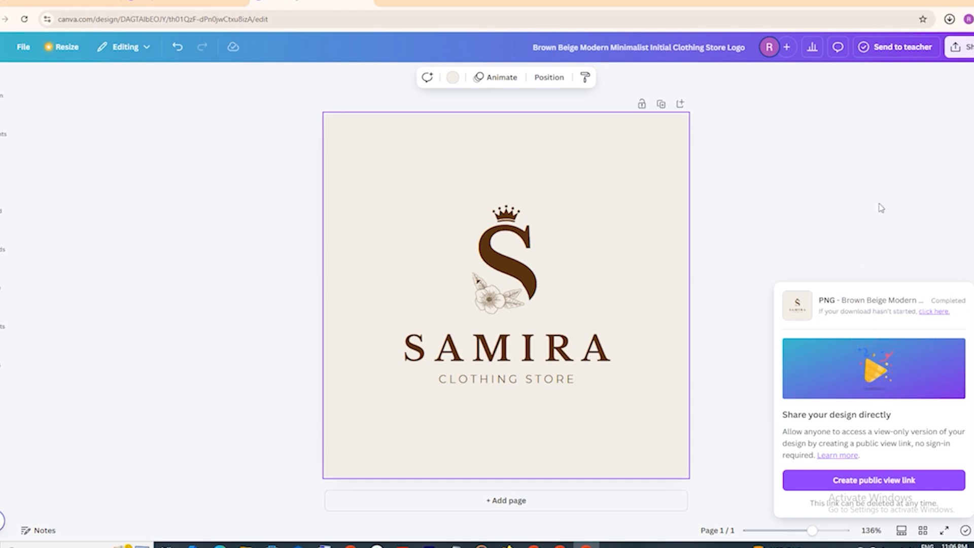
click(950, 20)
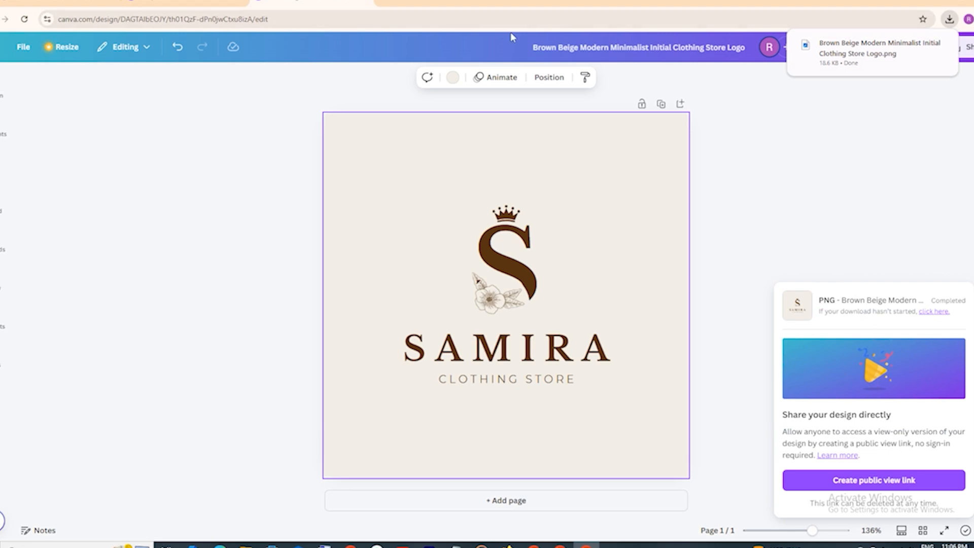
Switch to the browser window with the Shopify store, search Google for "crop image online" in a new tab and open iLoveIMG's crop tool
click(533, 545)
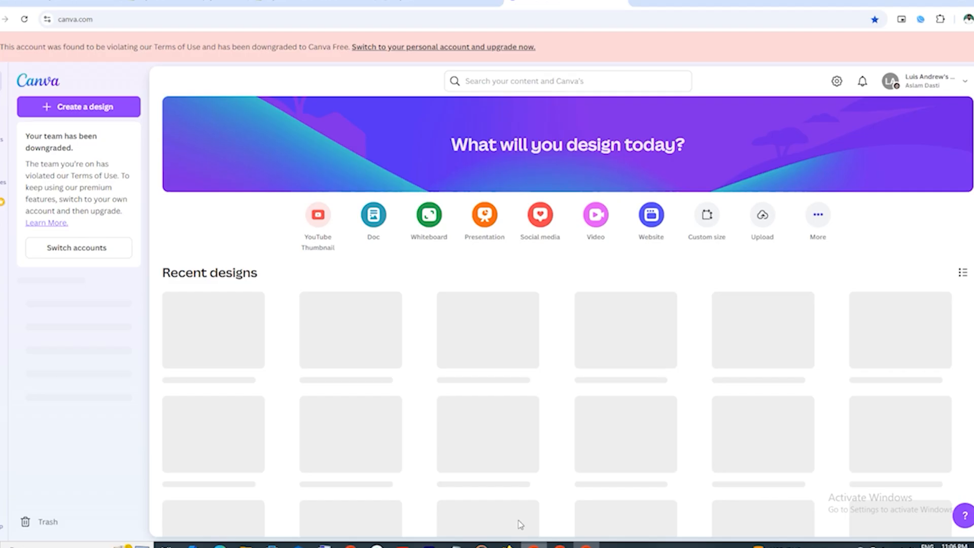
click(221, 1)
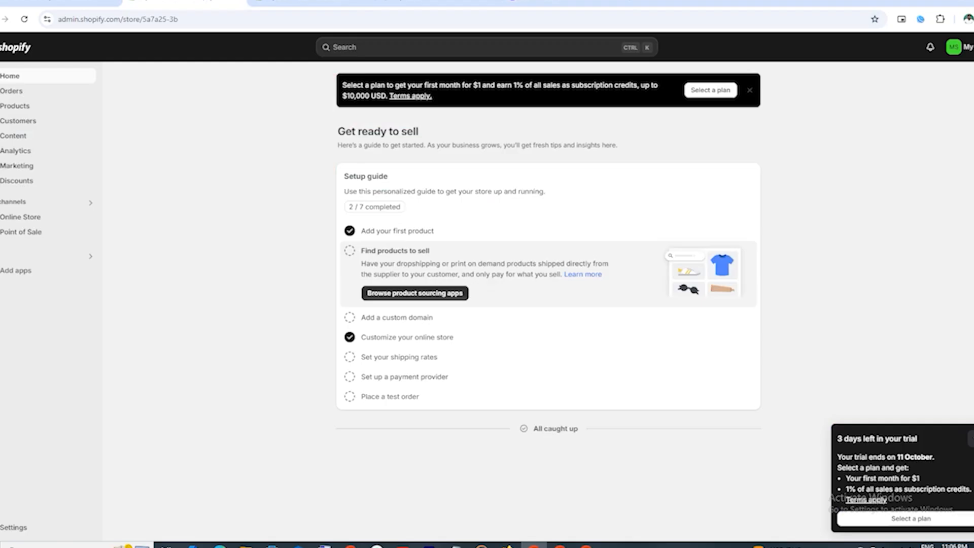
click(310, 2)
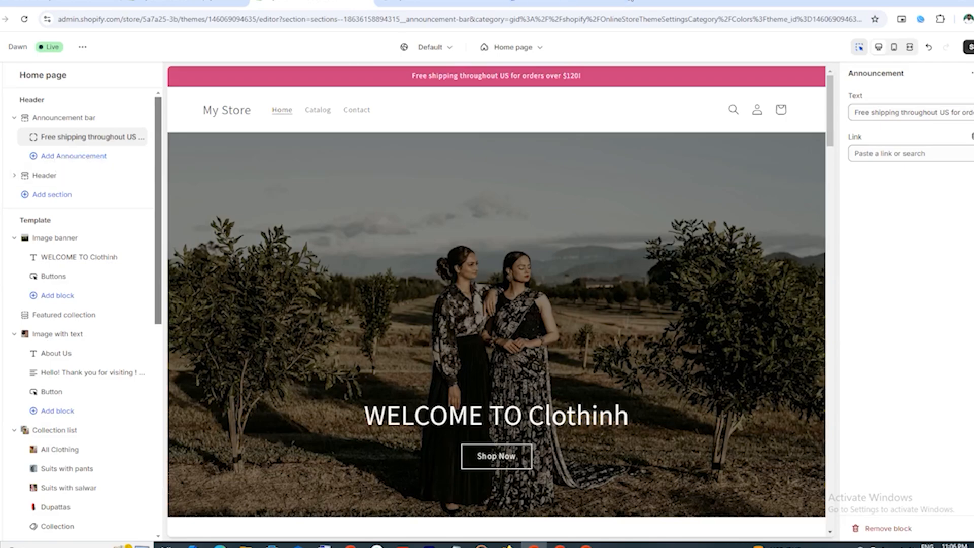
click(631, 1)
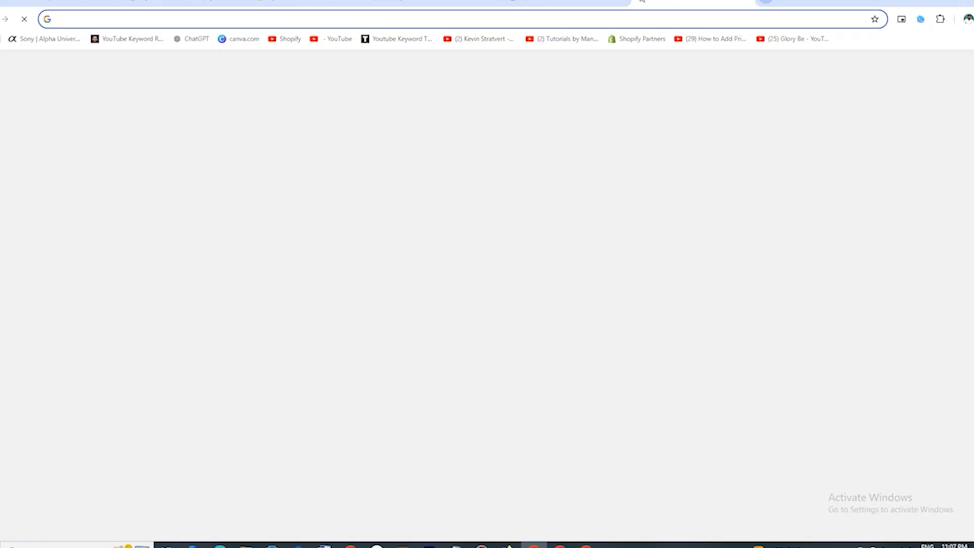
text(cr)
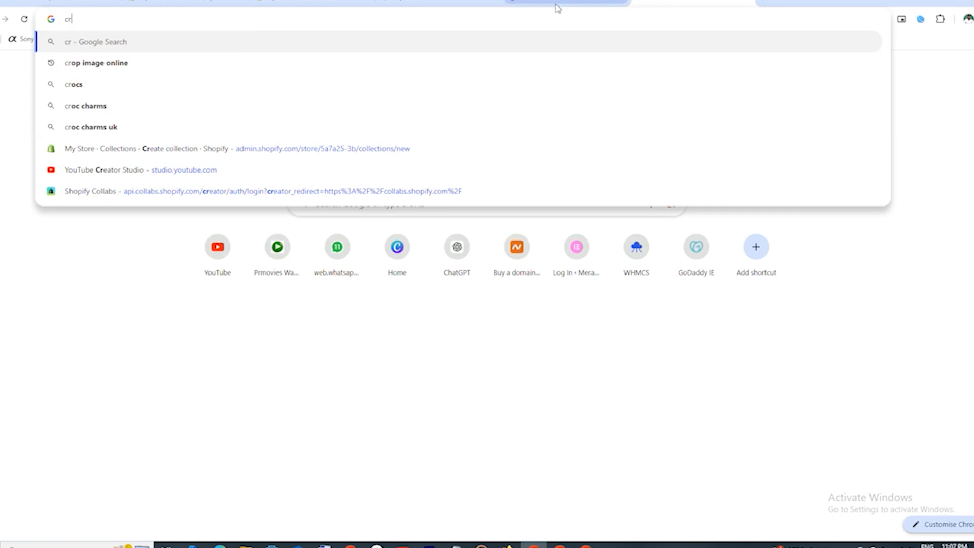
click(112, 66)
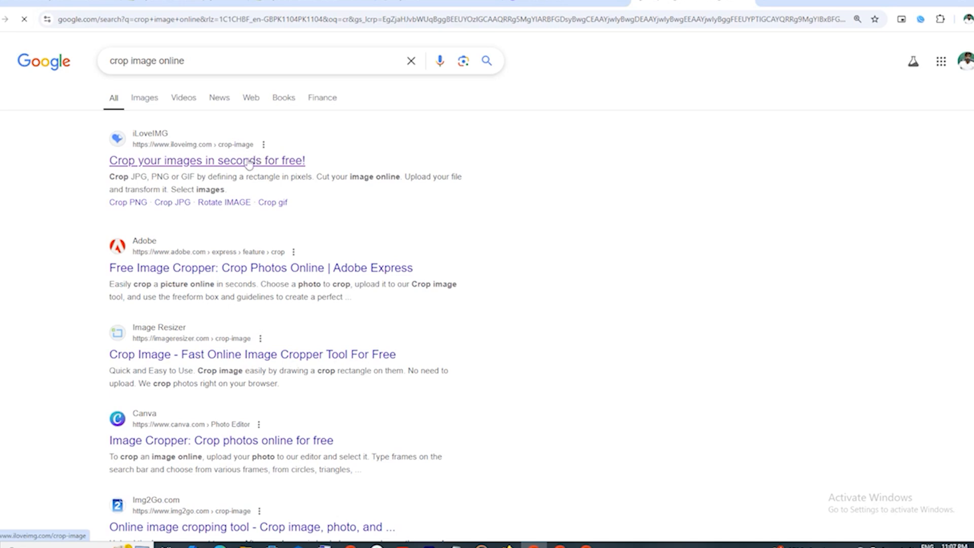
click(202, 164)
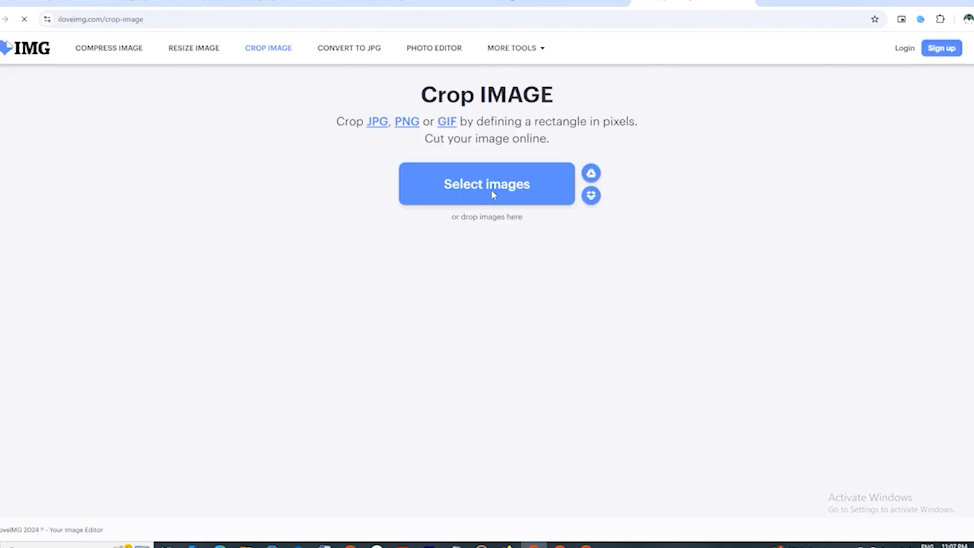
Load the downloaded SAMIRA logo PNG into the image cropper and crop off its empty margins
click(492, 193)
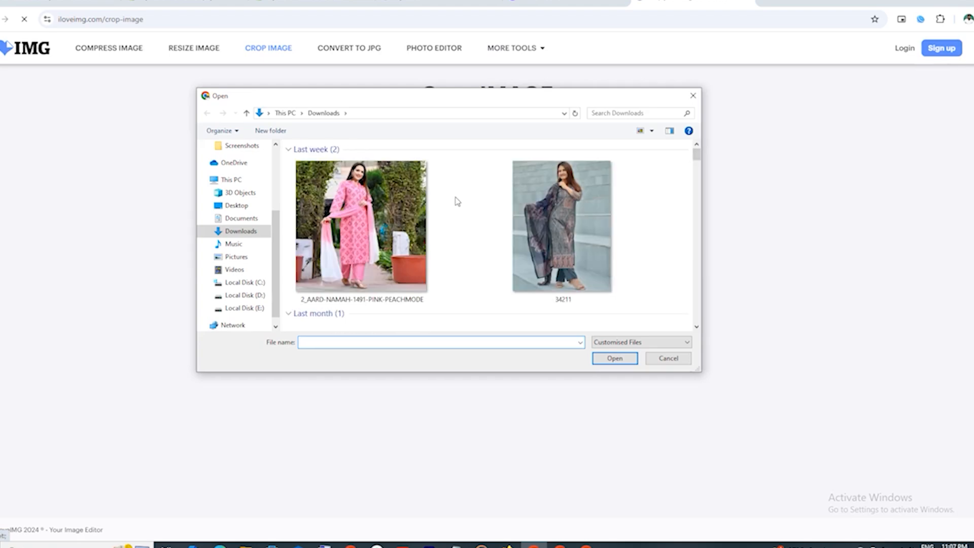
double_click(387, 238)
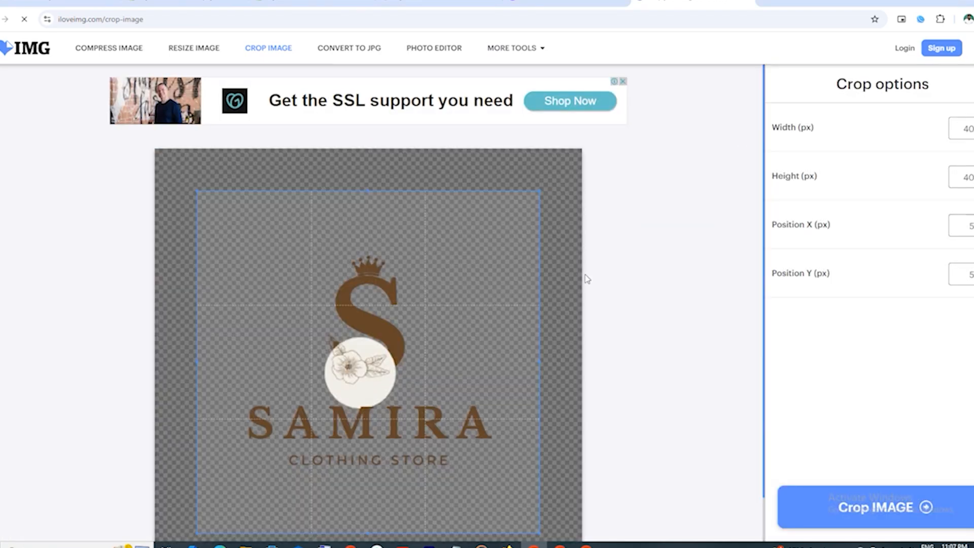
click(881, 502)
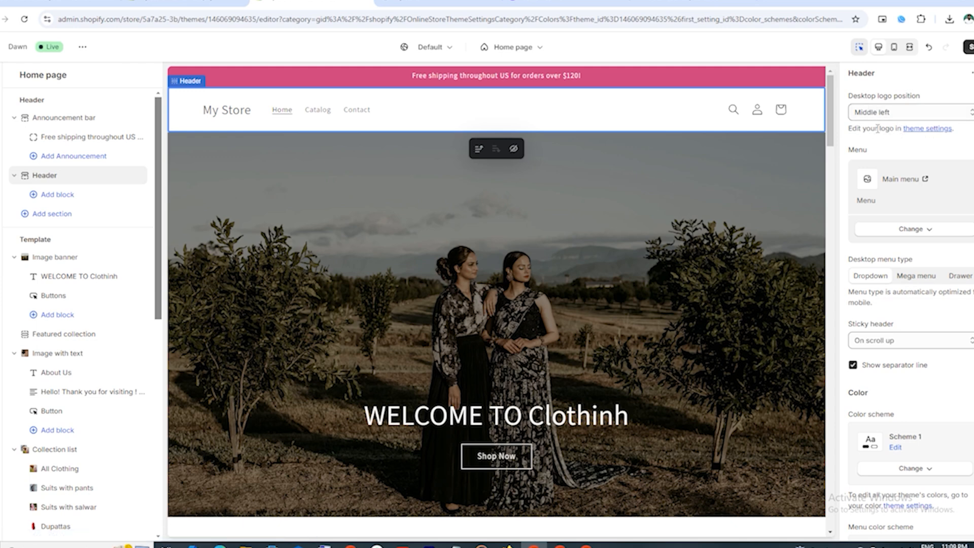
Upload the cropped "Brown Beige Modern Minimalist Initial Clothing Store Logo (1)" from Downloads and set it as the store logo in the theme settings
click(922, 132)
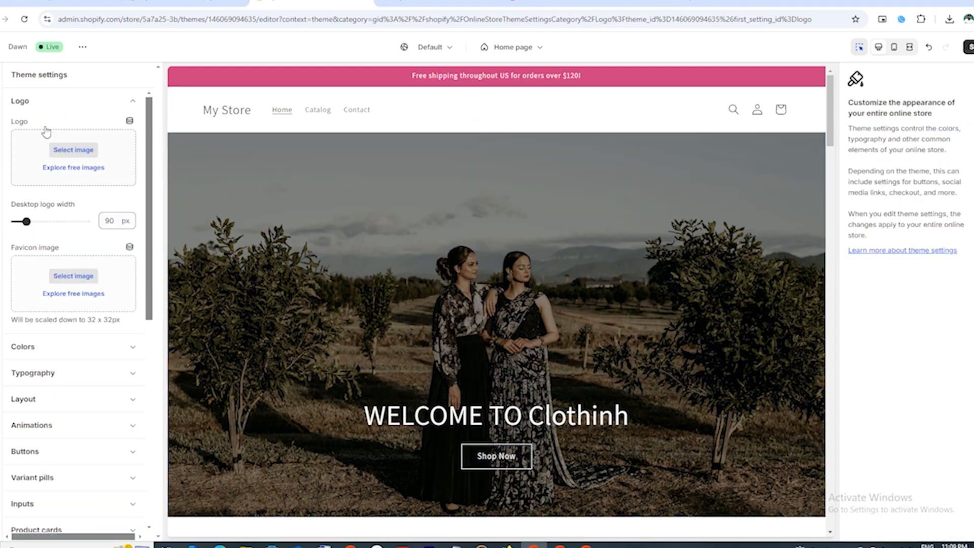
click(73, 150)
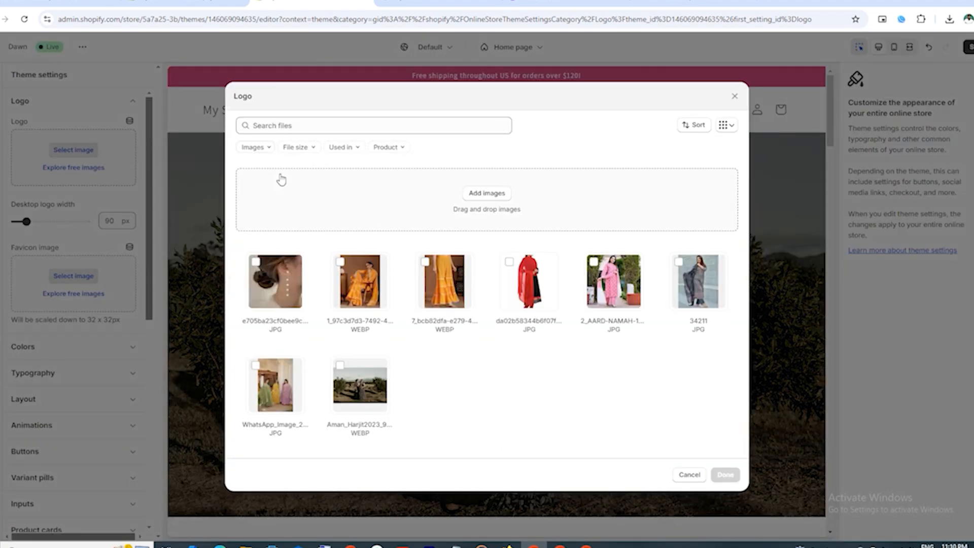
click(476, 194)
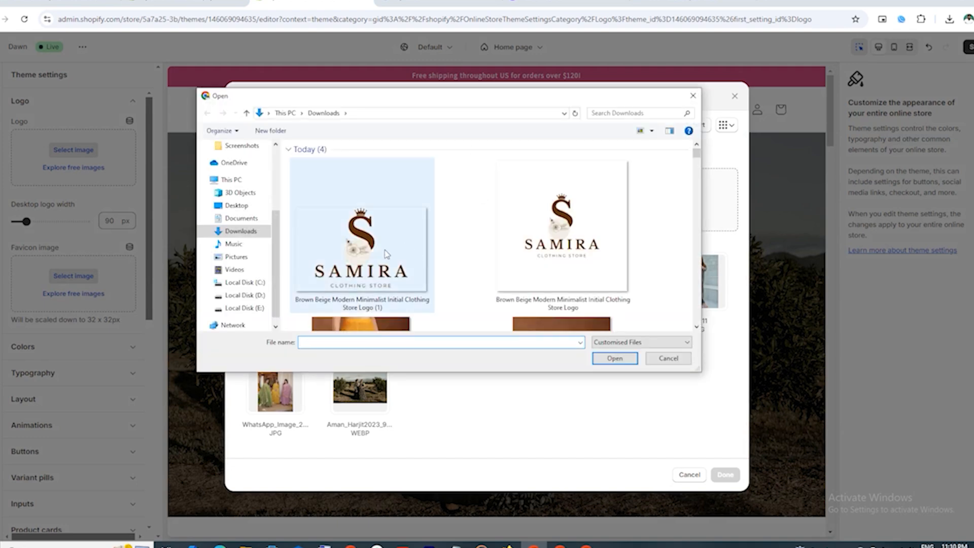
double_click(386, 254)
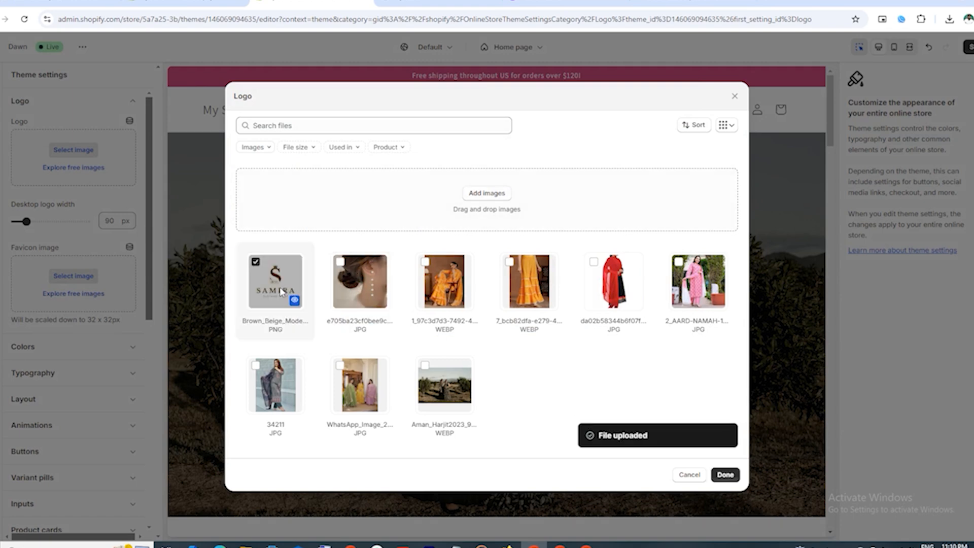
click(726, 474)
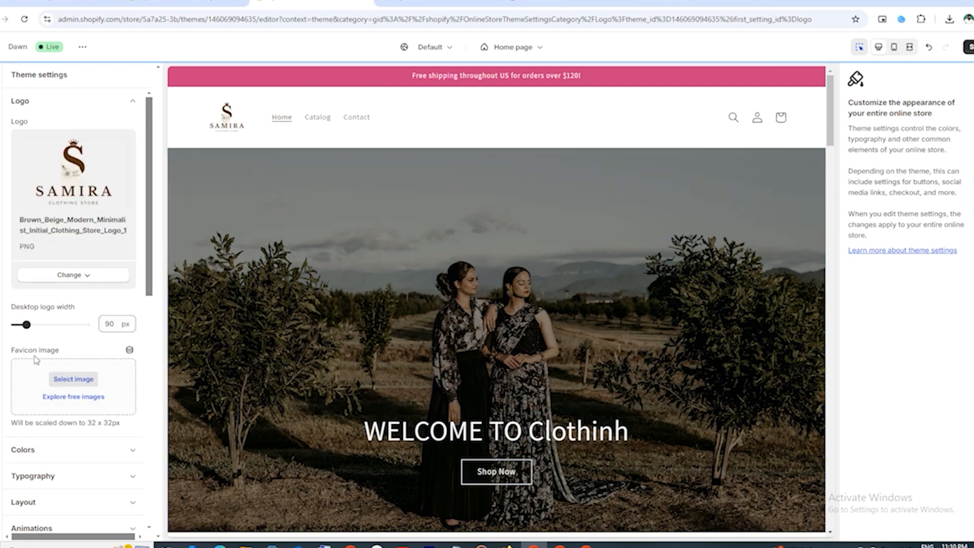
Set the uploaded SAMIRA logo PNG as the store's favicon image
click(73, 378)
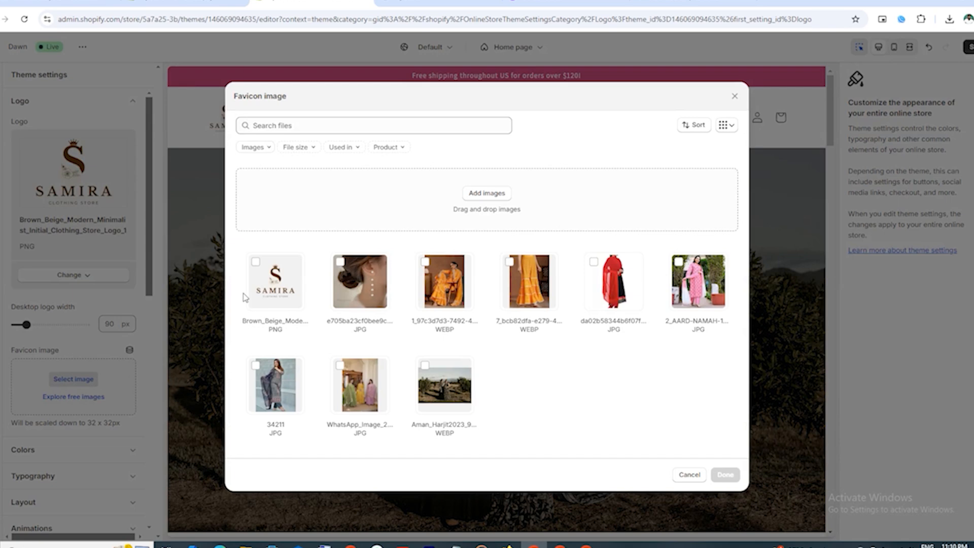
click(271, 277)
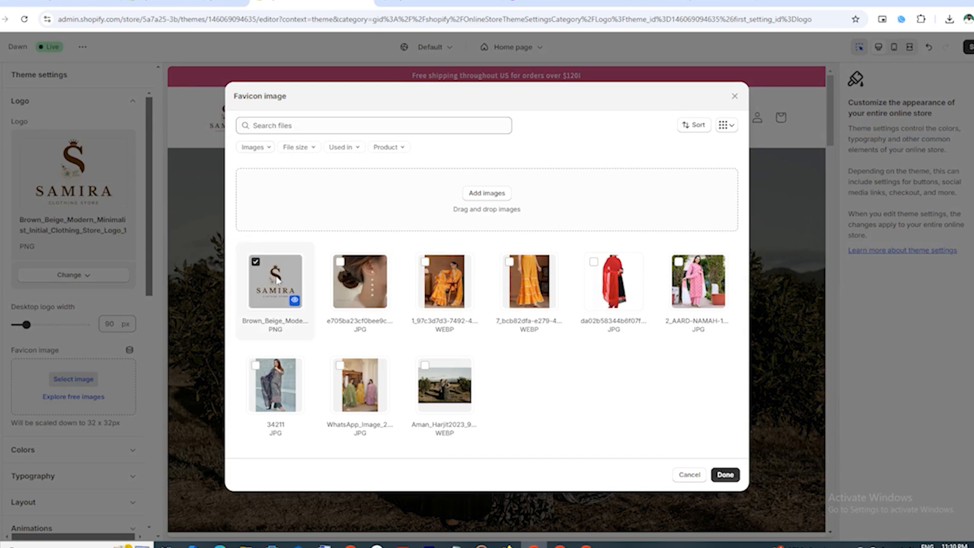
click(724, 474)
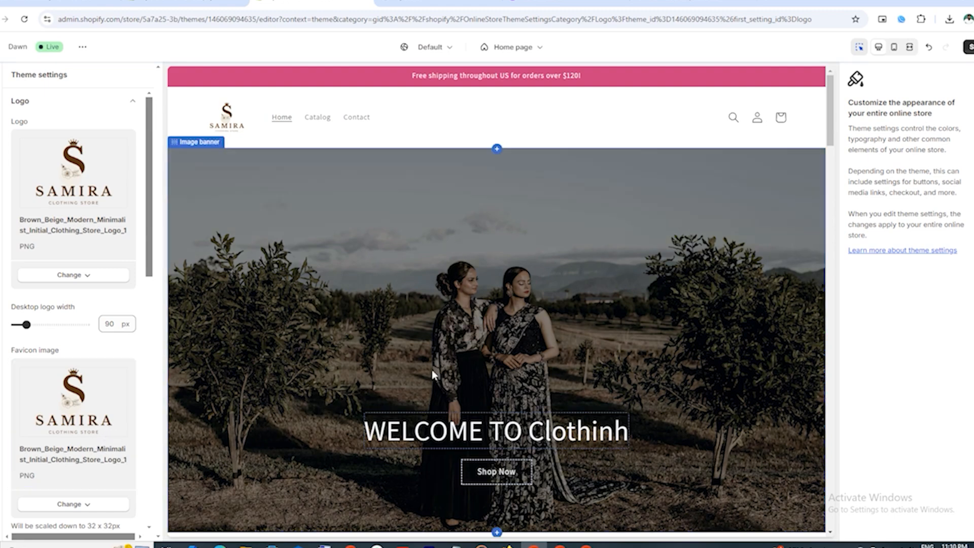
Enlarge the desktop logo width, trying 180 px and 210 px and settling on a size between them
scroll(433, 375, down, 2)
scroll(433, 375, up, 2)
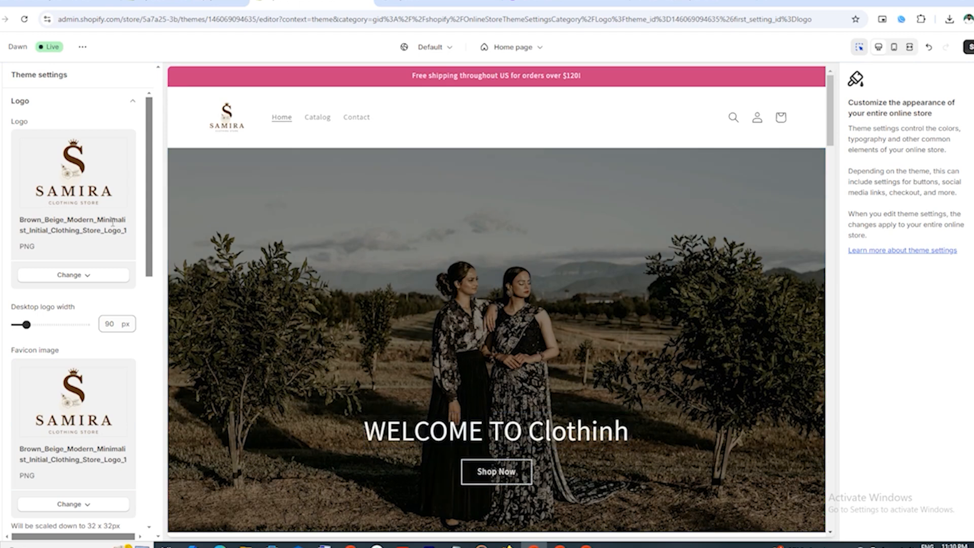
drag(26, 324, 51, 324)
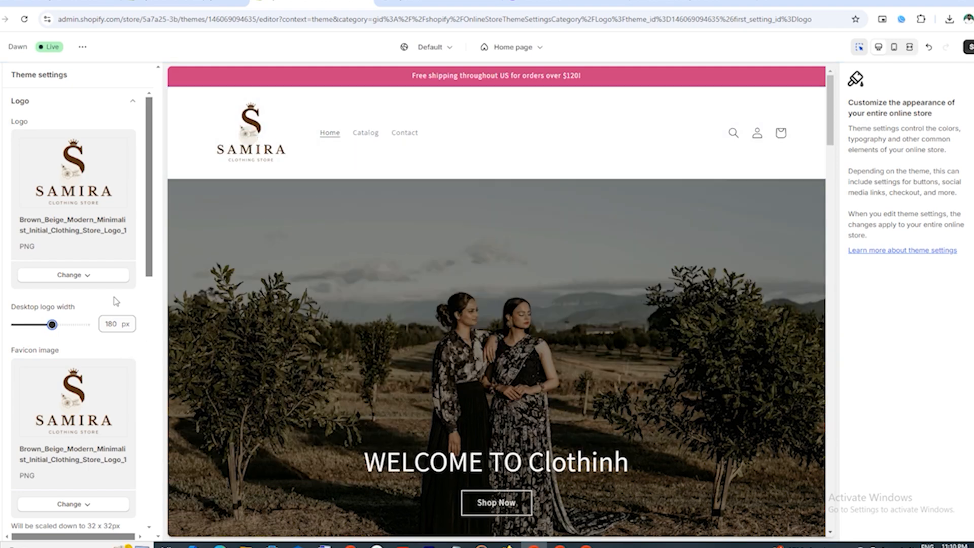
drag(53, 324, 60, 324)
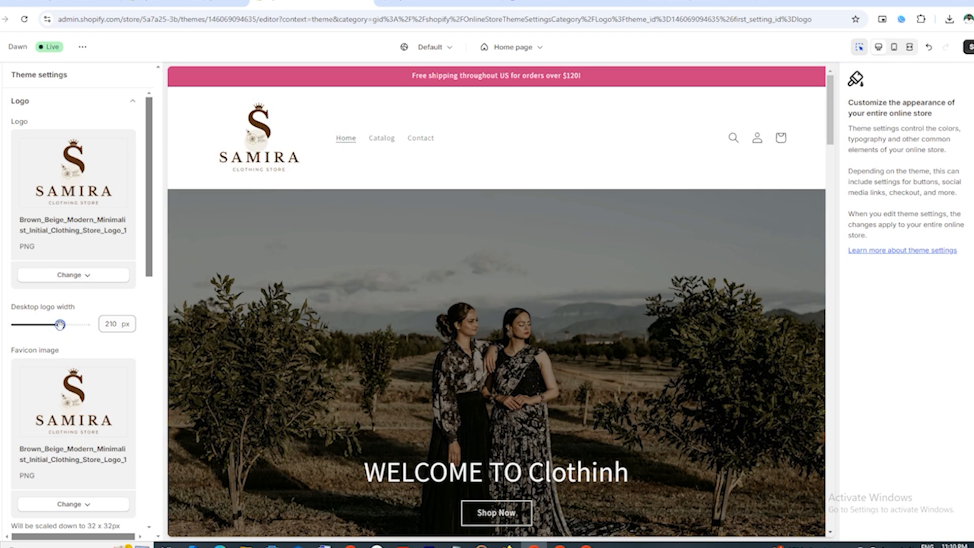
drag(60, 324, 55, 325)
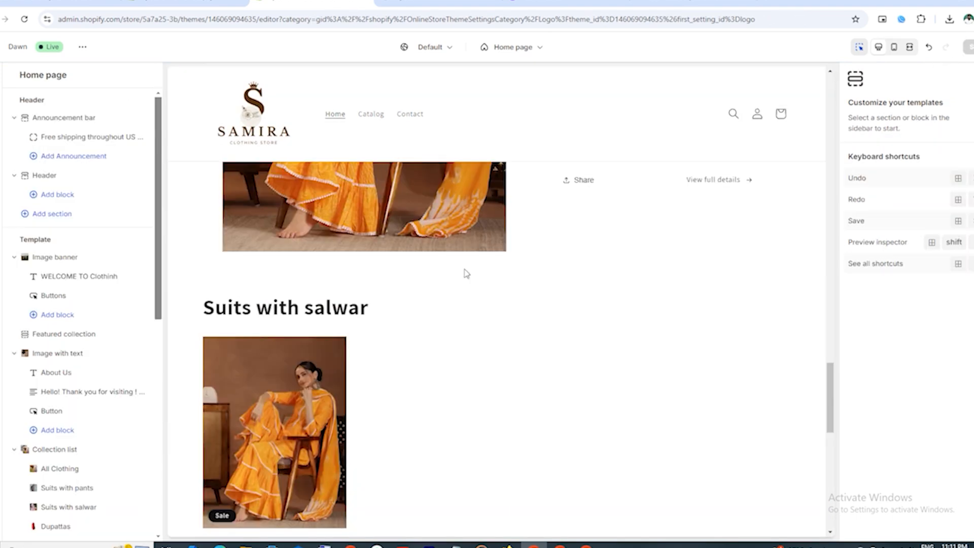
Switch from the theme editor to the store admin and create an online store page titled Shipping Policy
scroll(464, 274, up, 6)
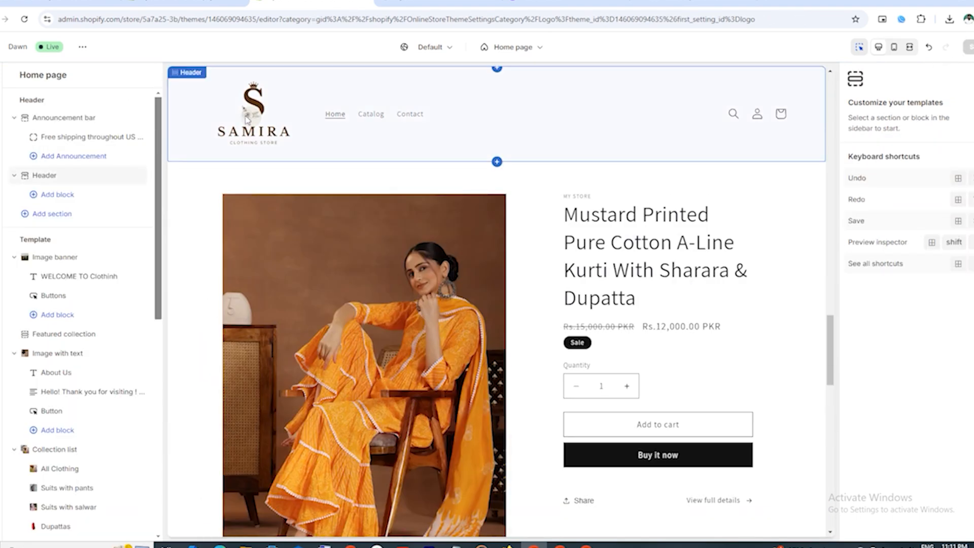
scroll(246, 119, up, 10)
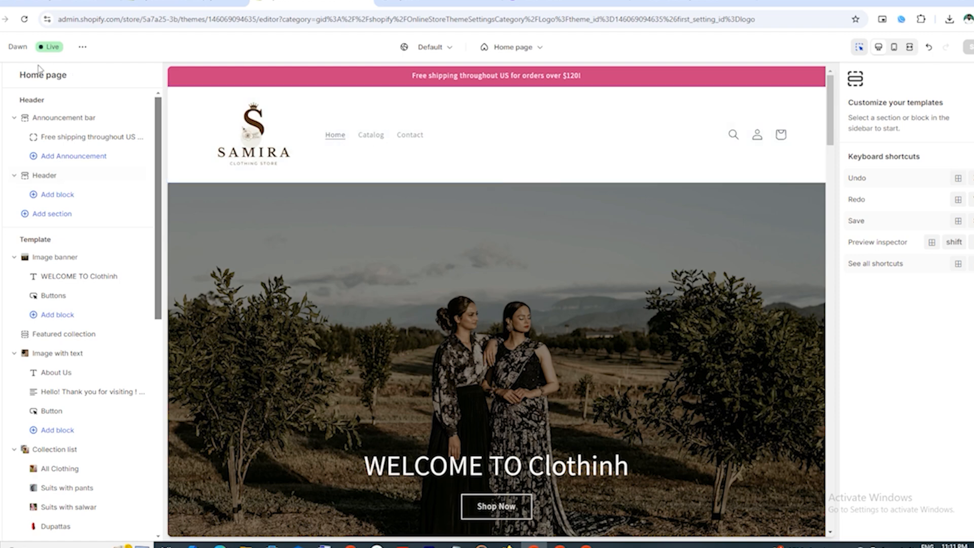
click(186, 1)
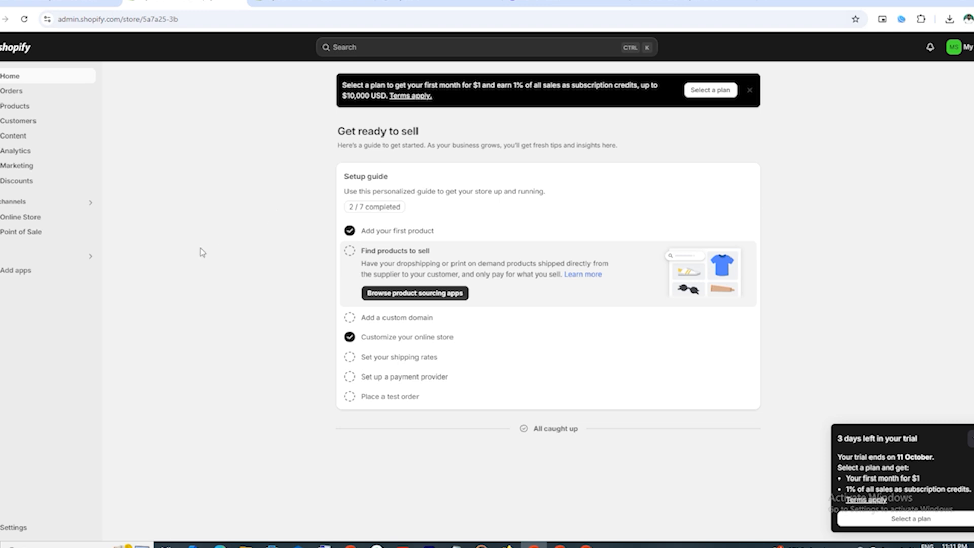
click(22, 218)
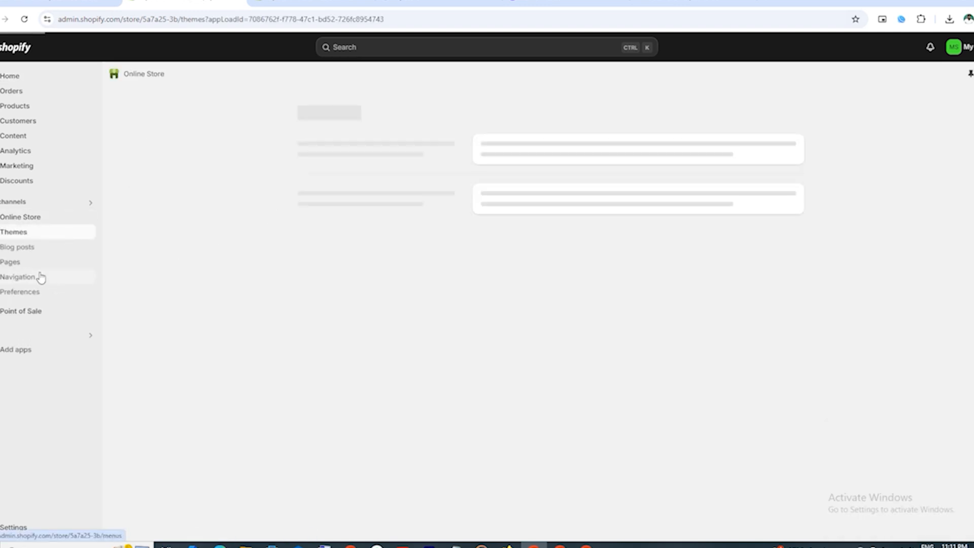
click(11, 267)
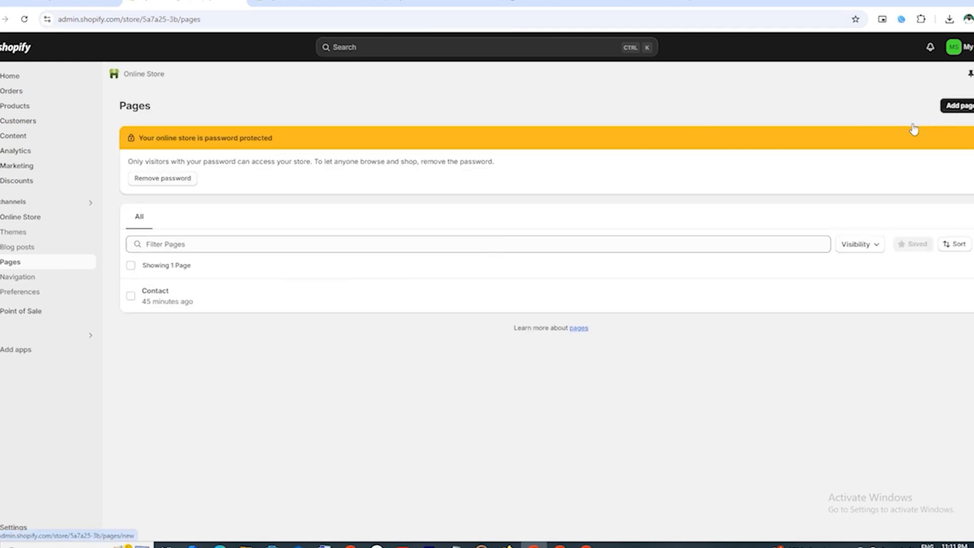
click(959, 107)
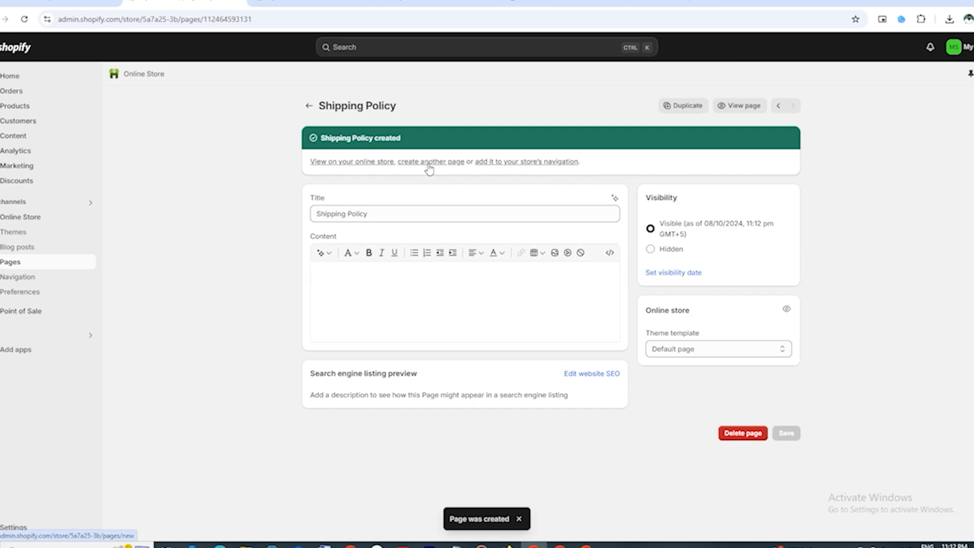
Create another store page titled "Refund policy", copying the title from the Notepad notes, and save it
click(429, 171)
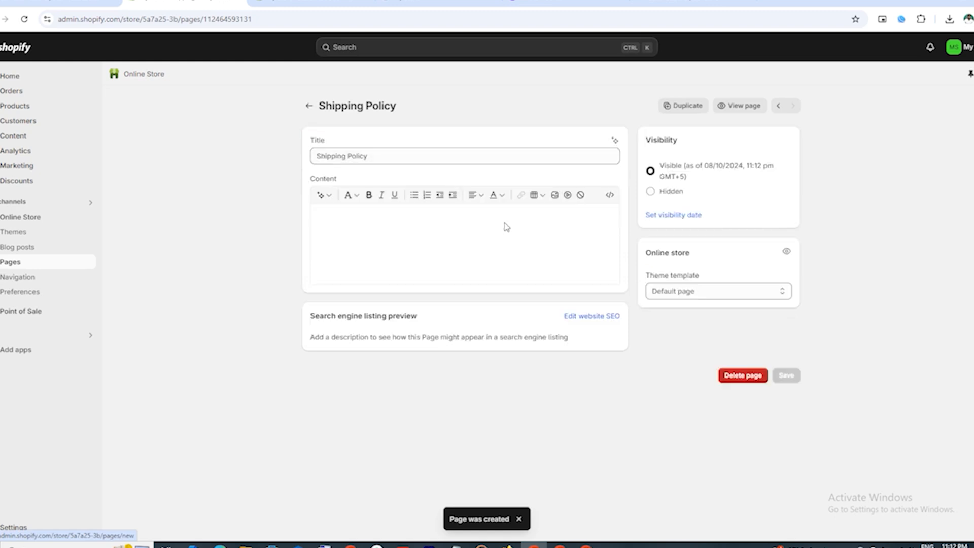
click(456, 546)
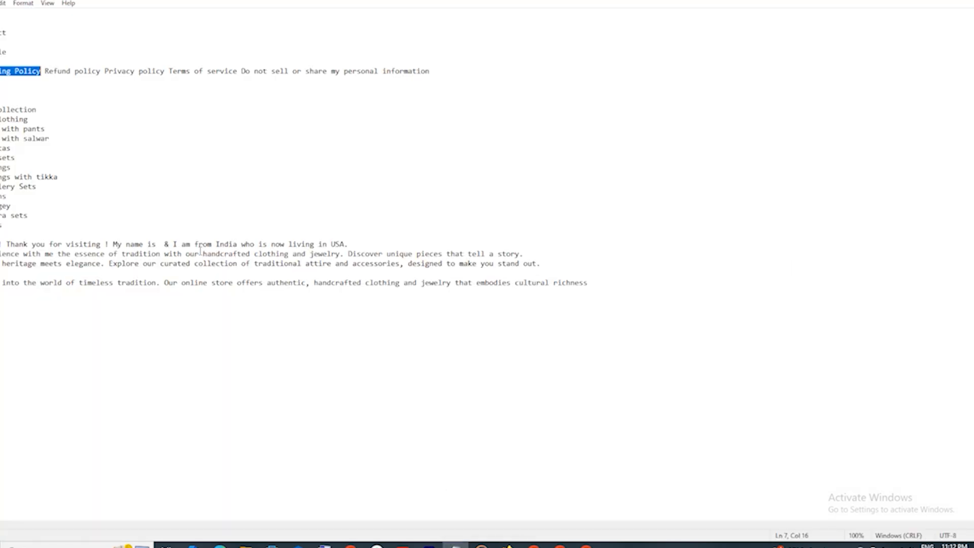
drag(45, 71, 100, 72)
right_click(93, 68)
click(121, 102)
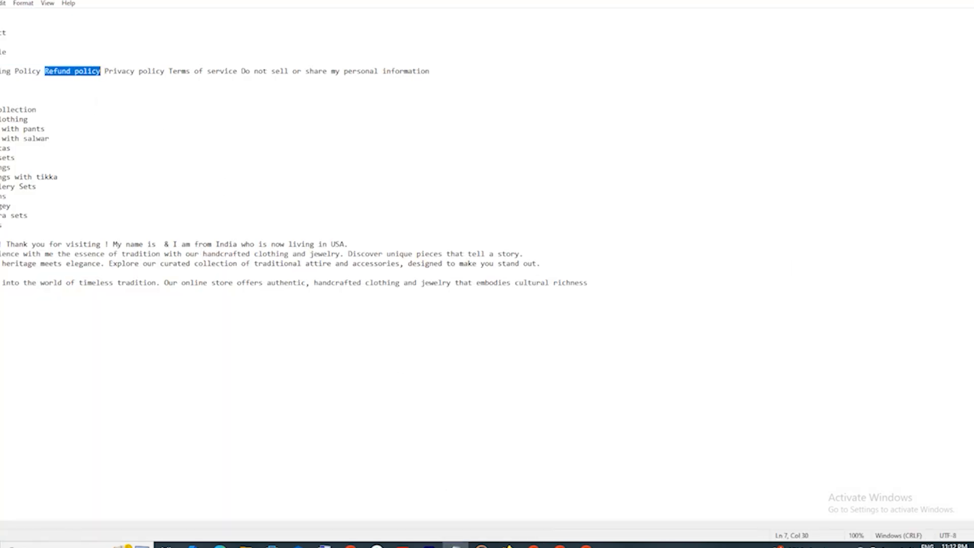
click(534, 545)
click(381, 156)
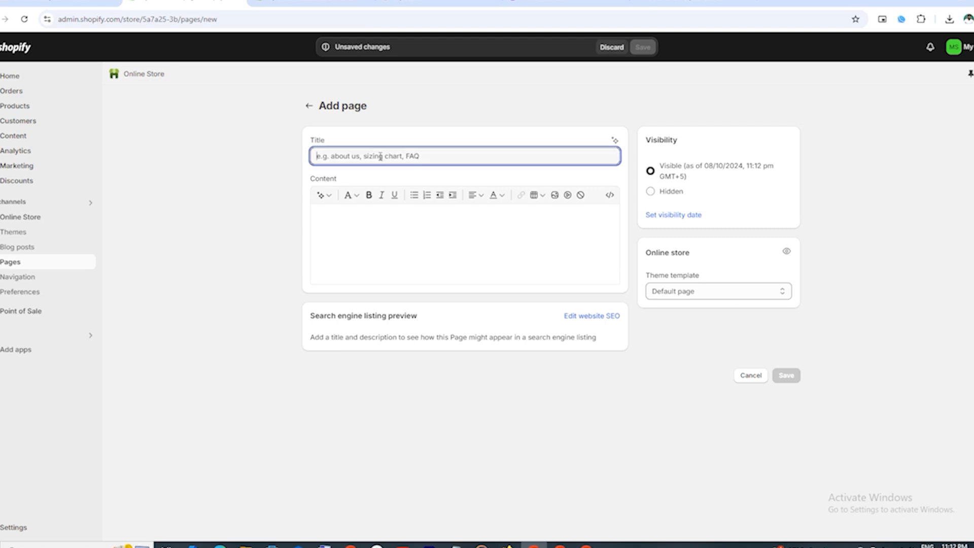
right_click(381, 156)
click(412, 263)
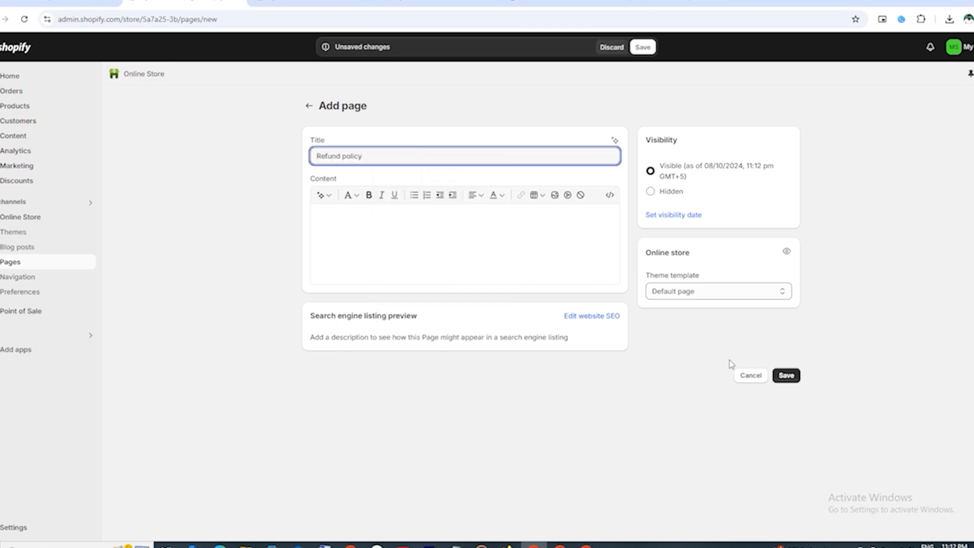
click(787, 375)
Copy the "Privacy policy" title from the Notepad notes and create a store page with it
click(455, 545)
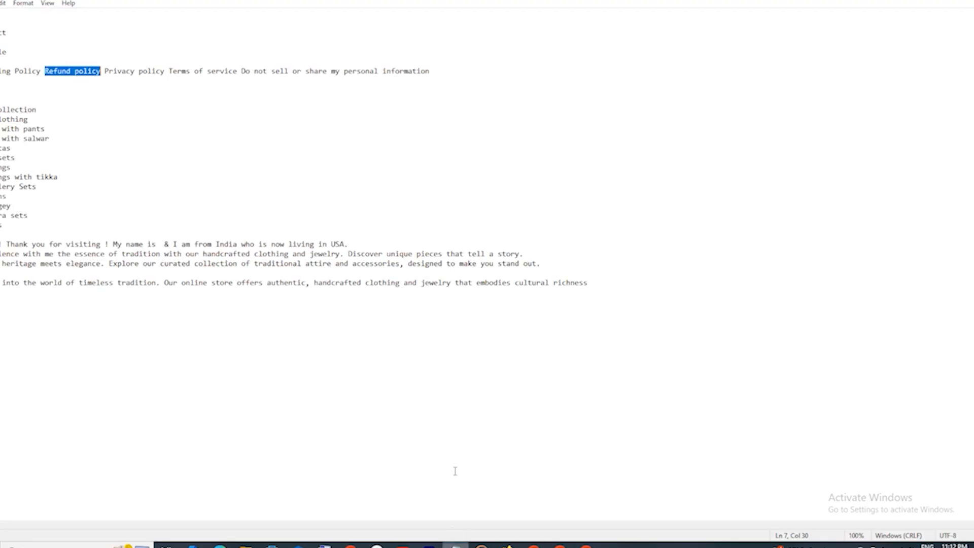
drag(105, 71, 162, 71)
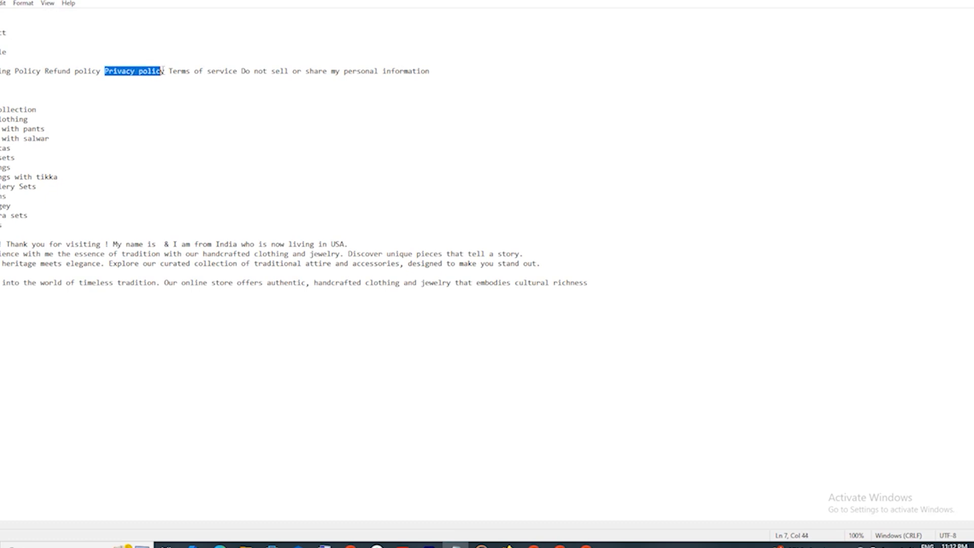
right_click(159, 69)
click(176, 102)
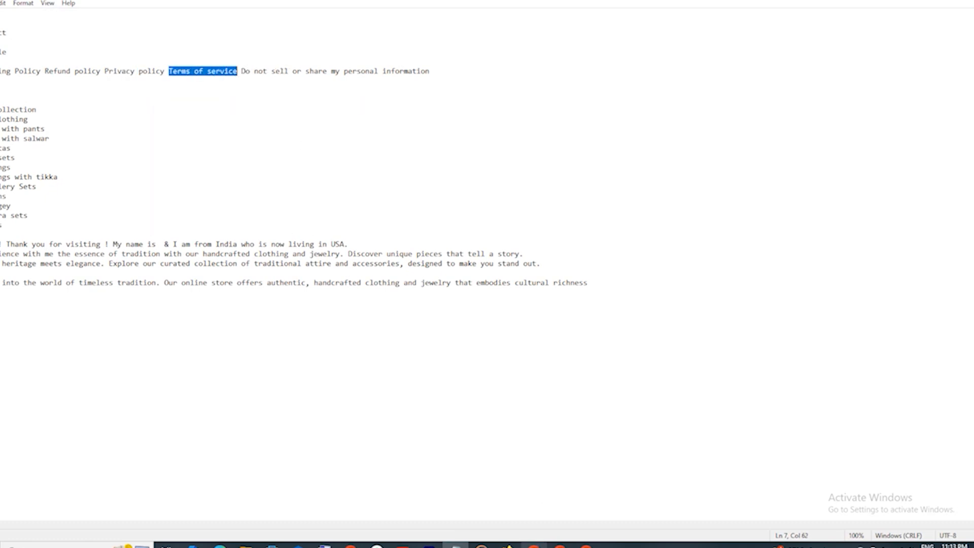
Create another store page with the copied title "Terms of service" and save it
click(534, 546)
click(435, 162)
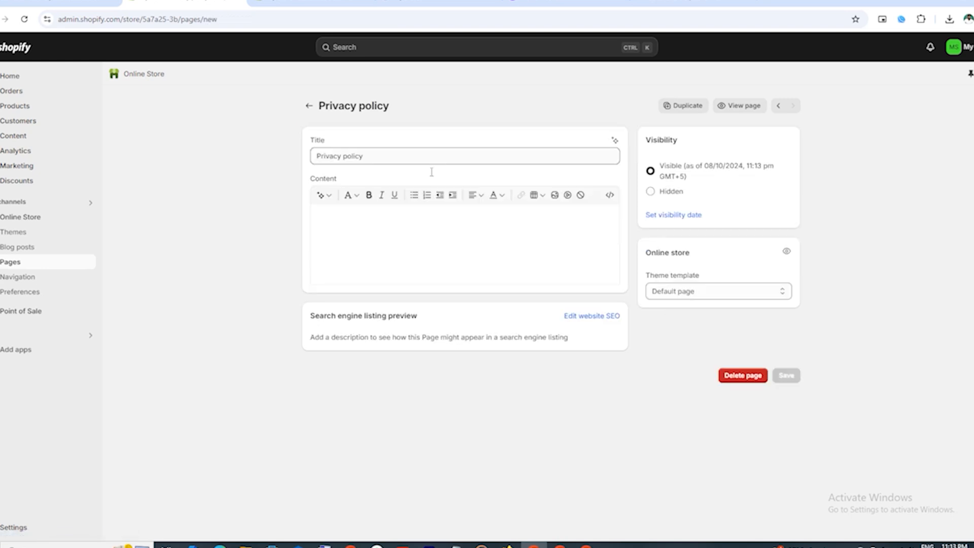
click(376, 156)
right_click(374, 156)
click(411, 260)
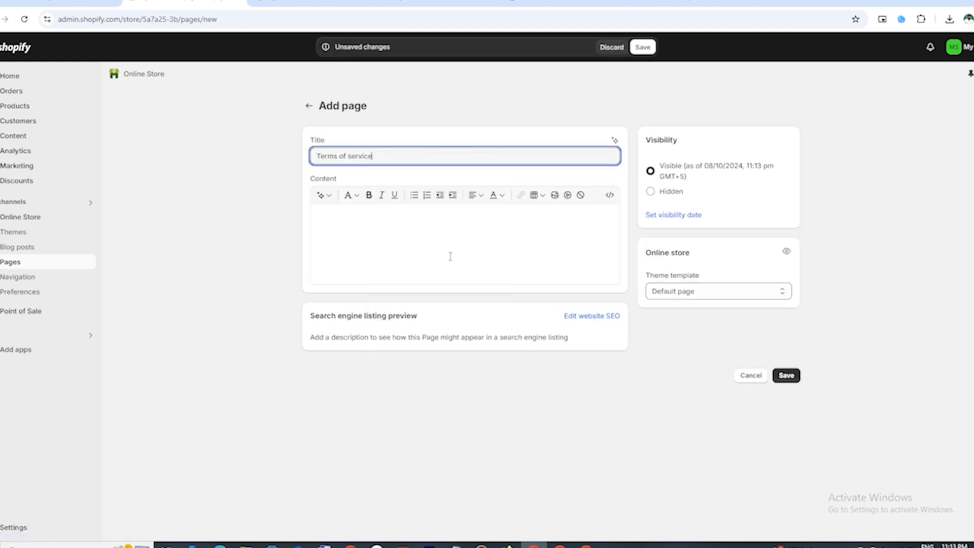
click(643, 48)
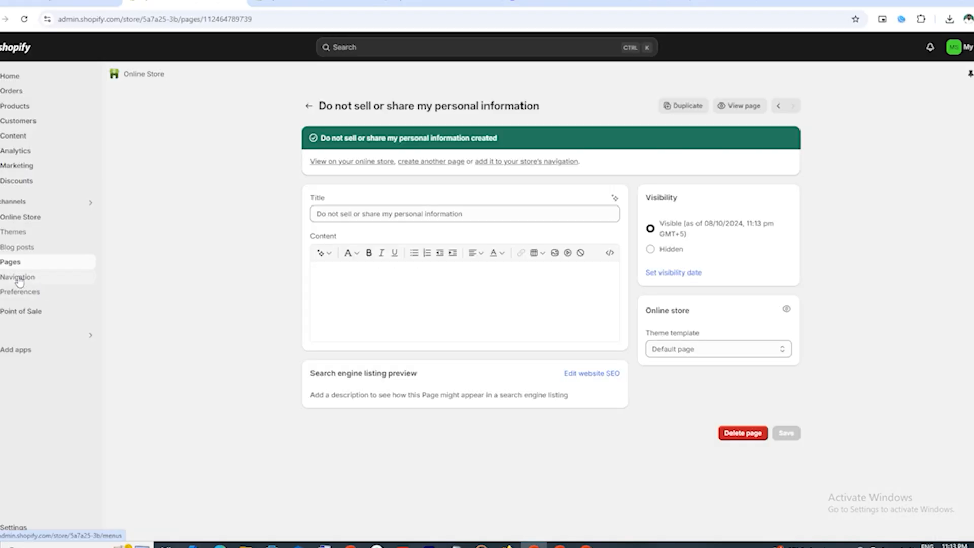
Rename the Catalog item in the store's Main menu to Shop and apply the change
click(40, 283)
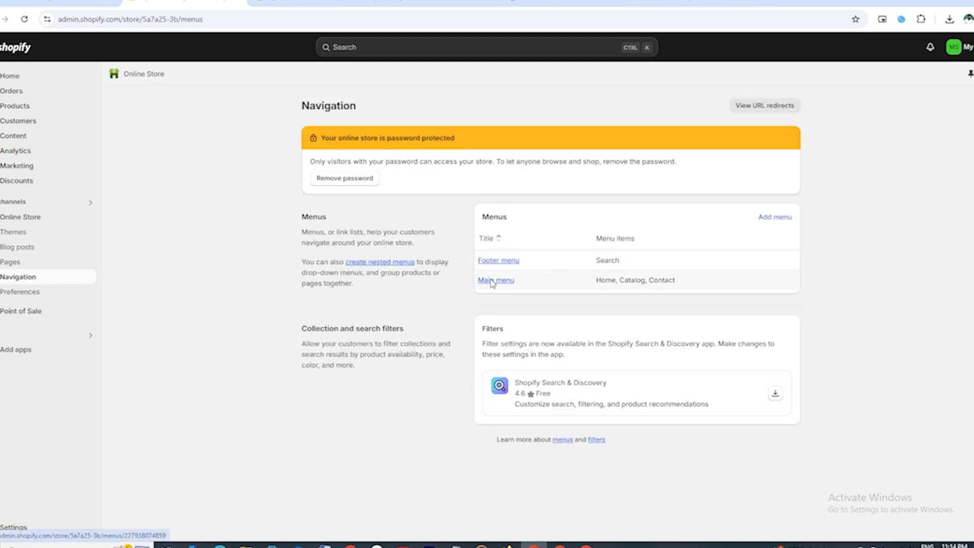
click(493, 282)
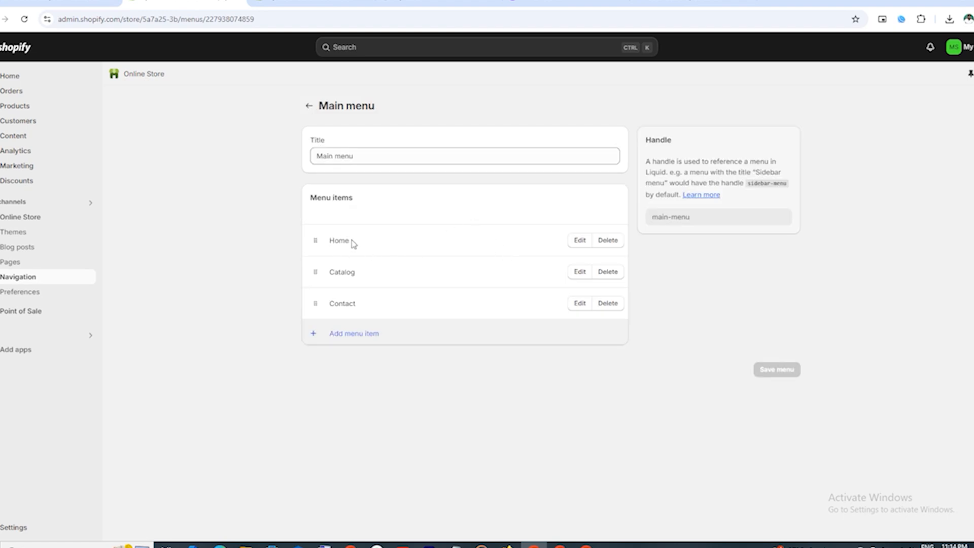
click(579, 274)
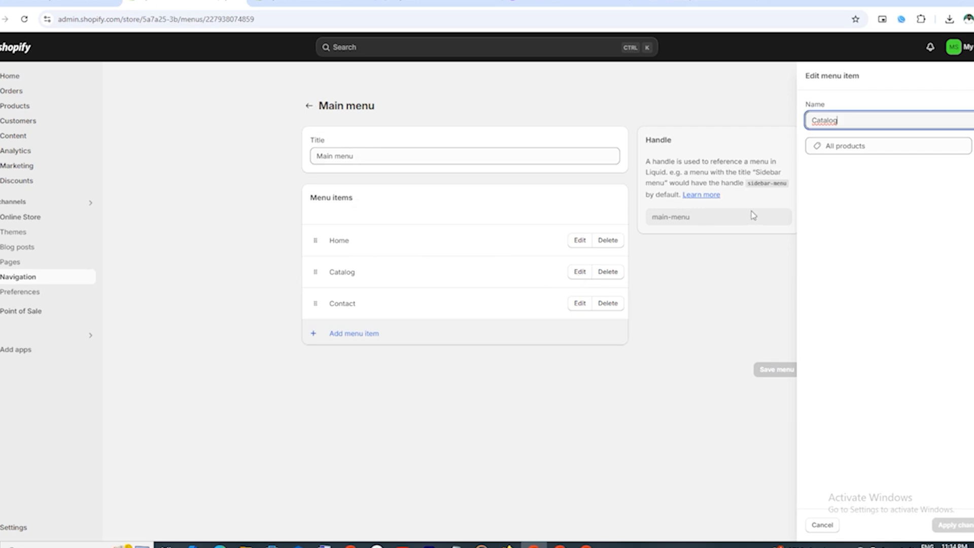
double_click(831, 123)
text(Ahop)
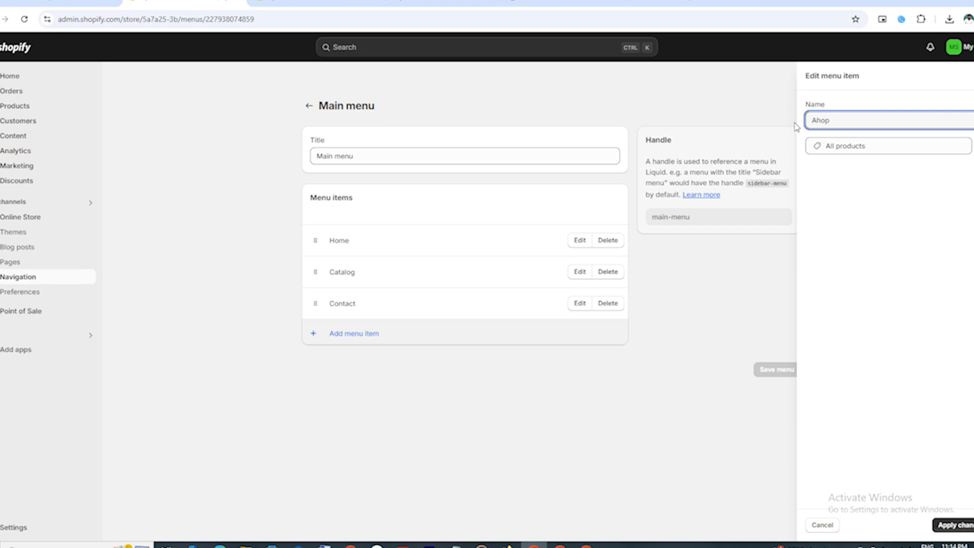
key(BackSpace)
key(BackSpace)
text(S)
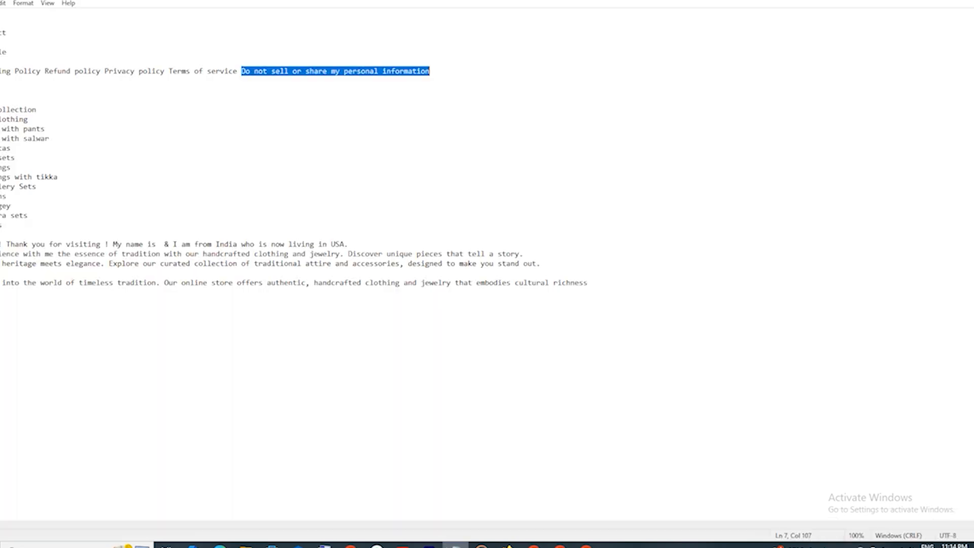
click(456, 545)
click(534, 545)
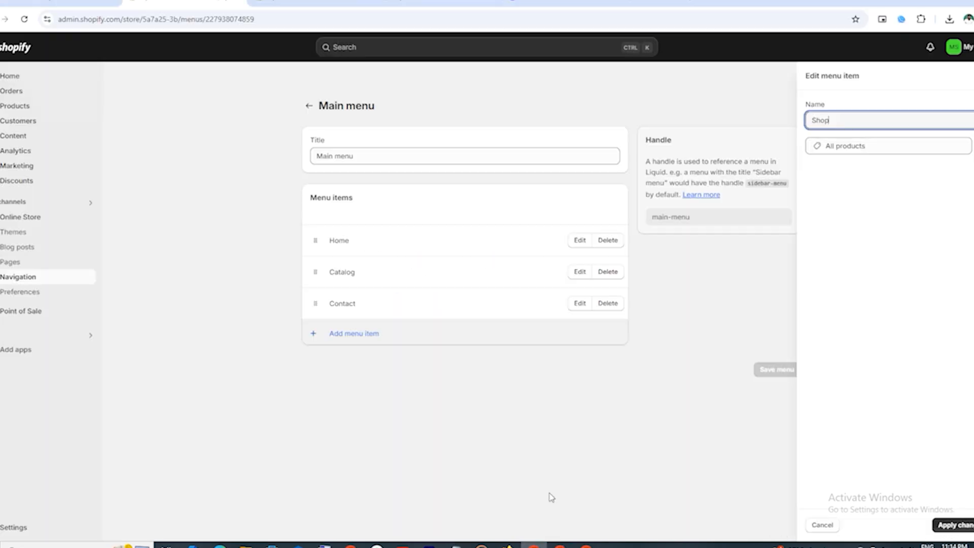
click(954, 525)
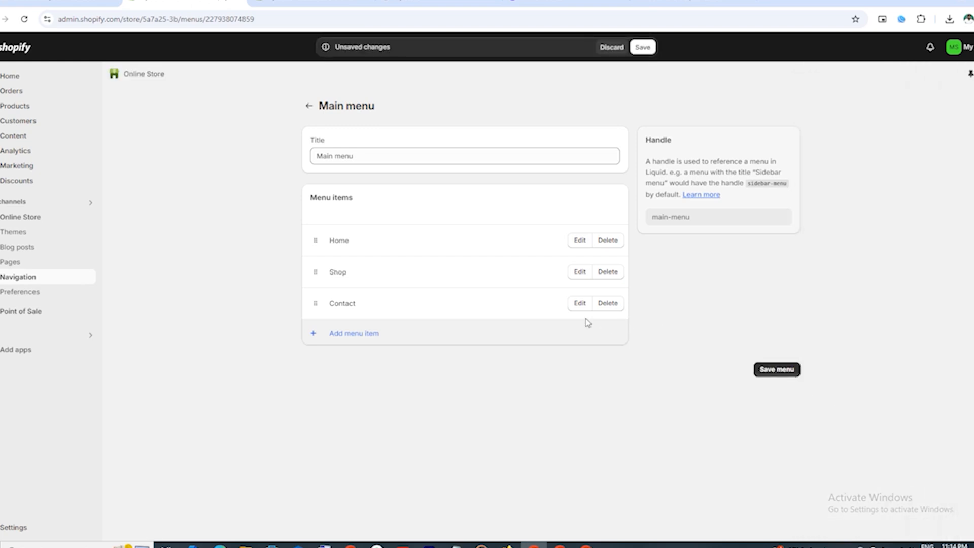
Add a Main menu item linked to the All Clothing collection and save the menu
click(308, 335)
click(856, 146)
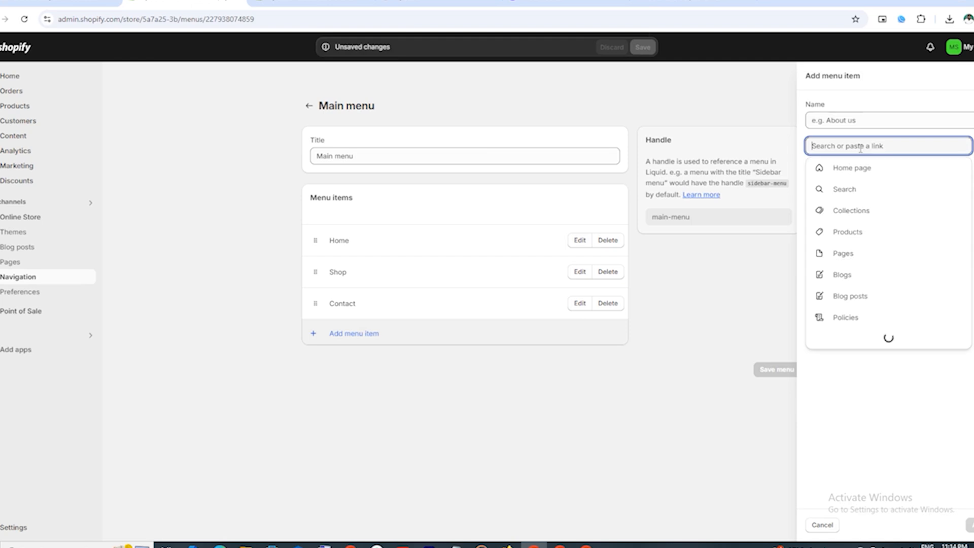
click(851, 211)
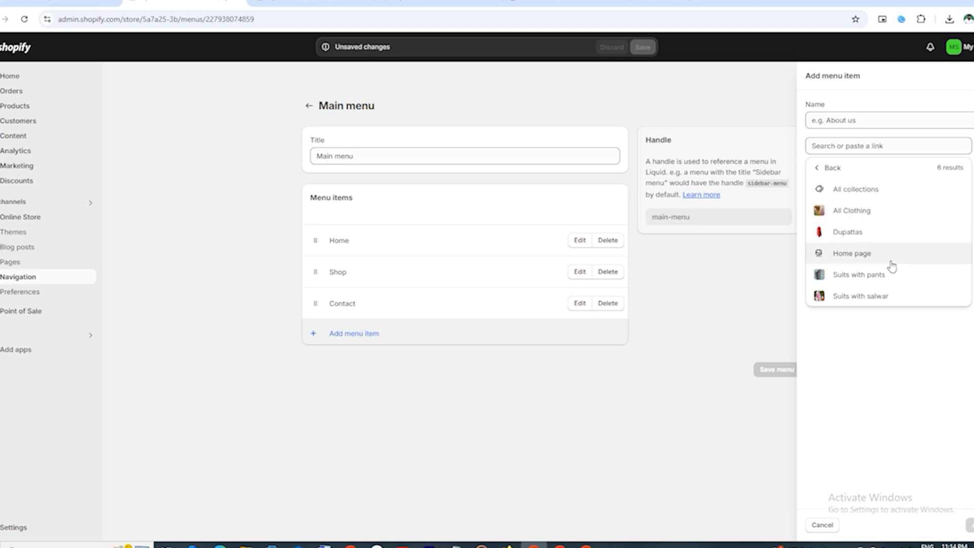
click(855, 211)
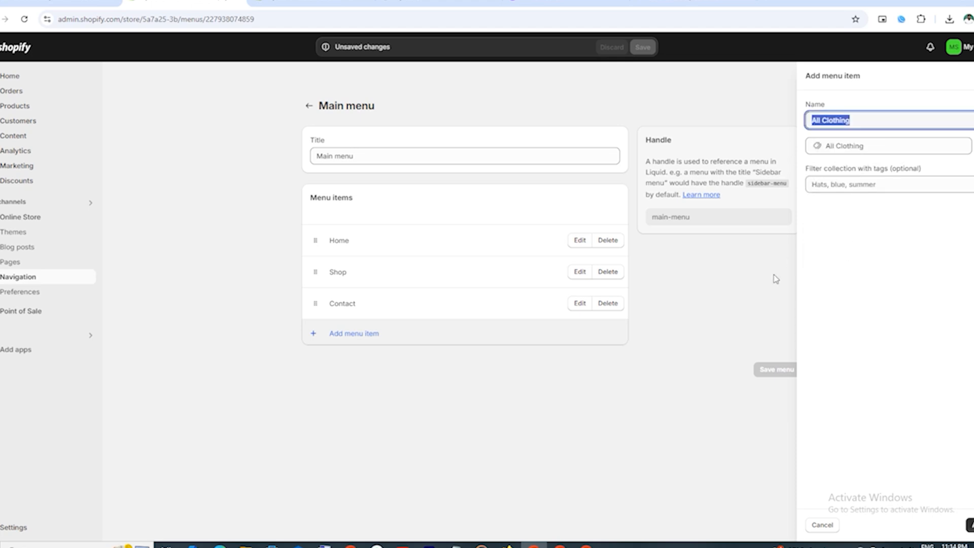
click(969, 525)
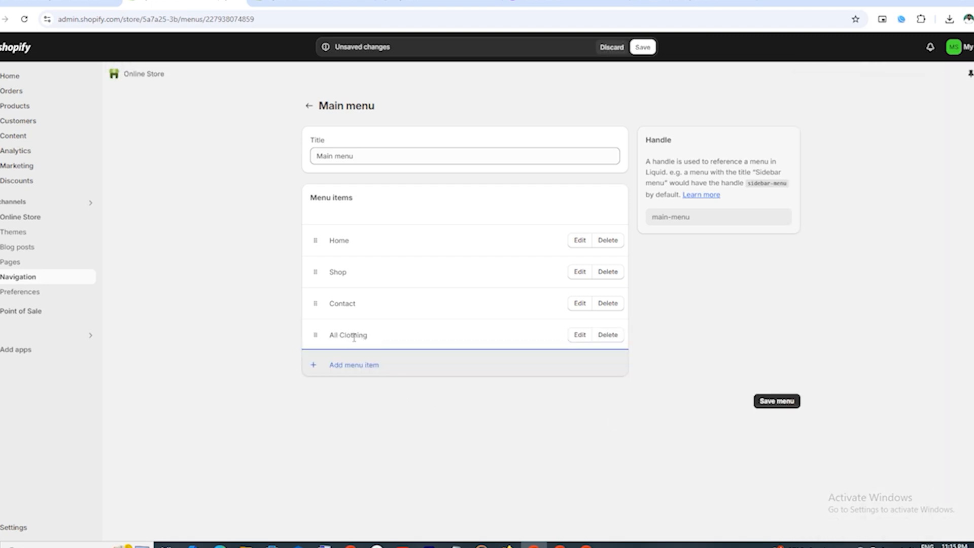
click(770, 401)
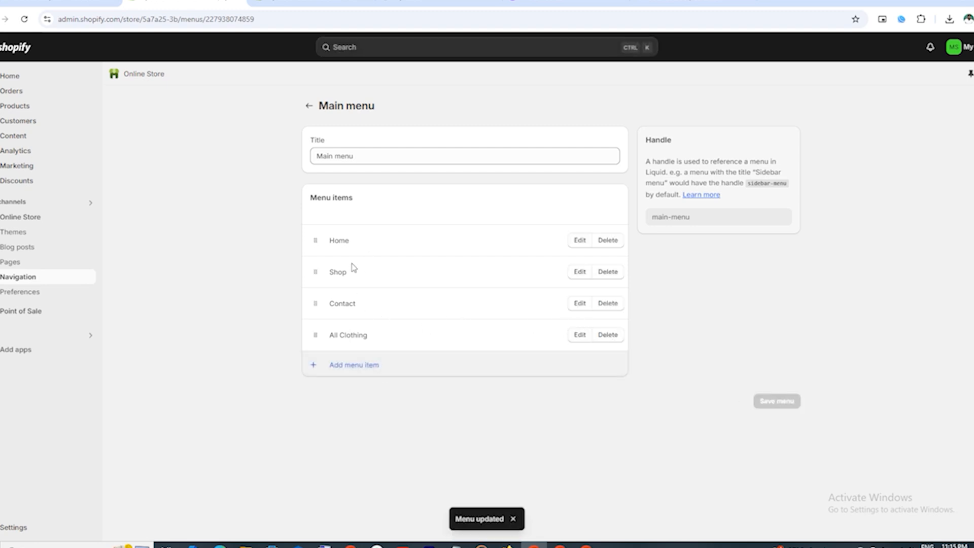
Add a Footer menu item linked to the Refund policy page
click(308, 106)
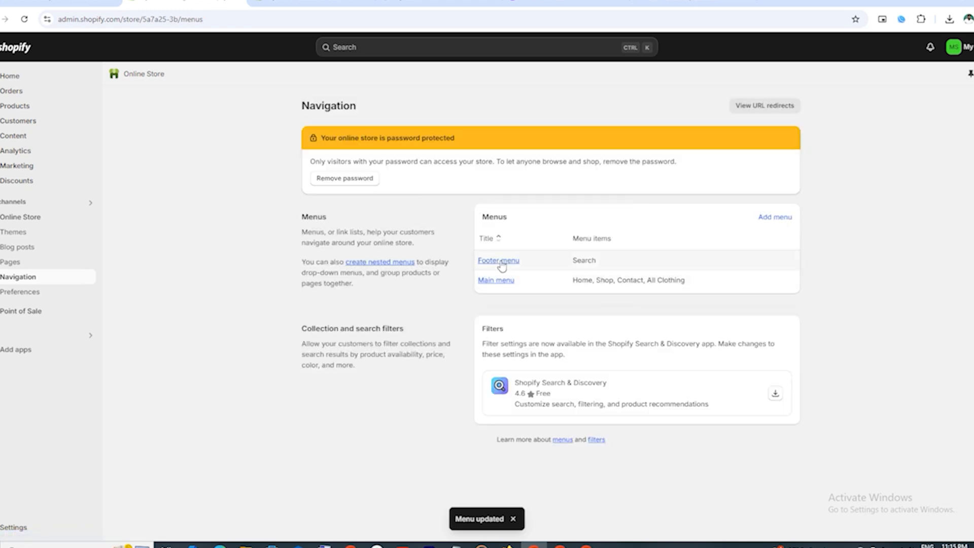
click(509, 262)
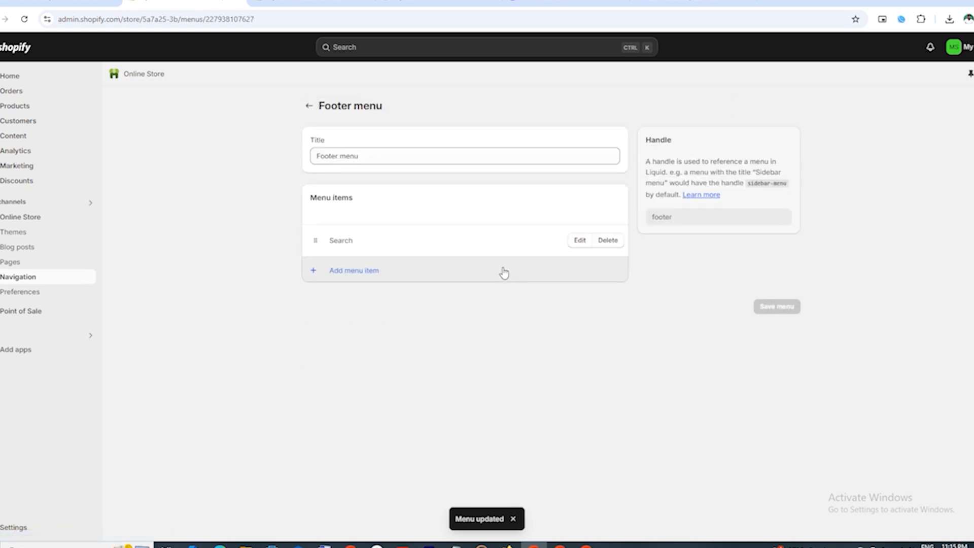
click(320, 276)
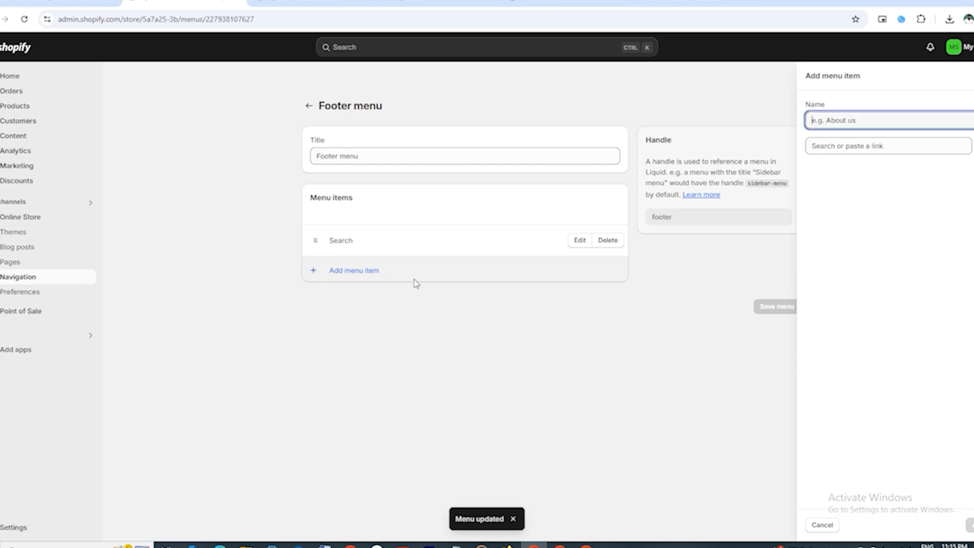
click(837, 146)
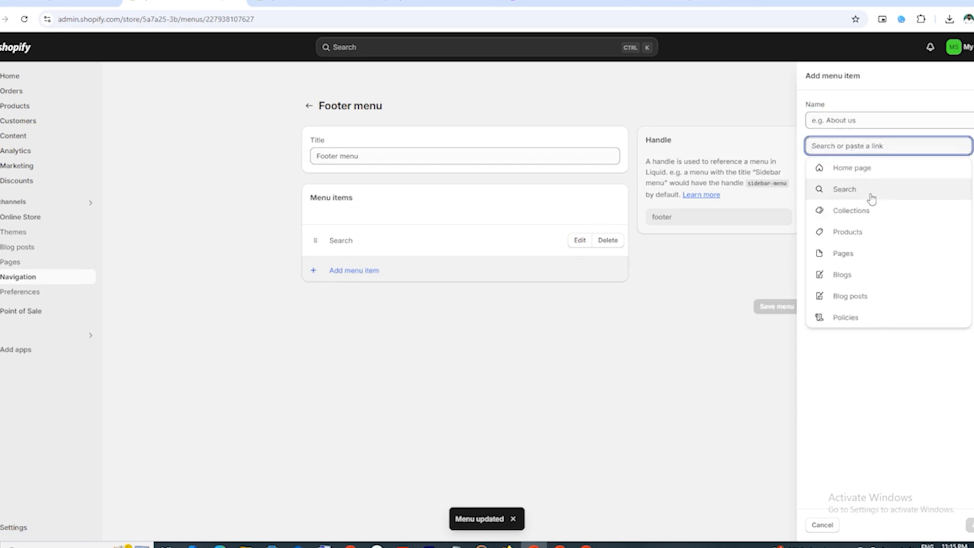
click(850, 253)
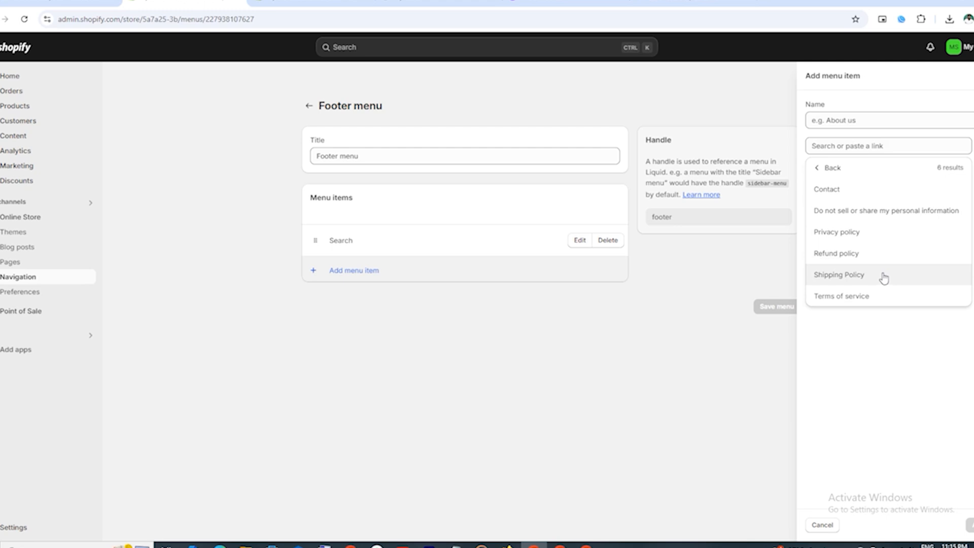
click(842, 253)
click(969, 525)
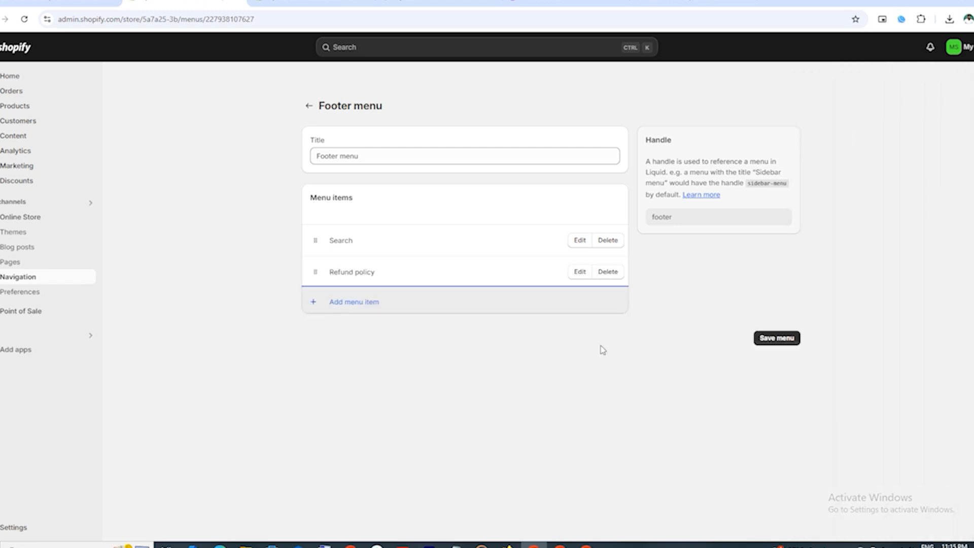
Add a Footer menu item linked to the Privacy policy page
click(358, 303)
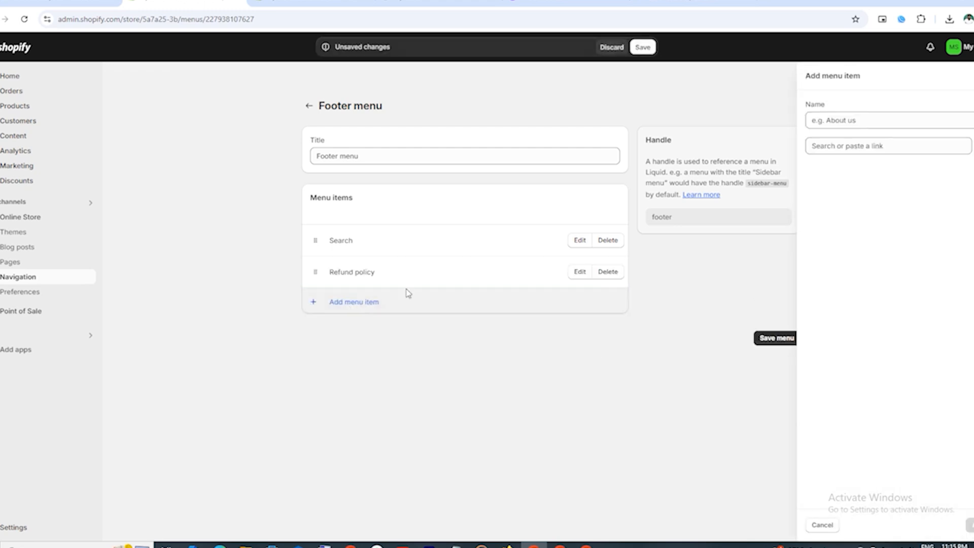
click(817, 147)
click(851, 259)
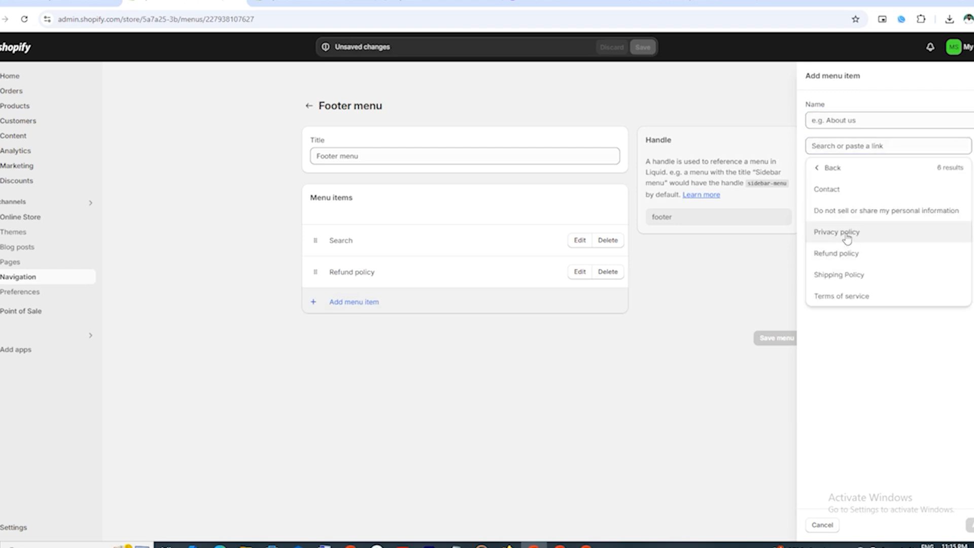
click(846, 234)
click(967, 528)
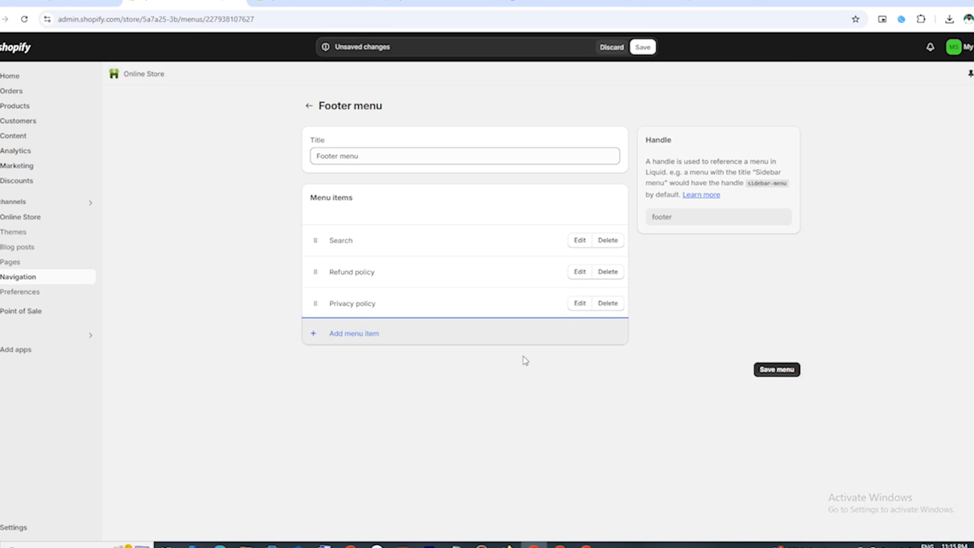
Add a Footer menu item linked to the Shipping Policy page
click(359, 335)
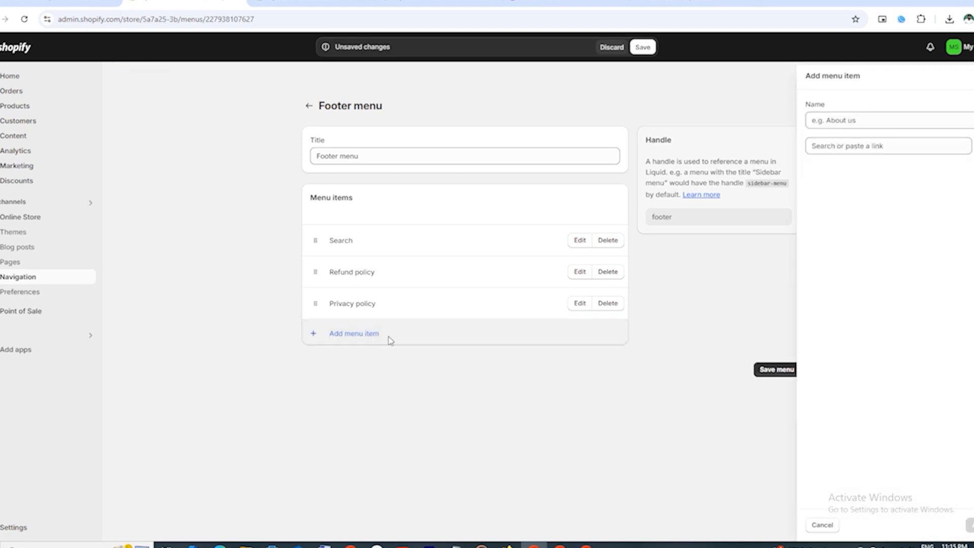
click(847, 147)
click(859, 254)
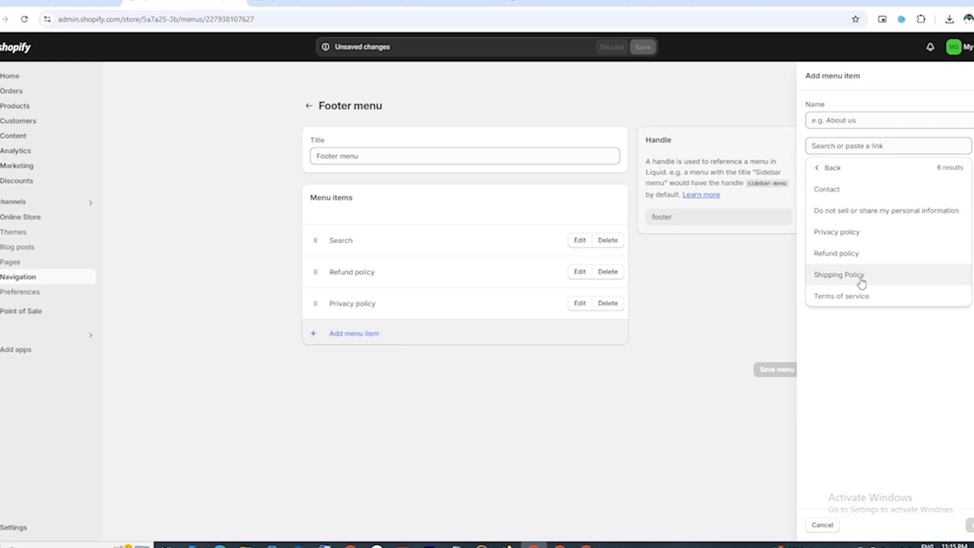
click(861, 275)
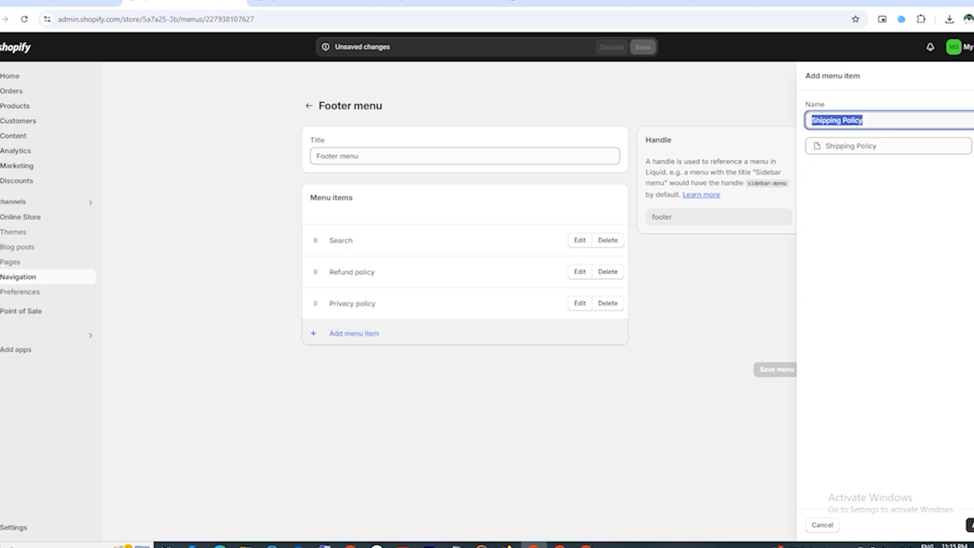
click(970, 525)
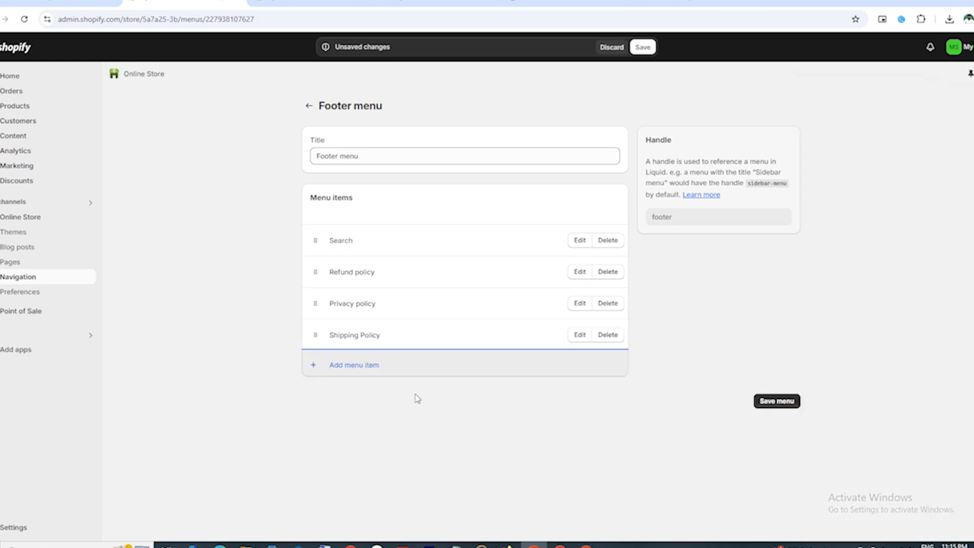
Add a Footer menu item linked to the Terms of service page
click(324, 371)
click(881, 146)
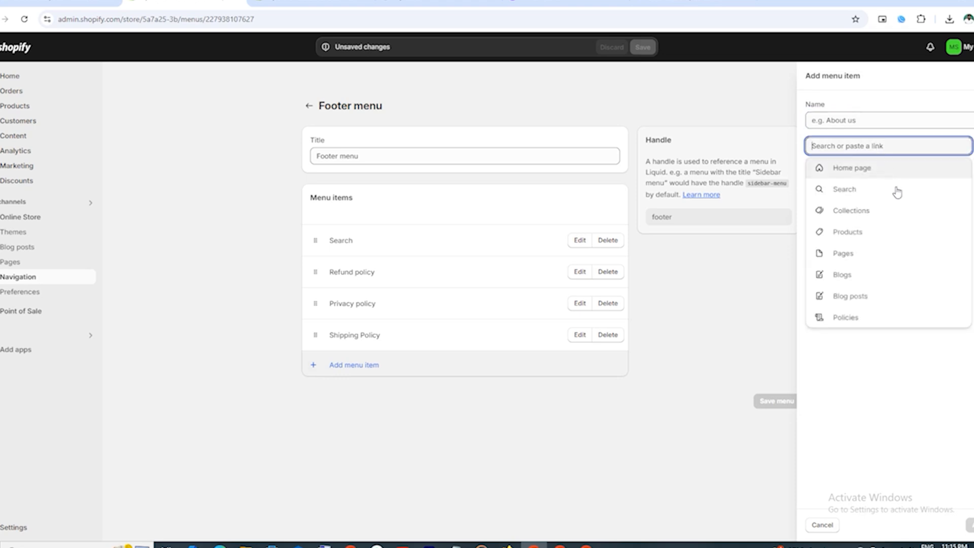
click(856, 254)
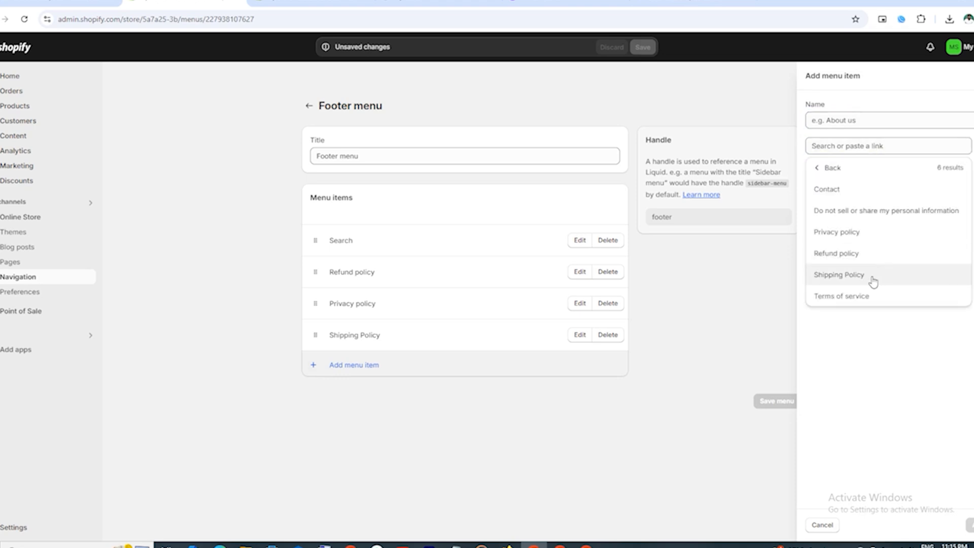
click(855, 298)
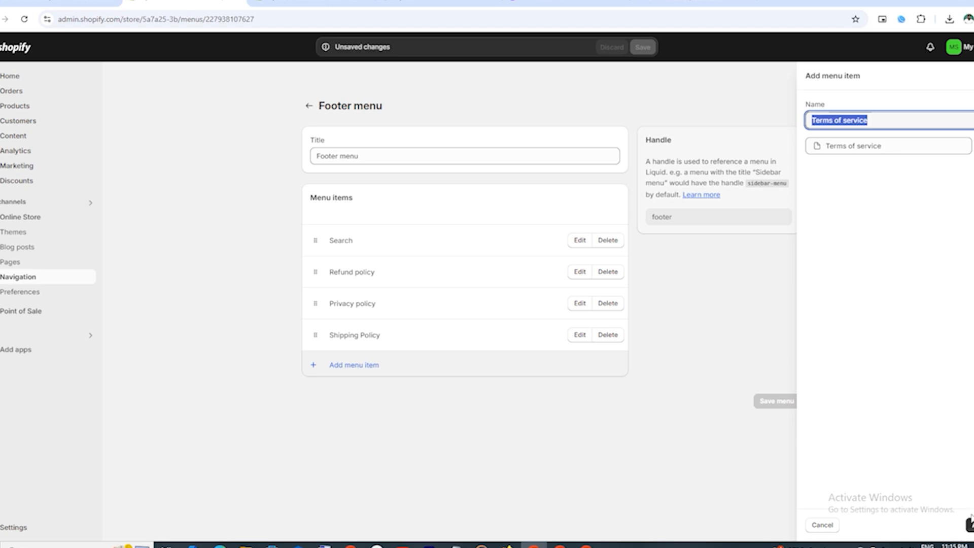
click(970, 523)
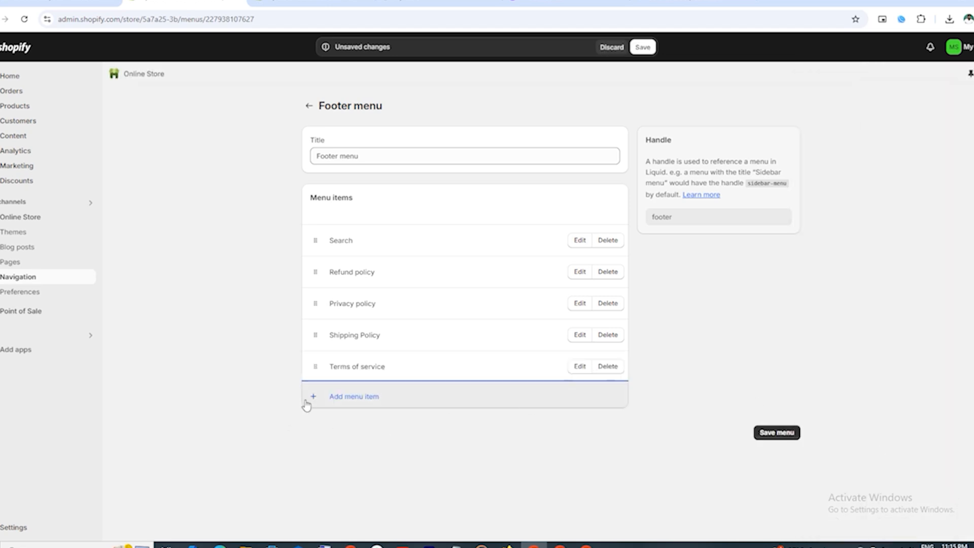
Add a Footer menu item linked to the "Do not sell or share my personal information" page
click(307, 403)
click(839, 146)
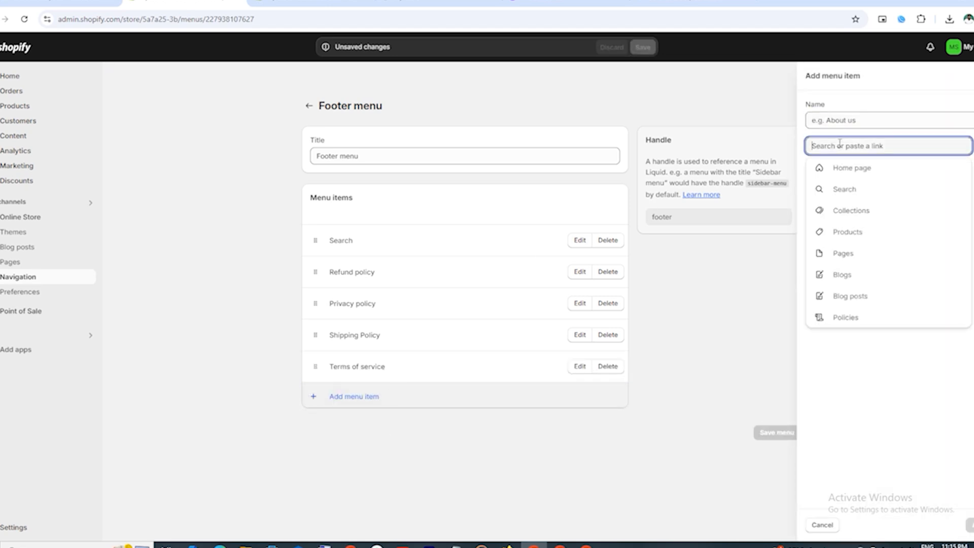
click(858, 256)
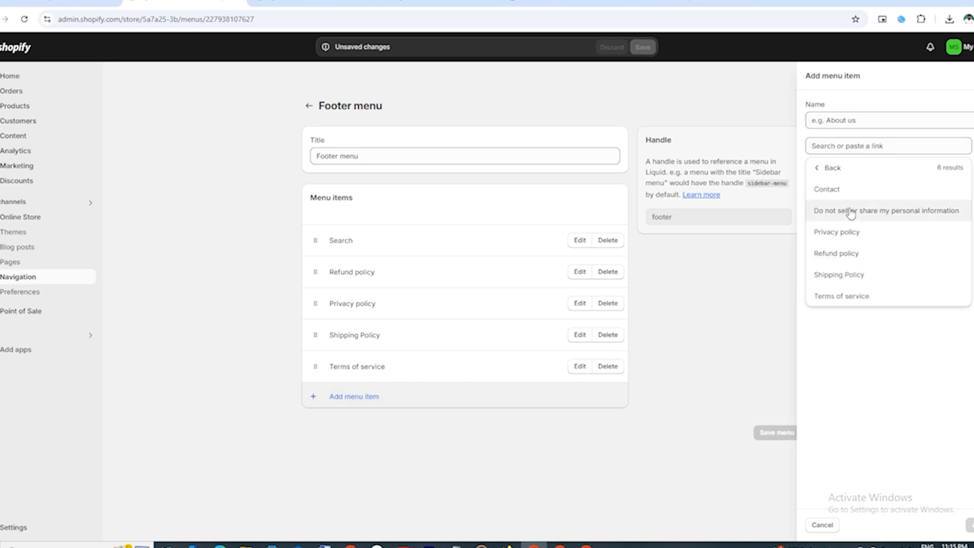
click(851, 211)
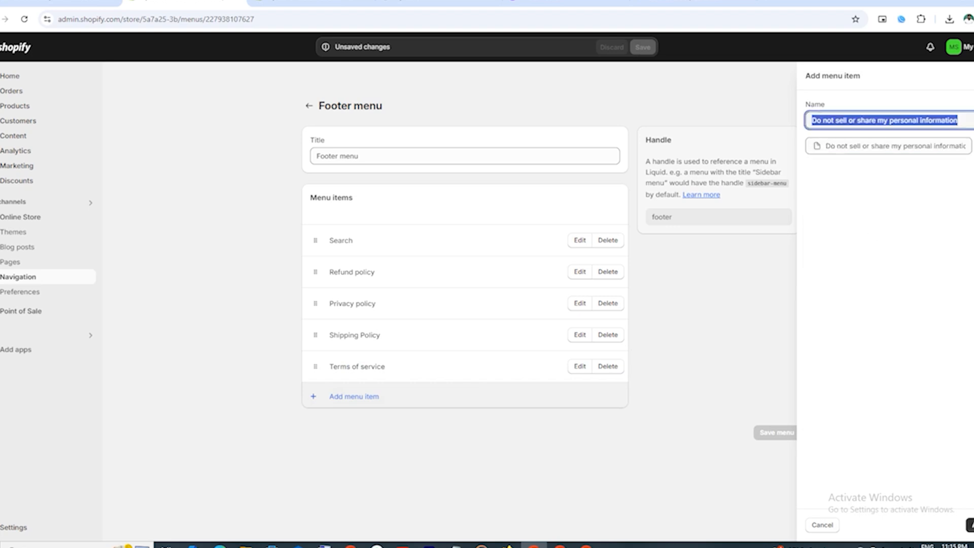
click(970, 526)
Add a Footer menu item linked to the Contact page
click(331, 435)
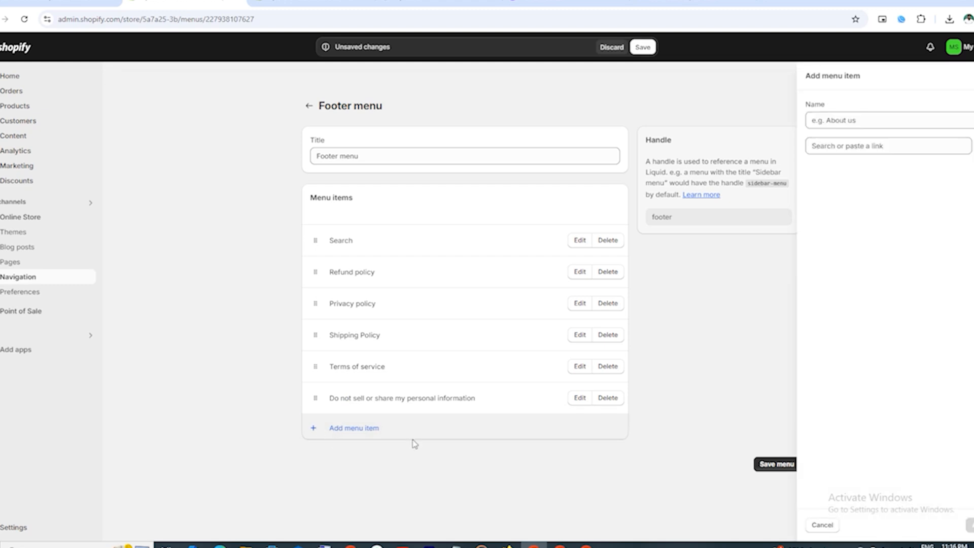
click(871, 146)
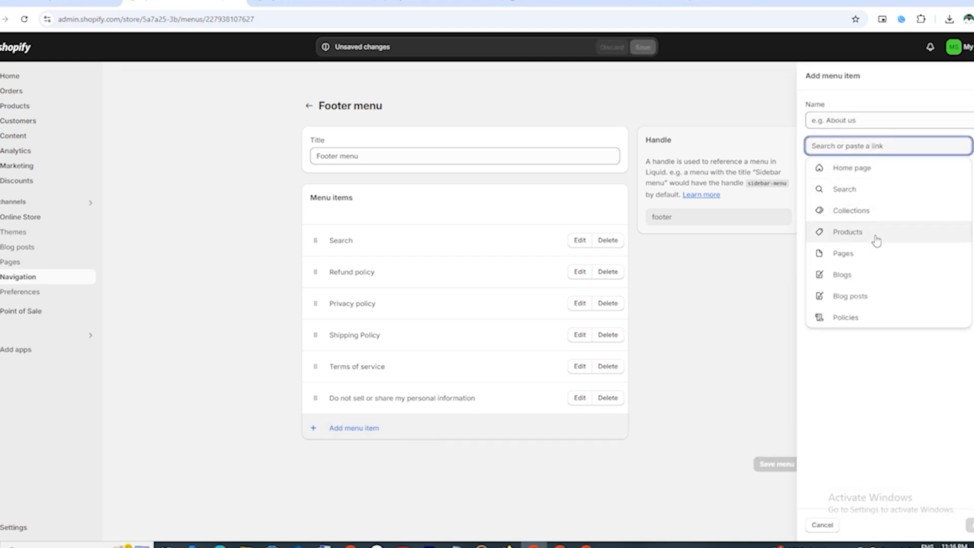
click(867, 252)
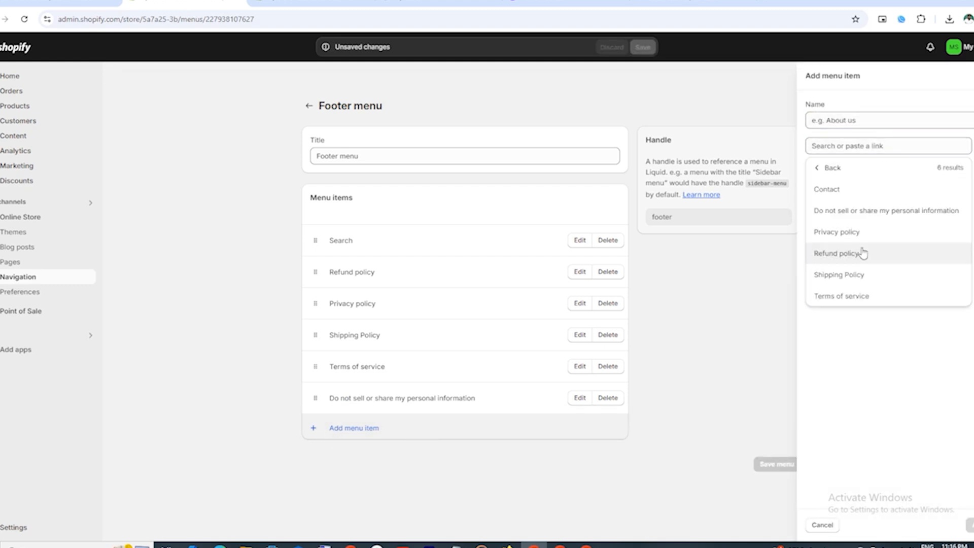
click(817, 189)
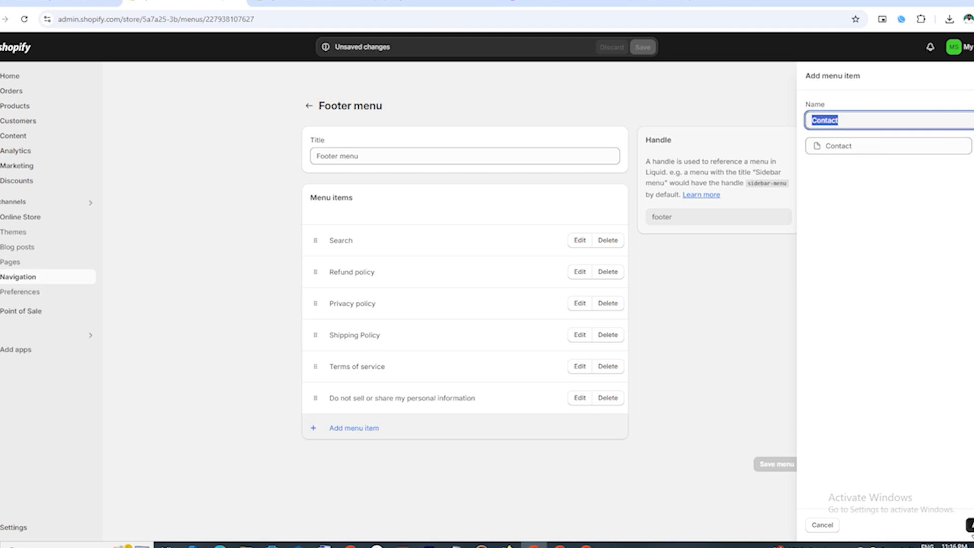
click(969, 525)
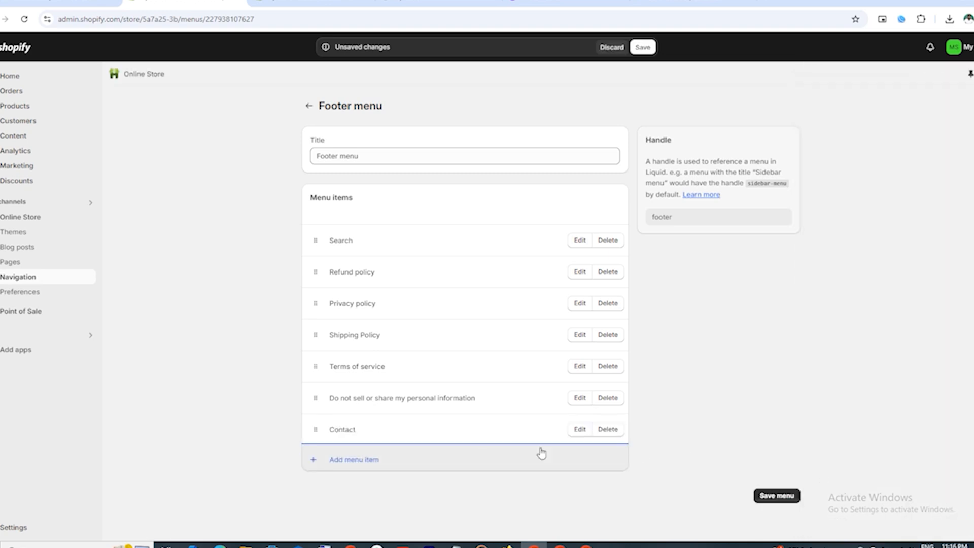
Move the Contact item directly below Search in the Footer menu and save the menu
drag(317, 431, 319, 433)
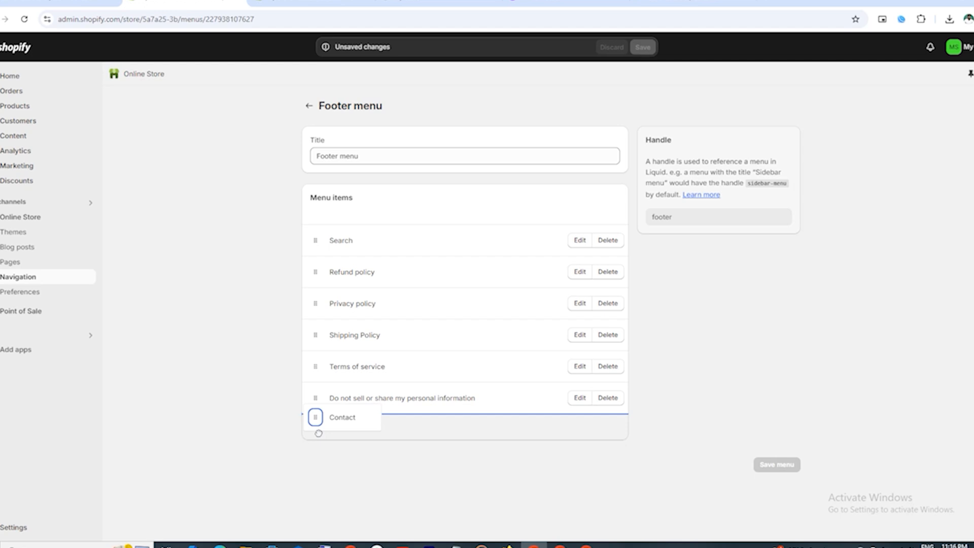
drag(318, 433, 324, 288)
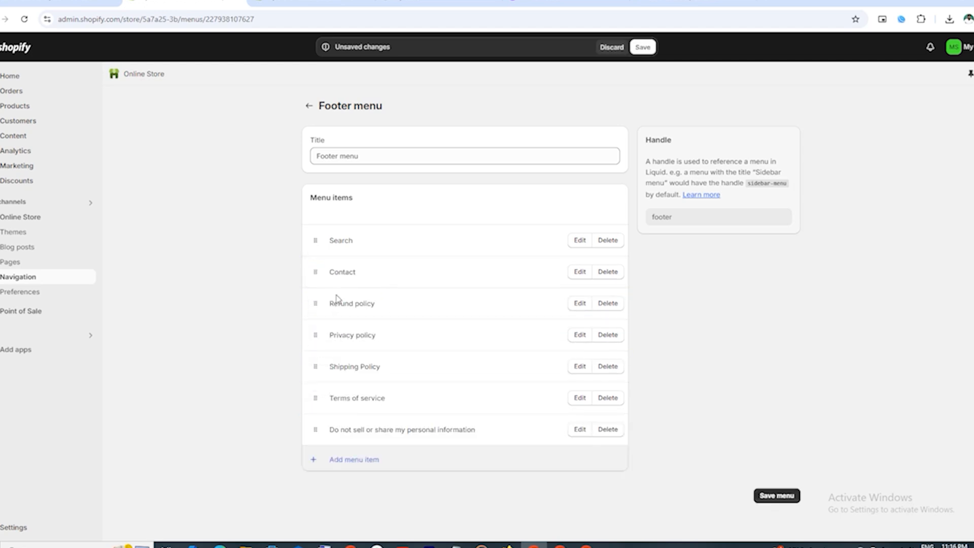
click(757, 496)
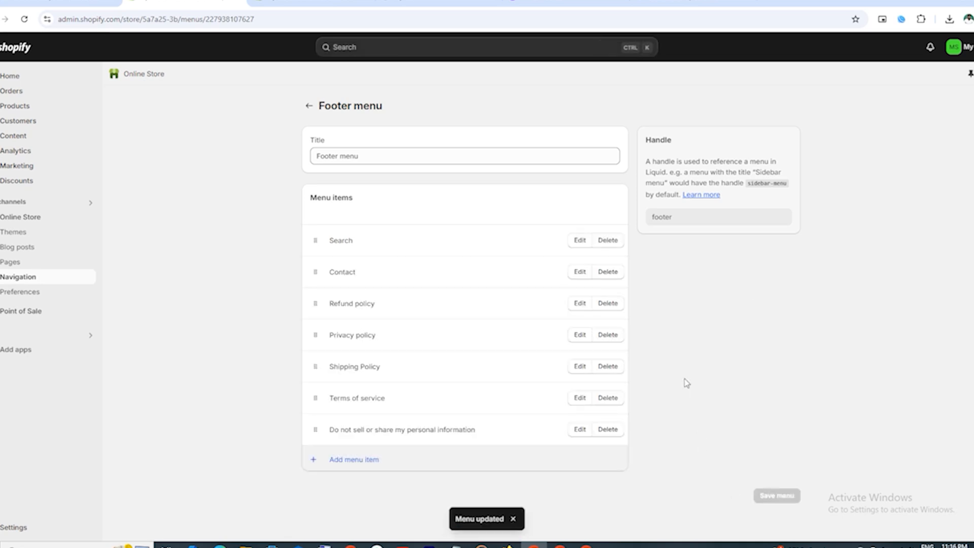
View the online store and examine its header navigation, home page sections, footer quick links and placeholder footer text
click(309, 106)
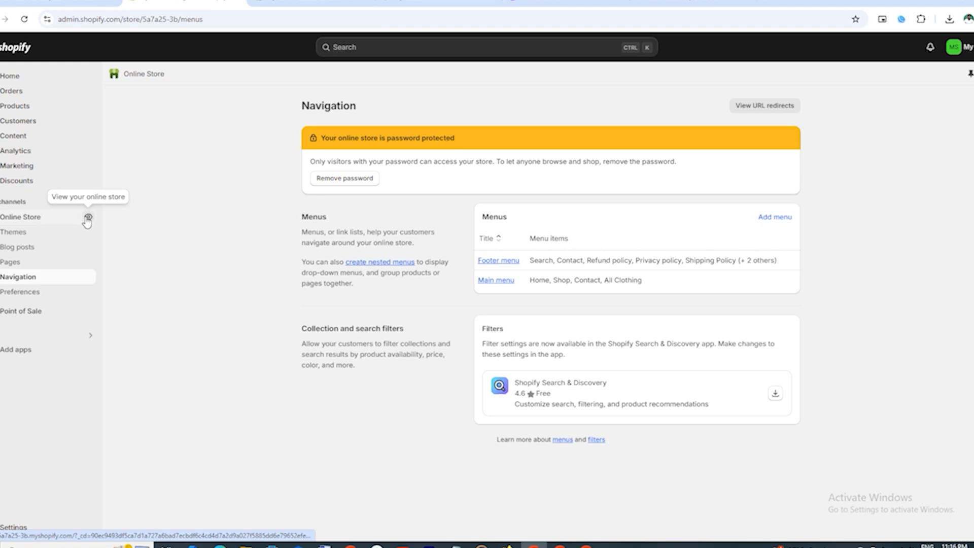
click(87, 217)
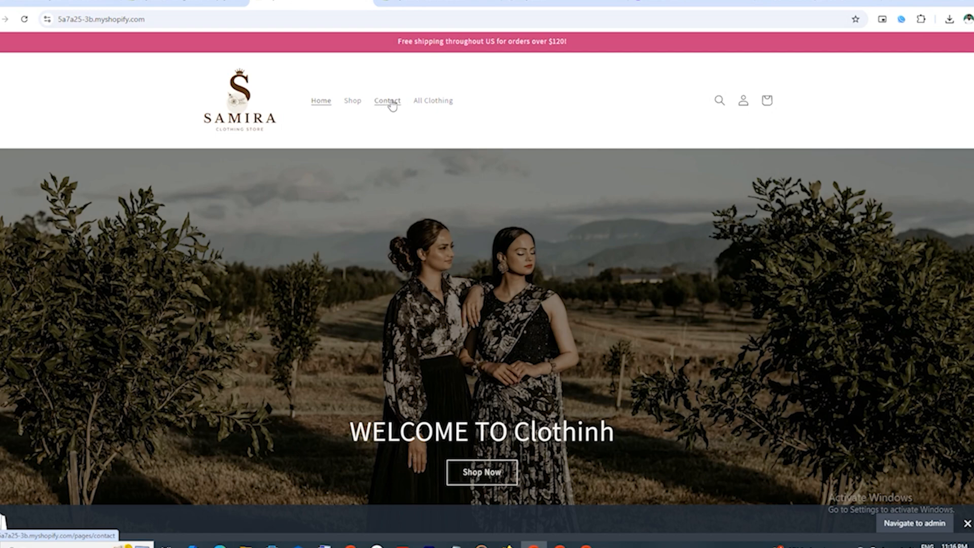
scroll(458, 109, down, 14)
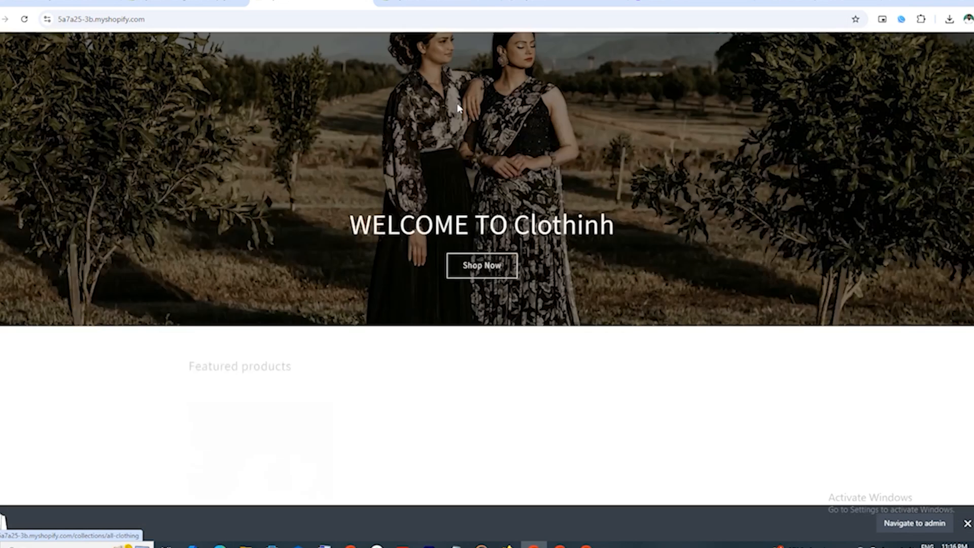
scroll(458, 109, down, 20)
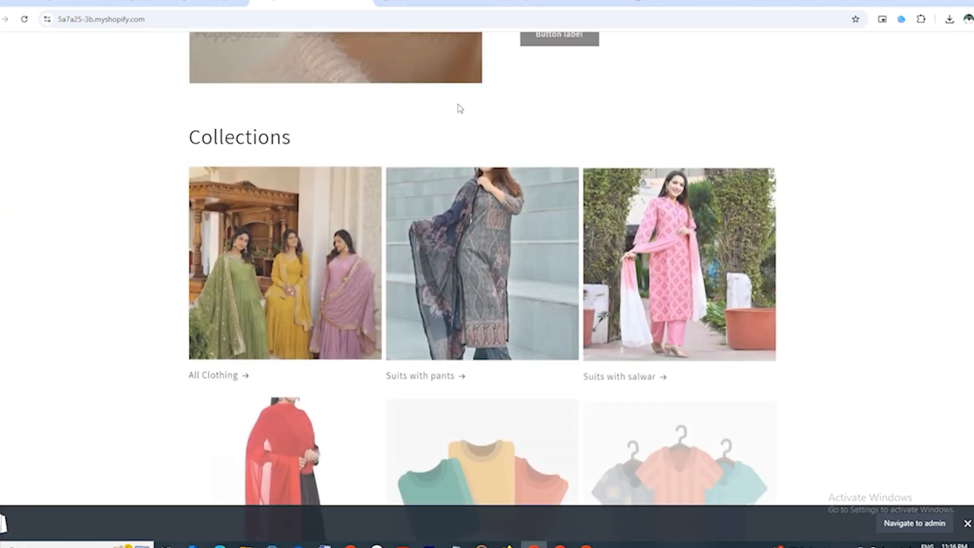
scroll(459, 109, down, 6)
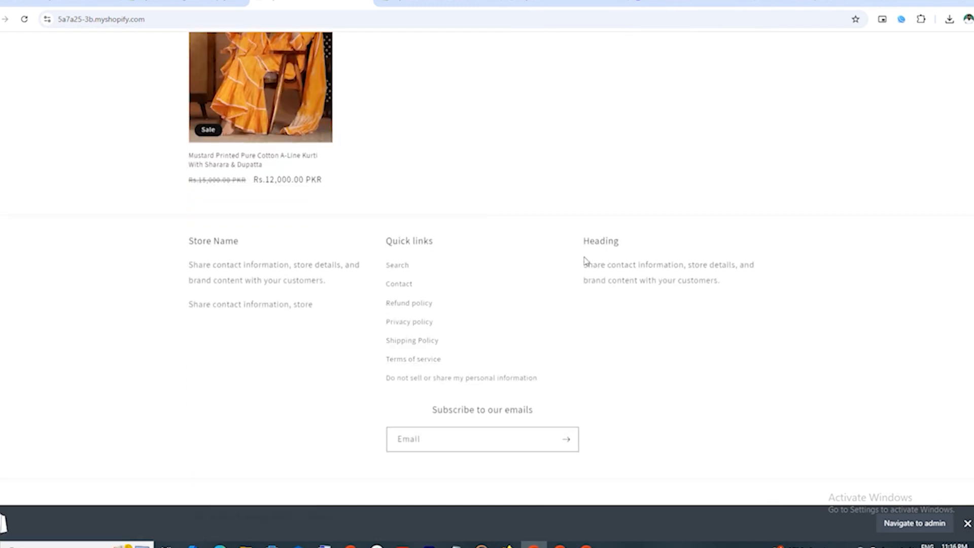
double_click(590, 239)
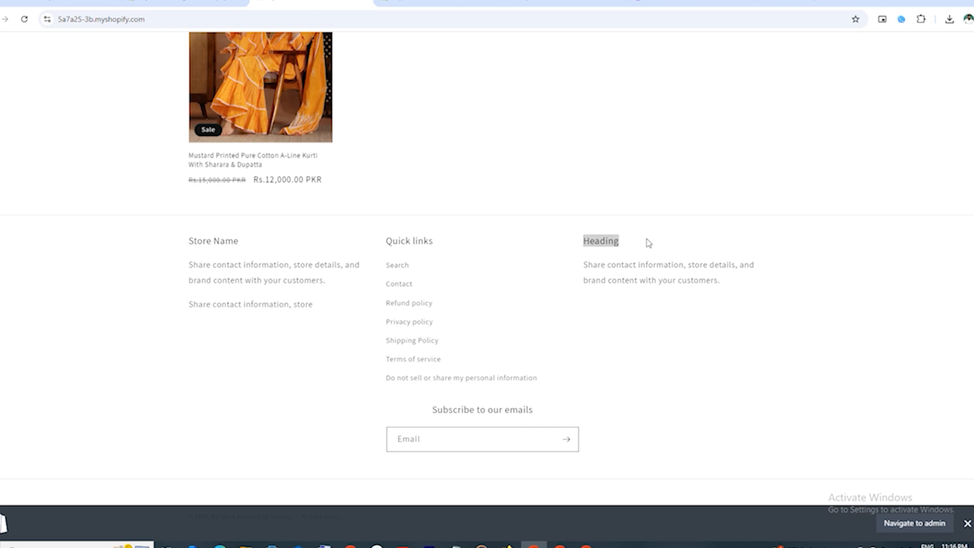
triple_click(602, 261)
click(337, 286)
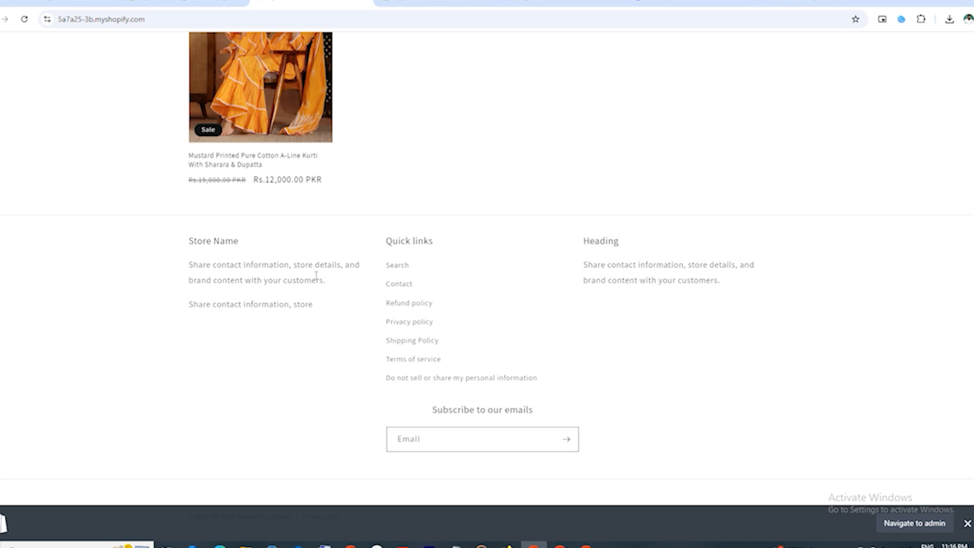
Open the footer's Heading text block in the Dawn theme editor and select its whole placeholder subtext for editing
click(174, 2)
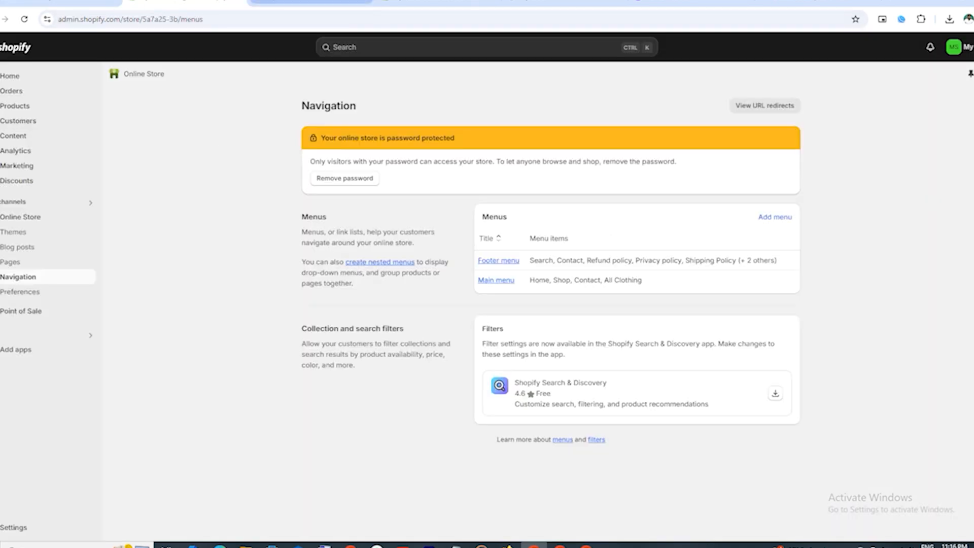
click(437, 1)
scroll(119, 396, down, 8)
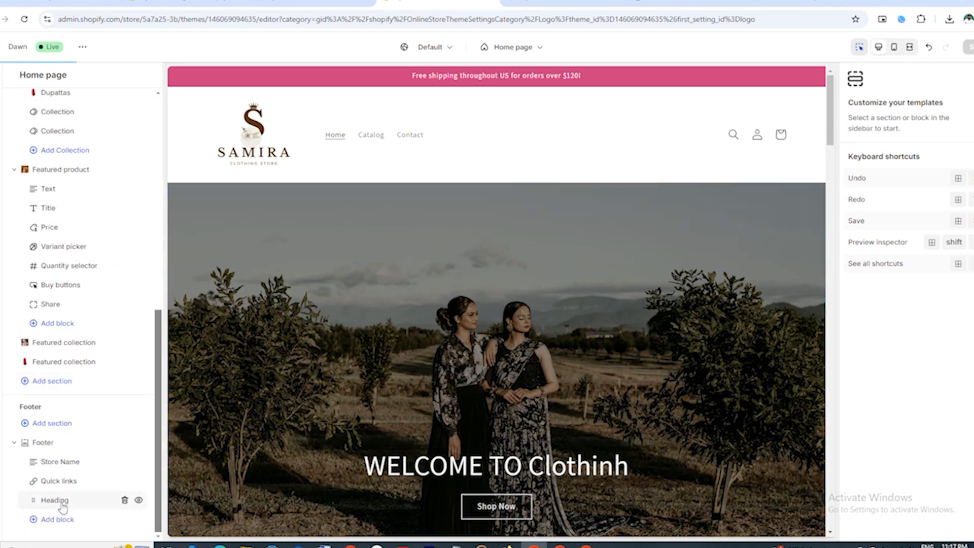
click(99, 501)
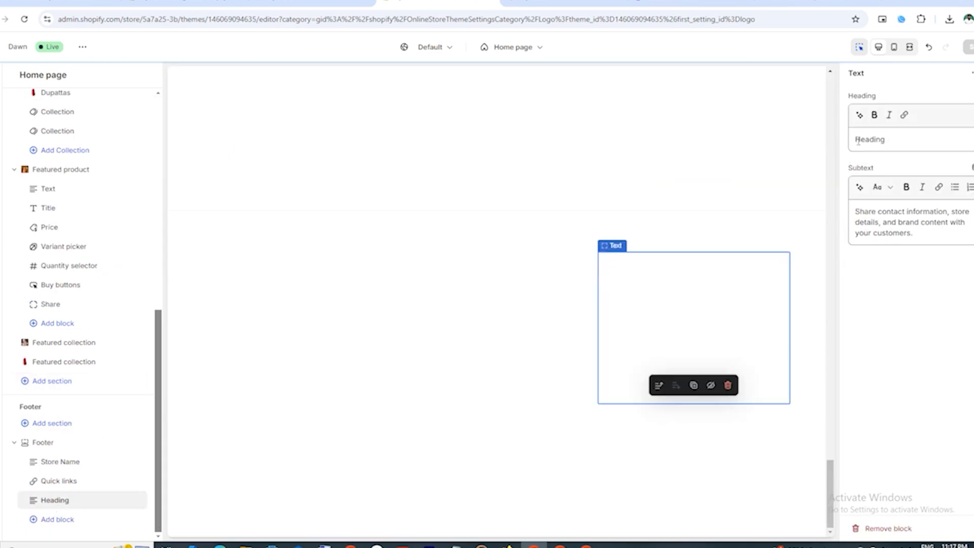
double_click(868, 139)
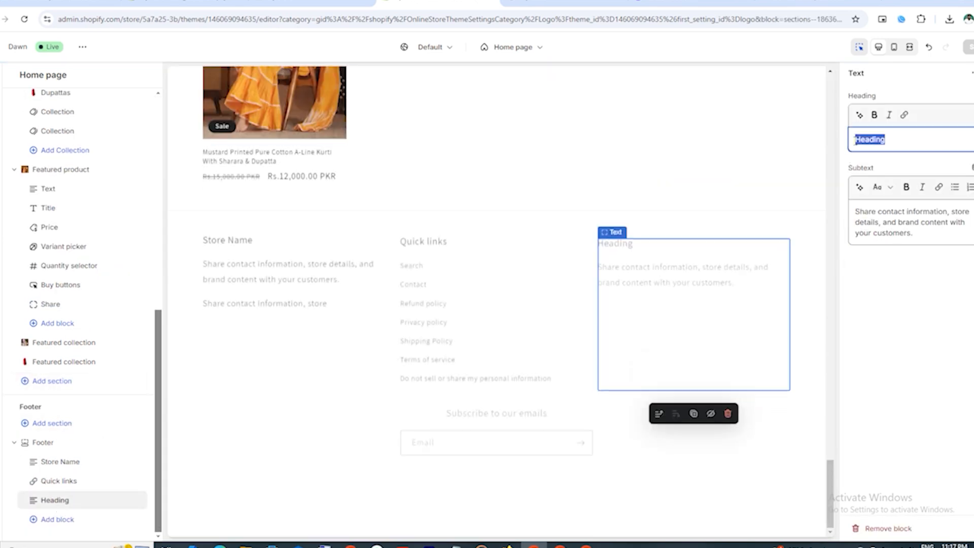
click(854, 139)
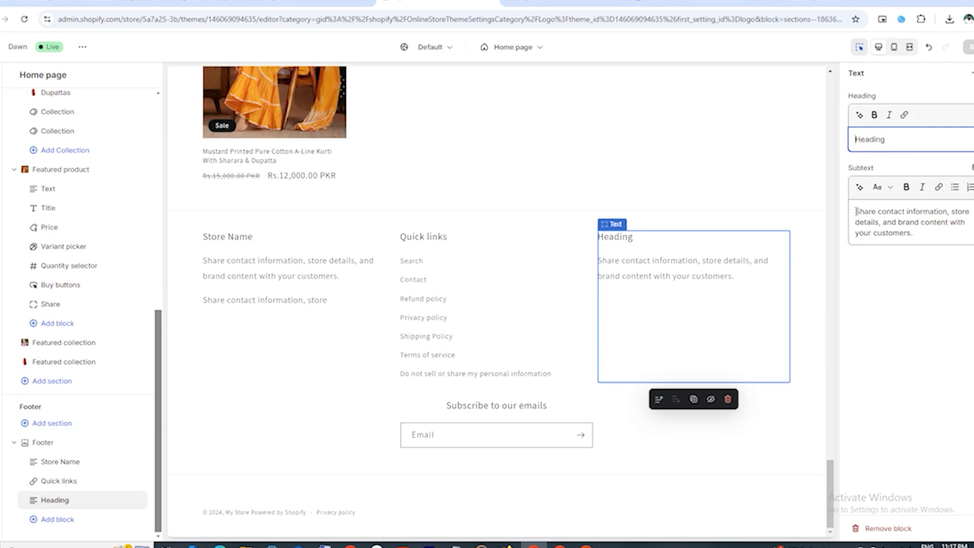
drag(856, 211, 924, 233)
click(919, 233)
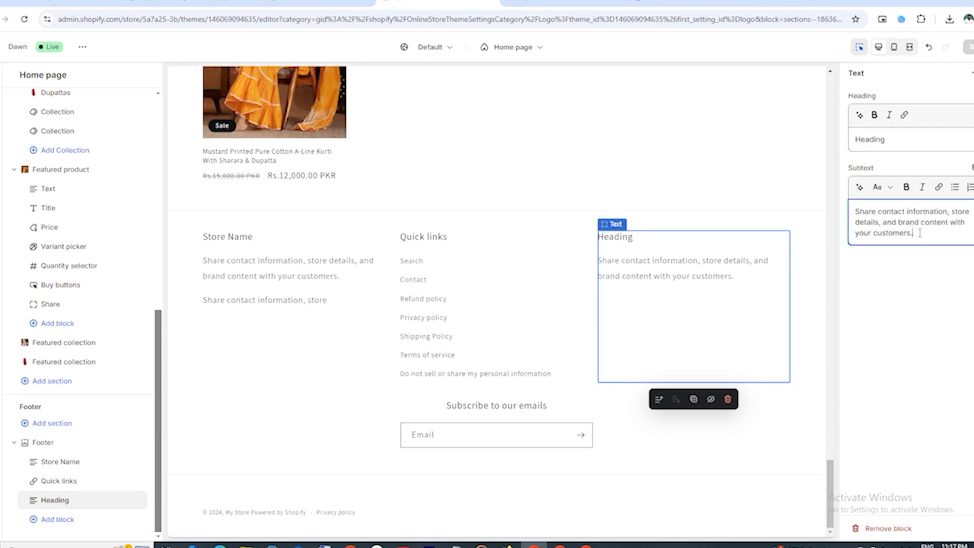
drag(857, 211, 924, 233)
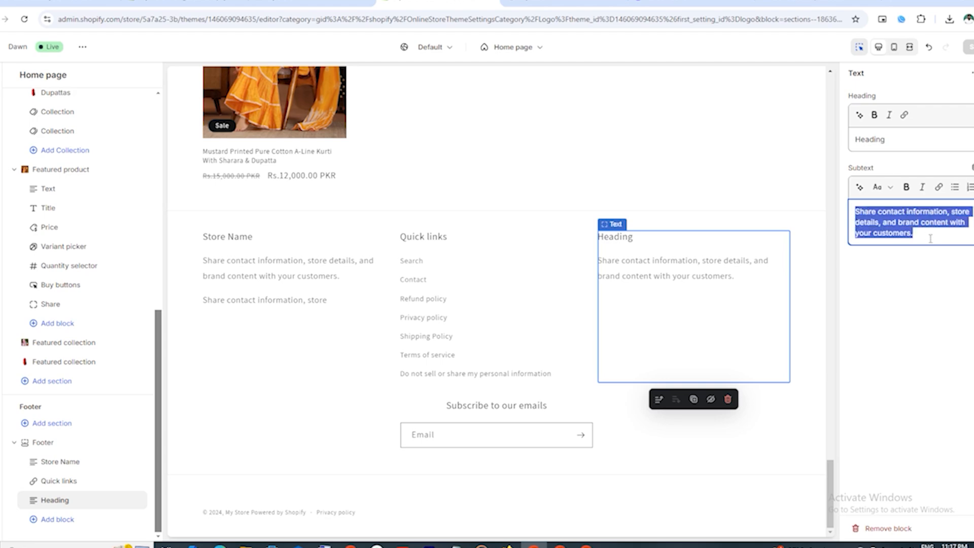